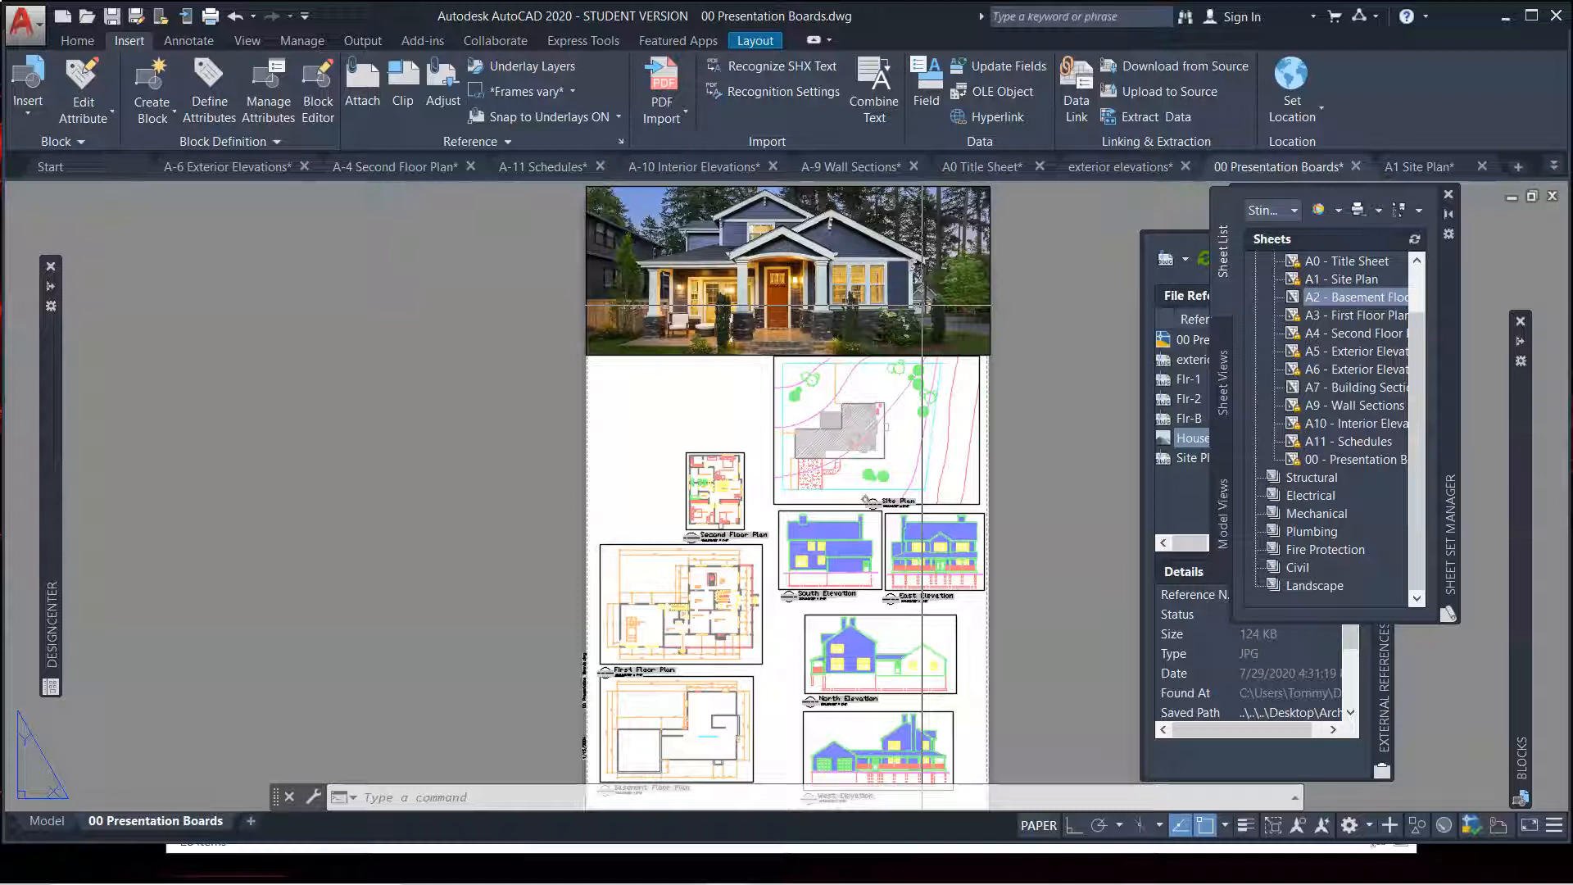
# Create sheet number 007 titled Presentation Board in the Architectural subset and open it
pyautogui.click(1295, 461)
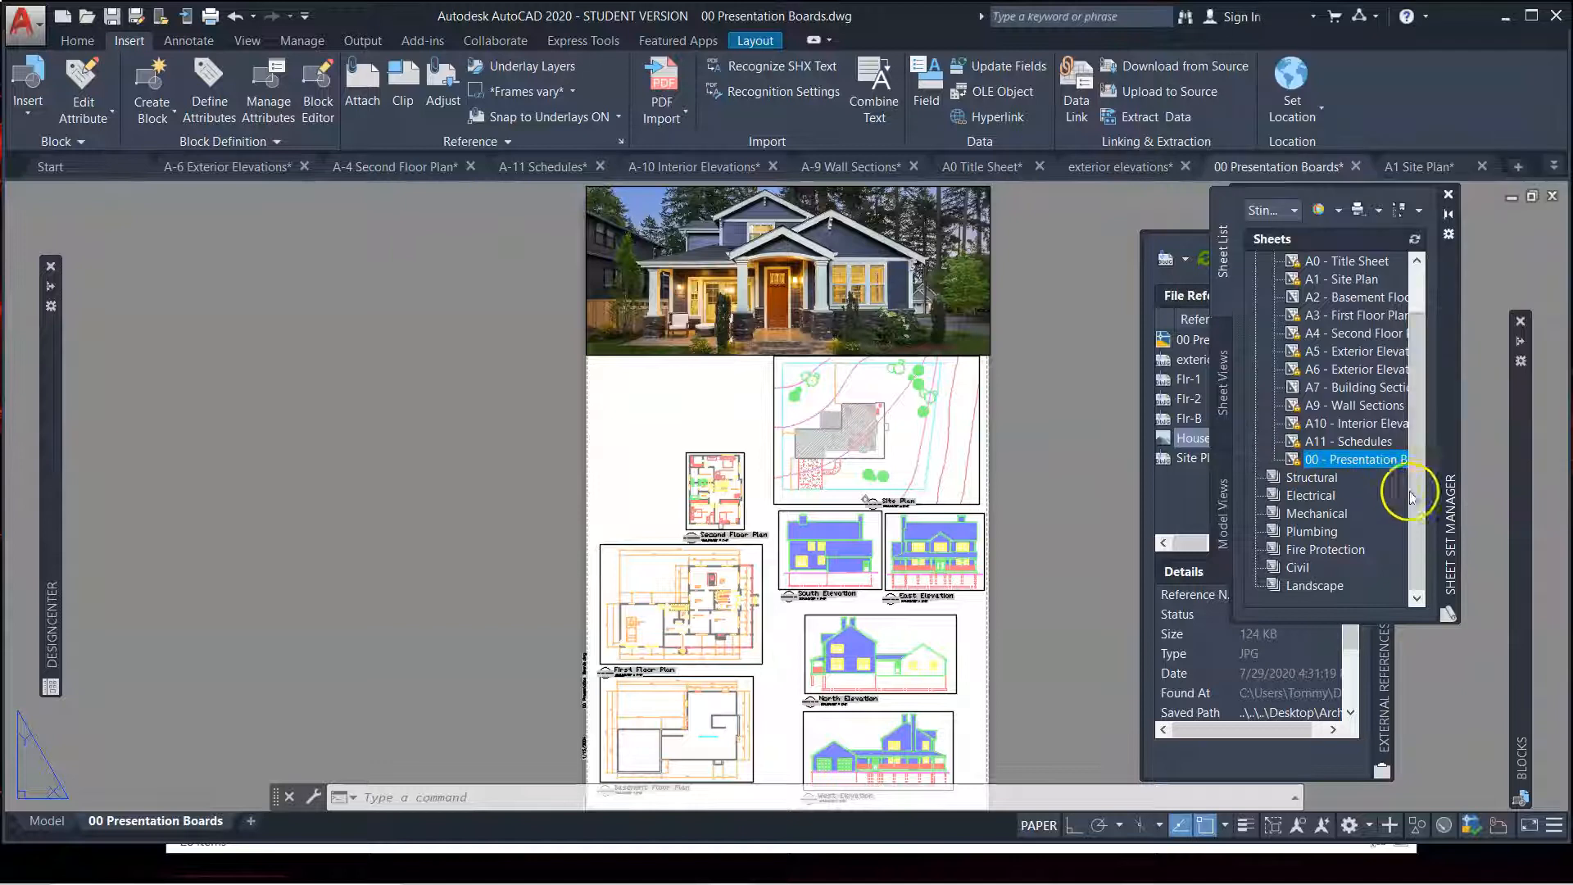
pyautogui.scroll(1, 1422, 479)
pyautogui.scroll(1, 1422, 480)
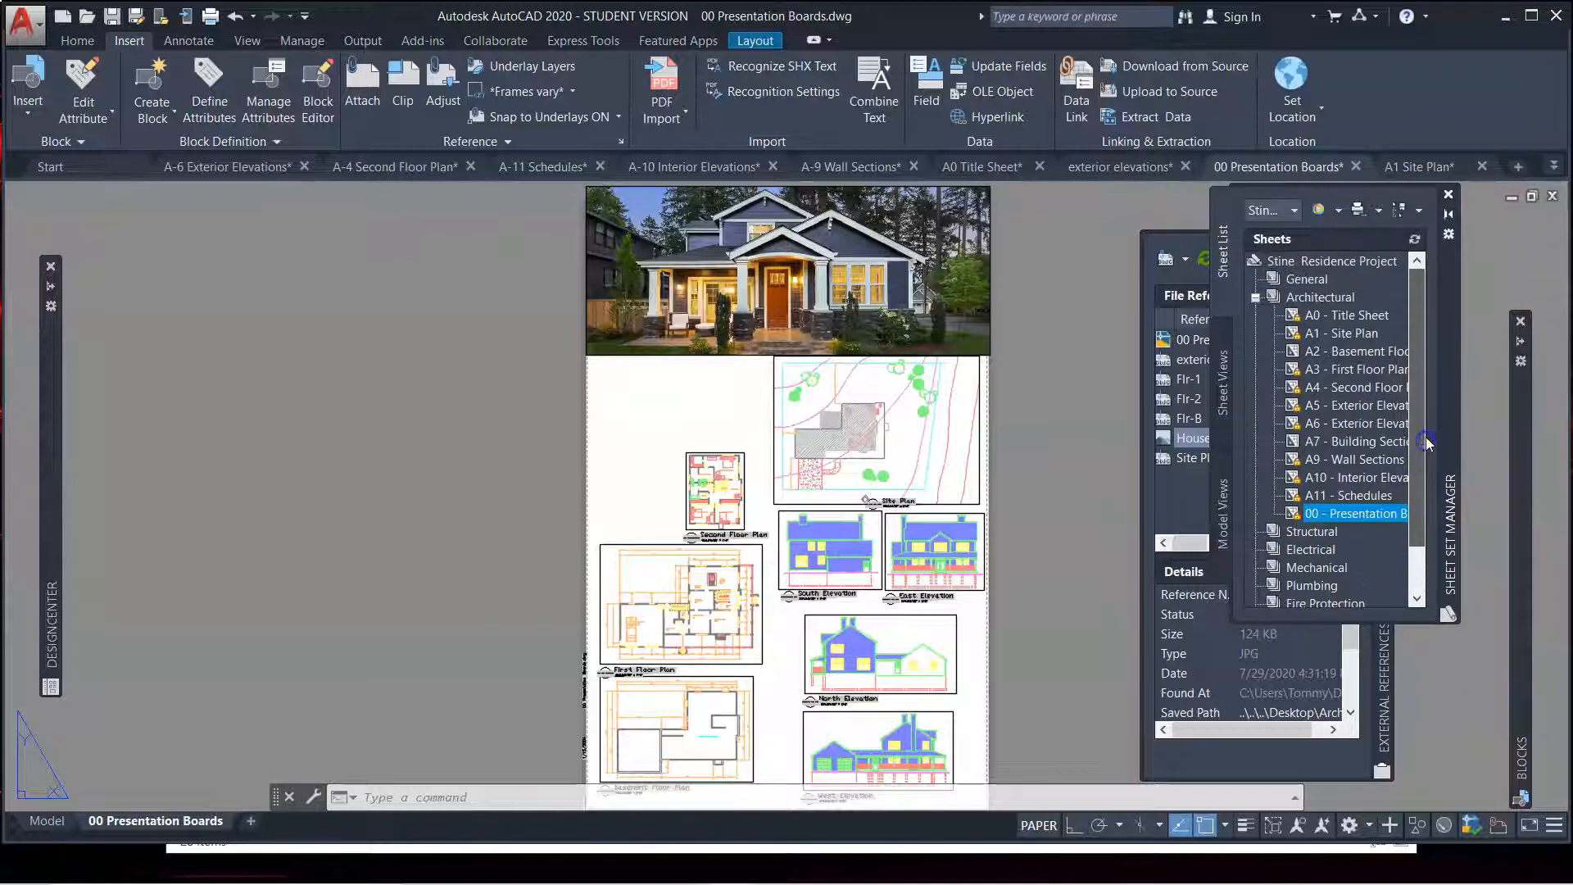
pyautogui.rightClick(1276, 299)
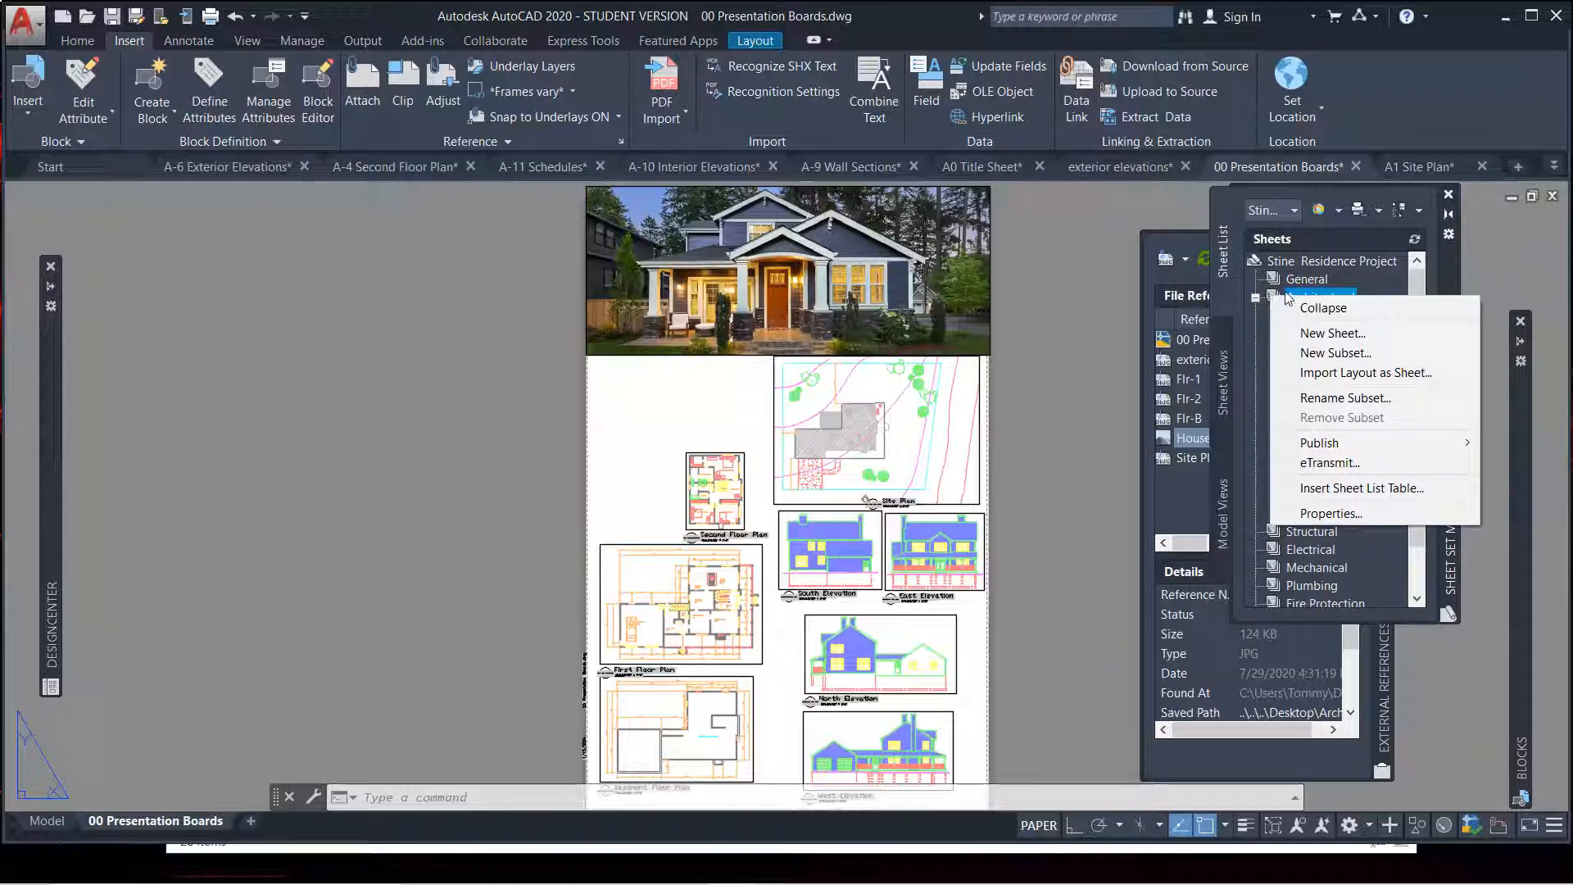
pyautogui.click(1332, 333)
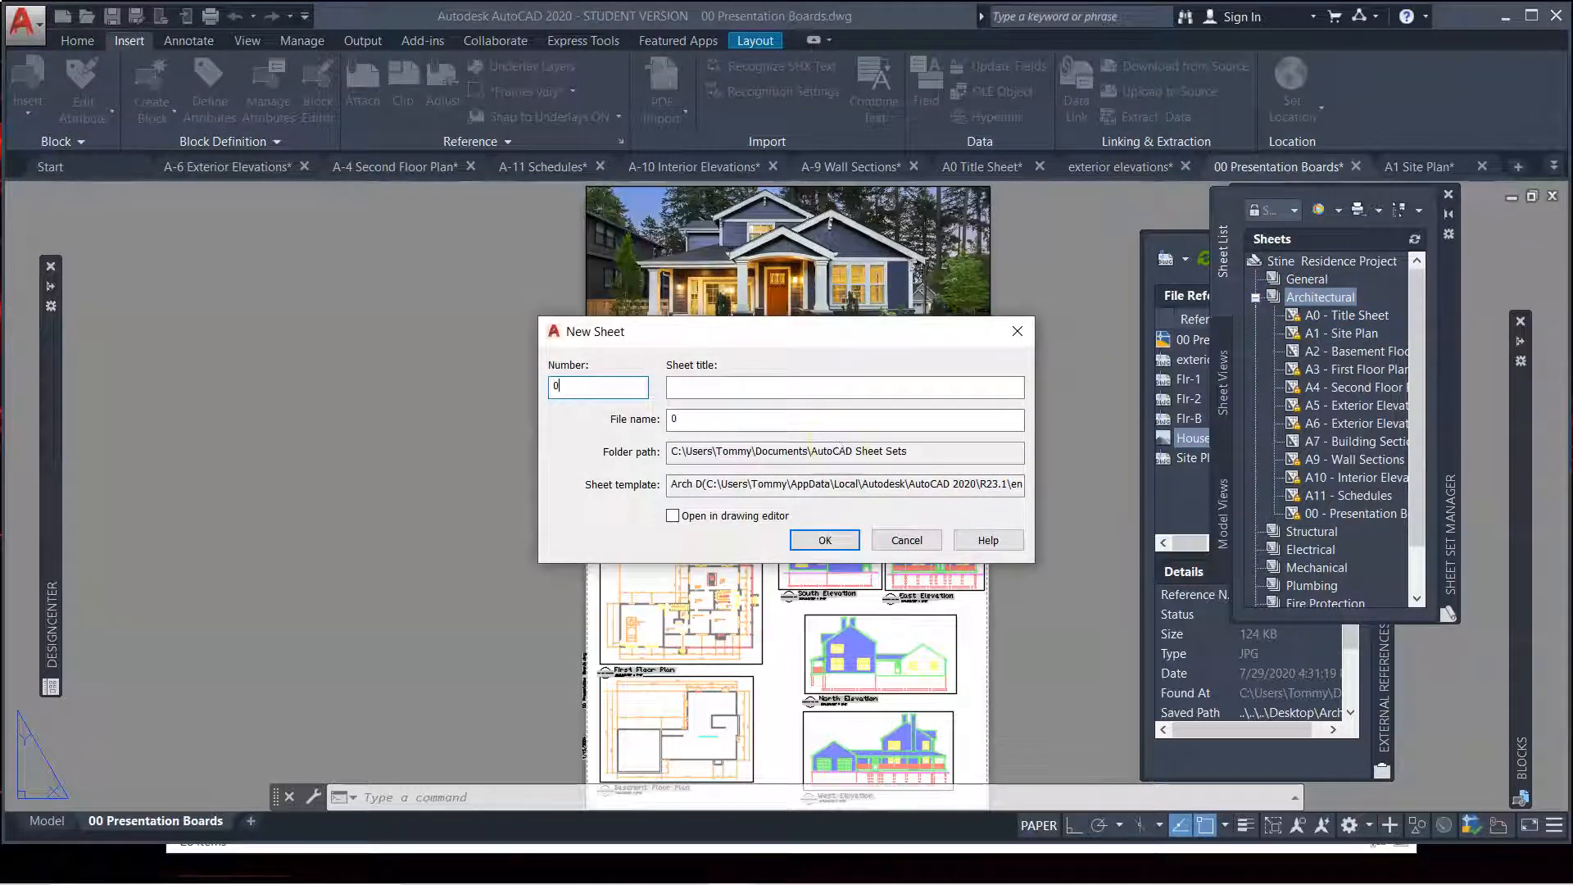
pyautogui.click(744, 385)
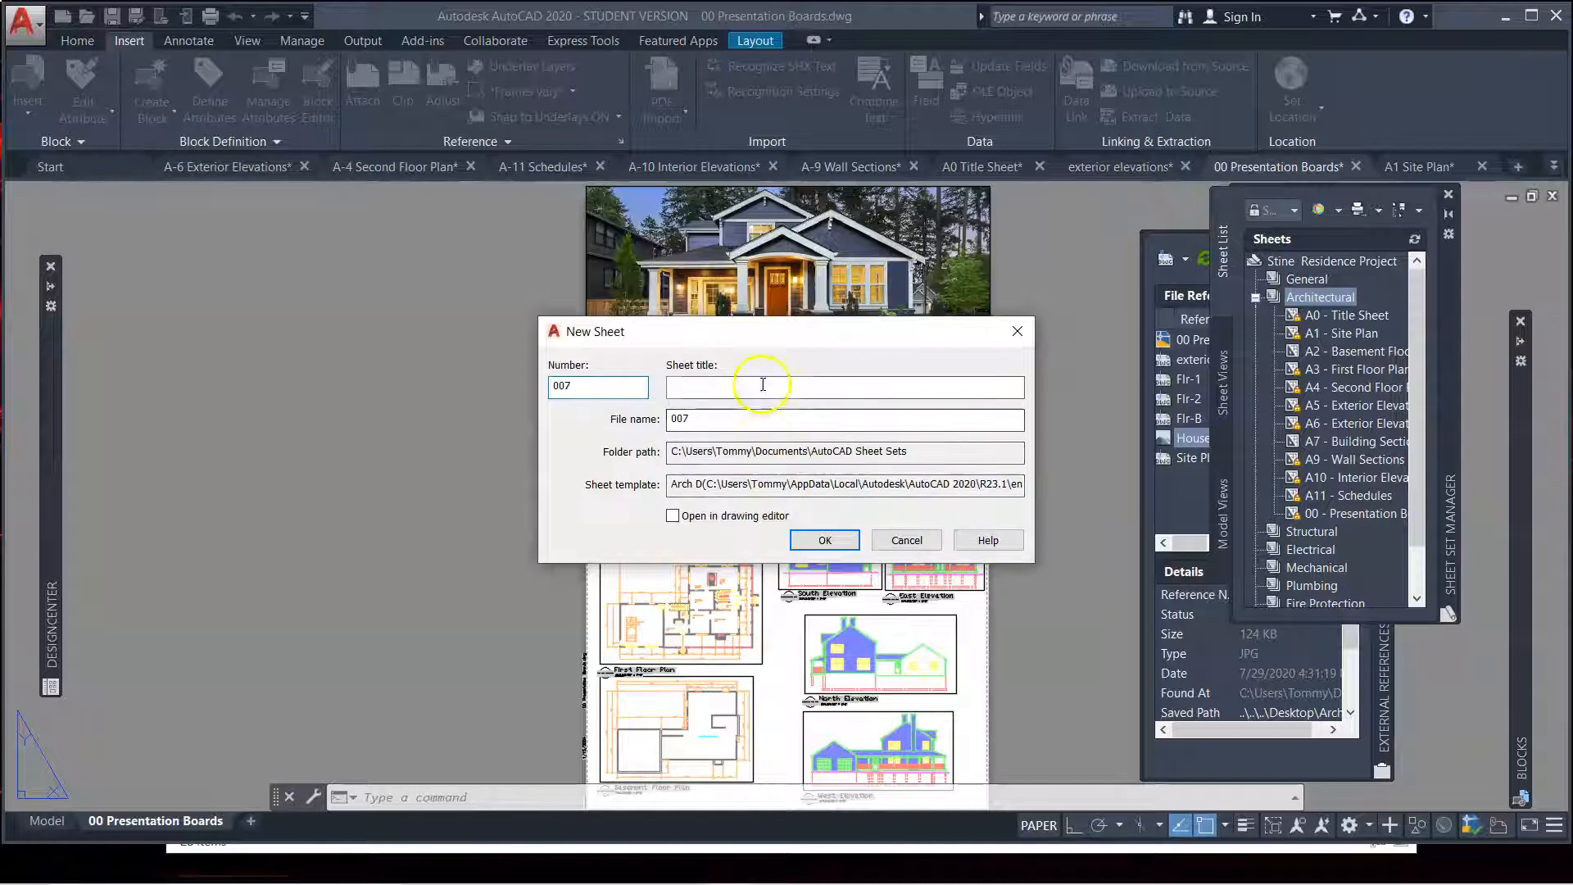
pyautogui.write('Presentation Board')
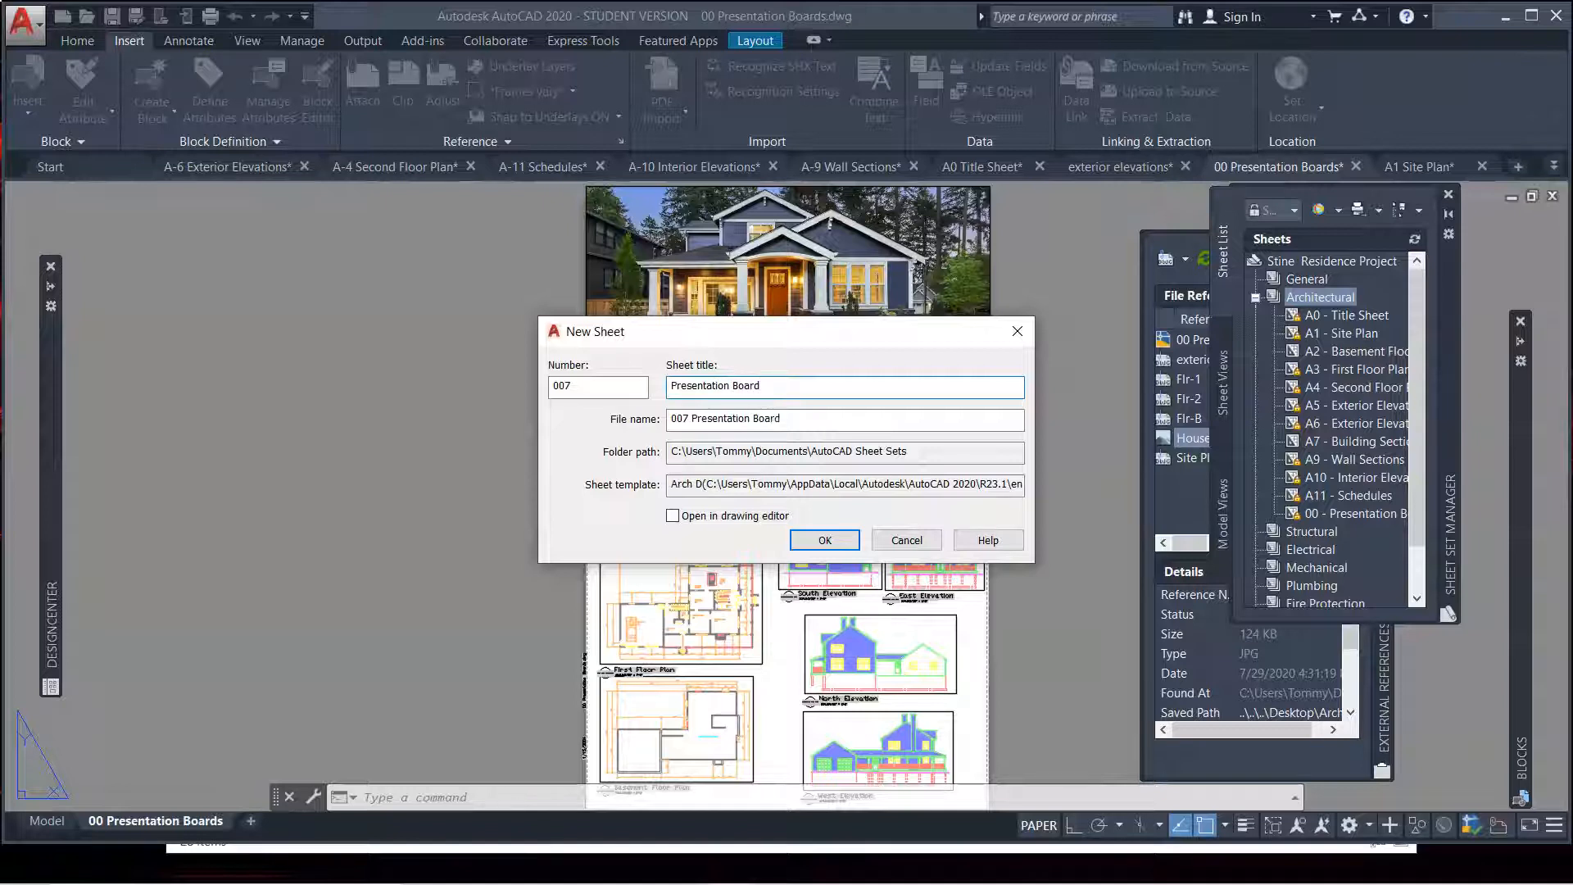
pyautogui.click(820, 537)
pyautogui.click(1363, 514)
pyautogui.doubleClick(1291, 531)
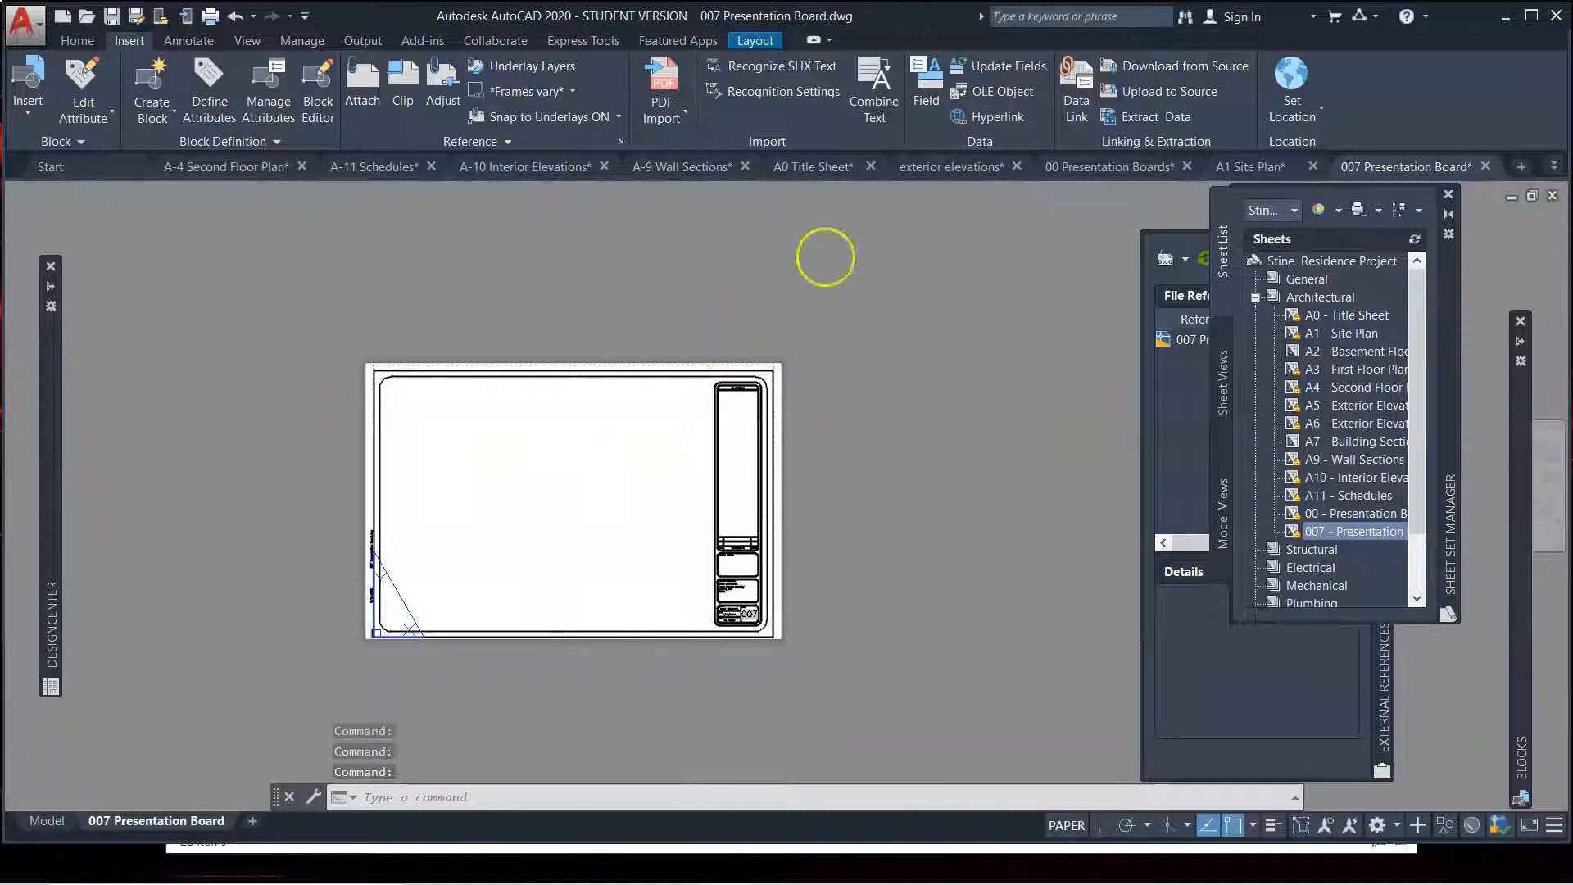
# Examine the existing 00 Presentation Boards layout for its arrangement of the house photo, site plan, floor plans and elevations
pyautogui.click(1123, 166)
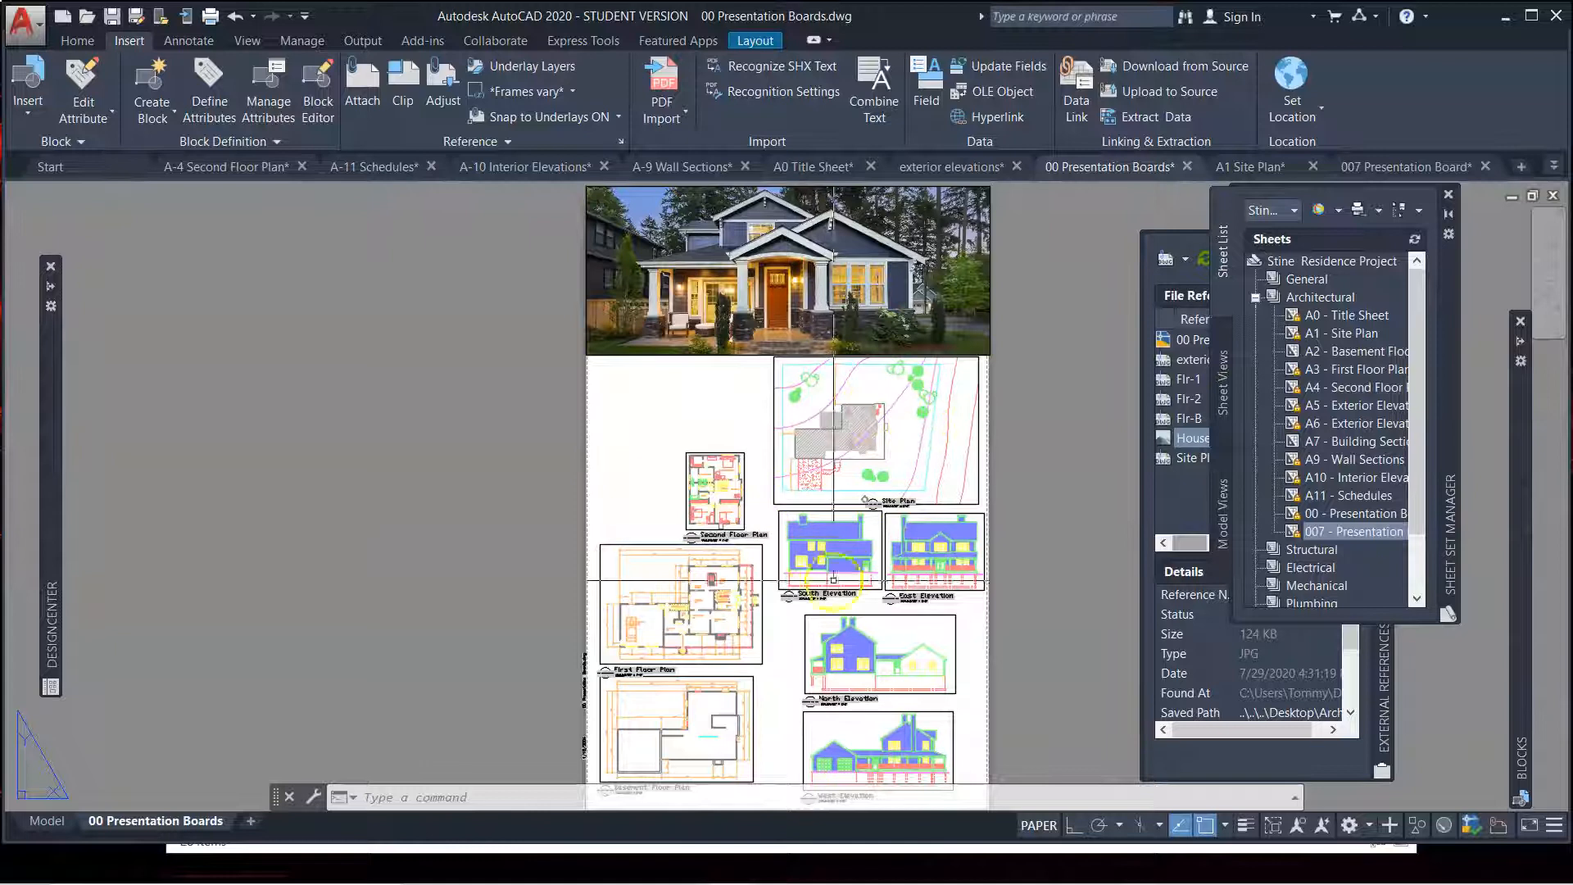
pyautogui.scroll(-4, 907, 340)
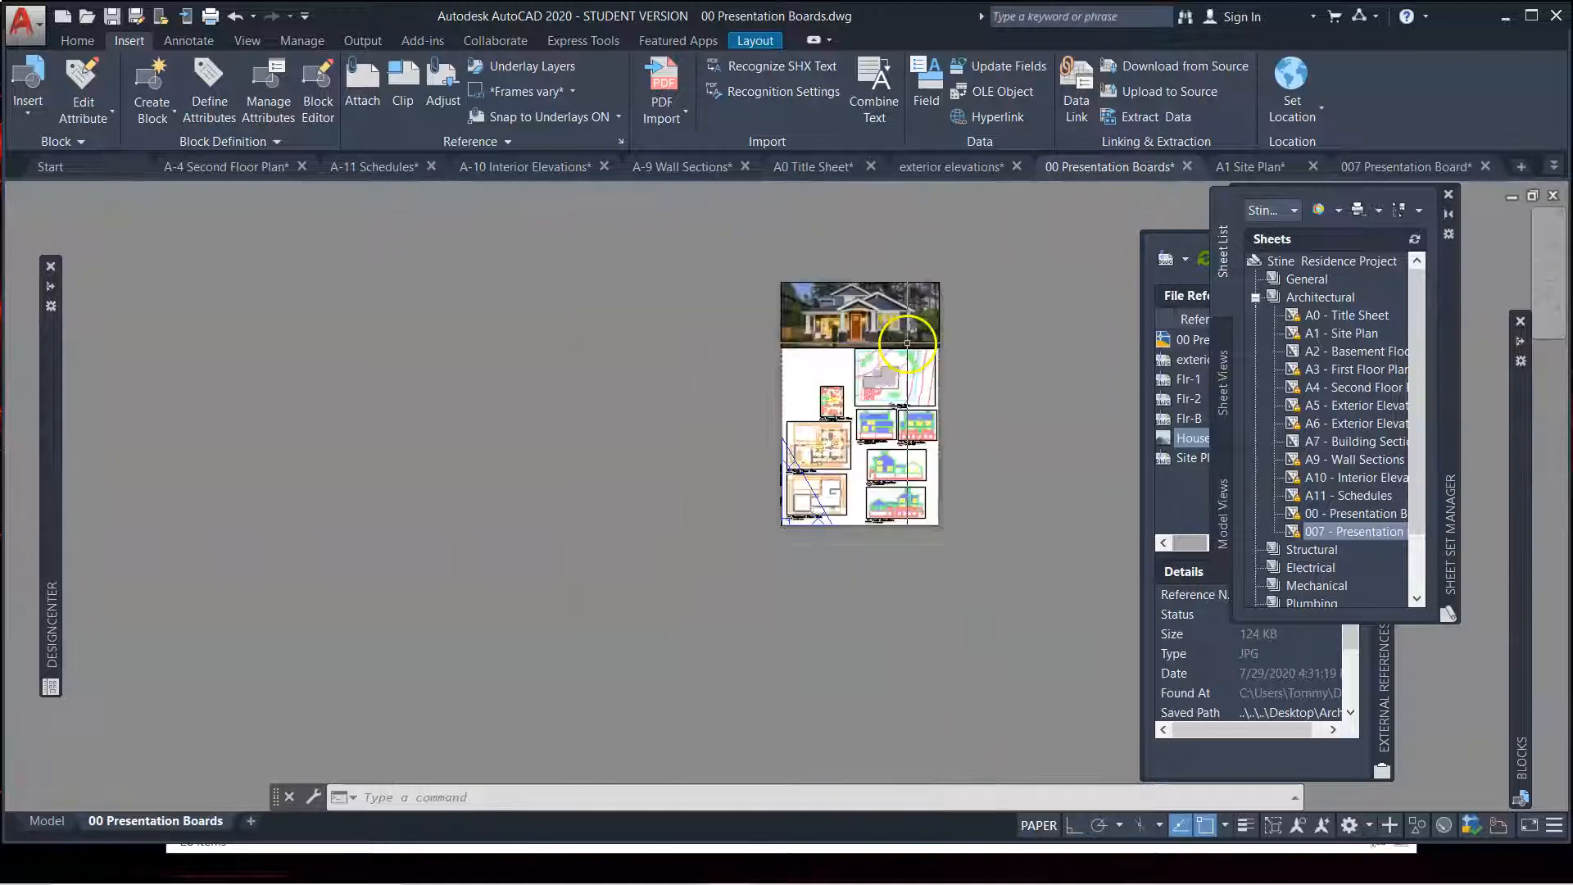
pyautogui.scroll(5, 853, 432)
pyautogui.scroll(-1, 803, 459)
pyautogui.scroll(3, 768, 492)
pyautogui.scroll(-5, 768, 492)
pyautogui.scroll(-2, 877, 449)
pyautogui.scroll(3, 859, 459)
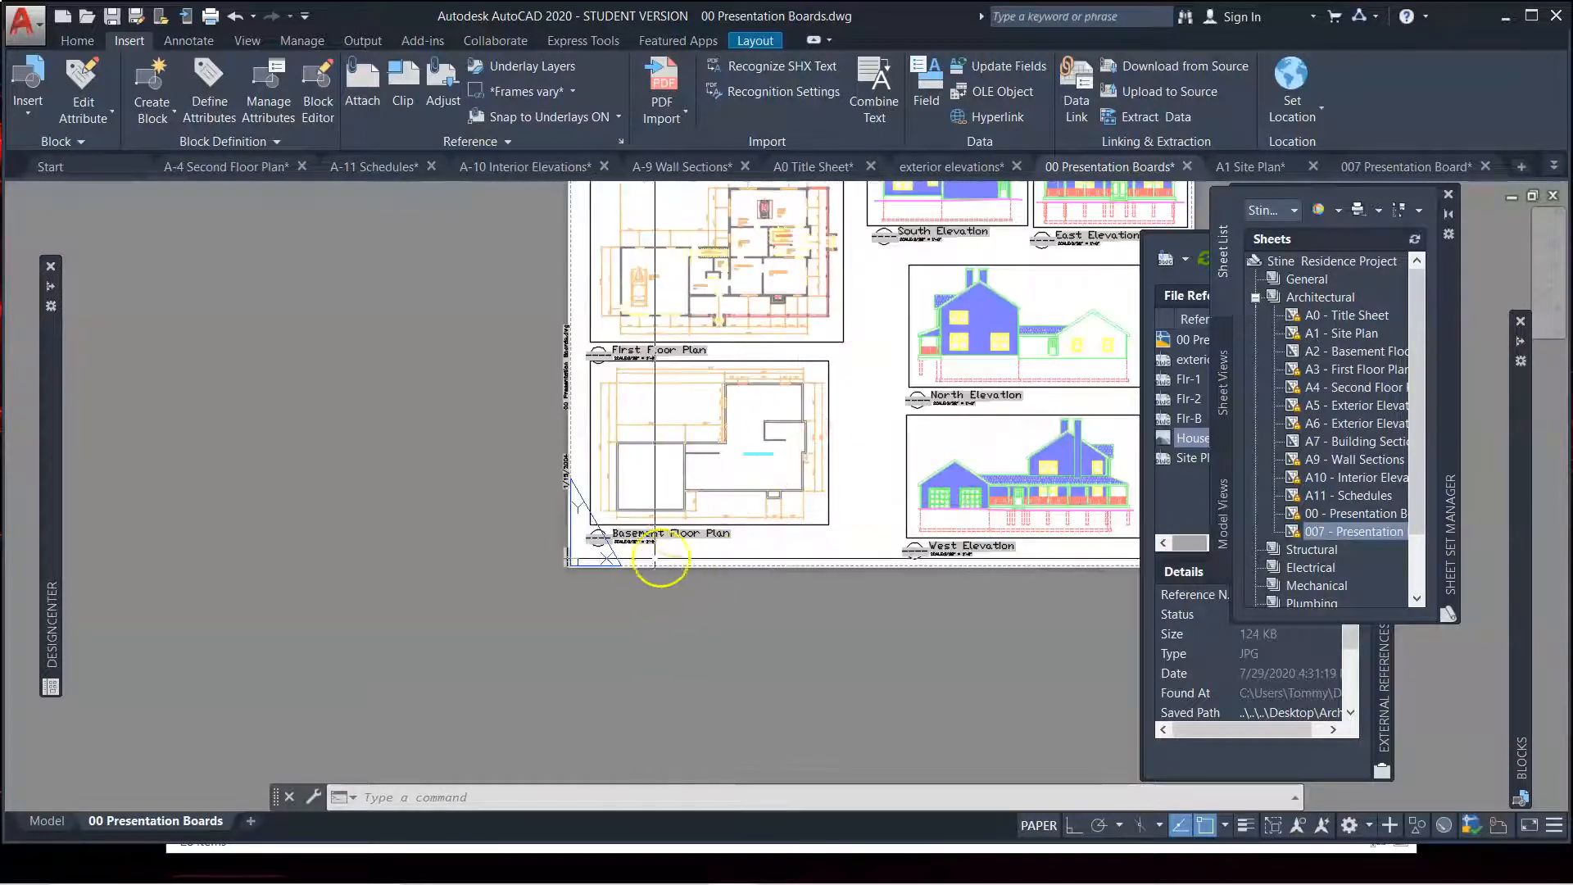
pyautogui.moveTo(766, 364); pyautogui.dragTo(750, 565, button='middle')
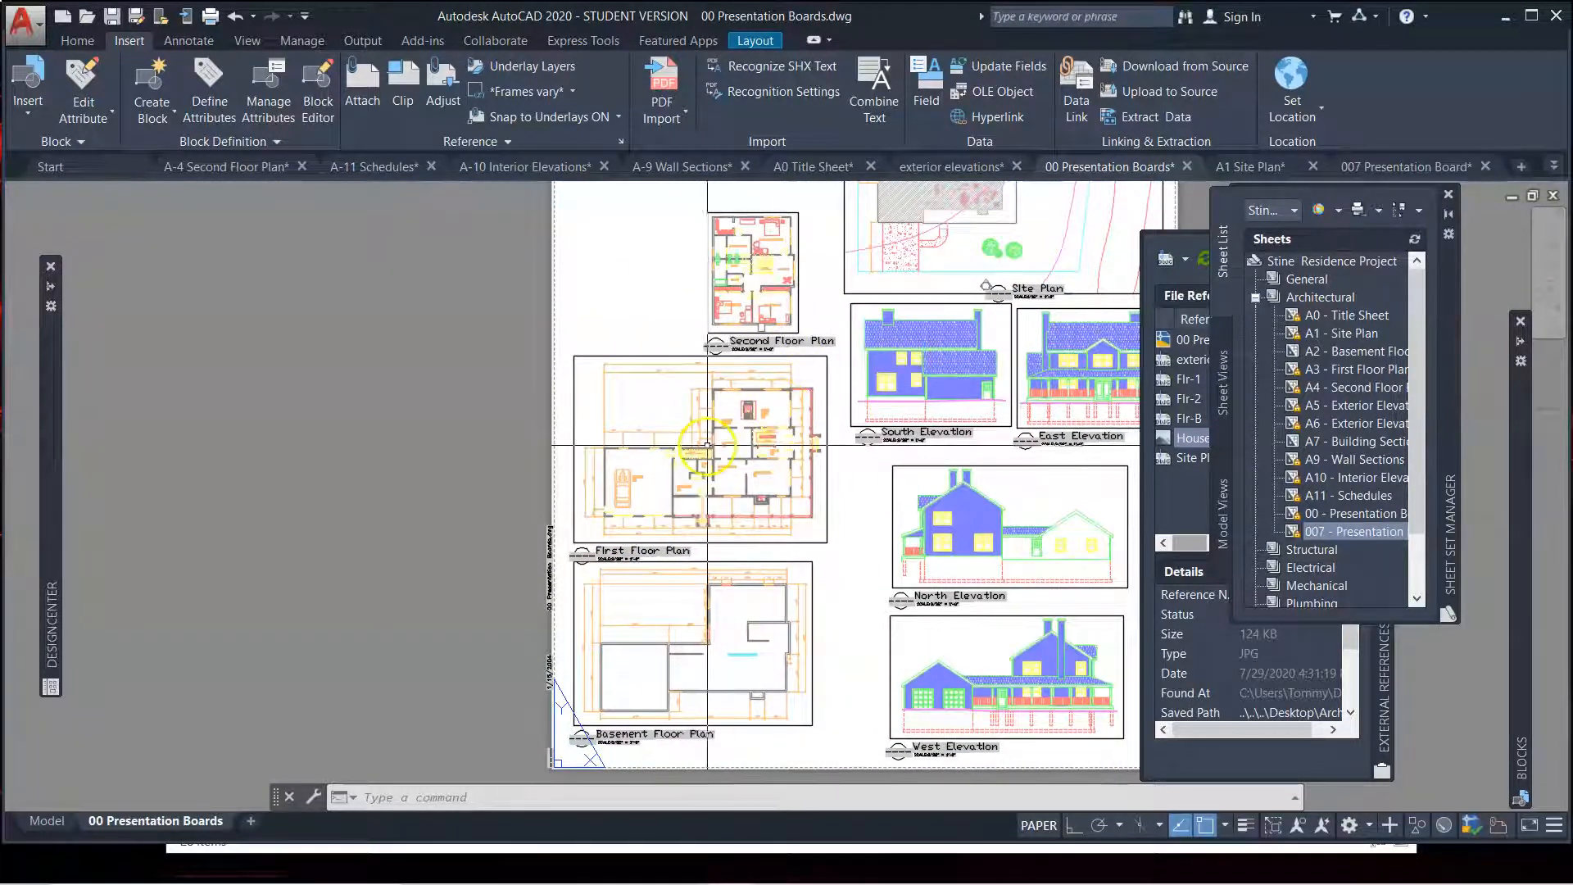
pyautogui.scroll(-2, 705, 445)
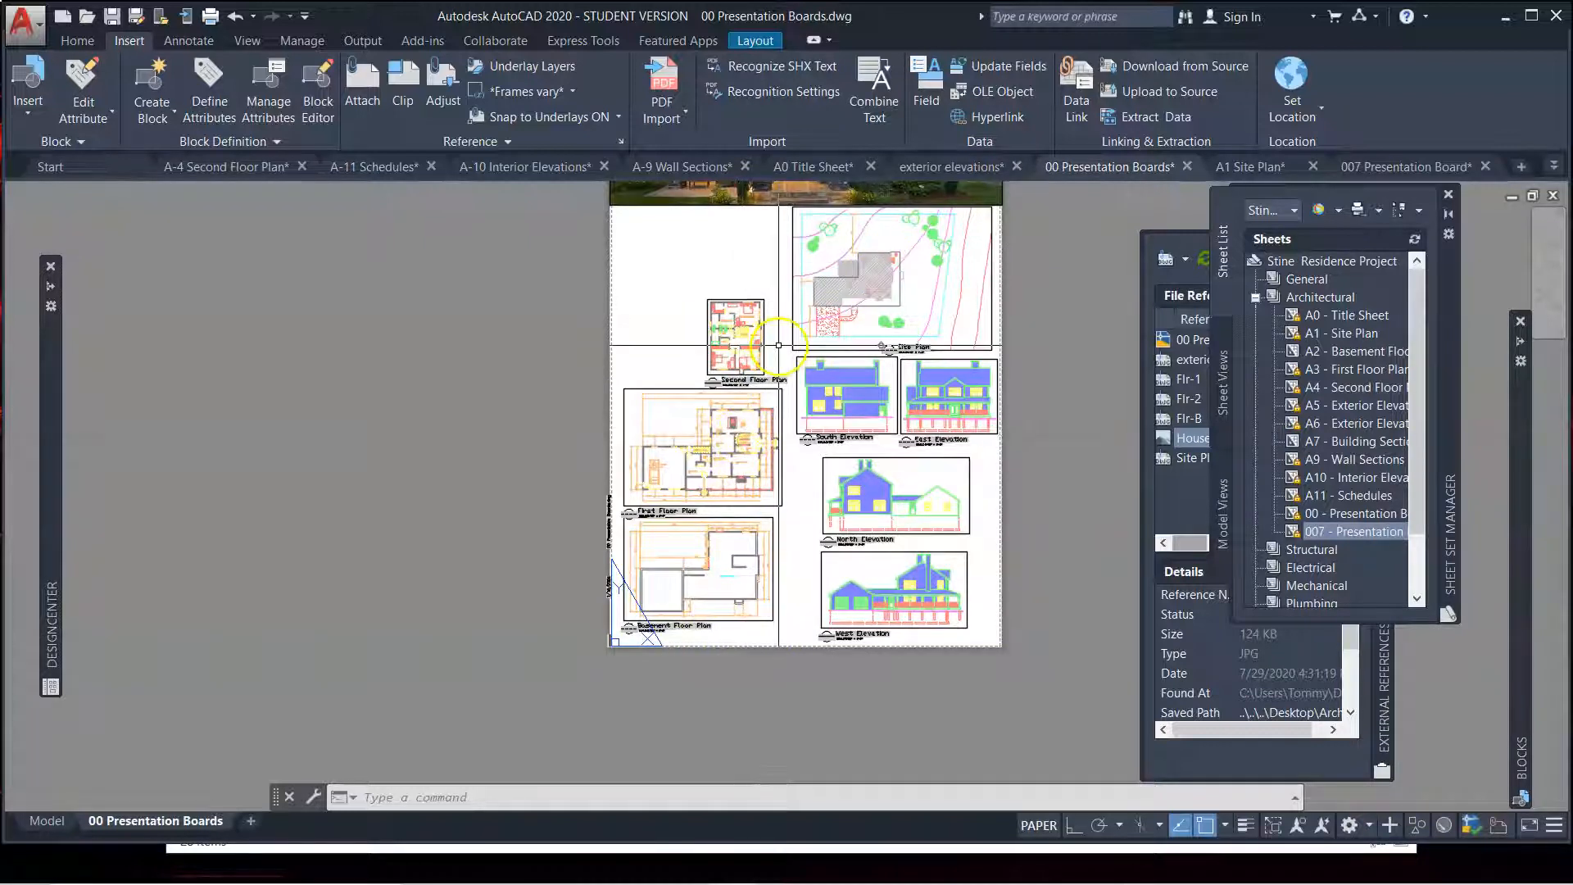
pyautogui.scroll(2, 696, 588)
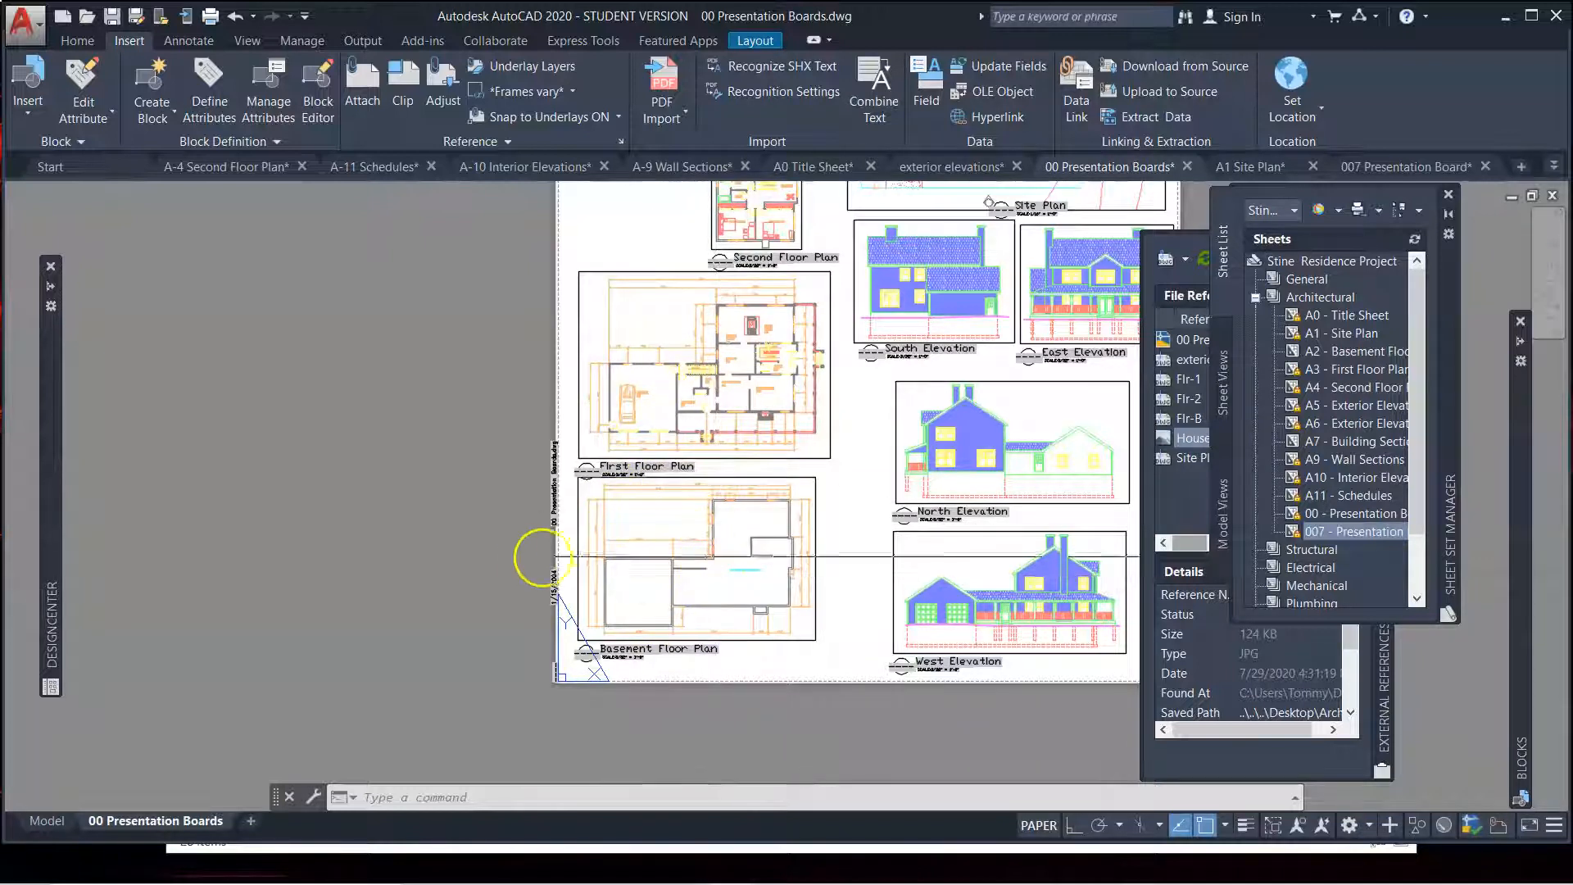
pyautogui.scroll(-5, 557, 554)
pyautogui.scroll(2, 632, 521)
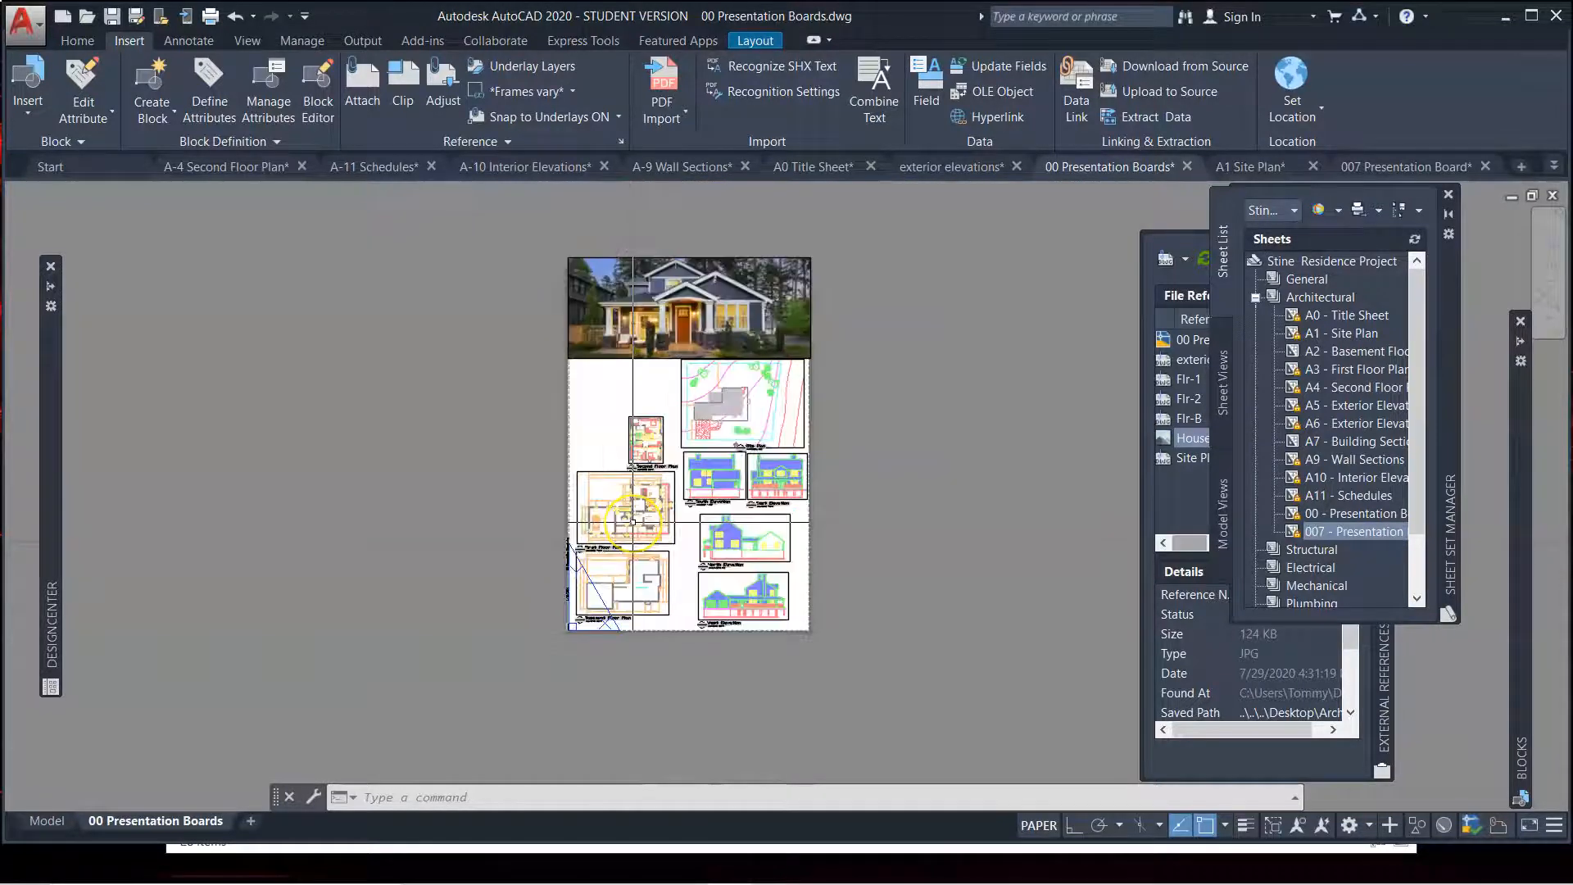
pyautogui.scroll(2, 665, 544)
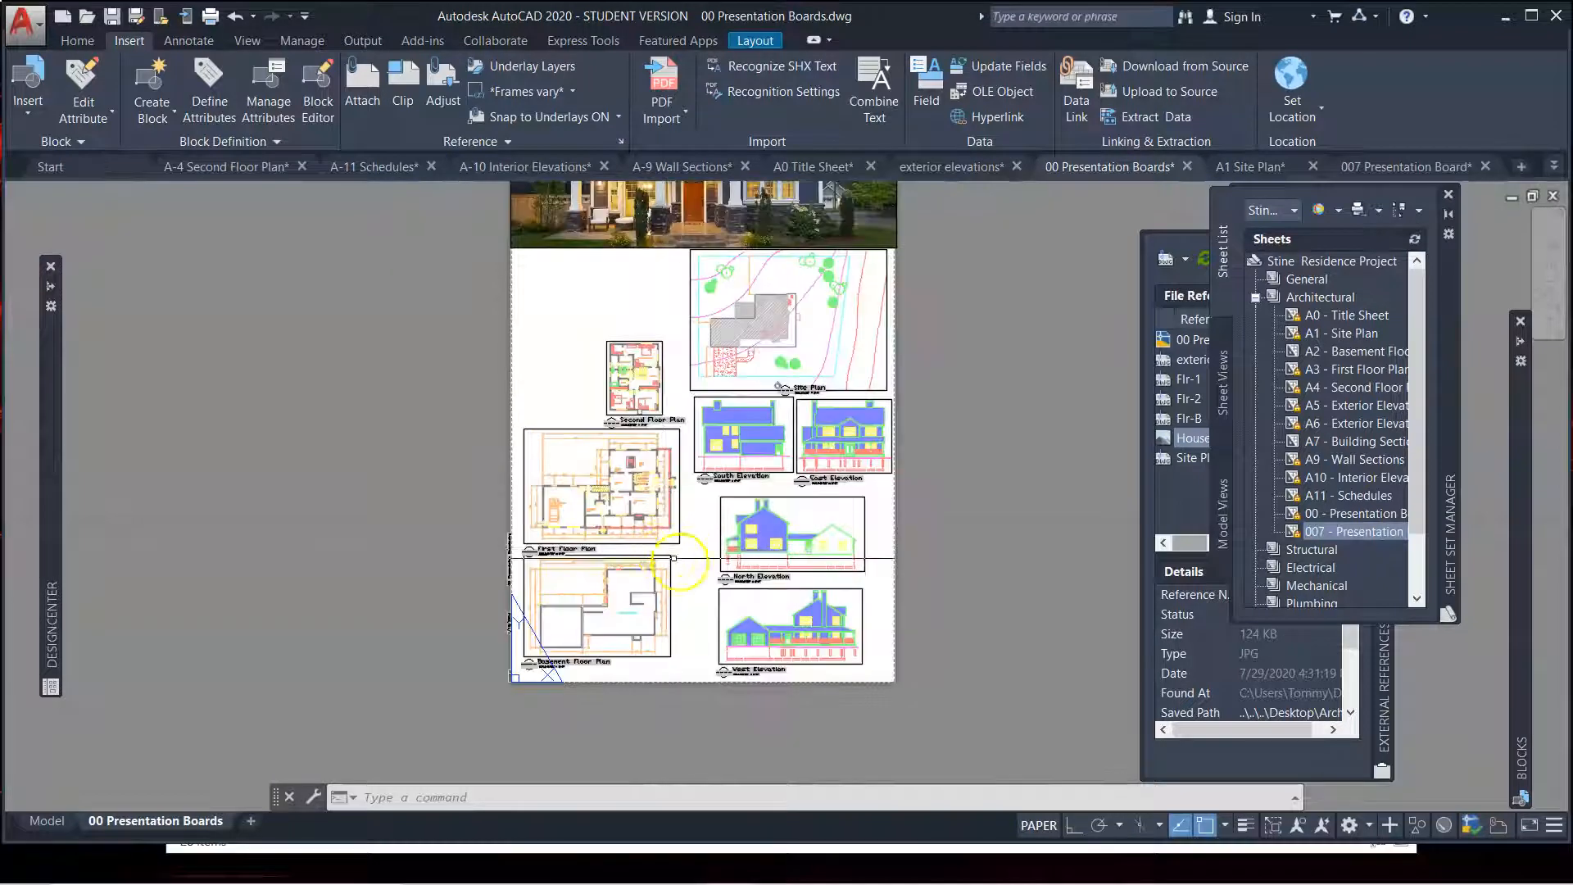
pyautogui.scroll(3, 826, 454)
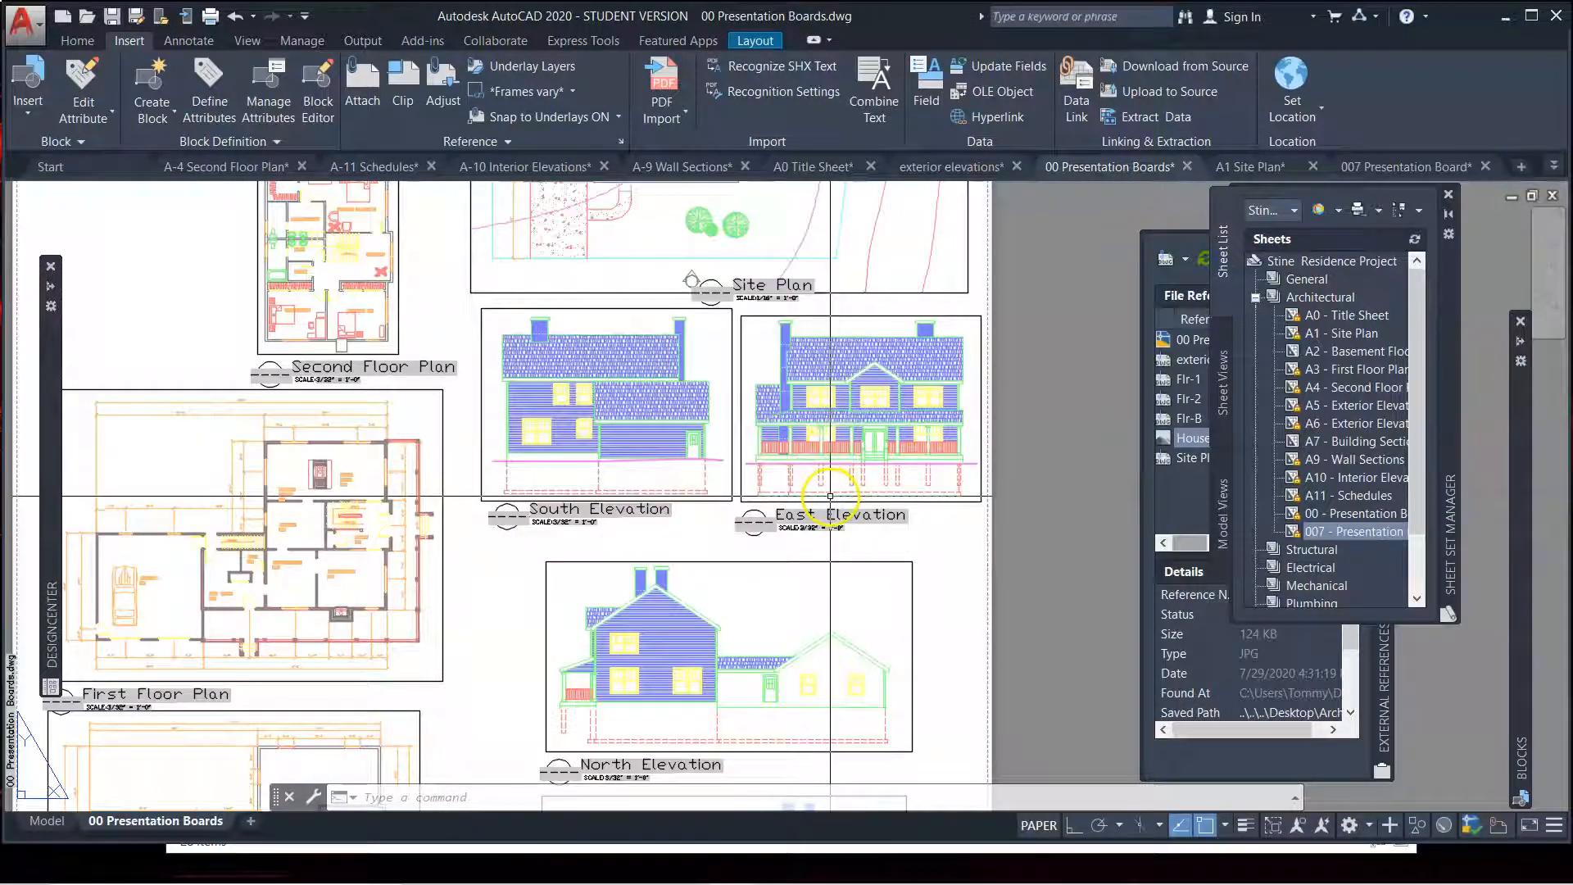
pyautogui.scroll(-1, 830, 483)
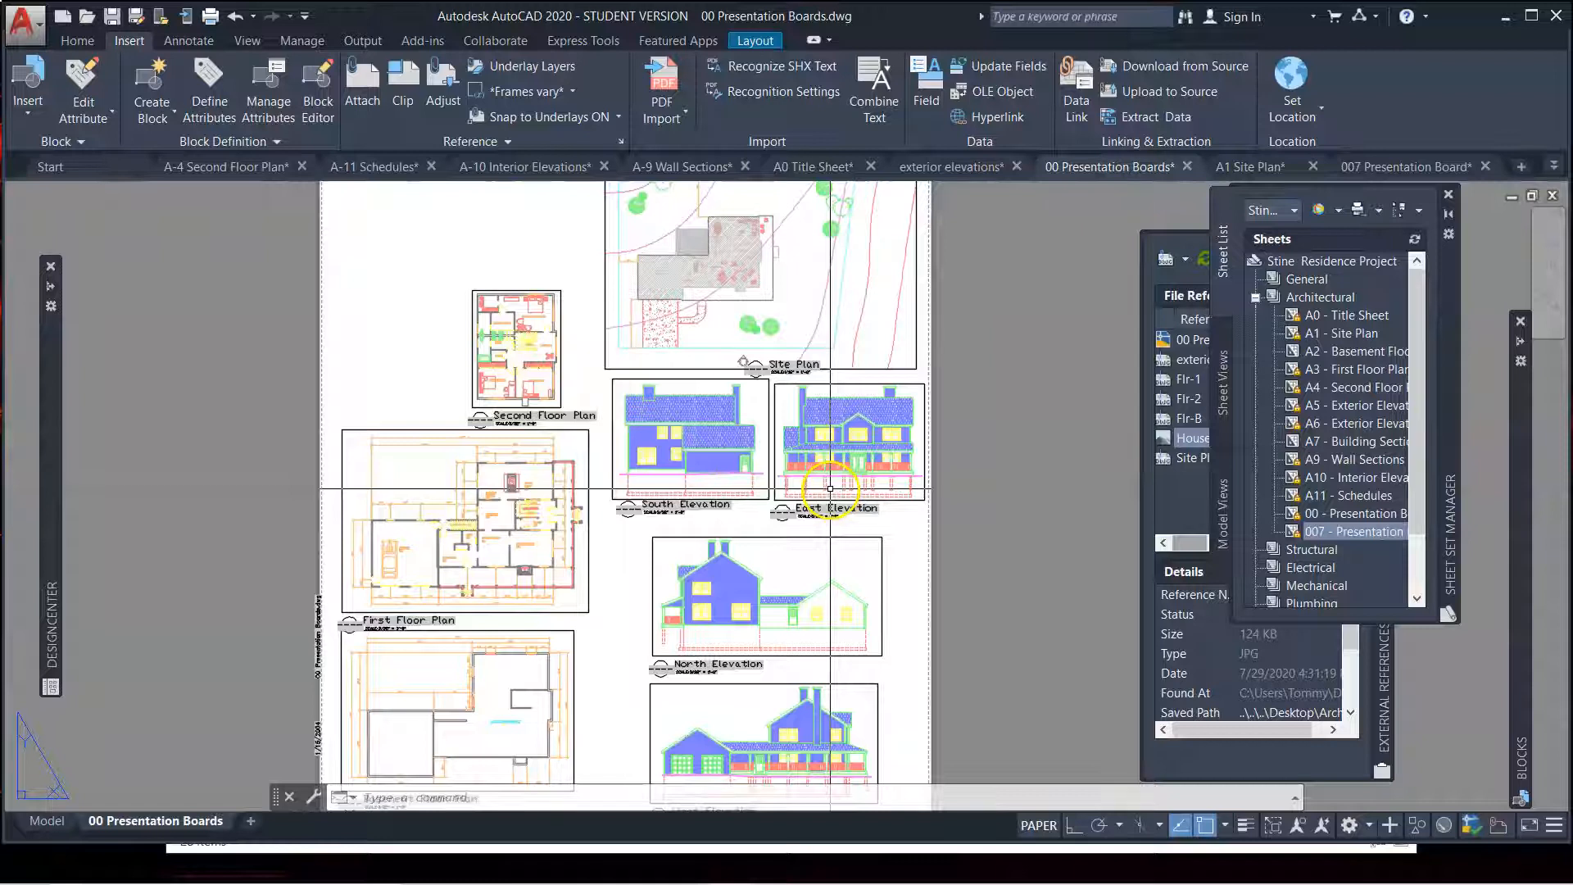
pyautogui.scroll(-2, 830, 490)
pyautogui.scroll(4, 829, 509)
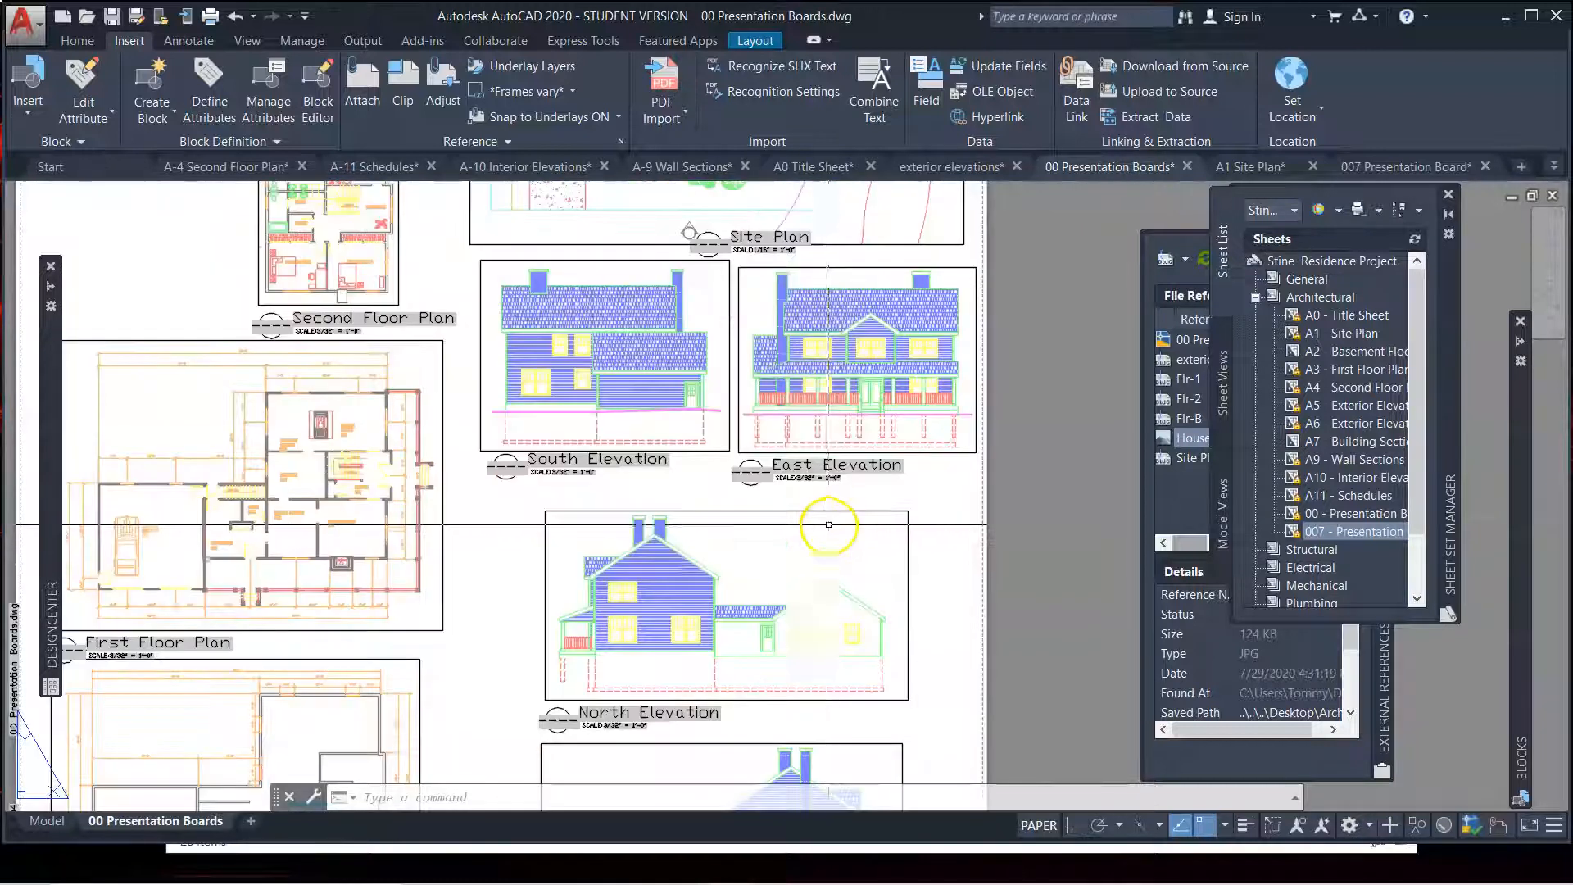
pyautogui.scroll(-2, 826, 509)
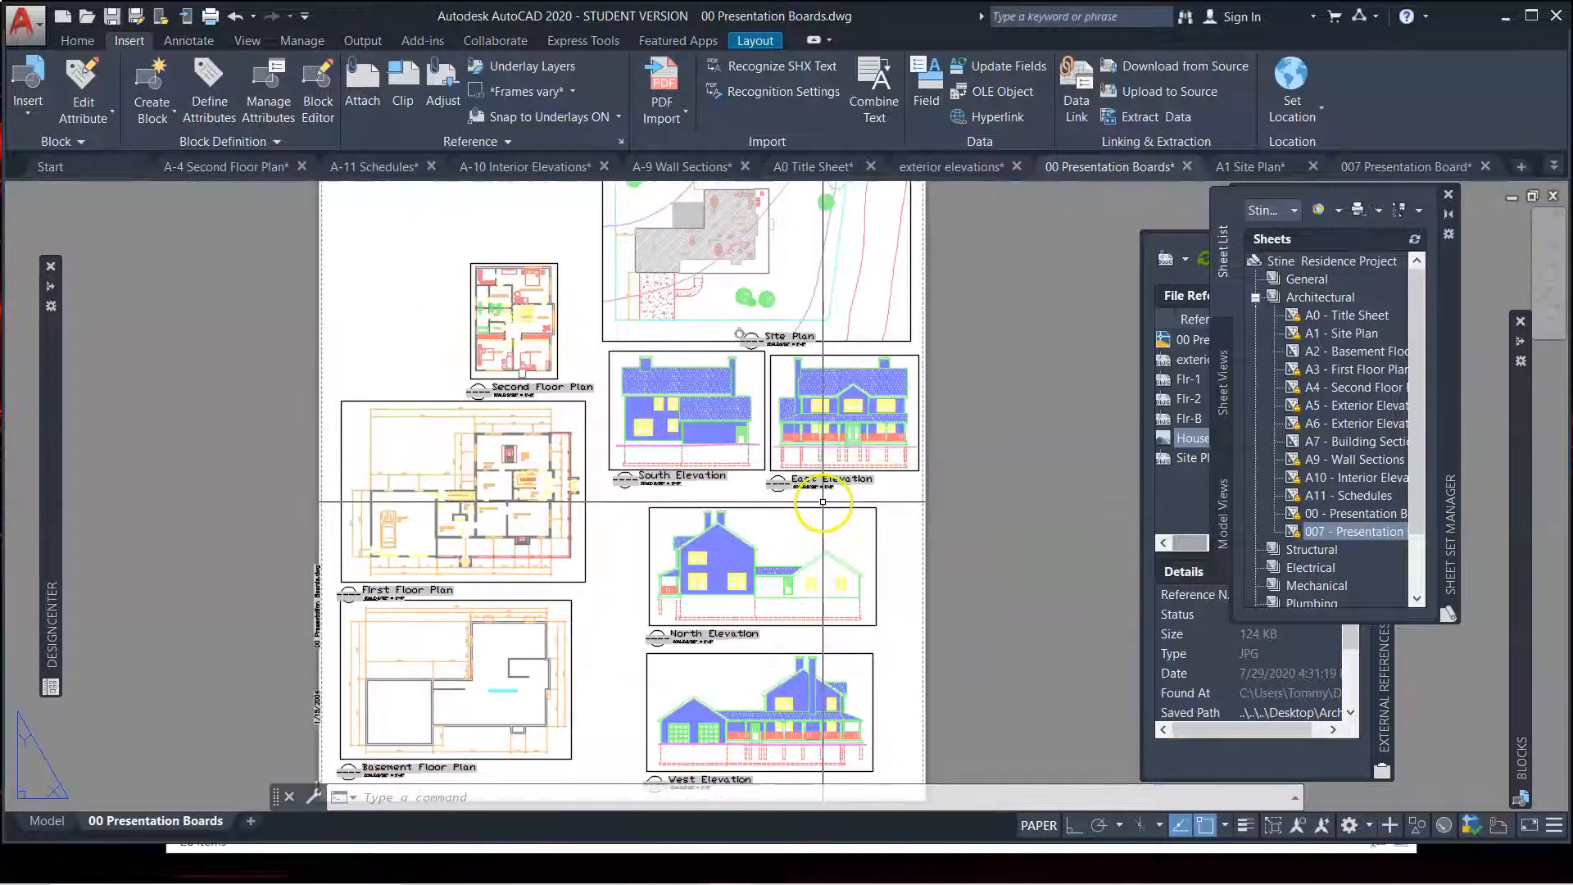
# Return to the 007 Presentation Board sheet and modify its page setup to use monochrome.ctb and portrait orientation
pyautogui.click(1296, 529)
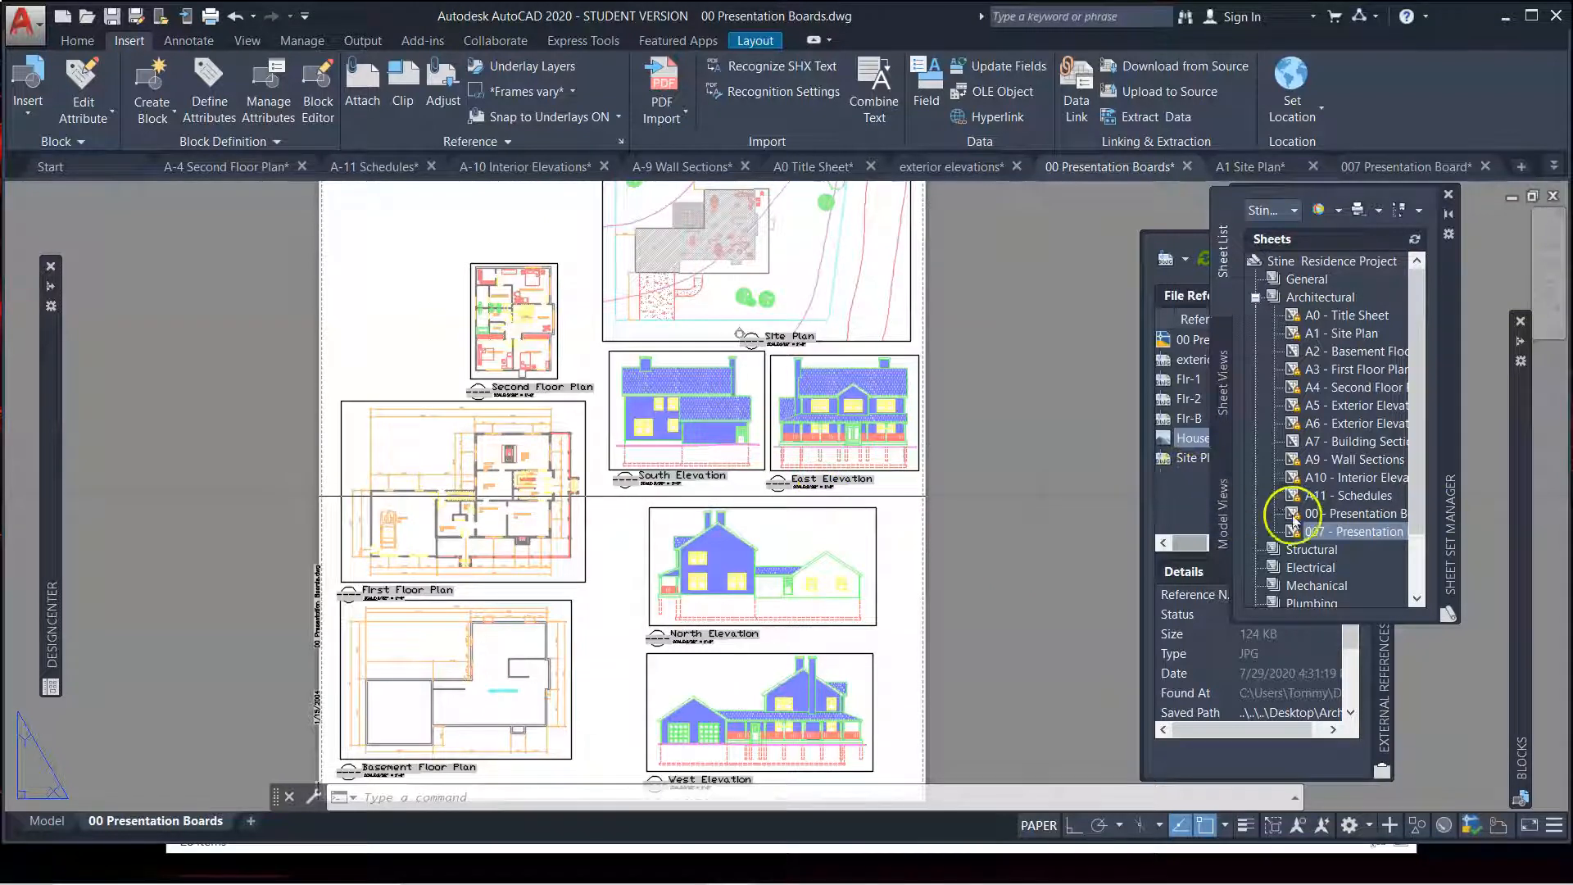
pyautogui.doubleClick(1294, 532)
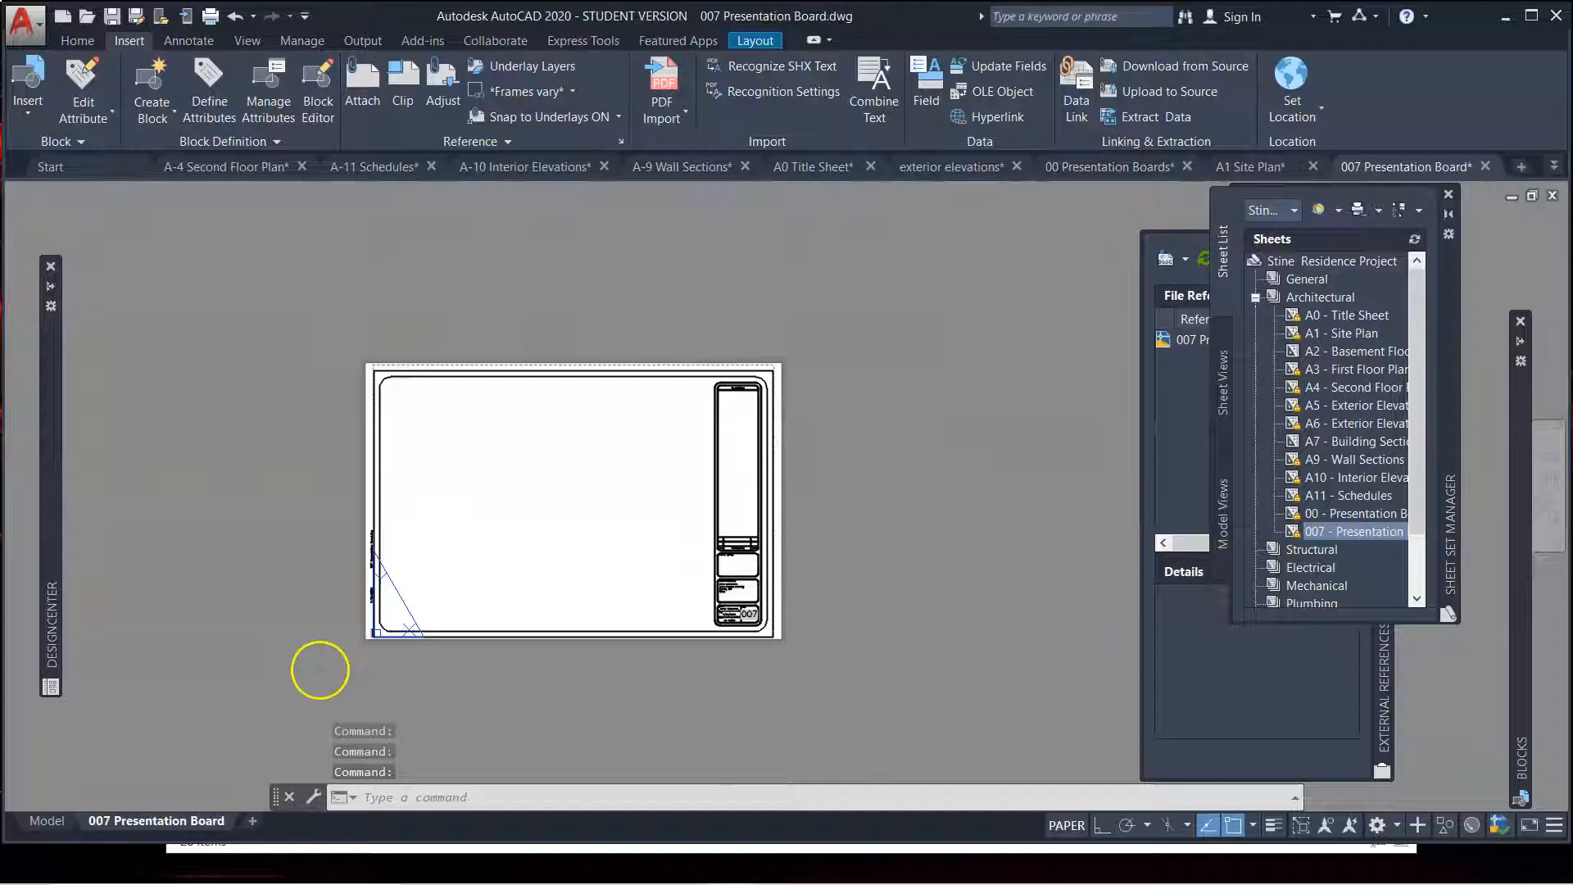
pyautogui.click(134, 821)
pyautogui.rightClick(135, 824)
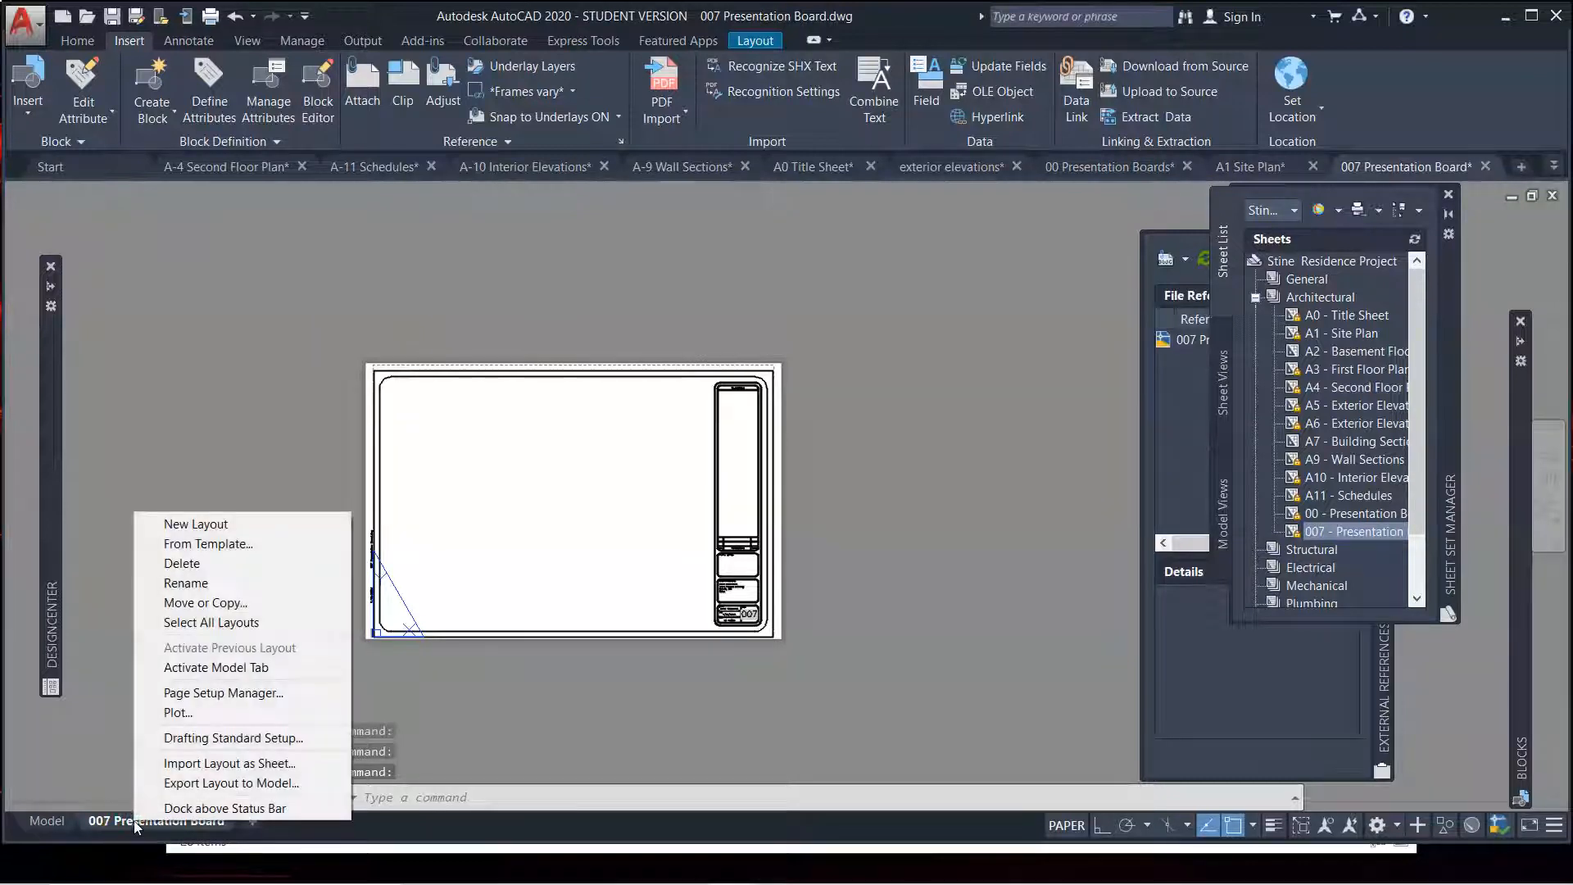
pyautogui.click(217, 694)
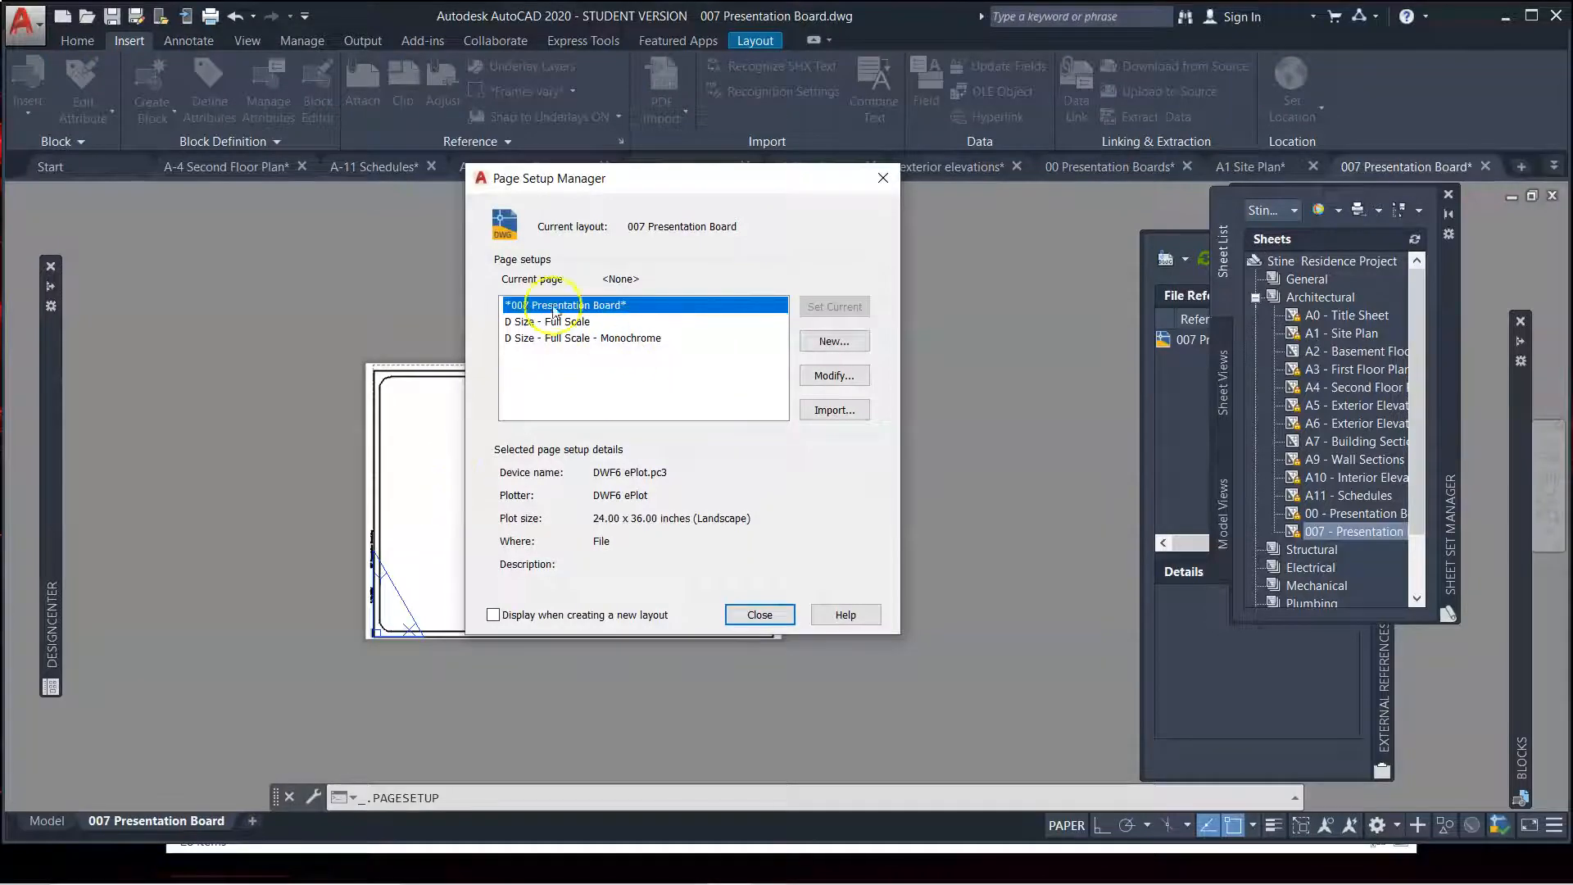
pyautogui.click(829, 374)
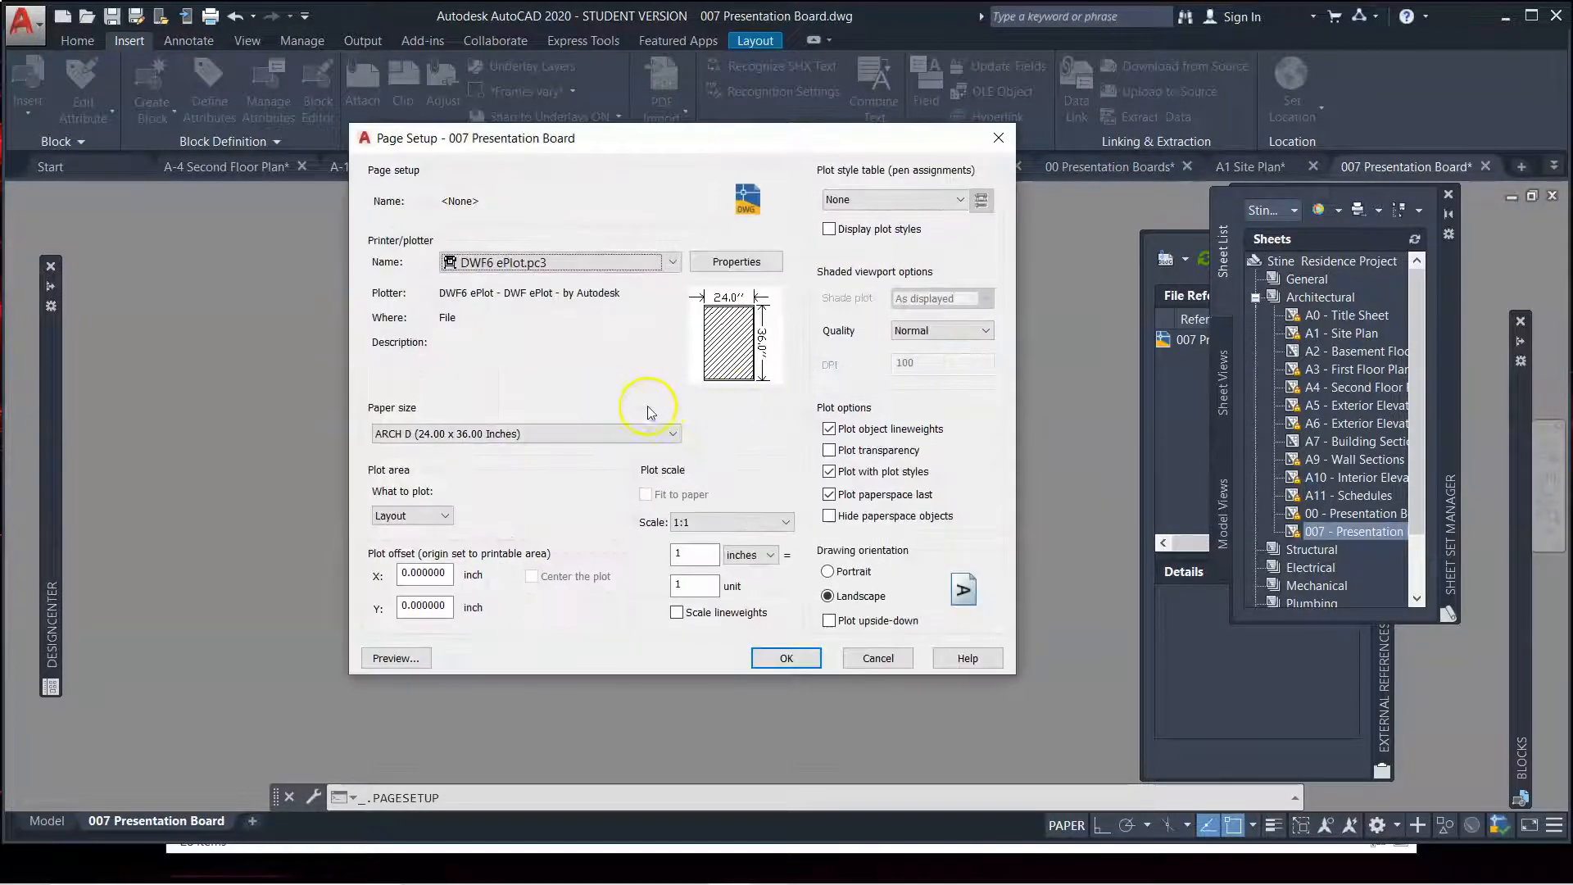
pyautogui.click(961, 200)
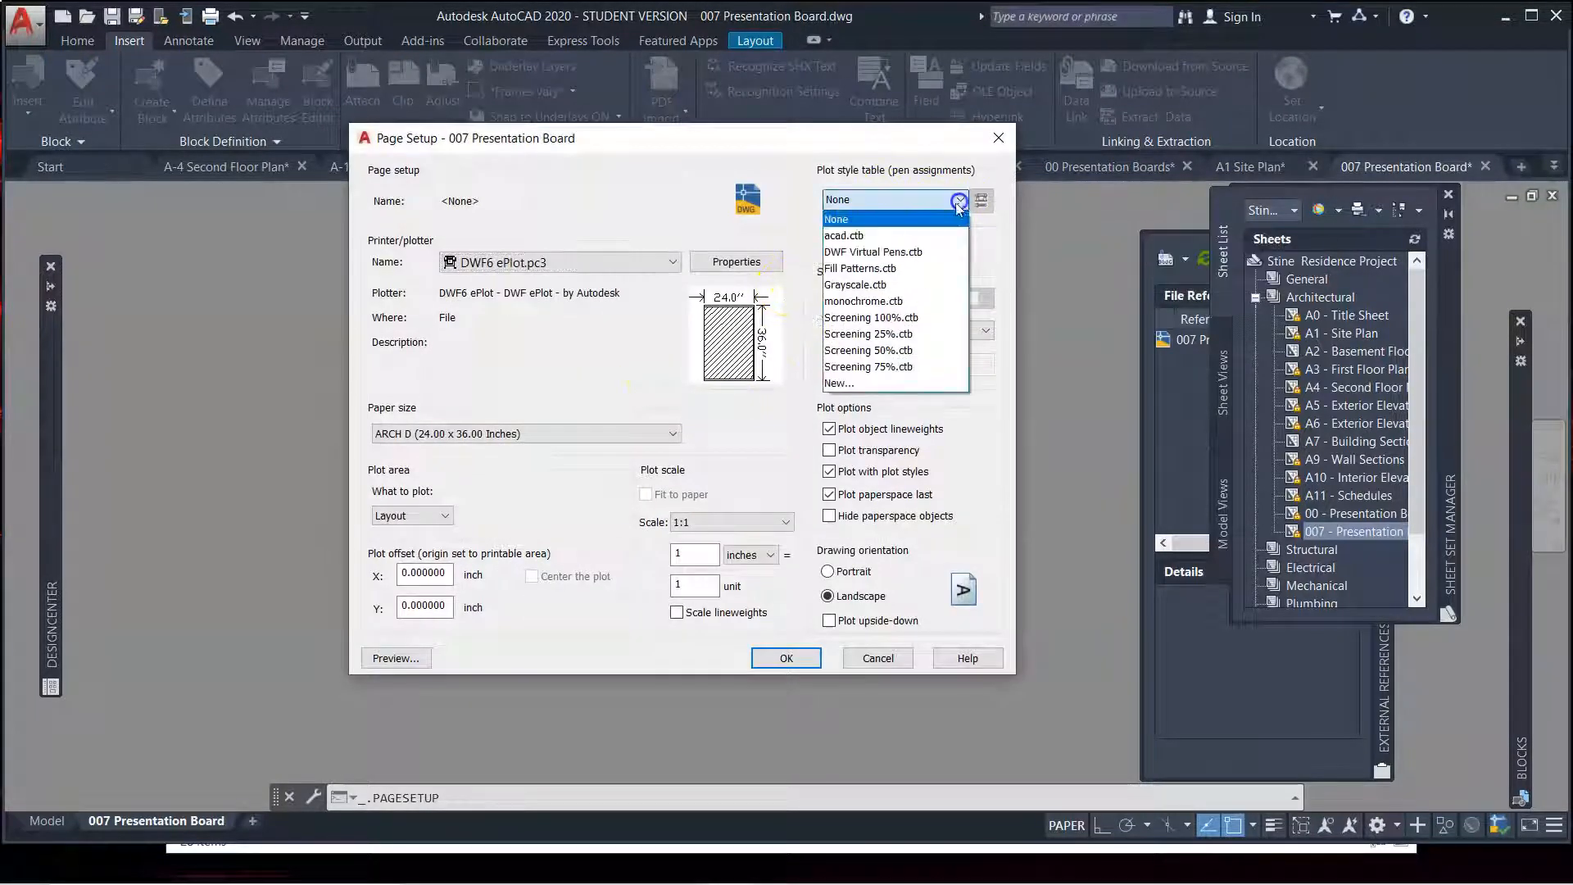
pyautogui.click(922, 306)
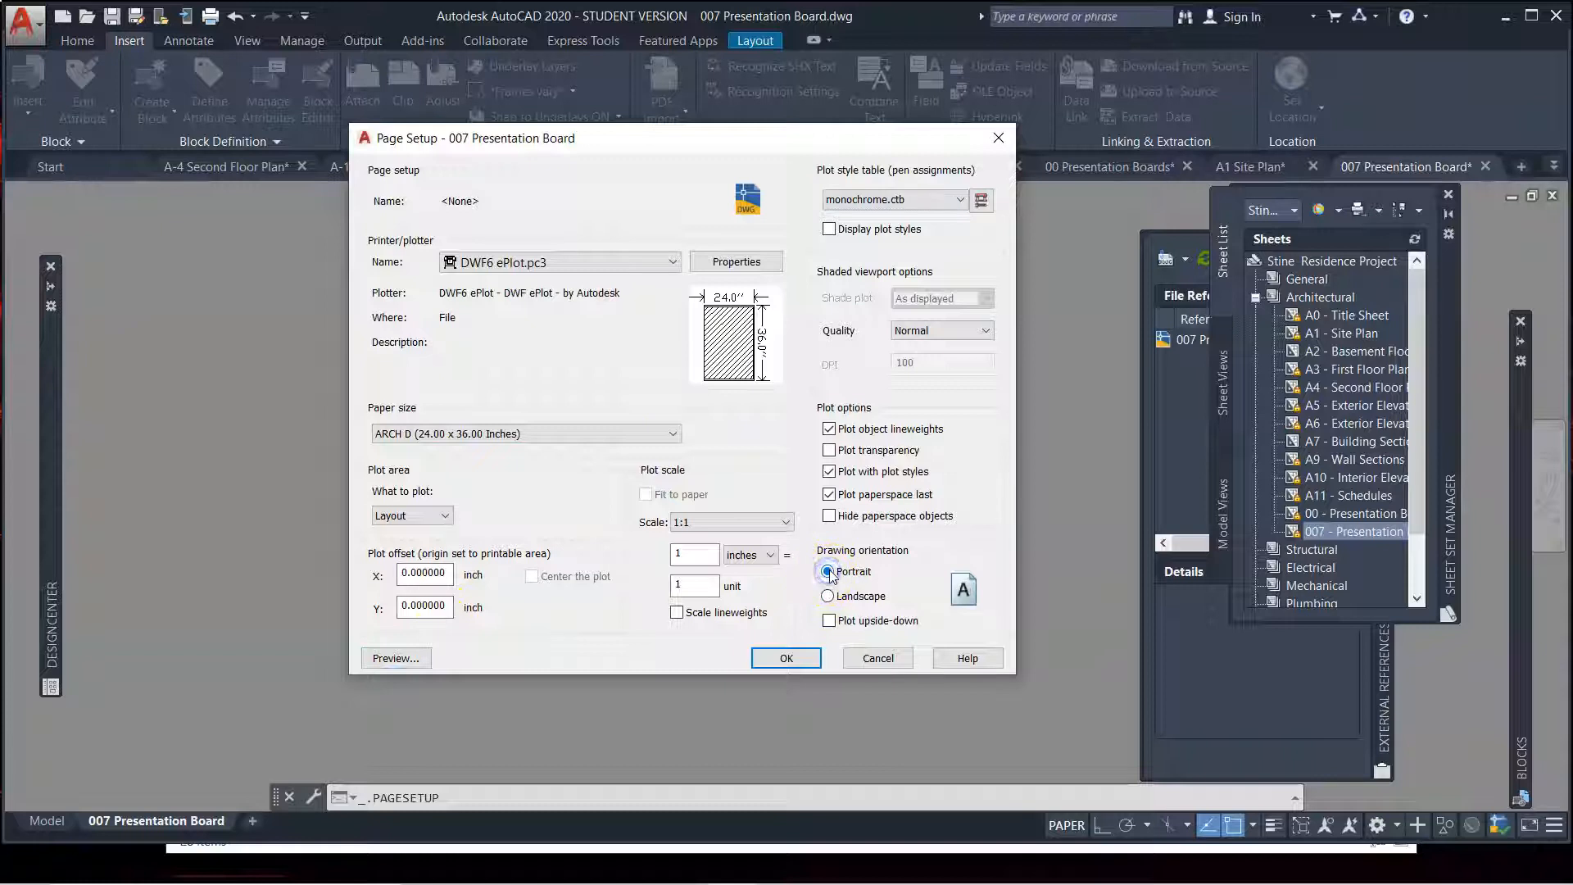
# Preview the portrait plot of the 007 Presentation Board layout and return to its page setup
pyautogui.click(413, 660)
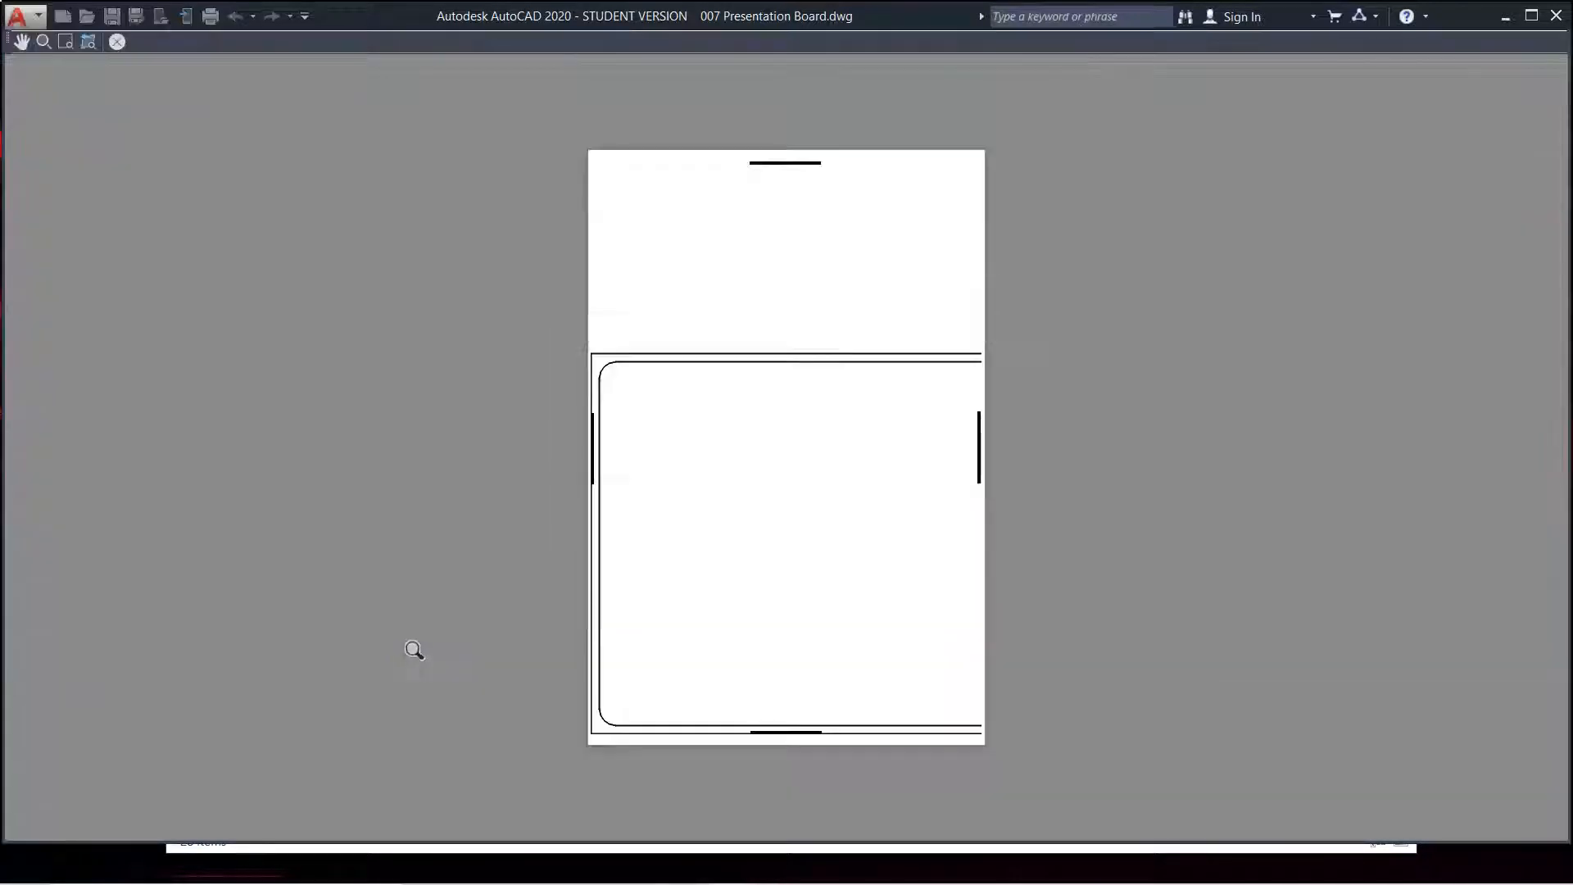
pyautogui.rightClick(763, 217)
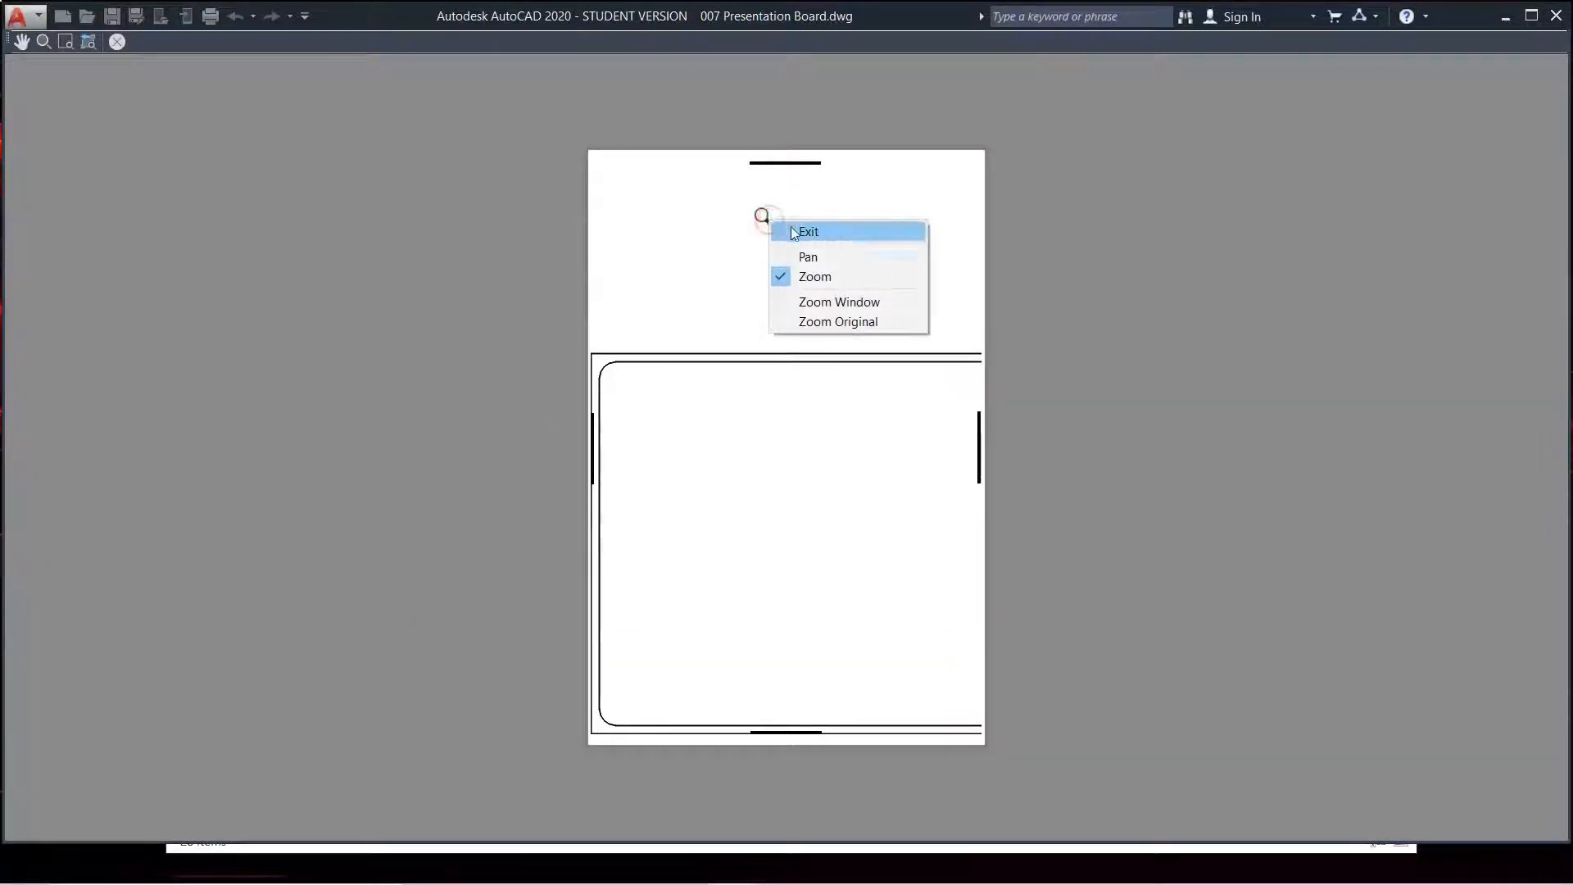
pyautogui.click(774, 230)
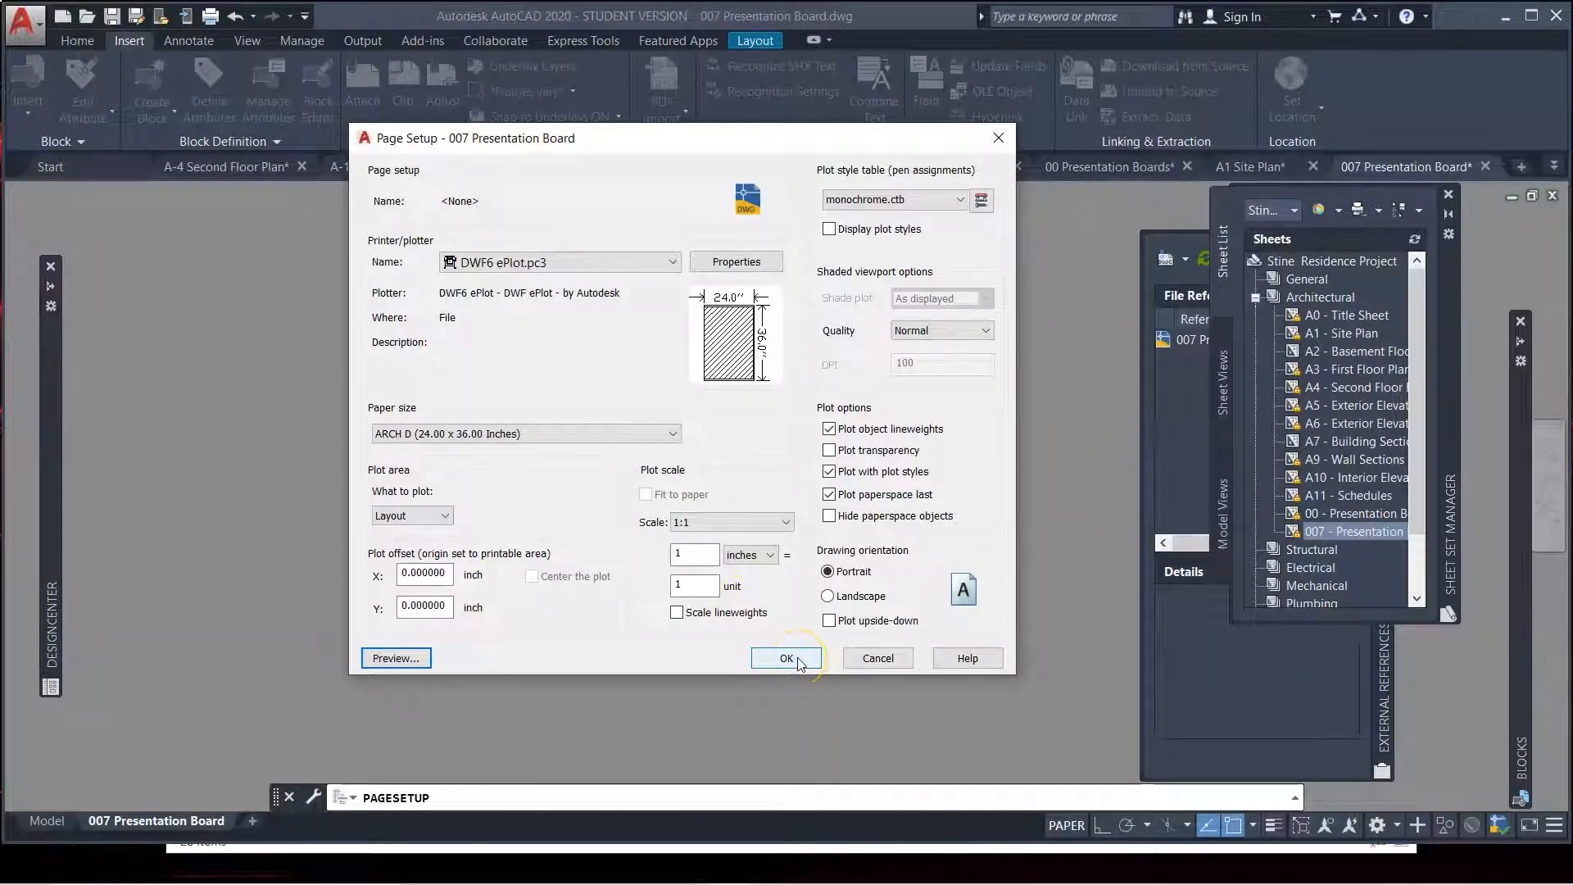
# Set the layout's plotter to Adobe PDF, preview the plot, and apply the page setup
pyautogui.click(686, 269)
pyautogui.click(559, 386)
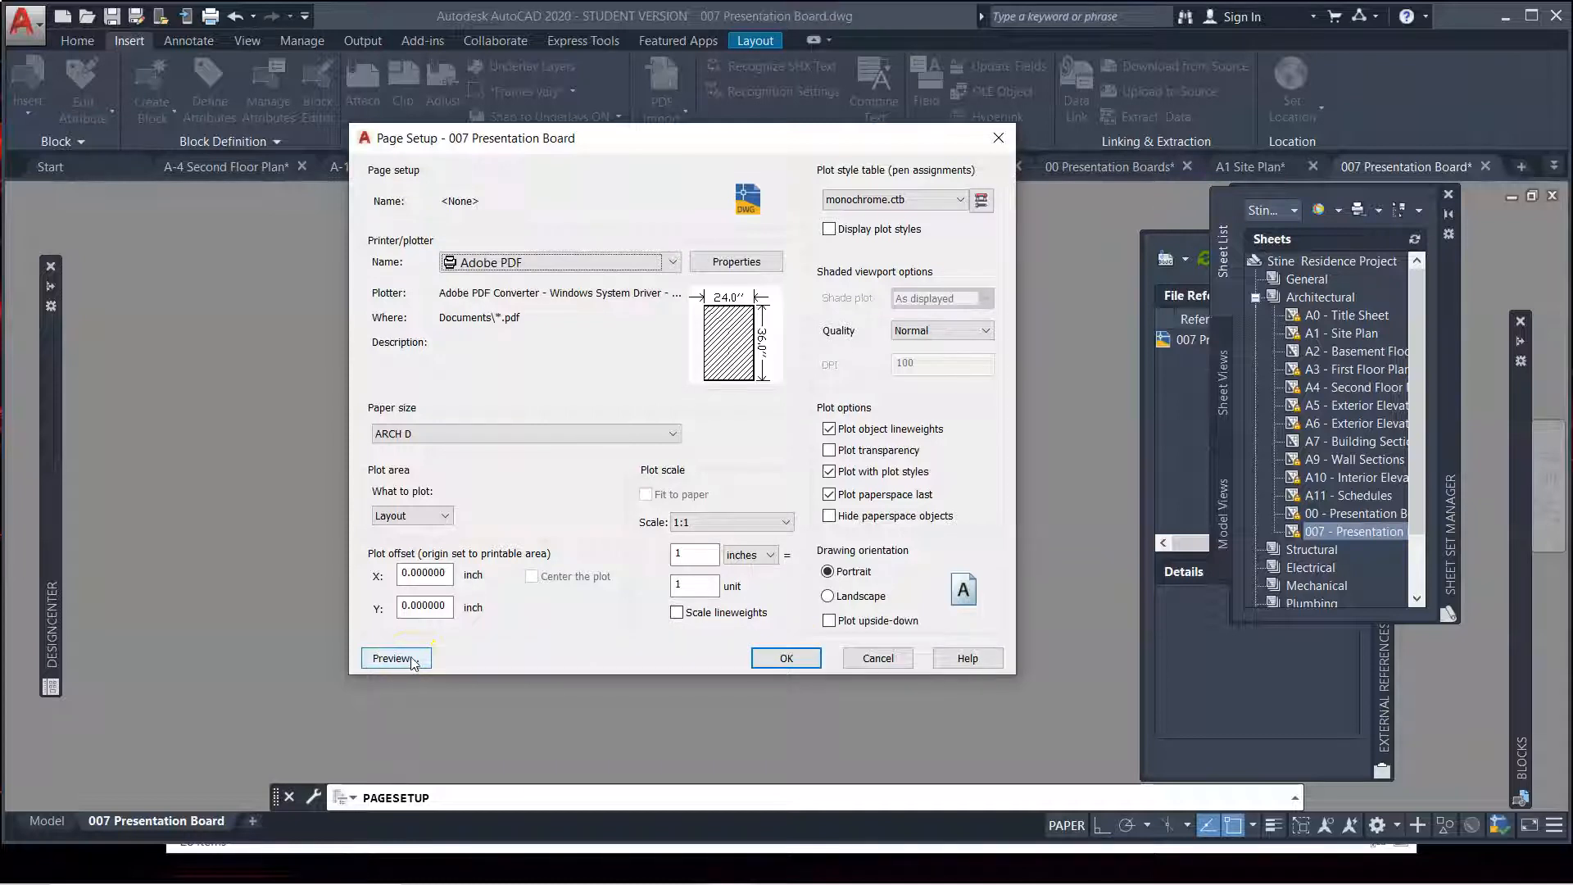
pyautogui.click(393, 658)
pyautogui.rightClick(682, 430)
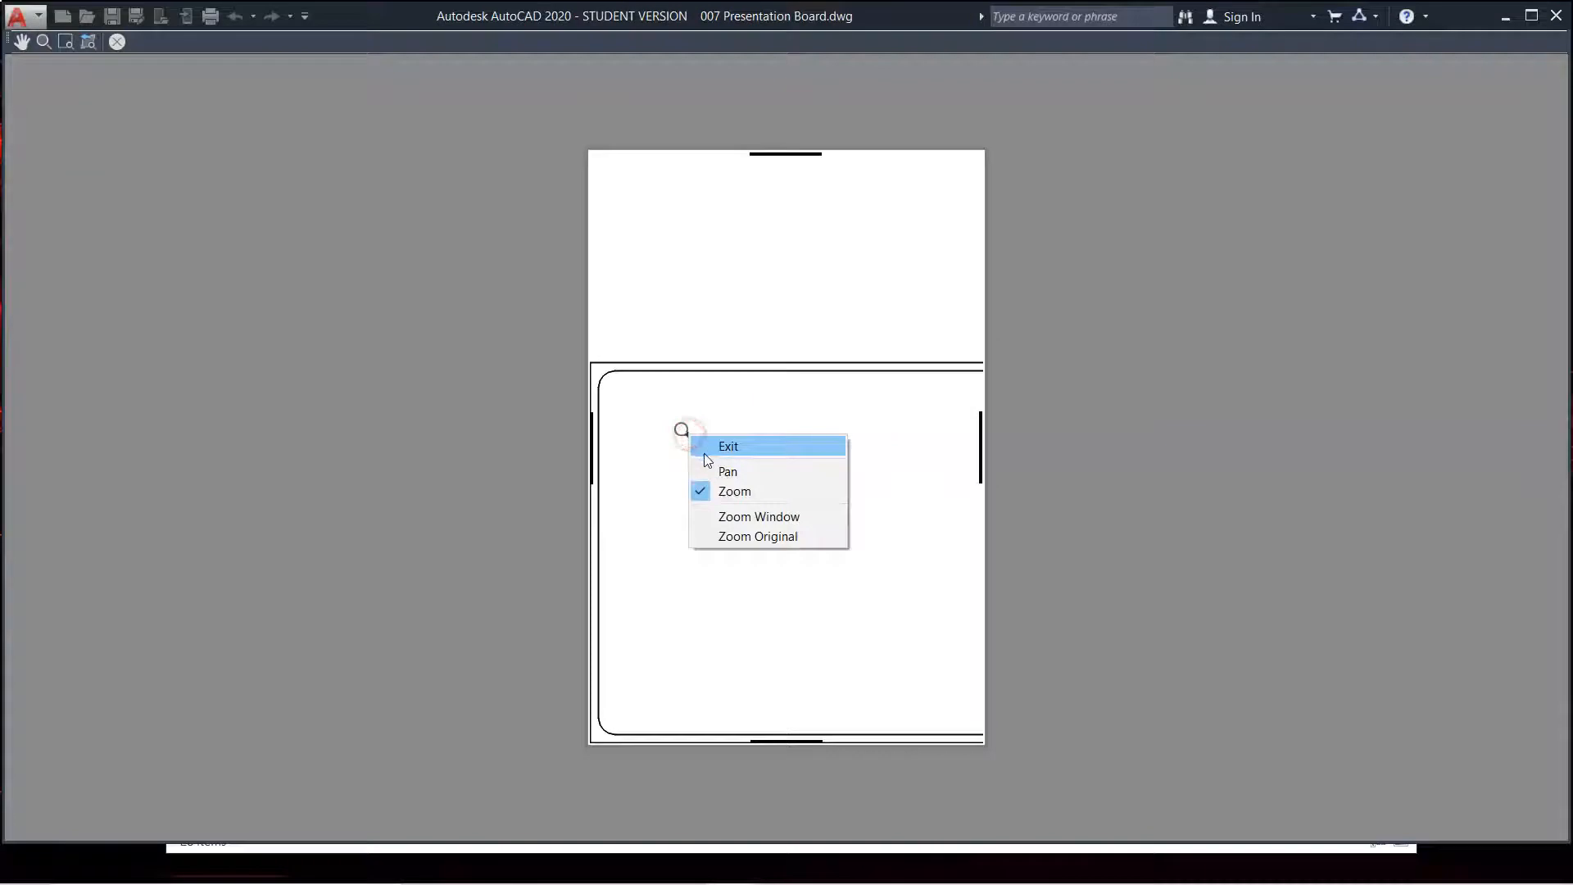
pyautogui.click(728, 447)
pyautogui.click(787, 655)
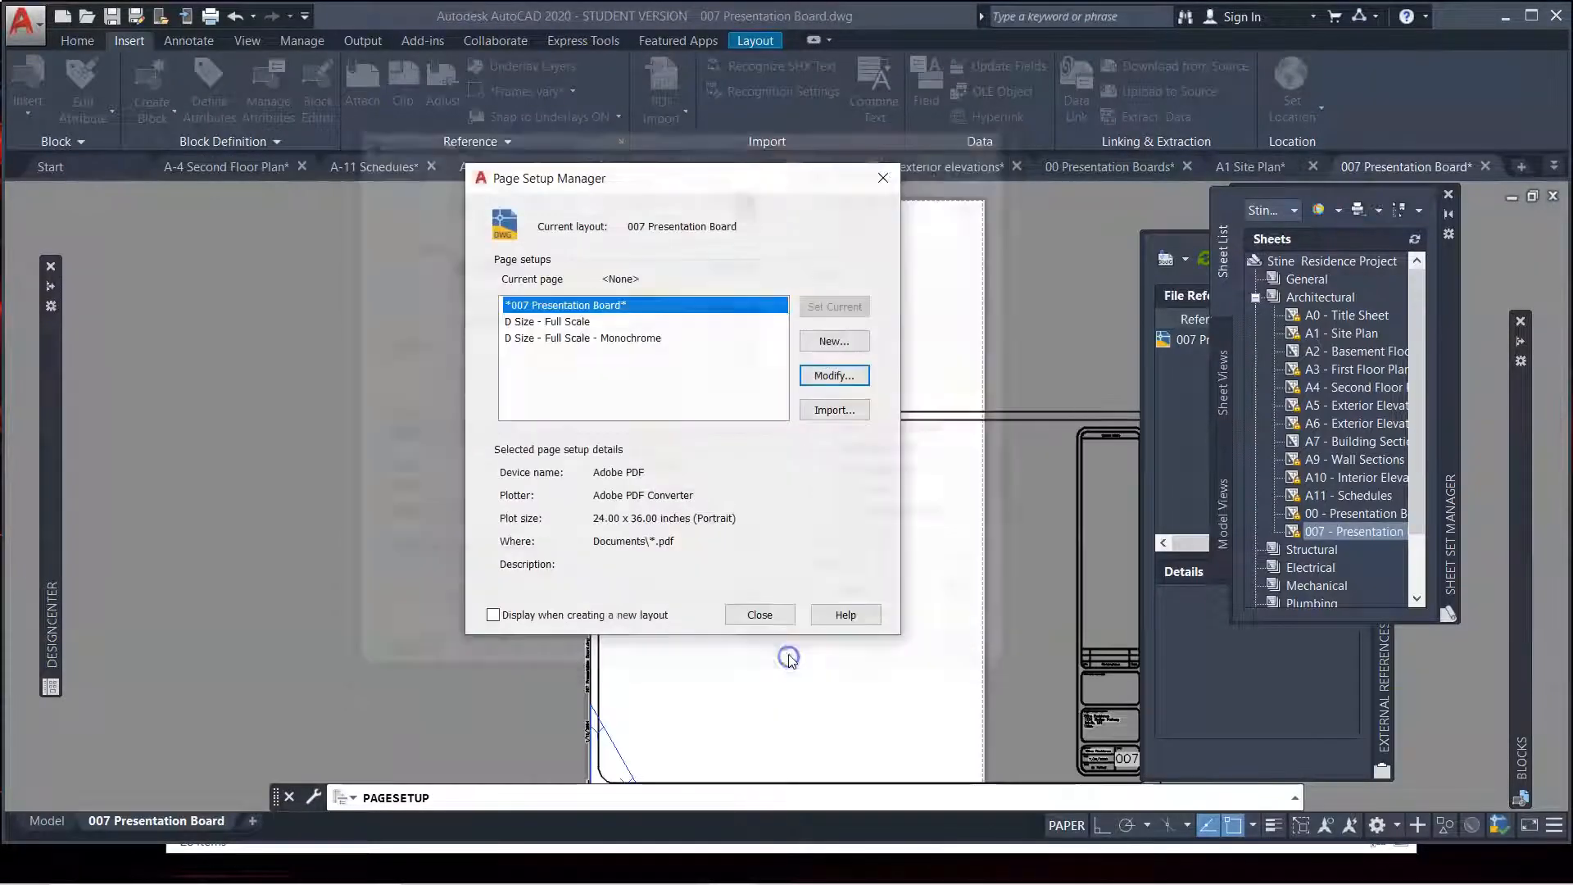
pyautogui.click(754, 617)
pyautogui.click(638, 382)
pyautogui.scroll(-2, 619, 379)
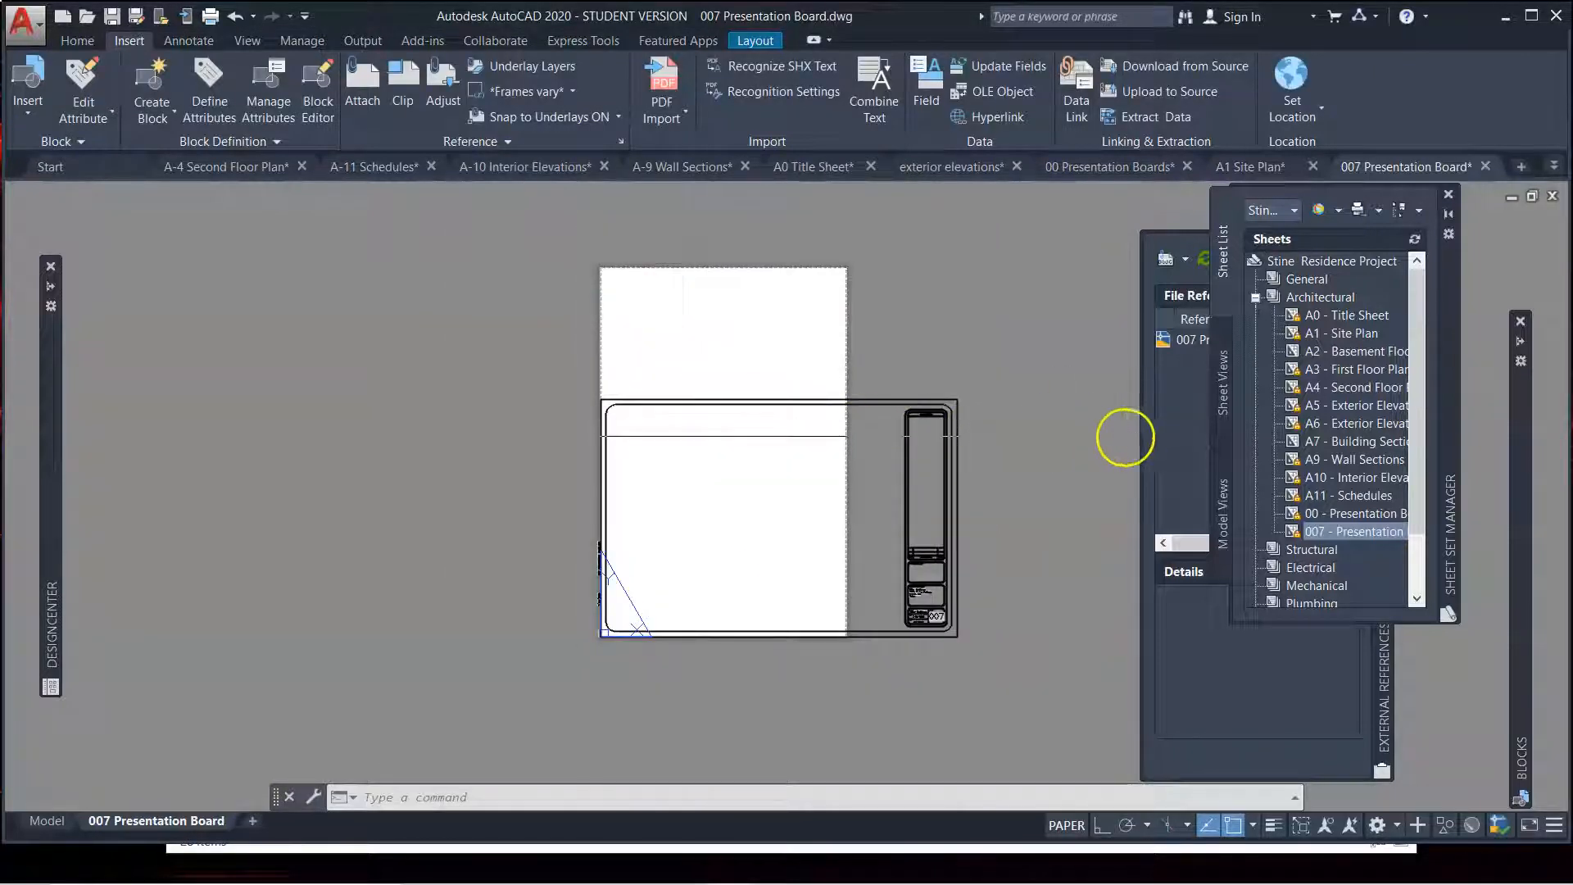
# Place the Site Plan model view from Site Plan.dwg on the sheet at a scale of 1/16" = 1'-0"
pyautogui.click(1224, 510)
pyautogui.click(1352, 496)
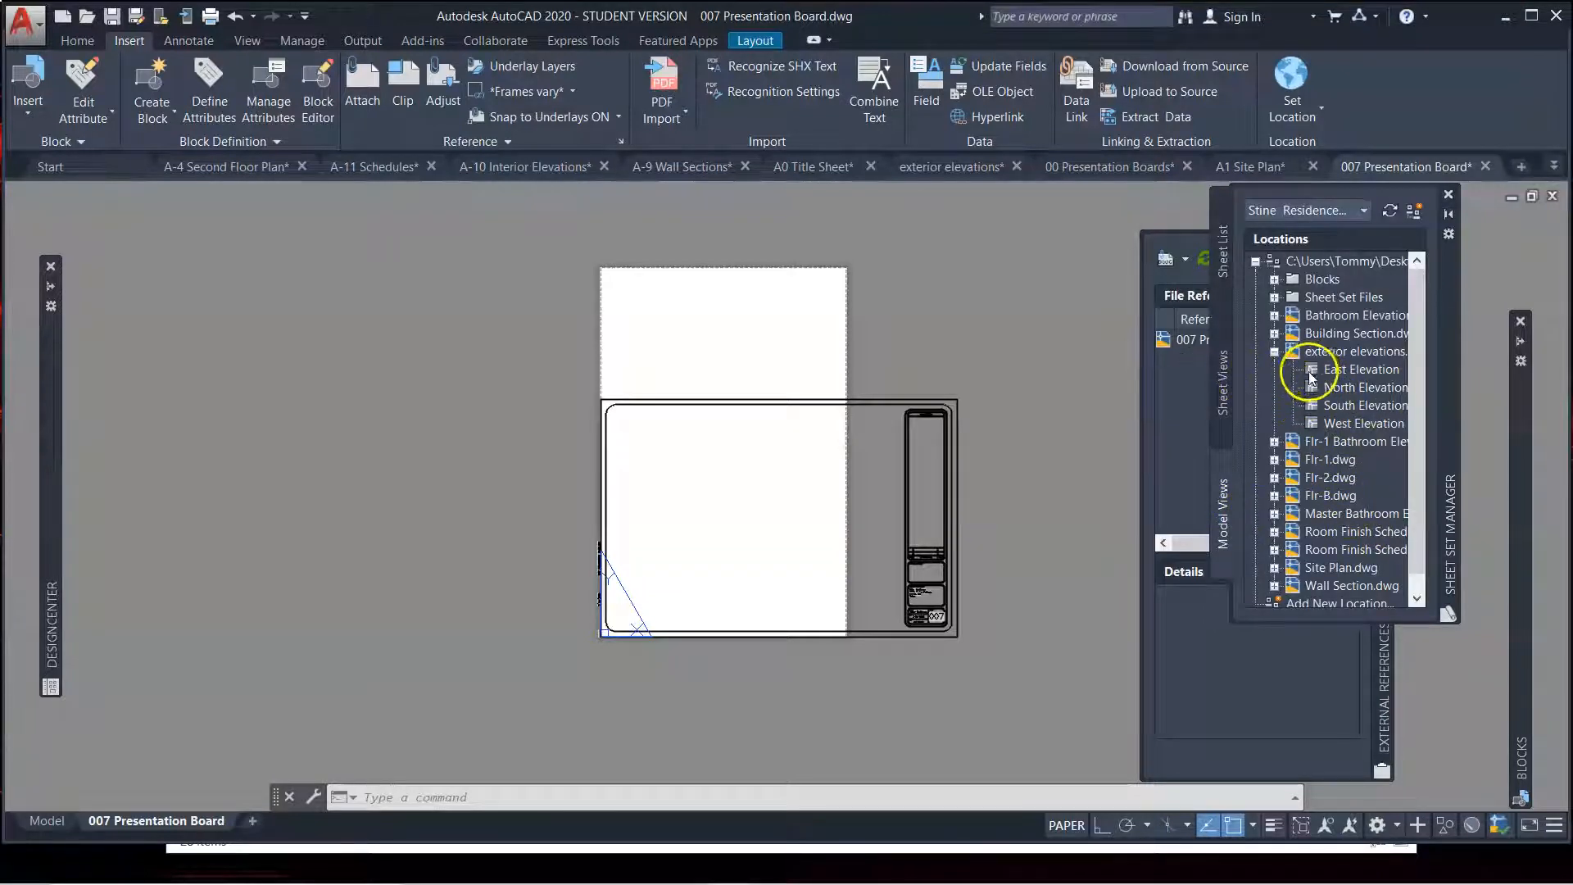
pyautogui.scroll(-1, 1319, 501)
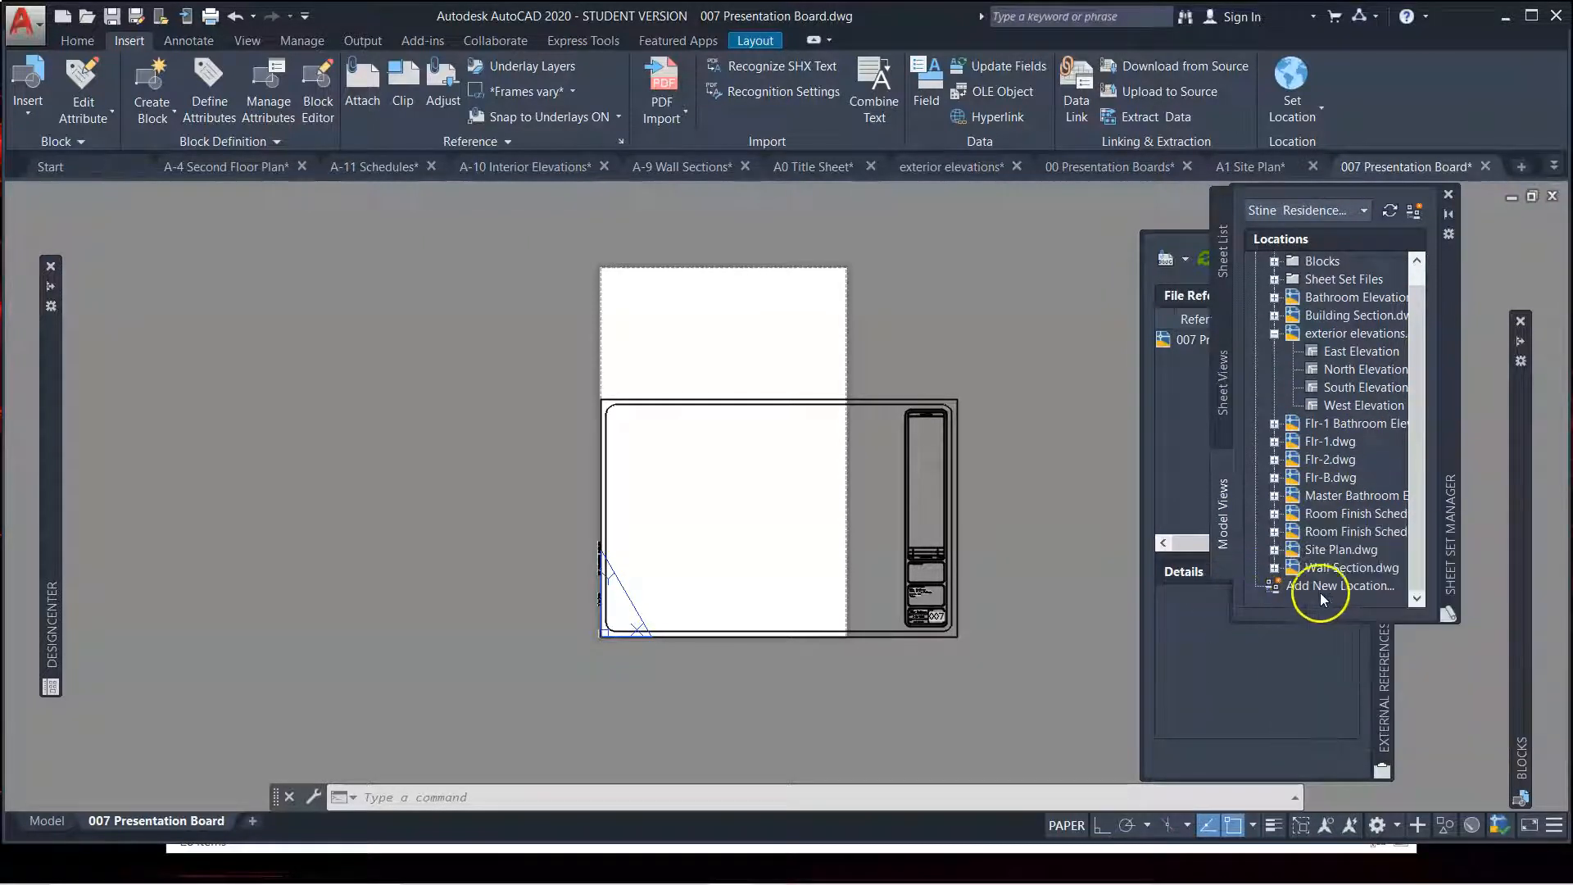
pyautogui.doubleClick(1295, 556)
pyautogui.moveTo(1312, 569); pyautogui.dragTo(755, 508)
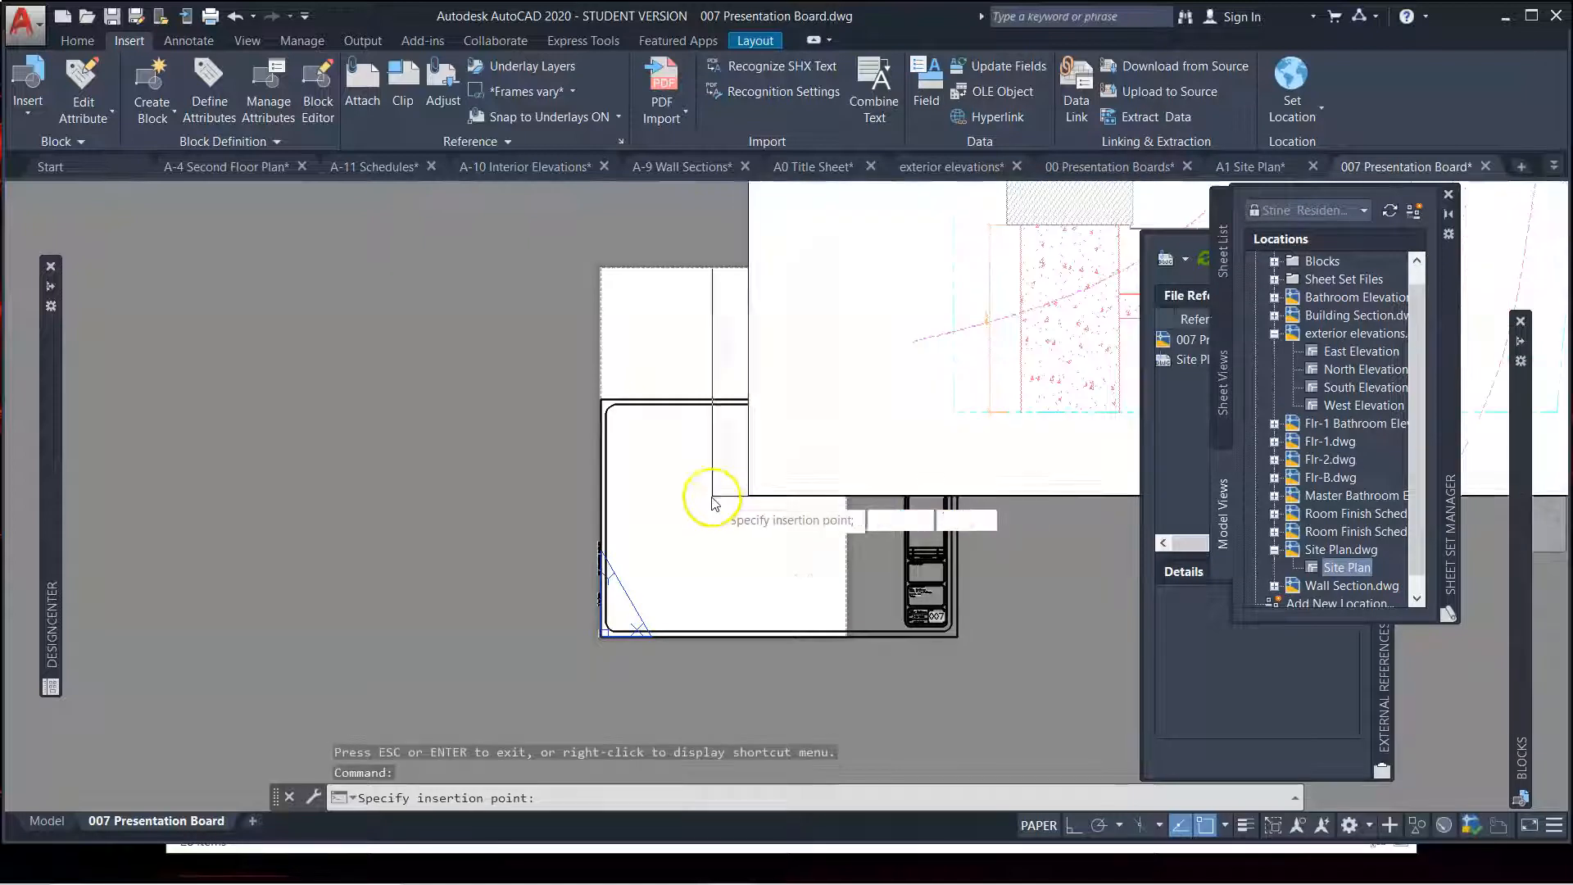
pyautogui.rightClick(716, 502)
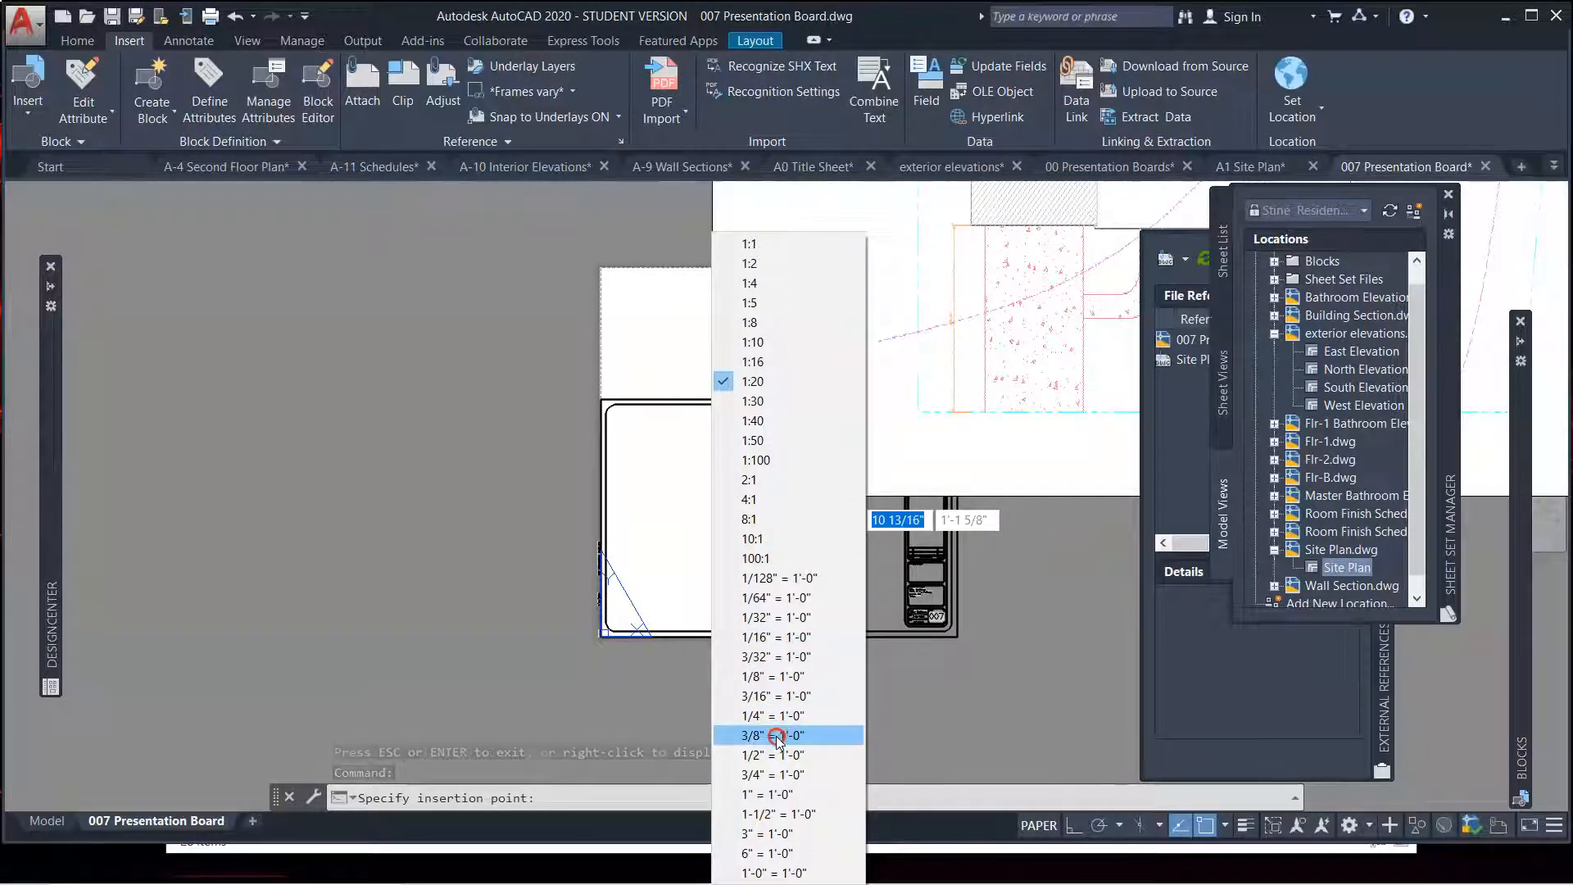
pyautogui.click(768, 617)
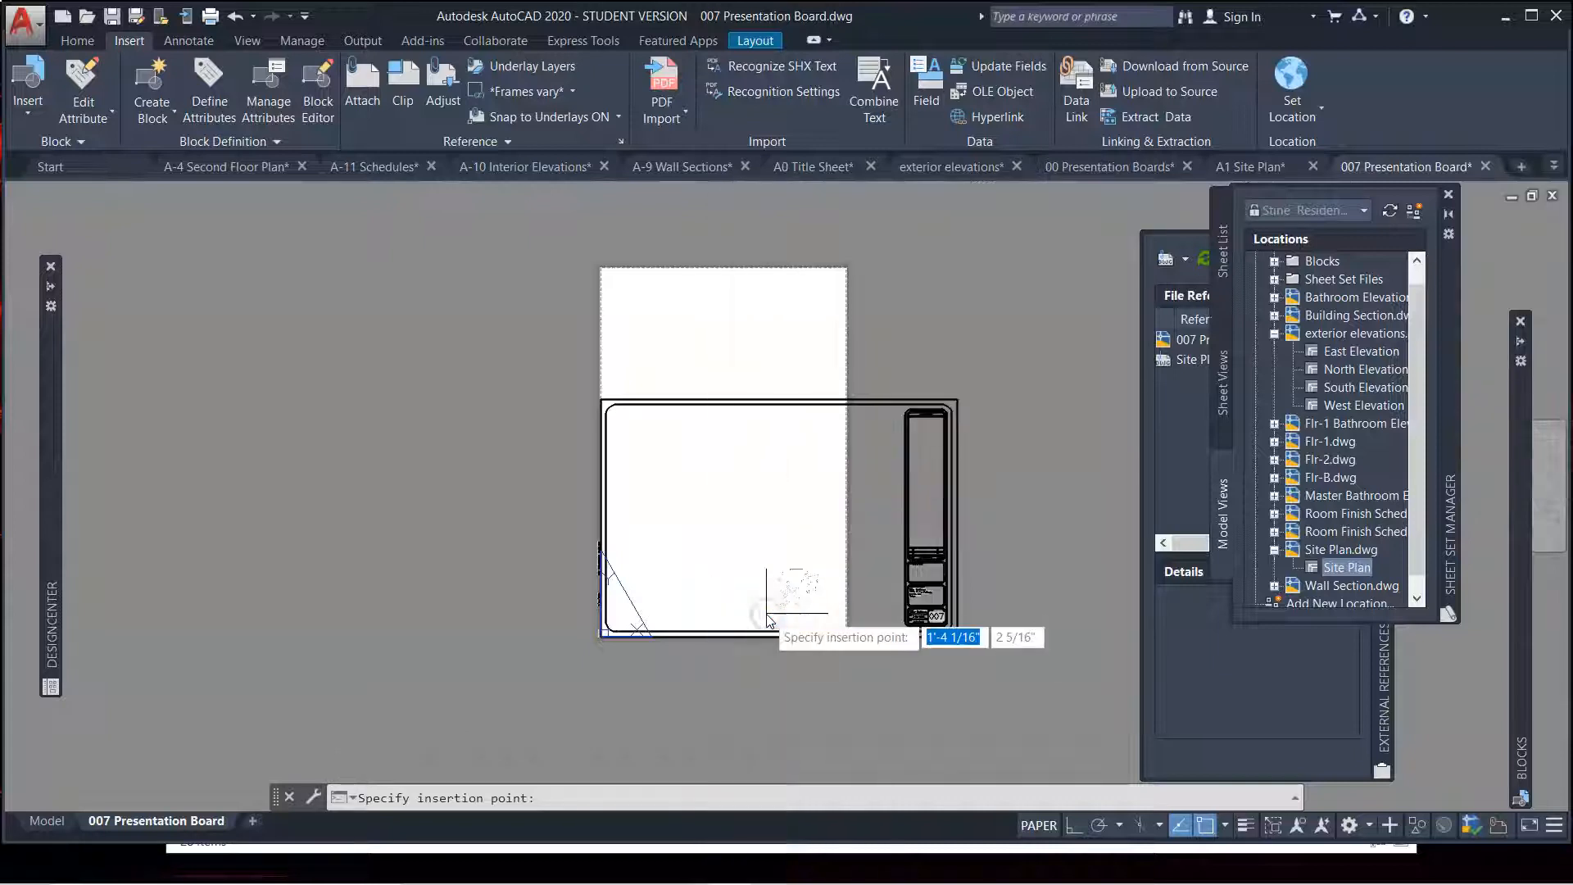
pyautogui.rightClick(706, 510)
pyautogui.click(734, 637)
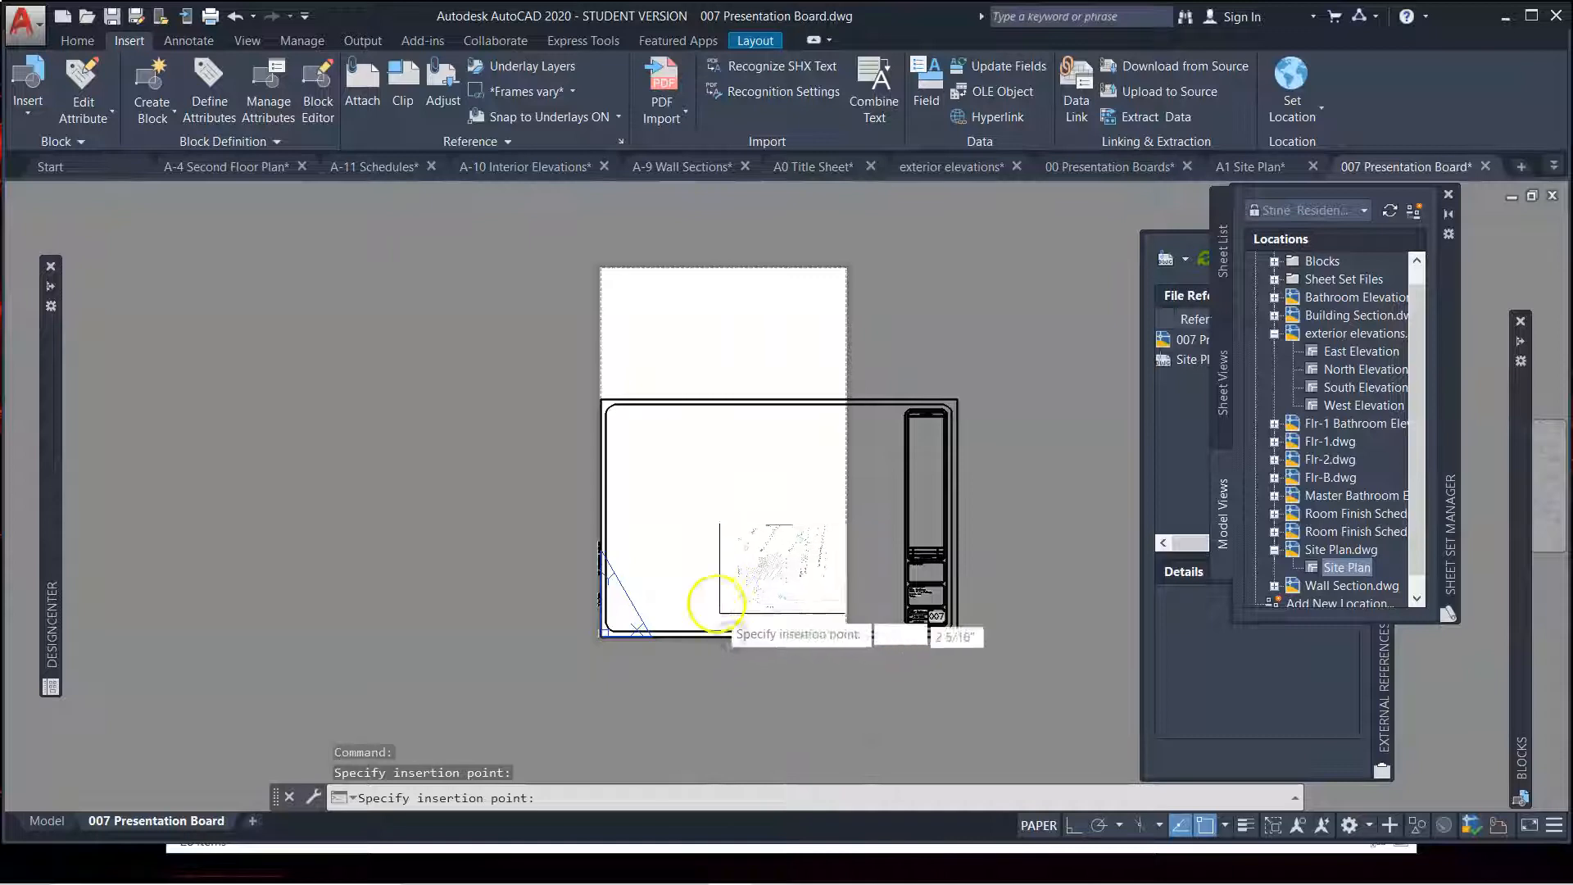
pyautogui.click(707, 529)
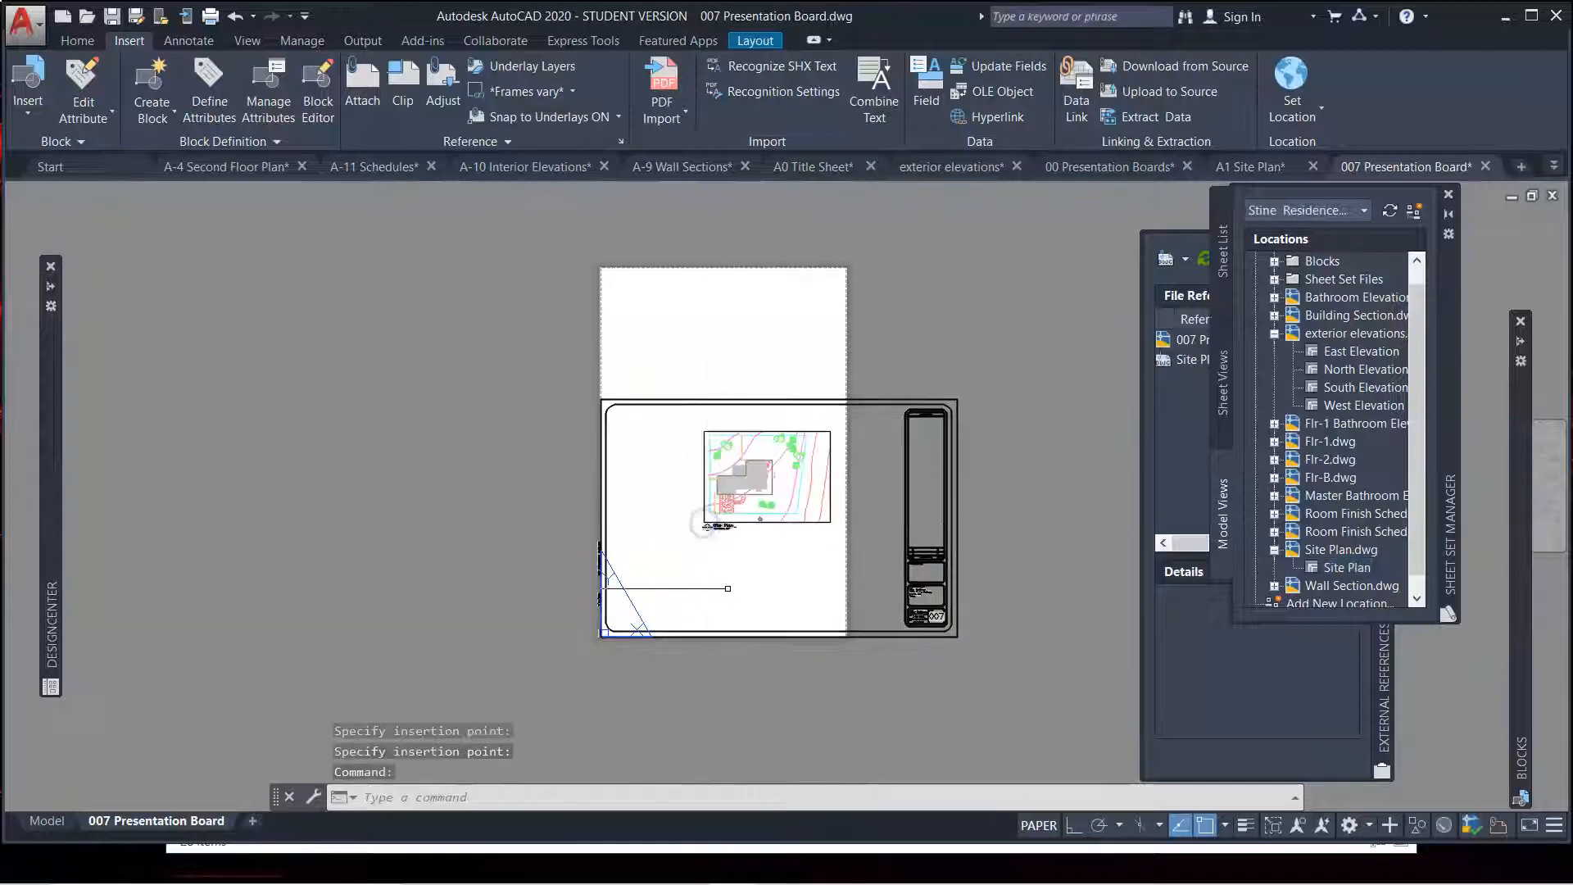
# Delete the landscape border and title block from the presentation sheet
pyautogui.click(995, 370)
pyautogui.click(873, 663)
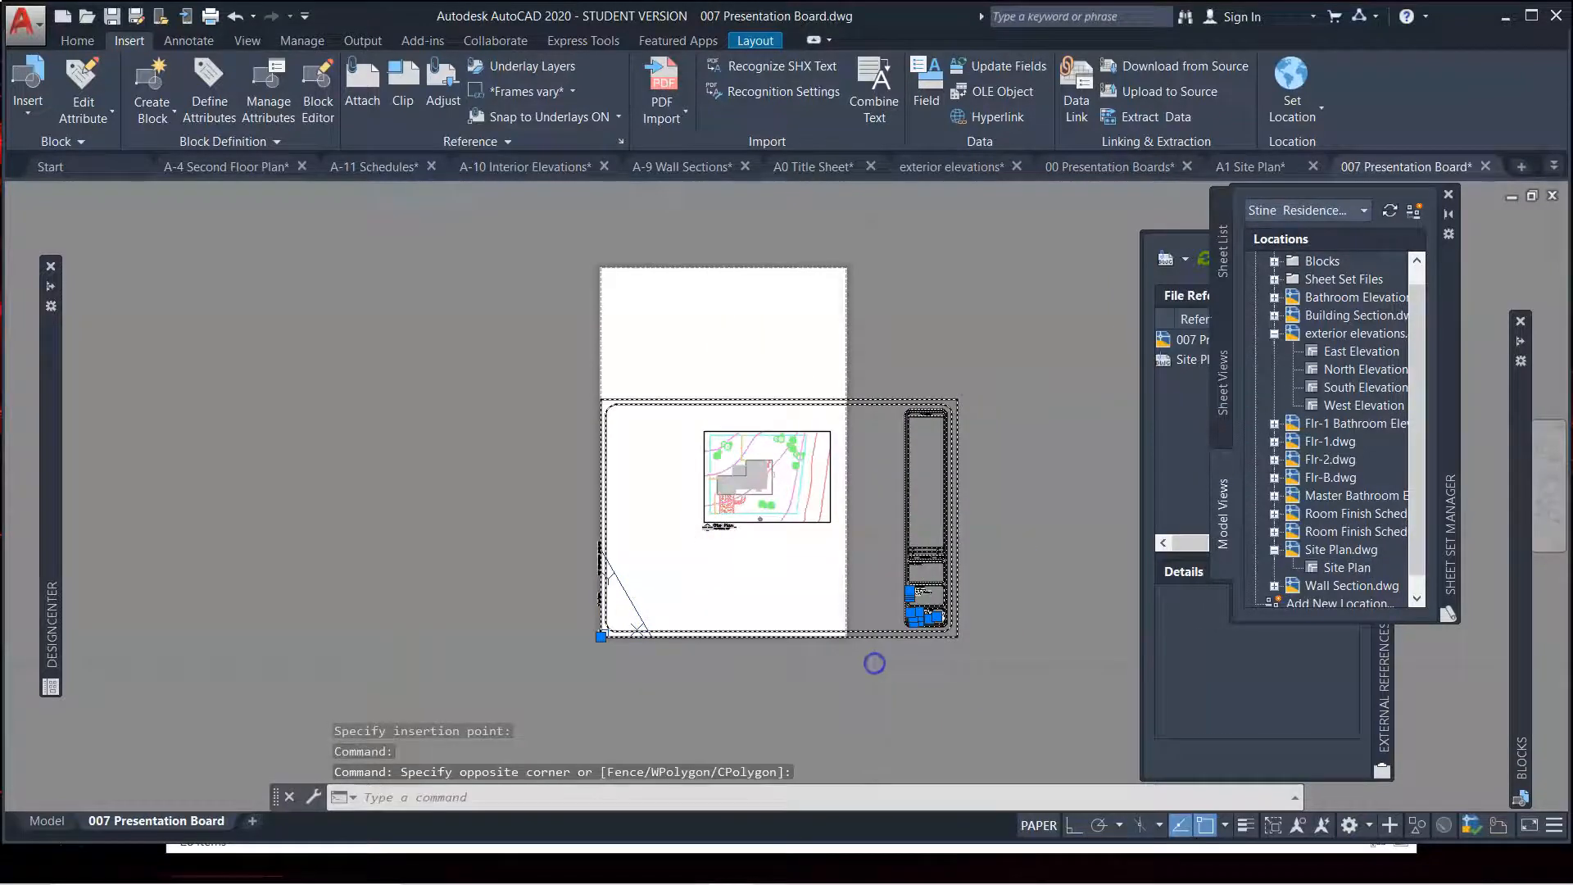
pyautogui.press('Delete')
pyautogui.click(645, 507)
pyautogui.click(561, 692)
pyautogui.press('Escape')
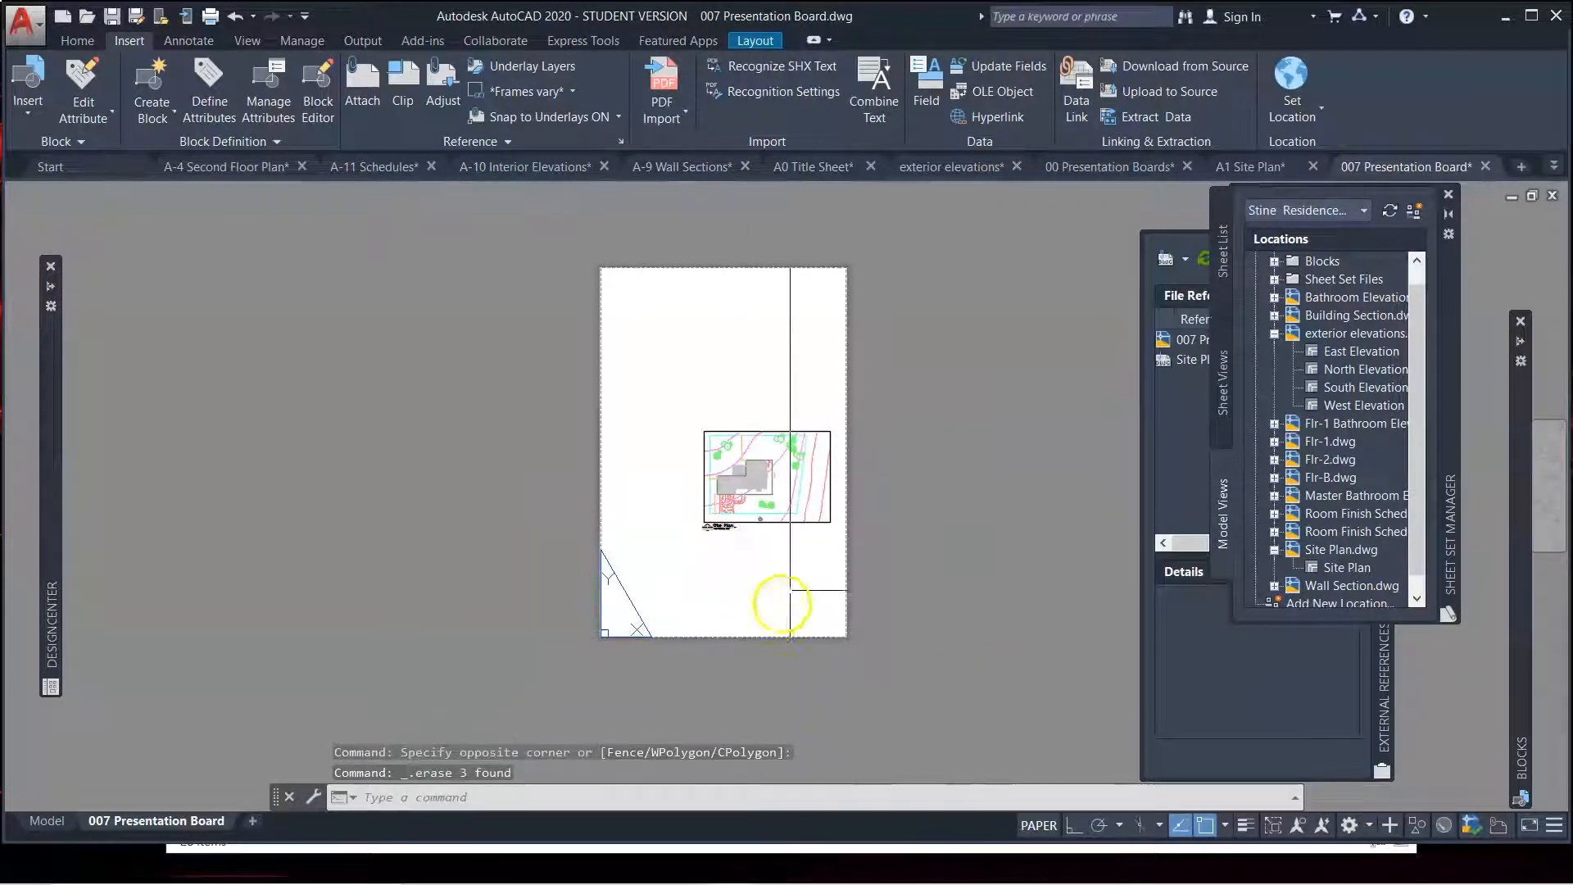
pyautogui.click(667, 394)
pyautogui.click(853, 544)
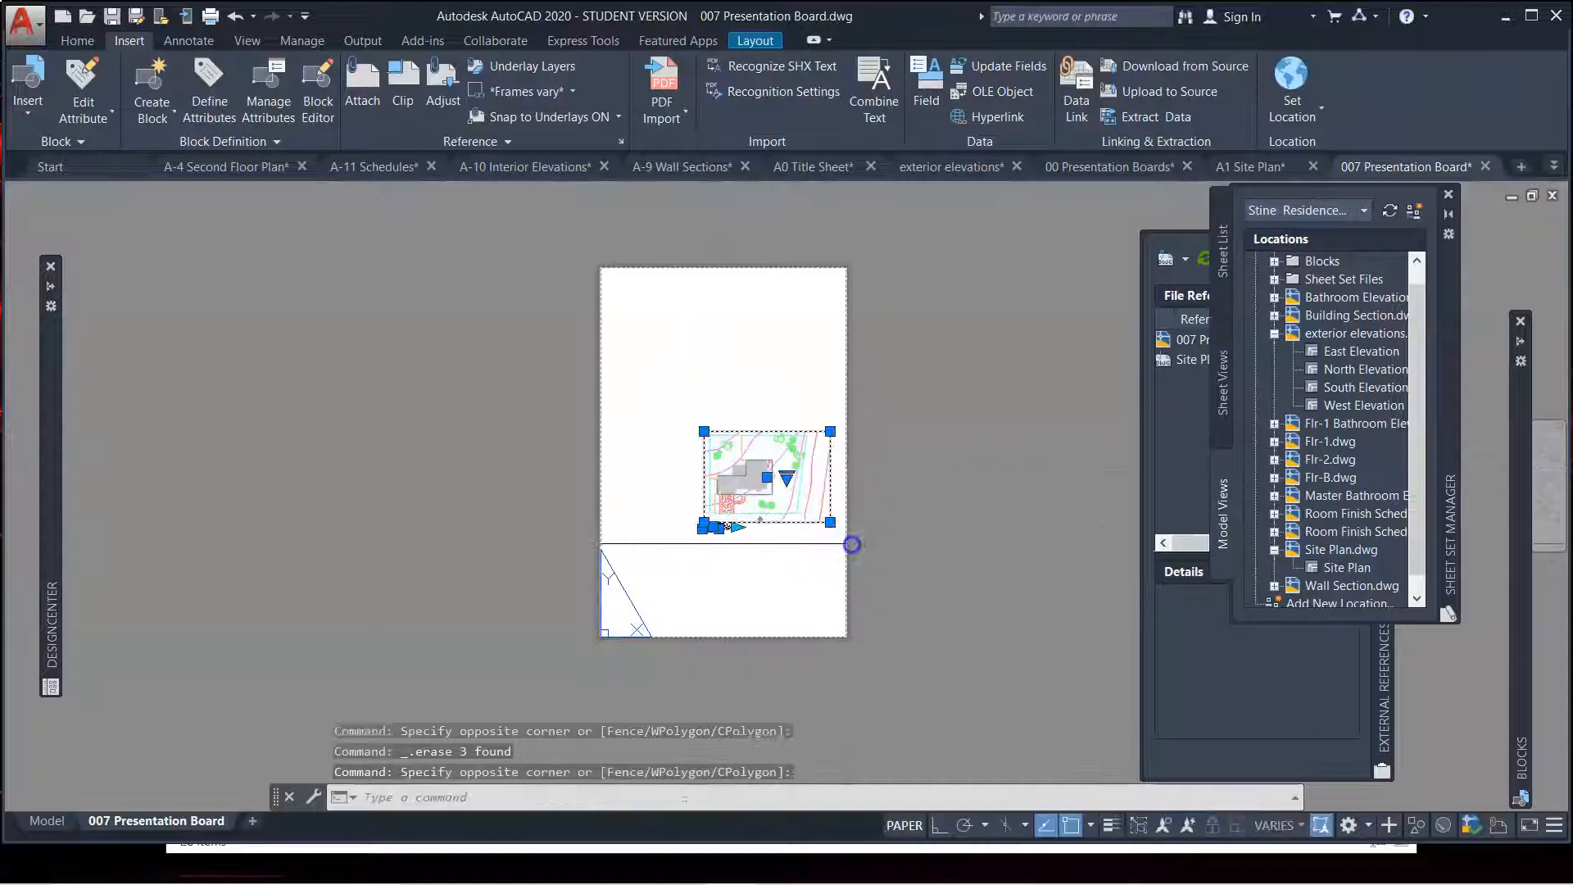
pyautogui.scroll(5, 726, 526)
pyautogui.scroll(-4, 738, 475)
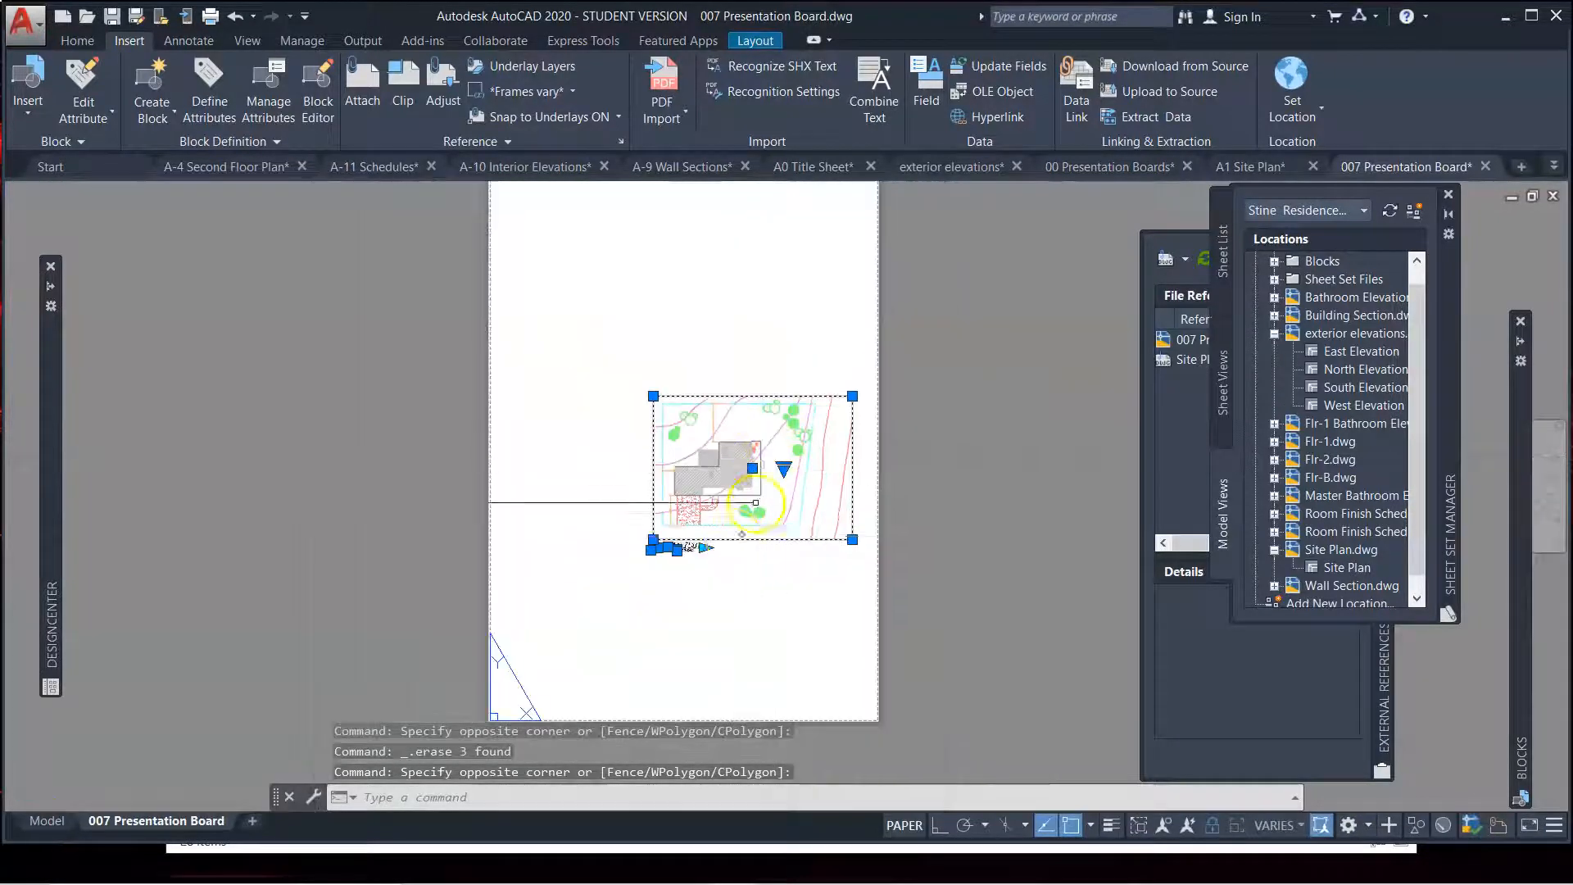
pyautogui.press('Escape')
# Explode the view label block below the site plan viewport
pyautogui.scroll(5, 657, 545)
pyautogui.click(862, 627)
pyautogui.click(777, 565)
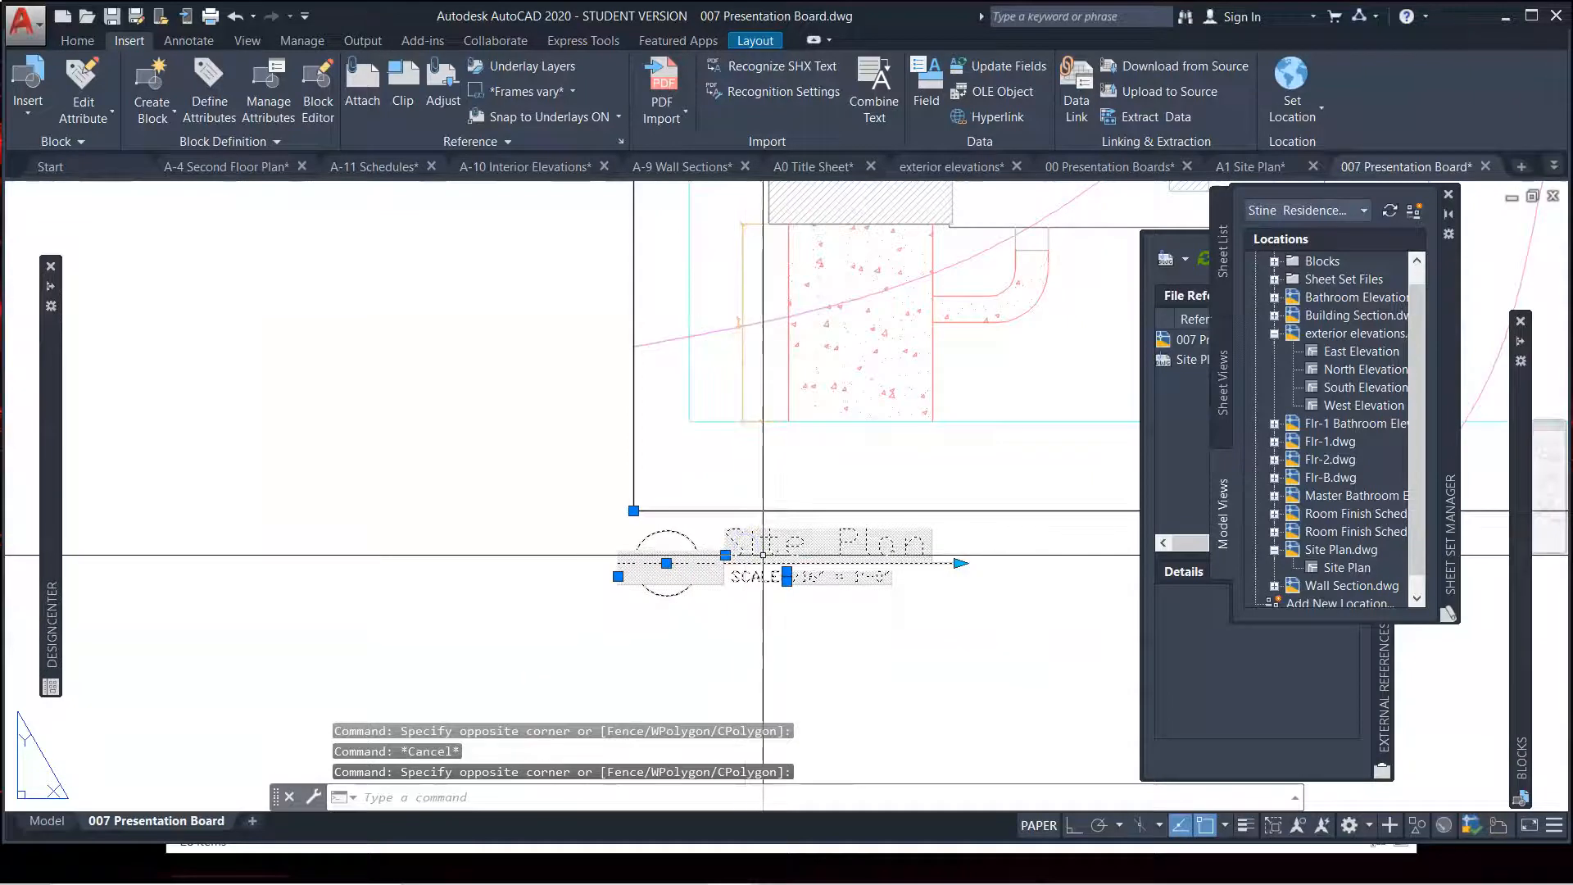
pyautogui.press('Return')
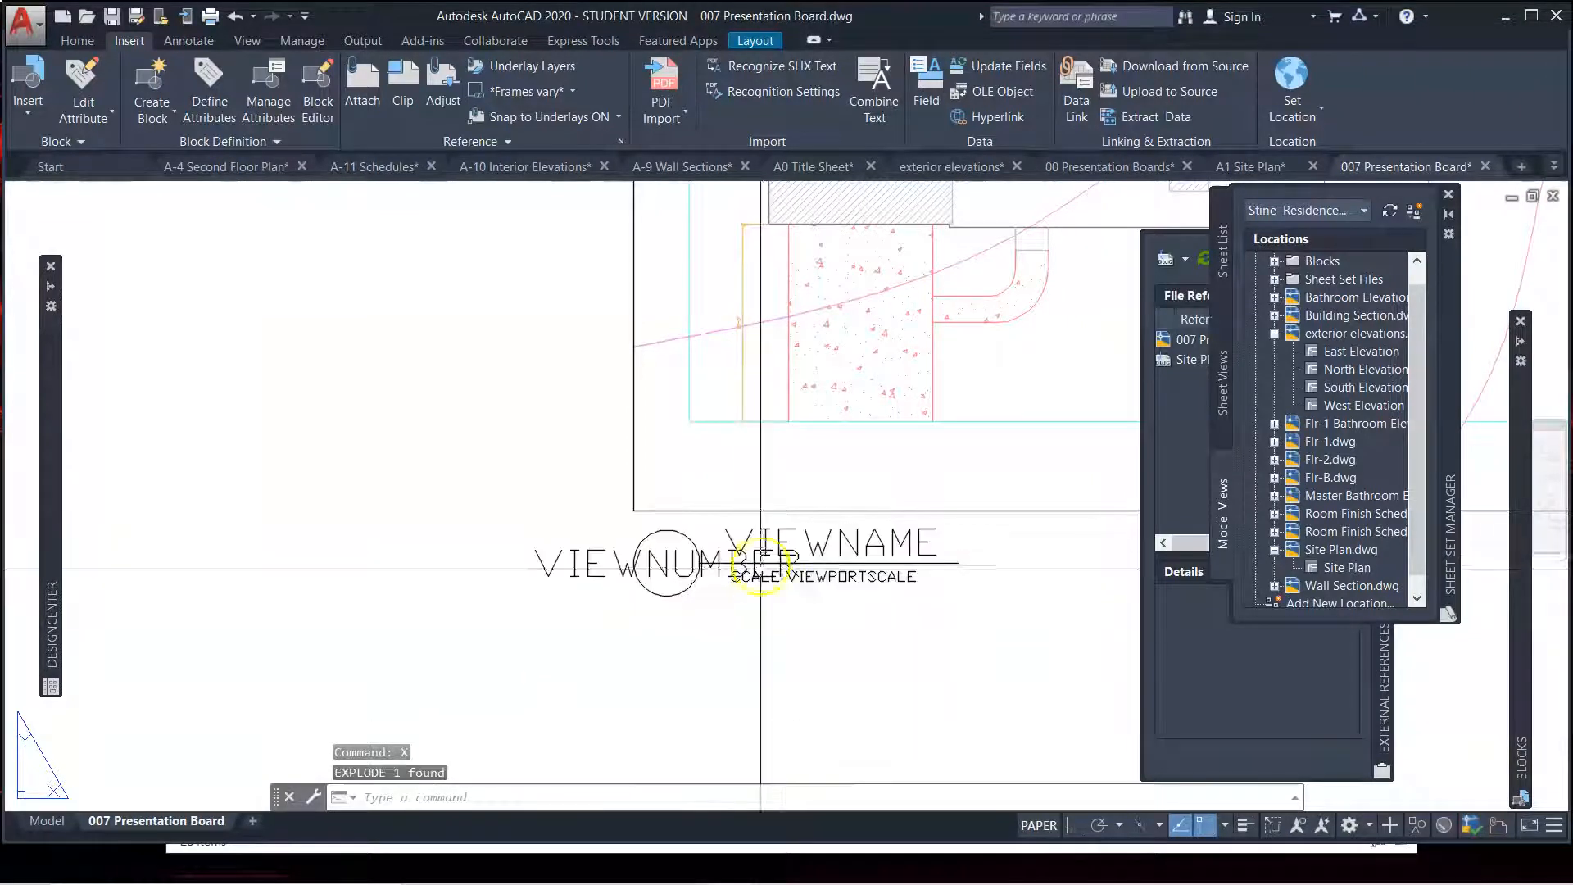
# Delete the view number, circle, line and scale text from the exploded label, keeping only the view name
pyautogui.click(705, 534)
pyautogui.click(492, 678)
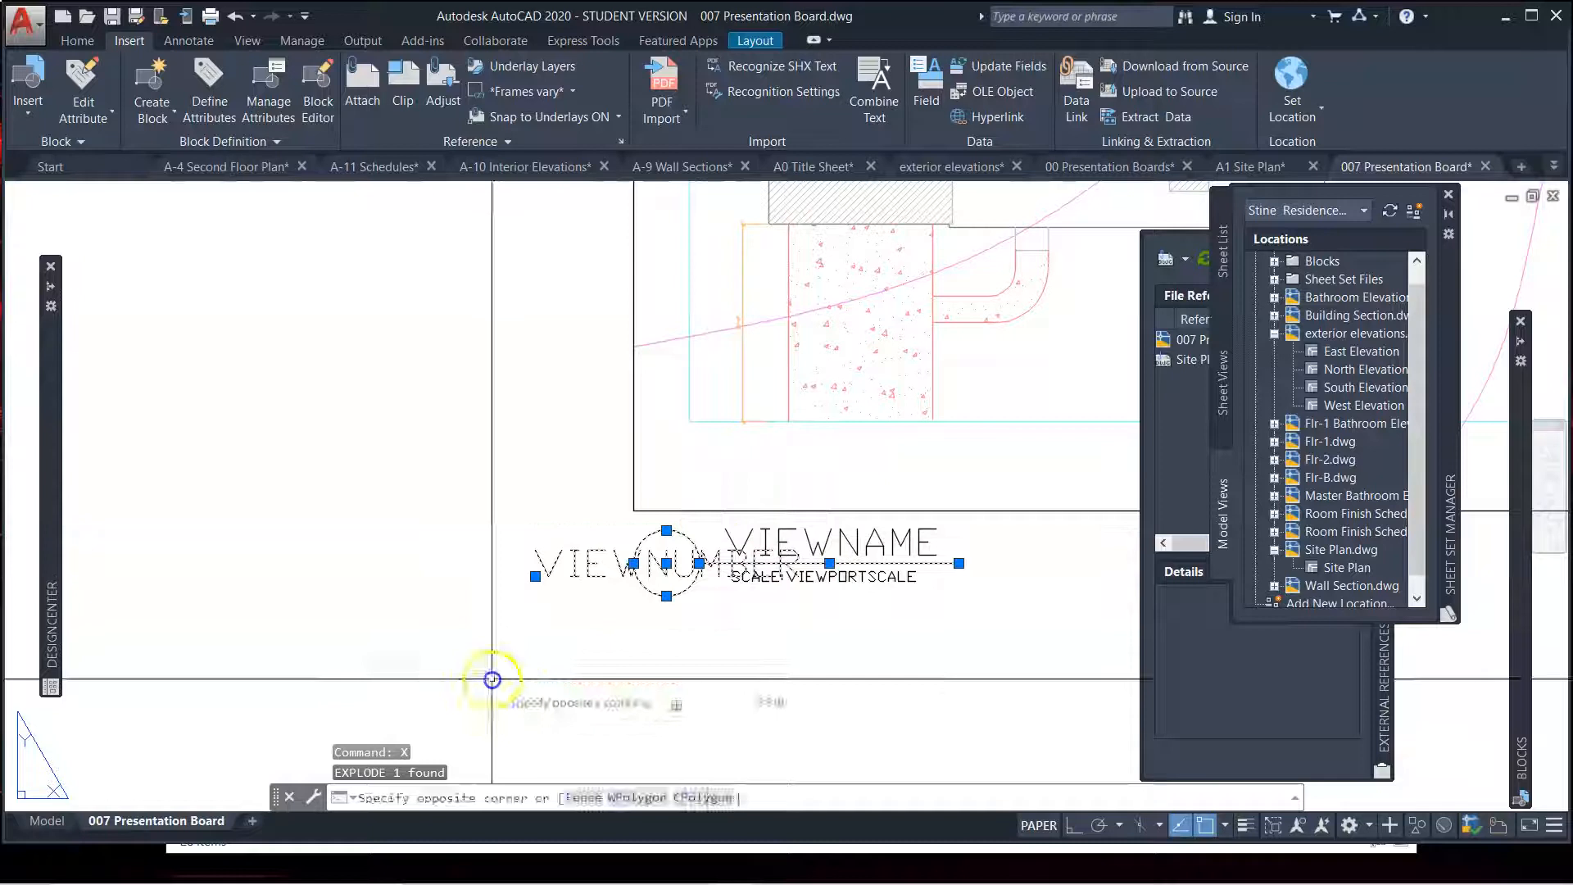
pyautogui.press('Delete')
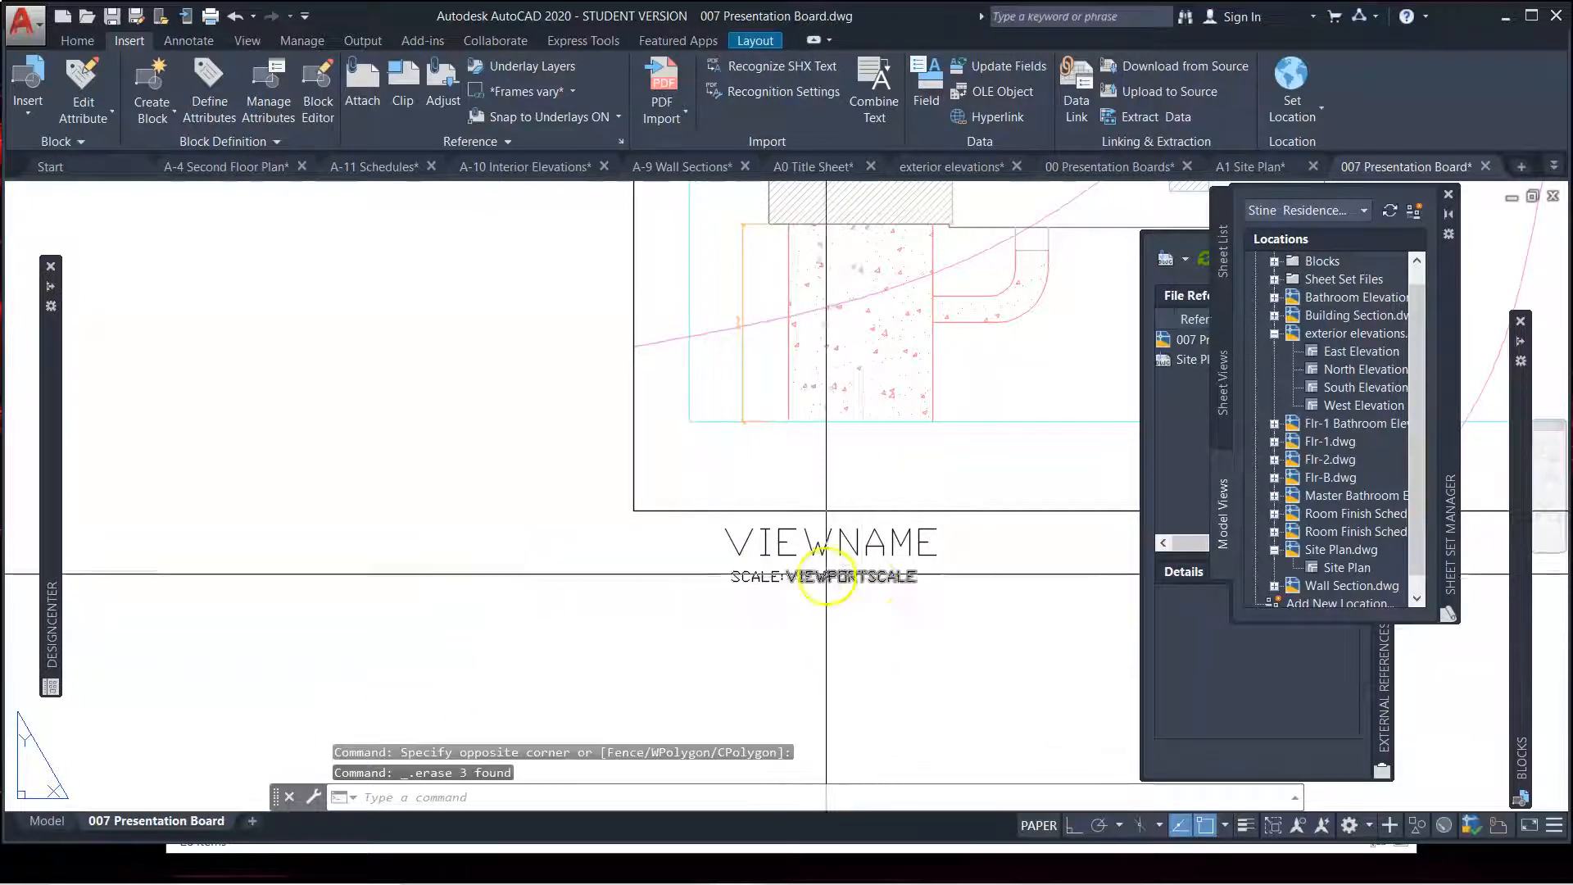
pyautogui.click(955, 553)
pyautogui.click(710, 598)
pyautogui.press('Delete')
# Try to change the view name attribute's tag and prompt to SITE PLAN
pyautogui.doubleClick(775, 545)
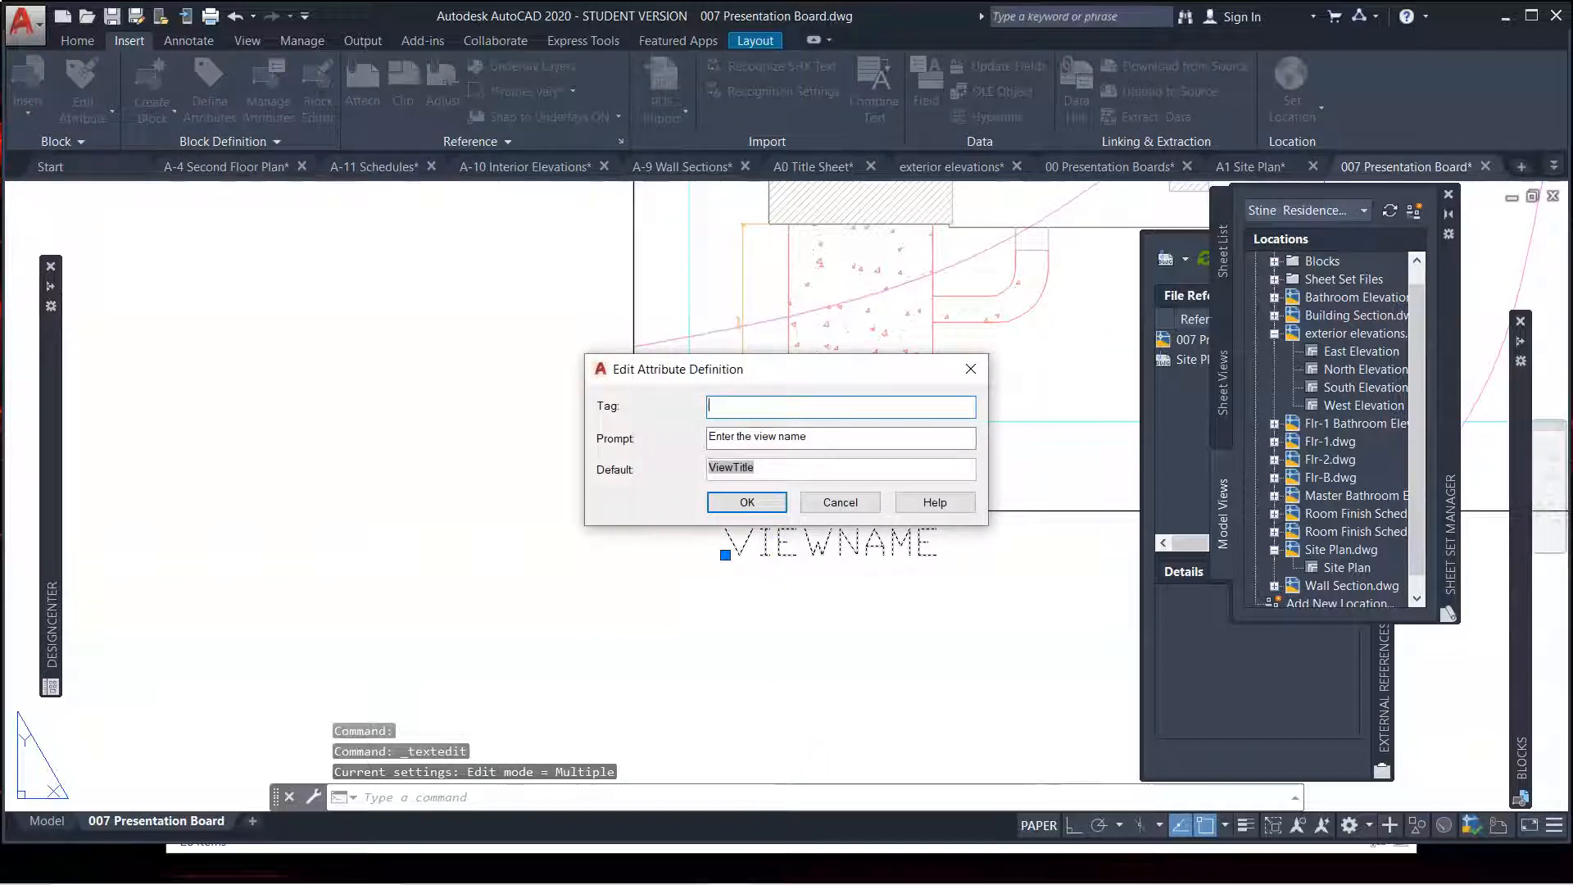
pyautogui.write('SITE PLAN')
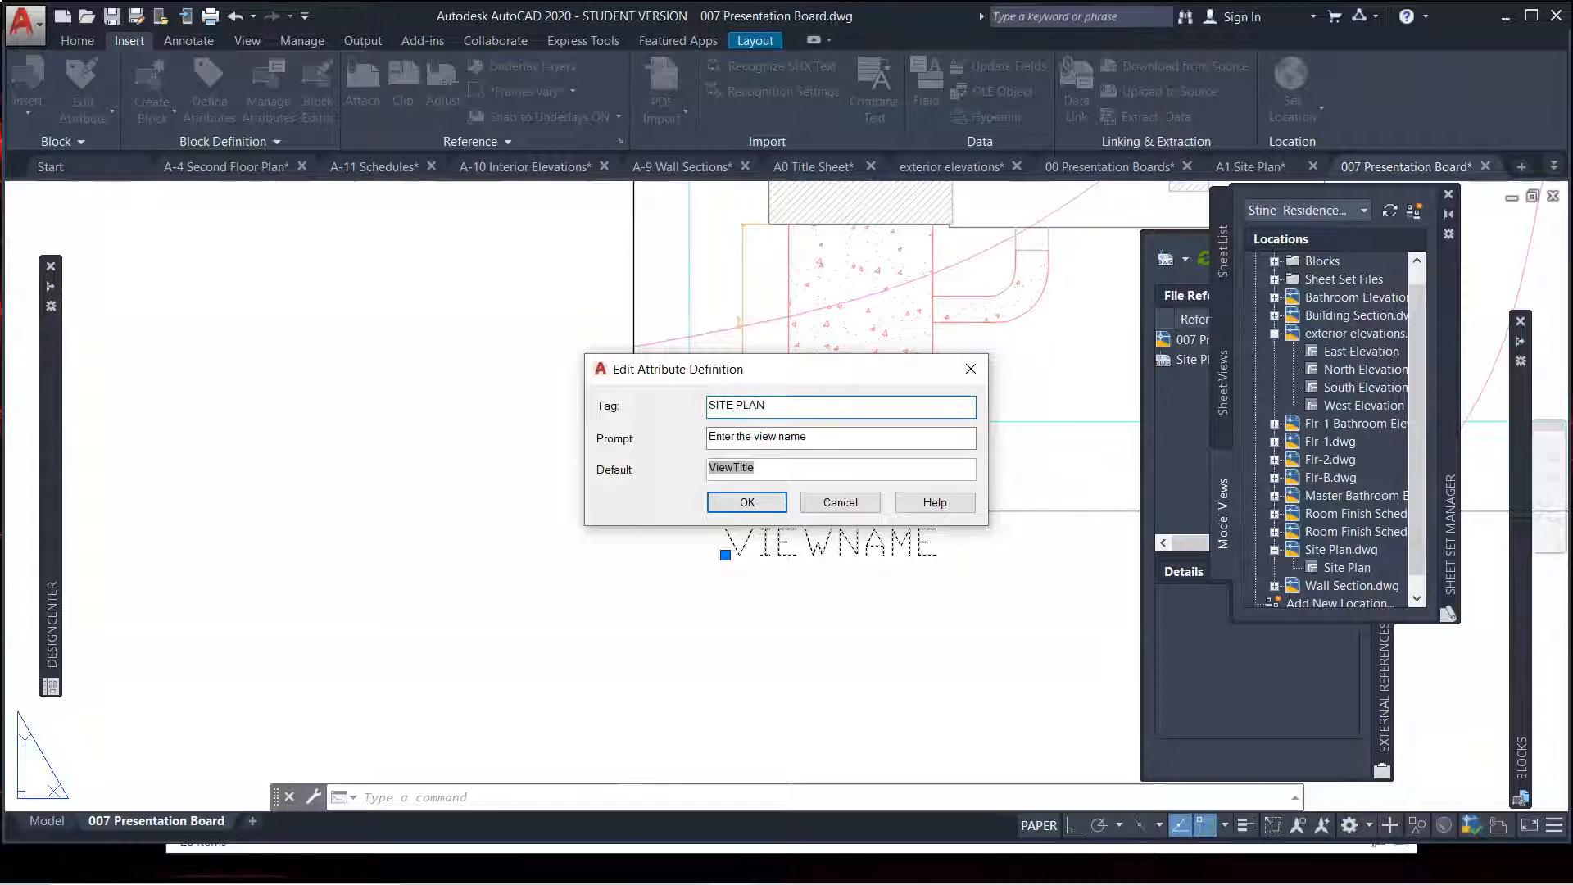
pyautogui.click(747, 502)
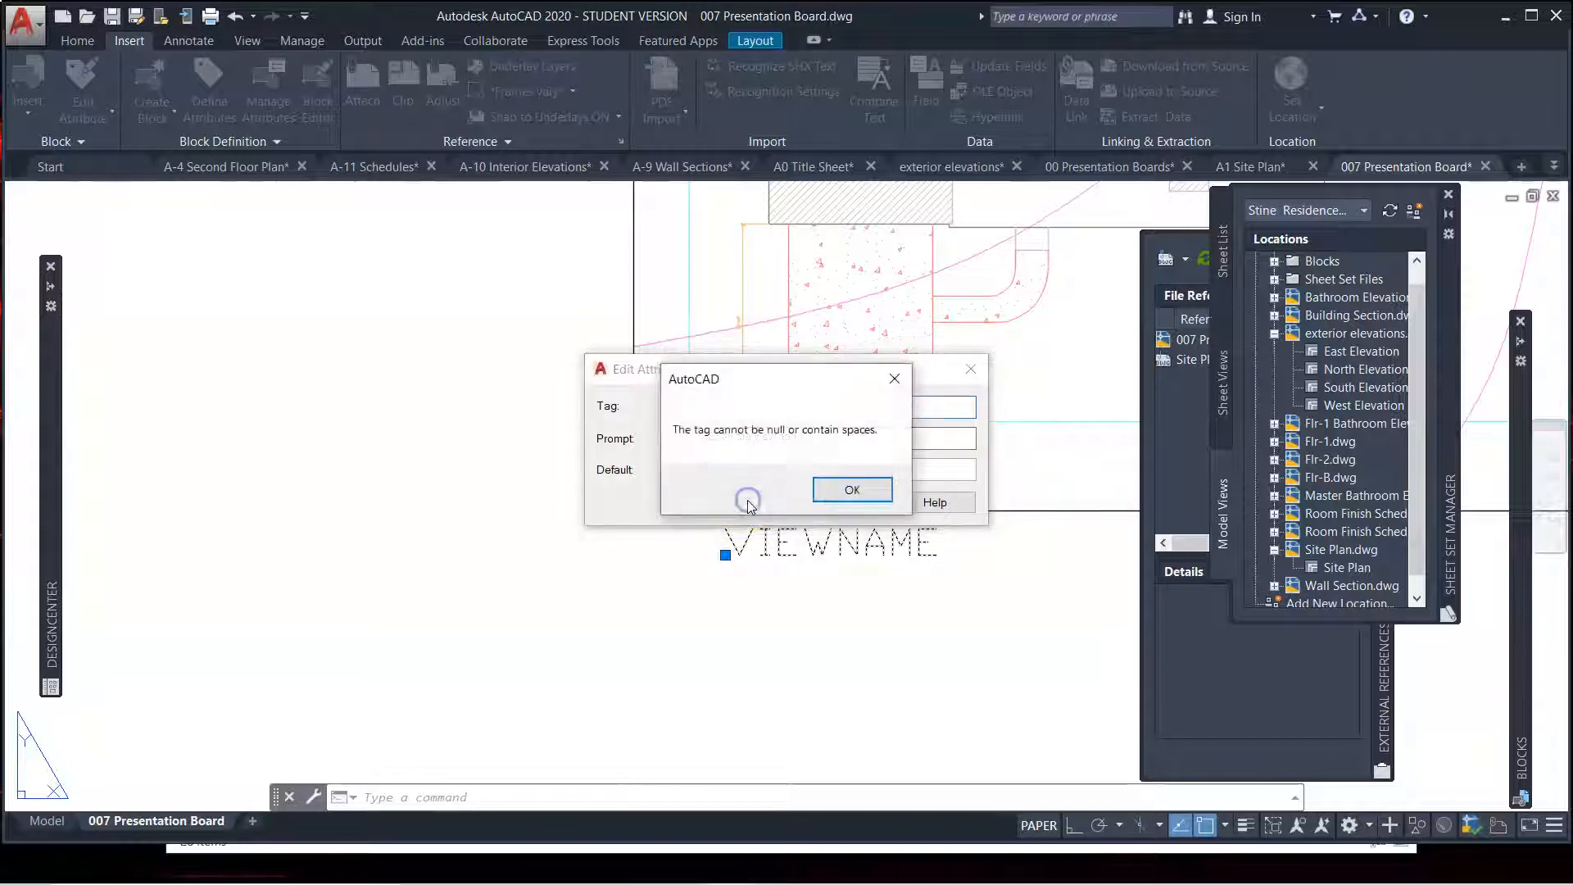
pyautogui.click(825, 491)
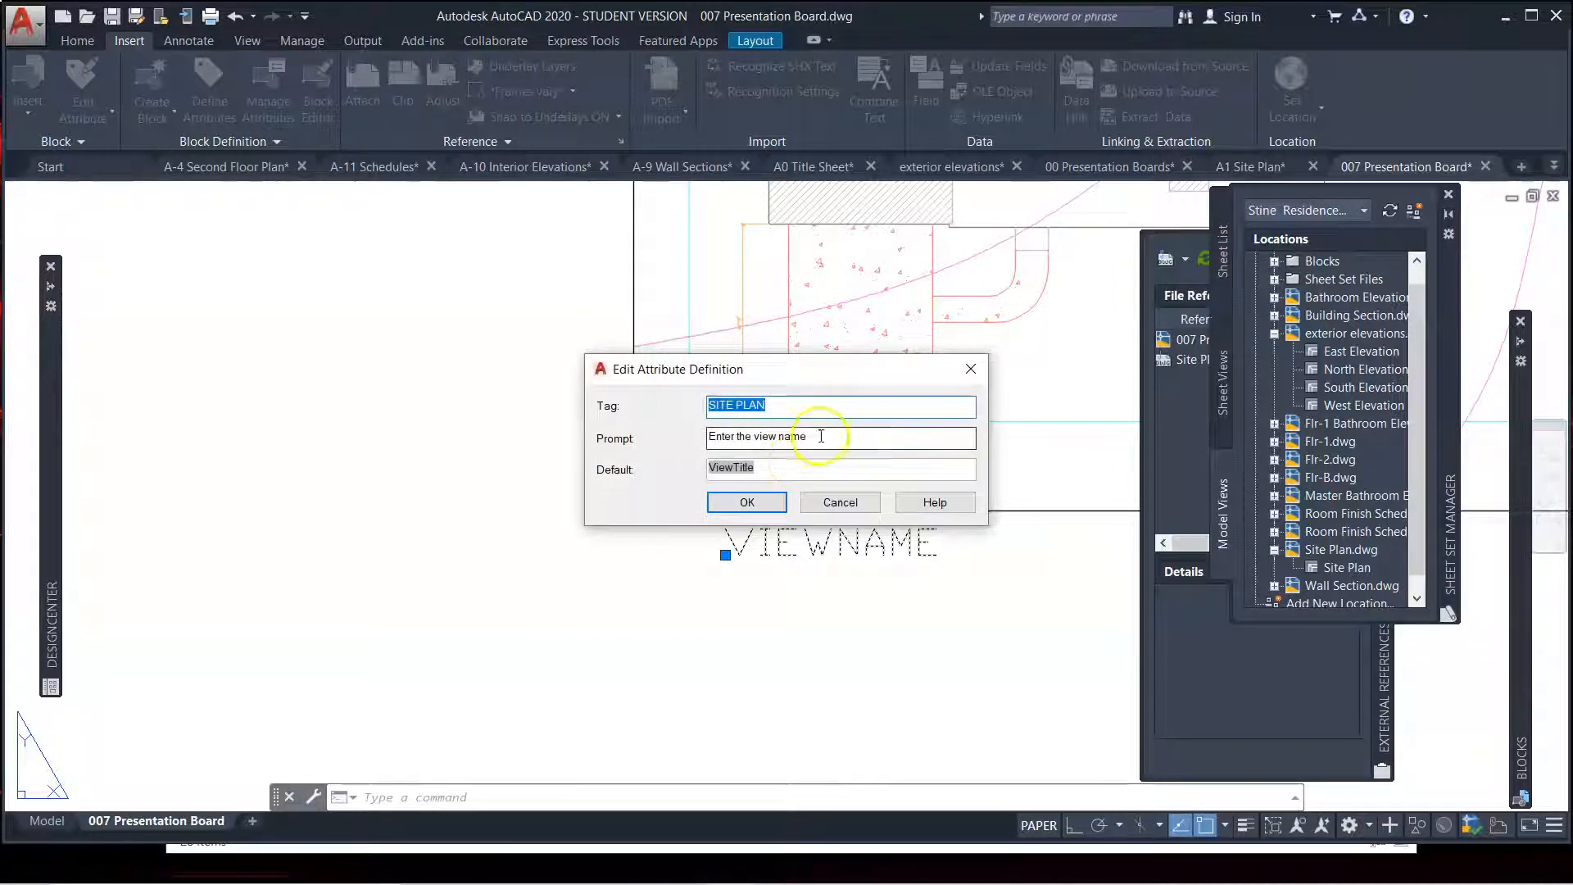
pyautogui.click(823, 436)
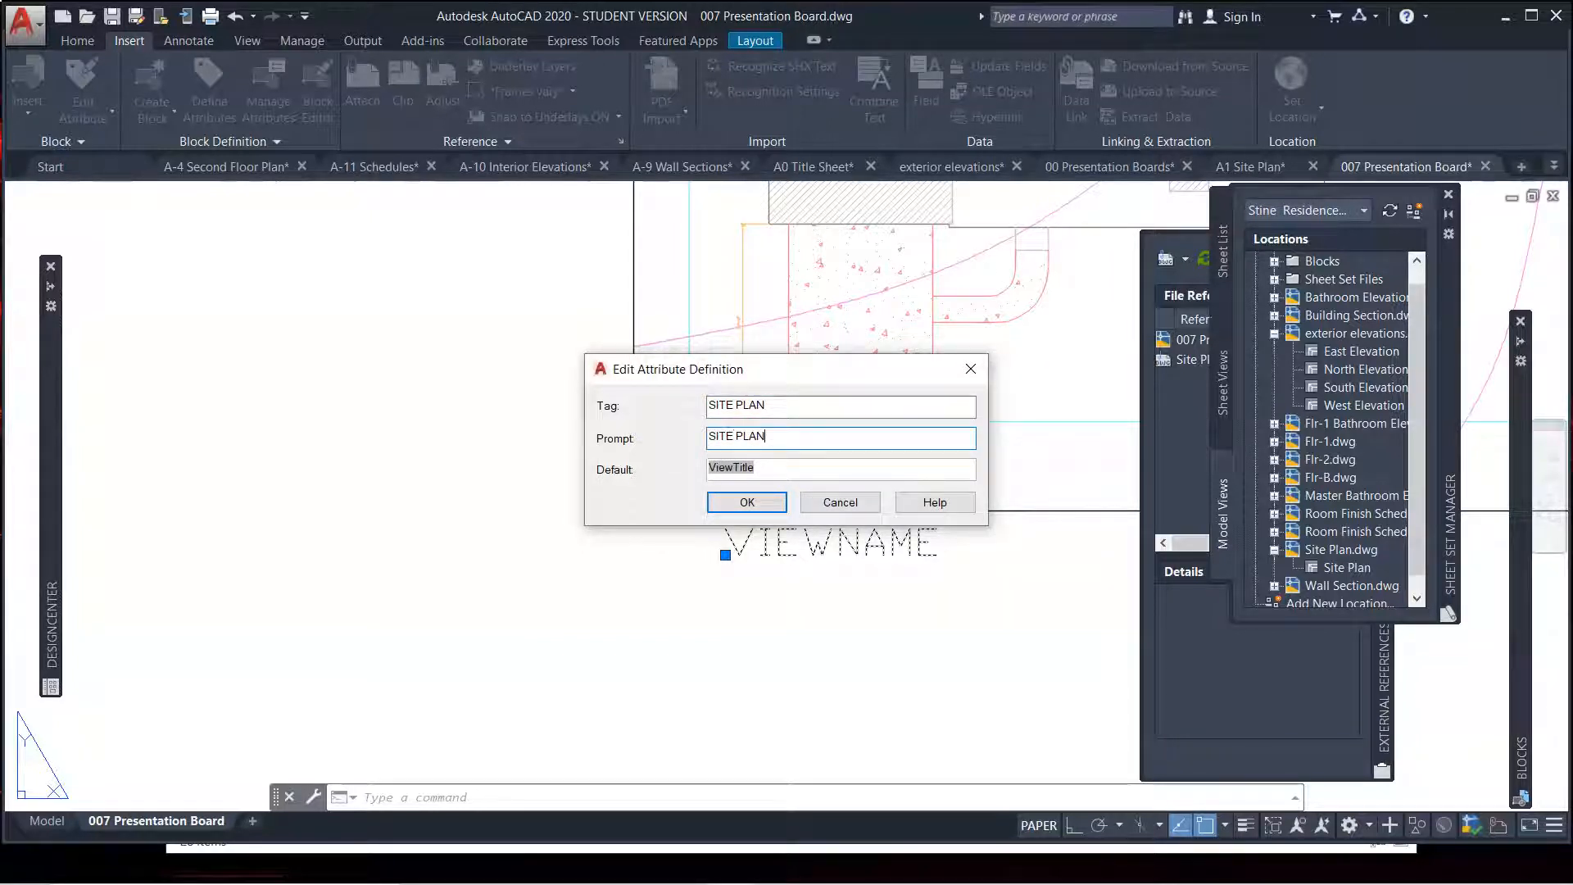
pyautogui.click(743, 503)
pyautogui.click(834, 490)
pyautogui.click(970, 369)
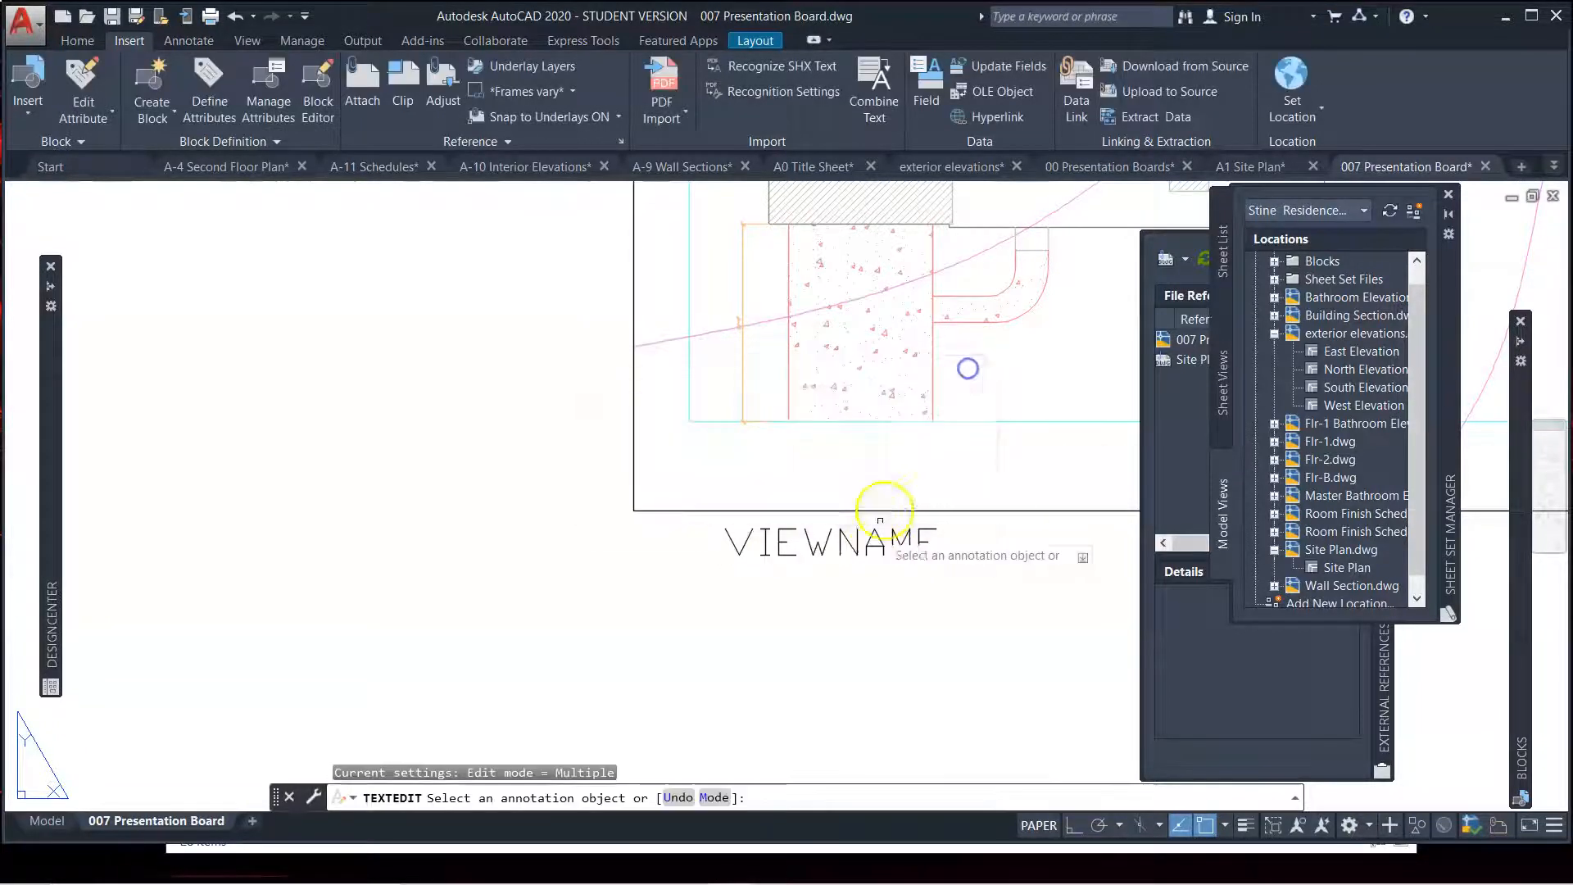
pyautogui.press('Escape')
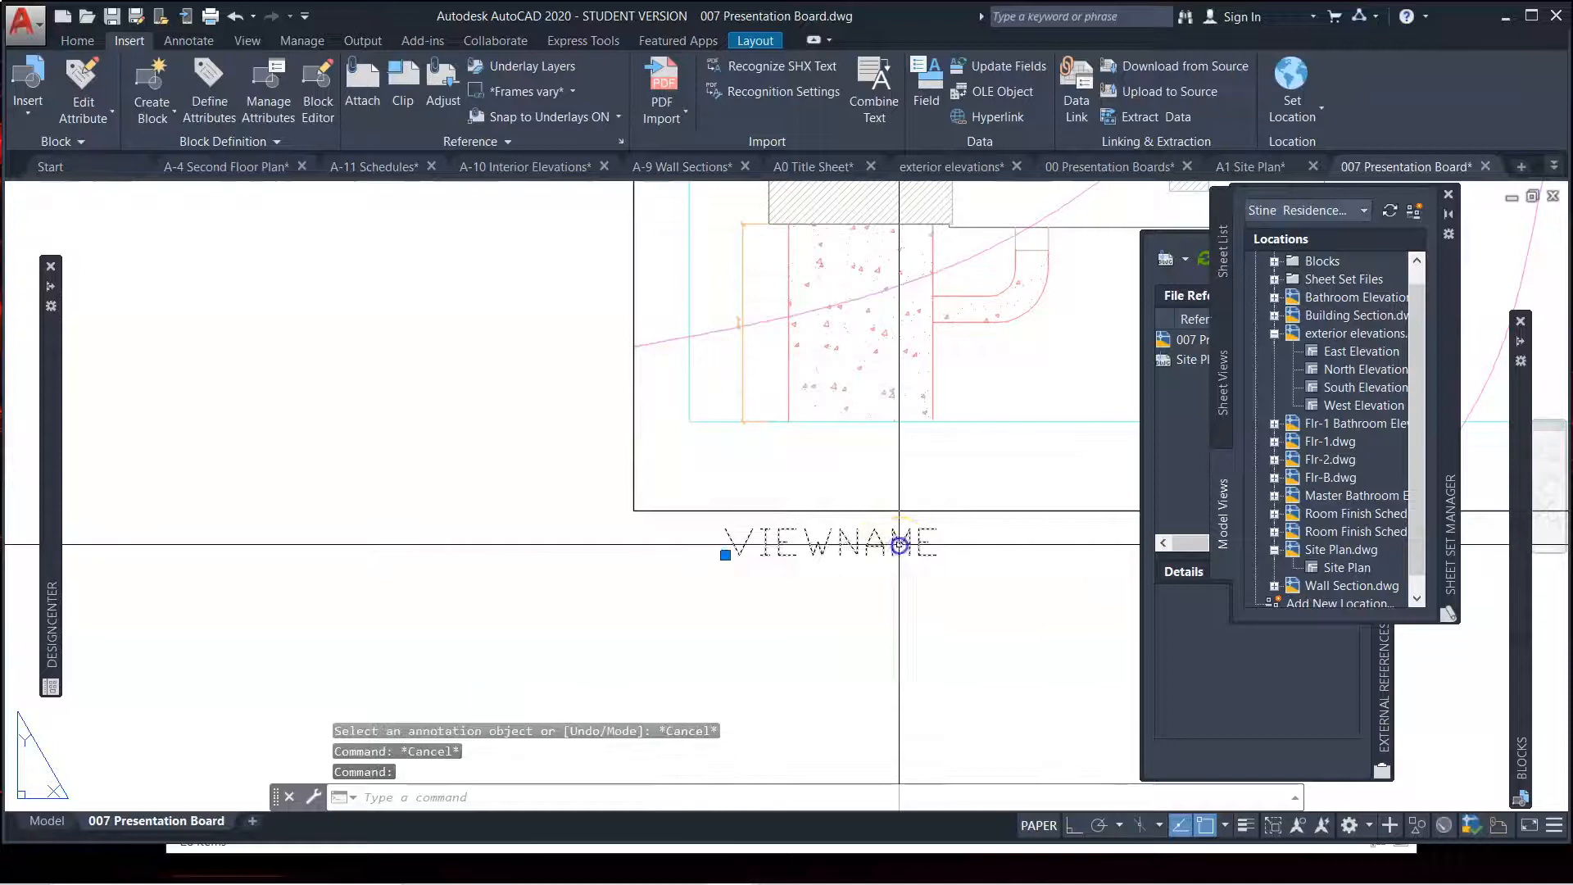
# Set only the view name attribute's prompt to SITE PLAN
pyautogui.doubleClick(902, 545)
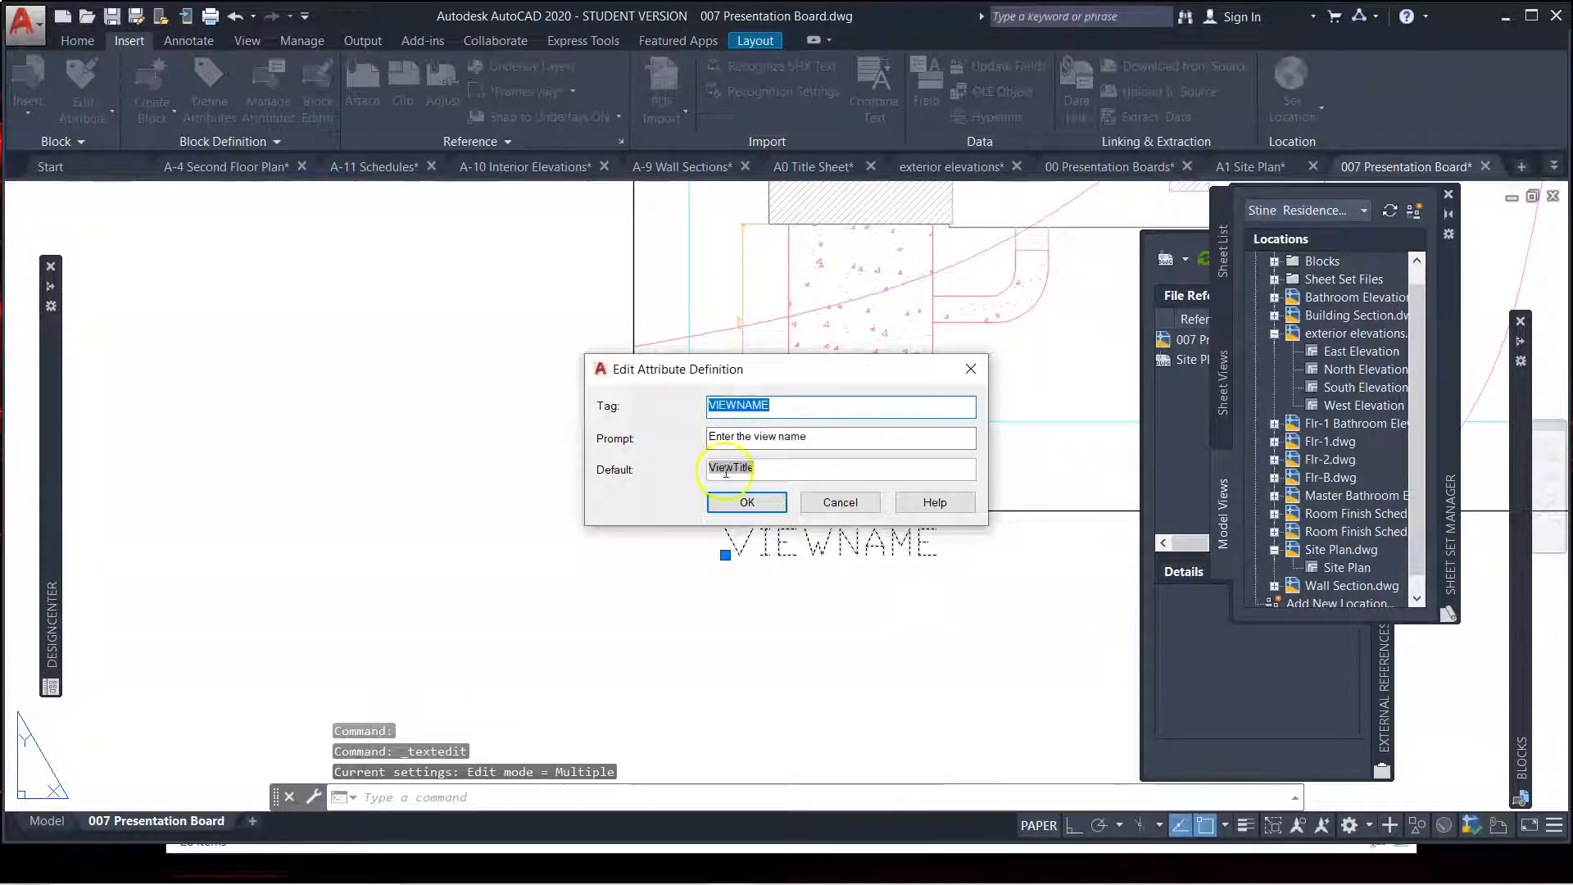
pyautogui.moveTo(848, 439); pyautogui.dragTo(608, 435)
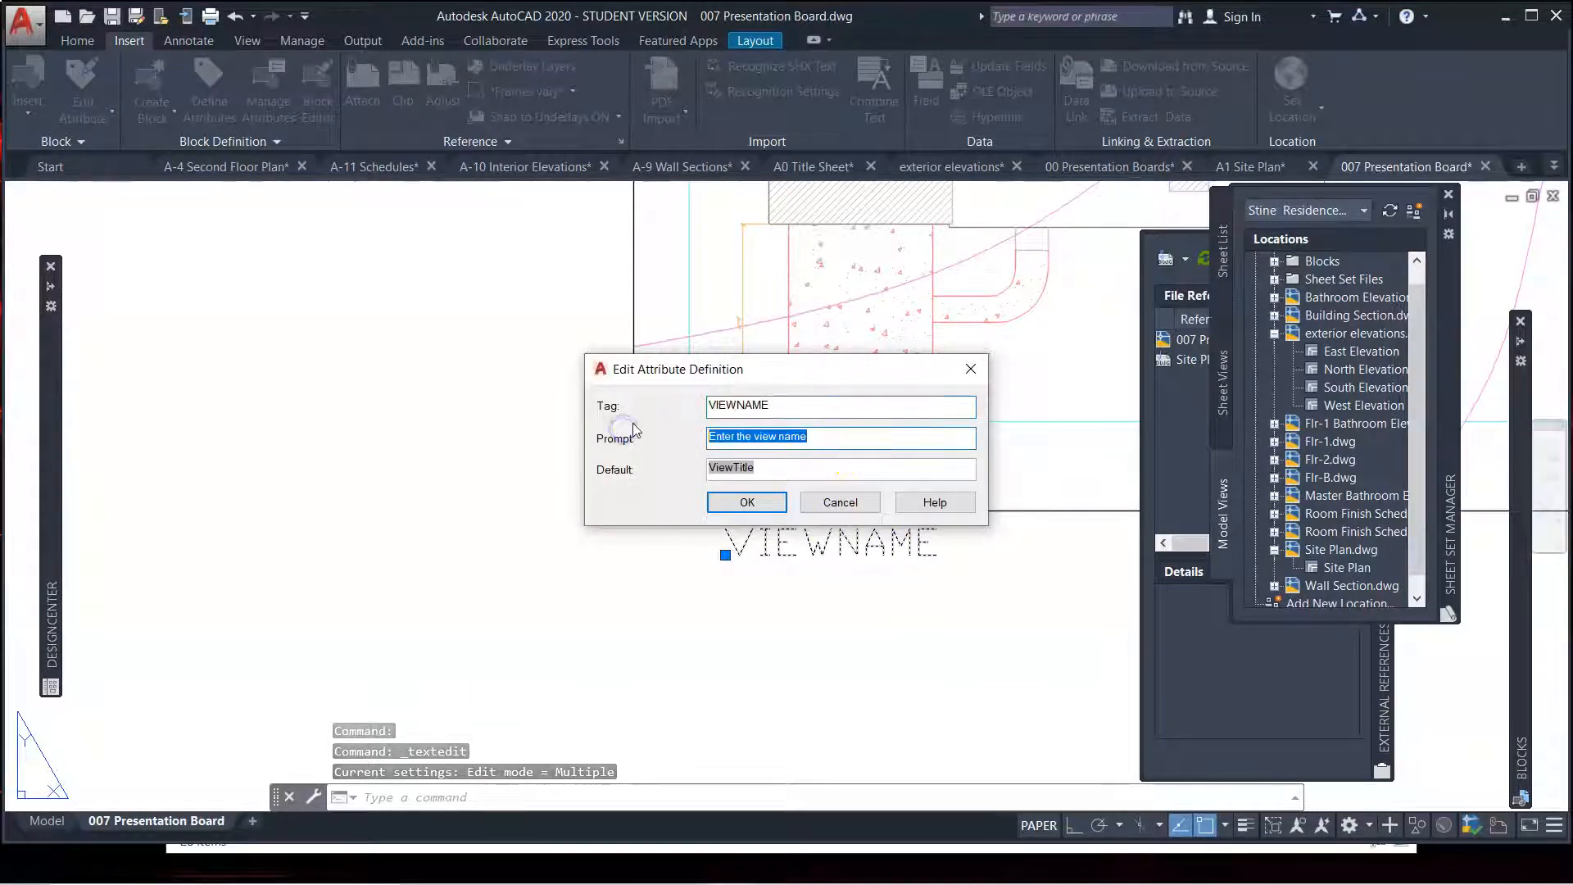
pyautogui.write('SITE PLAN')
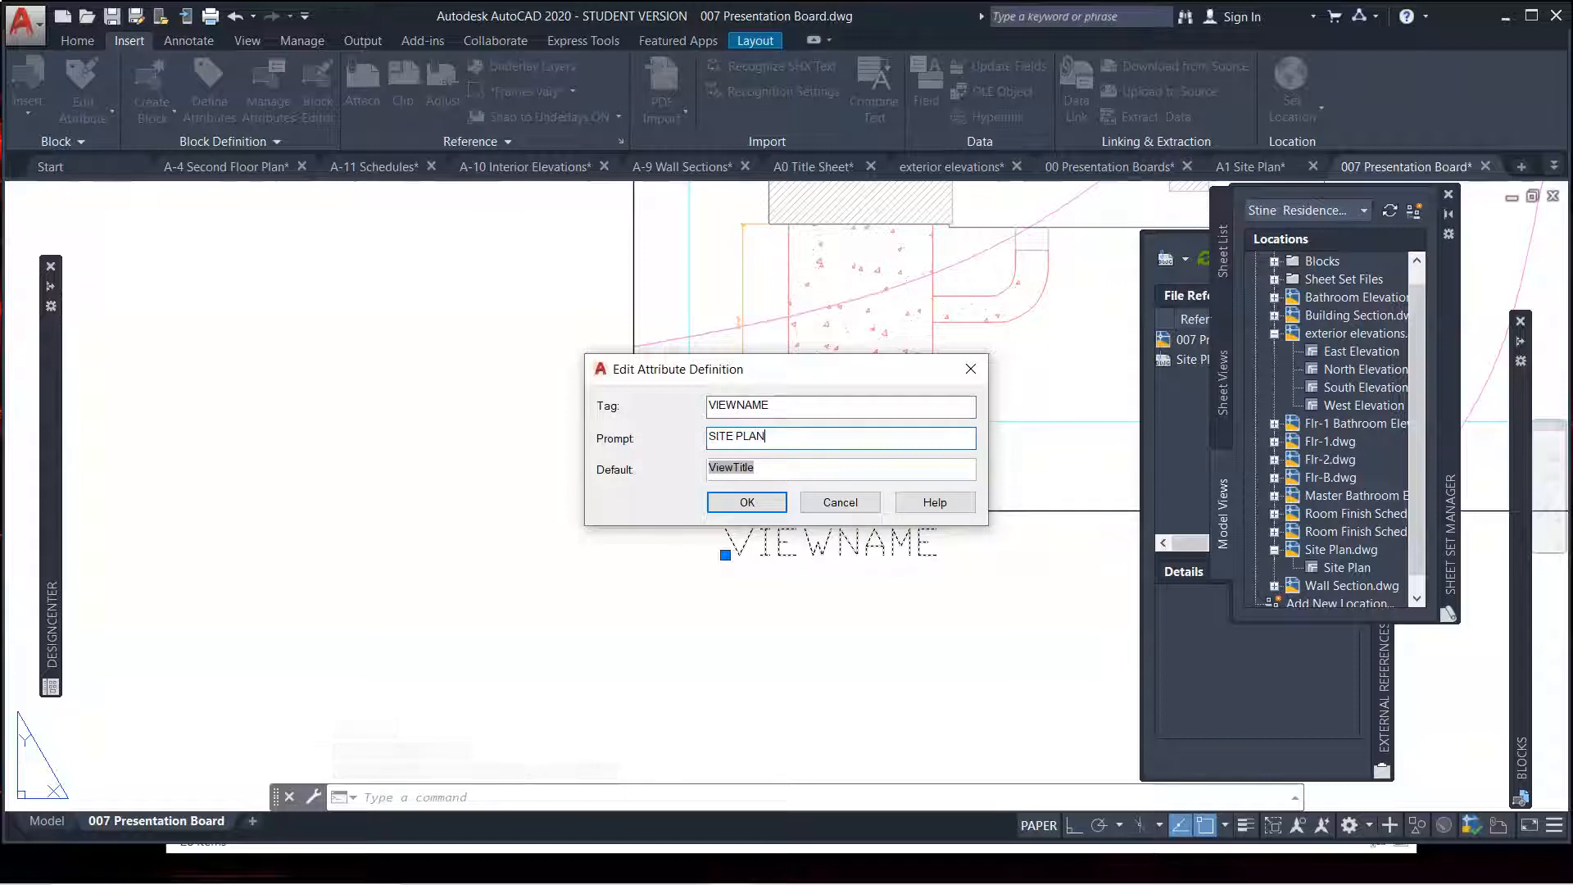
pyautogui.click(738, 506)
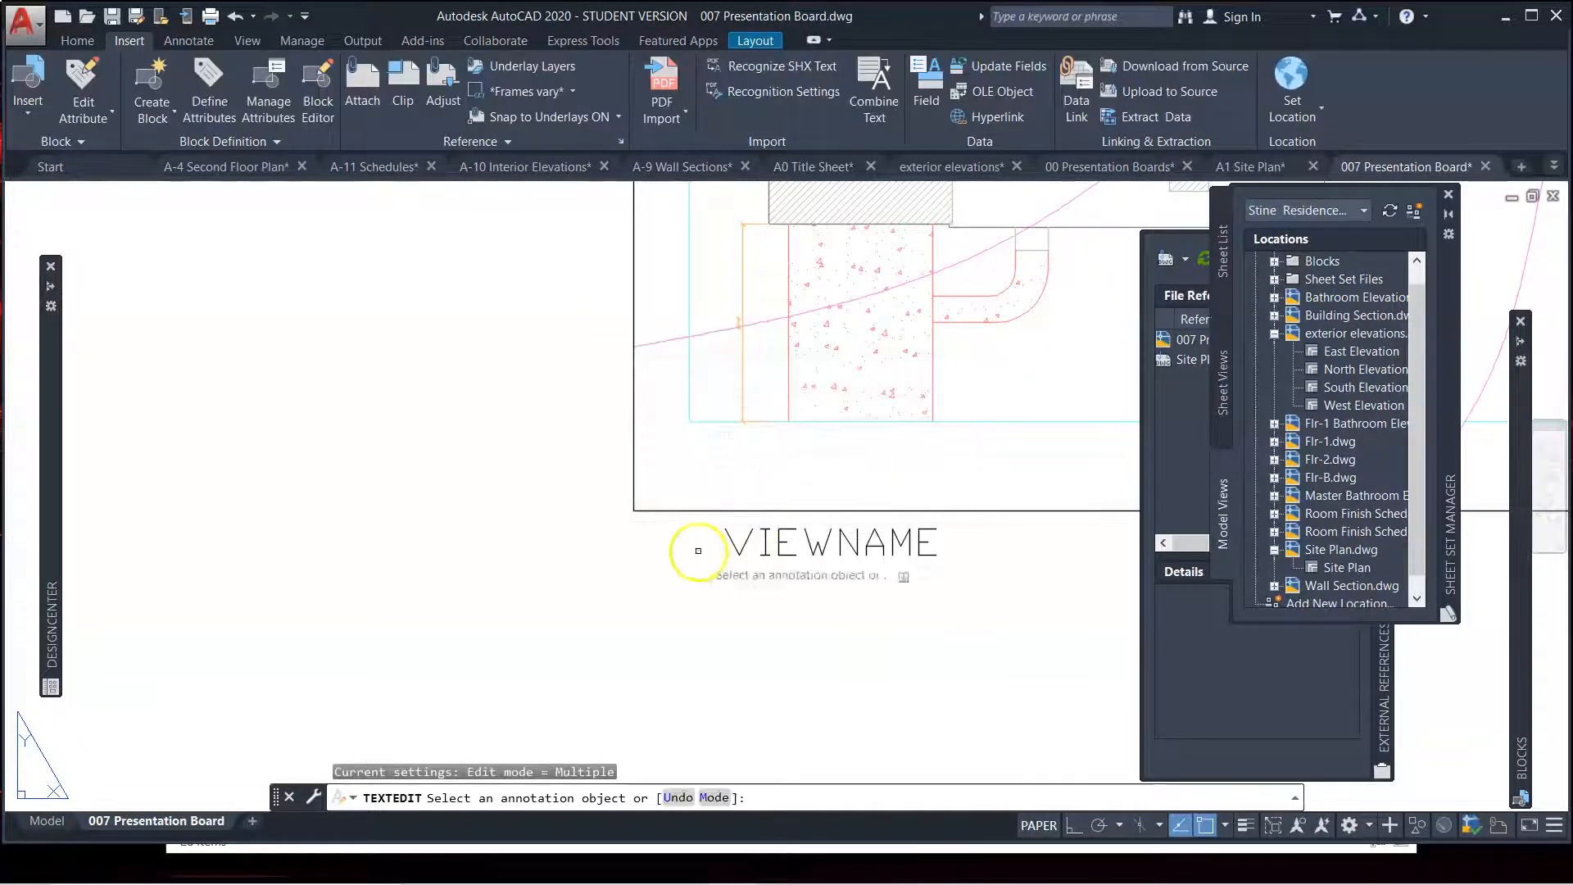
pyautogui.press('Escape')
pyautogui.press('Escape')
# Replace the VIEWNAME attribute with multiline text reading SITE PLAN below the site plan viewport
pyautogui.click(703, 525)
pyautogui.press('Delete')
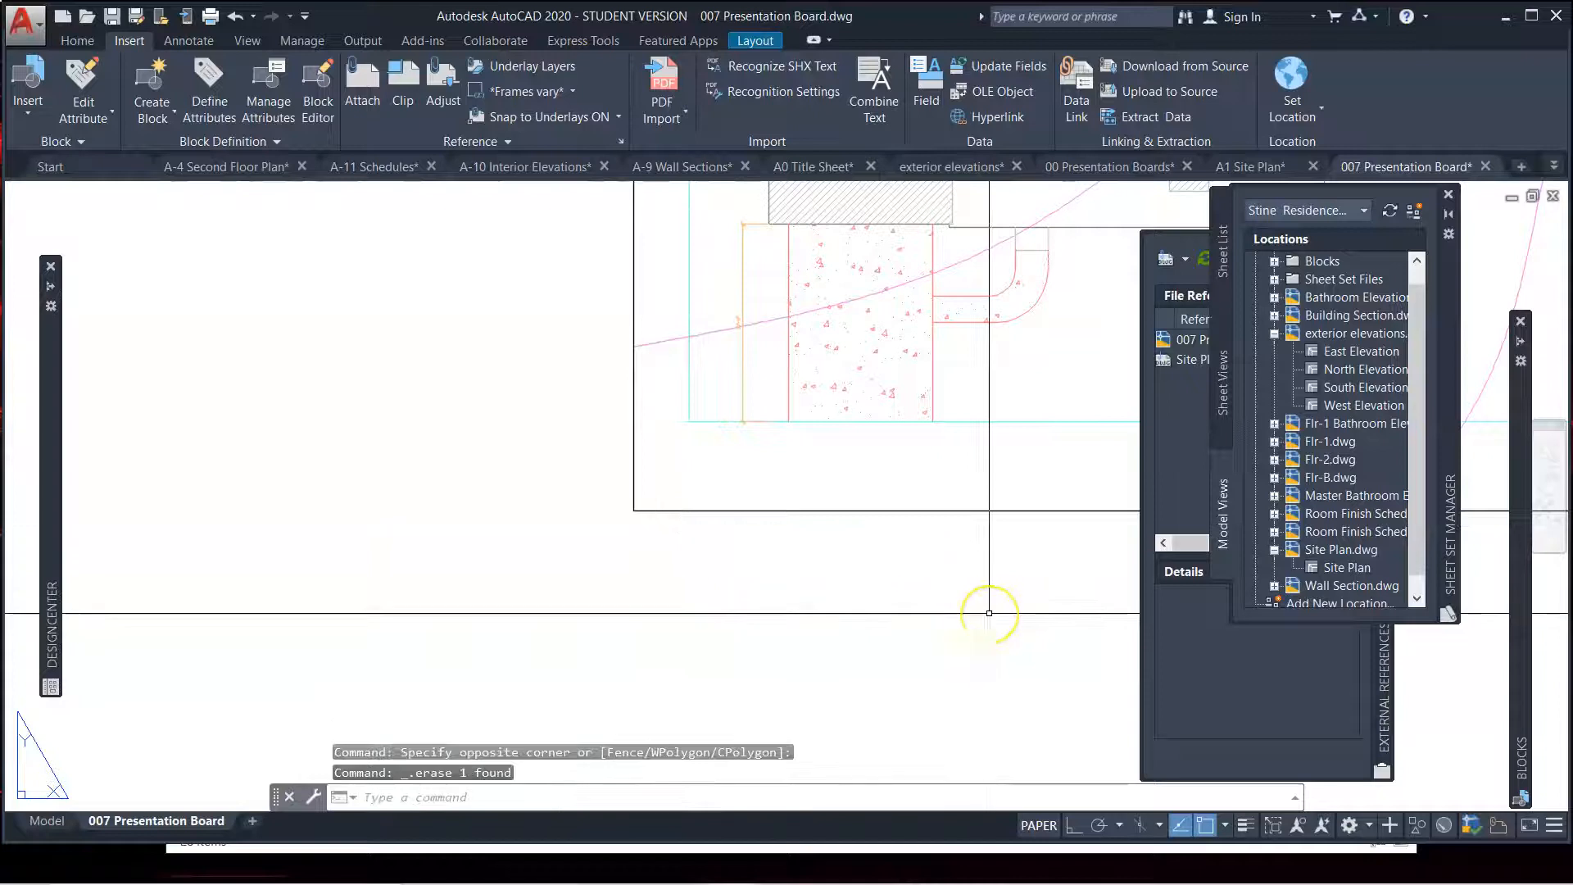
pyautogui.write('TE')
pyautogui.press('BackSpace')
pyautogui.write('M')
pyautogui.press('BackSpace')
pyautogui.press('BackSpace')
pyautogui.write('MT')
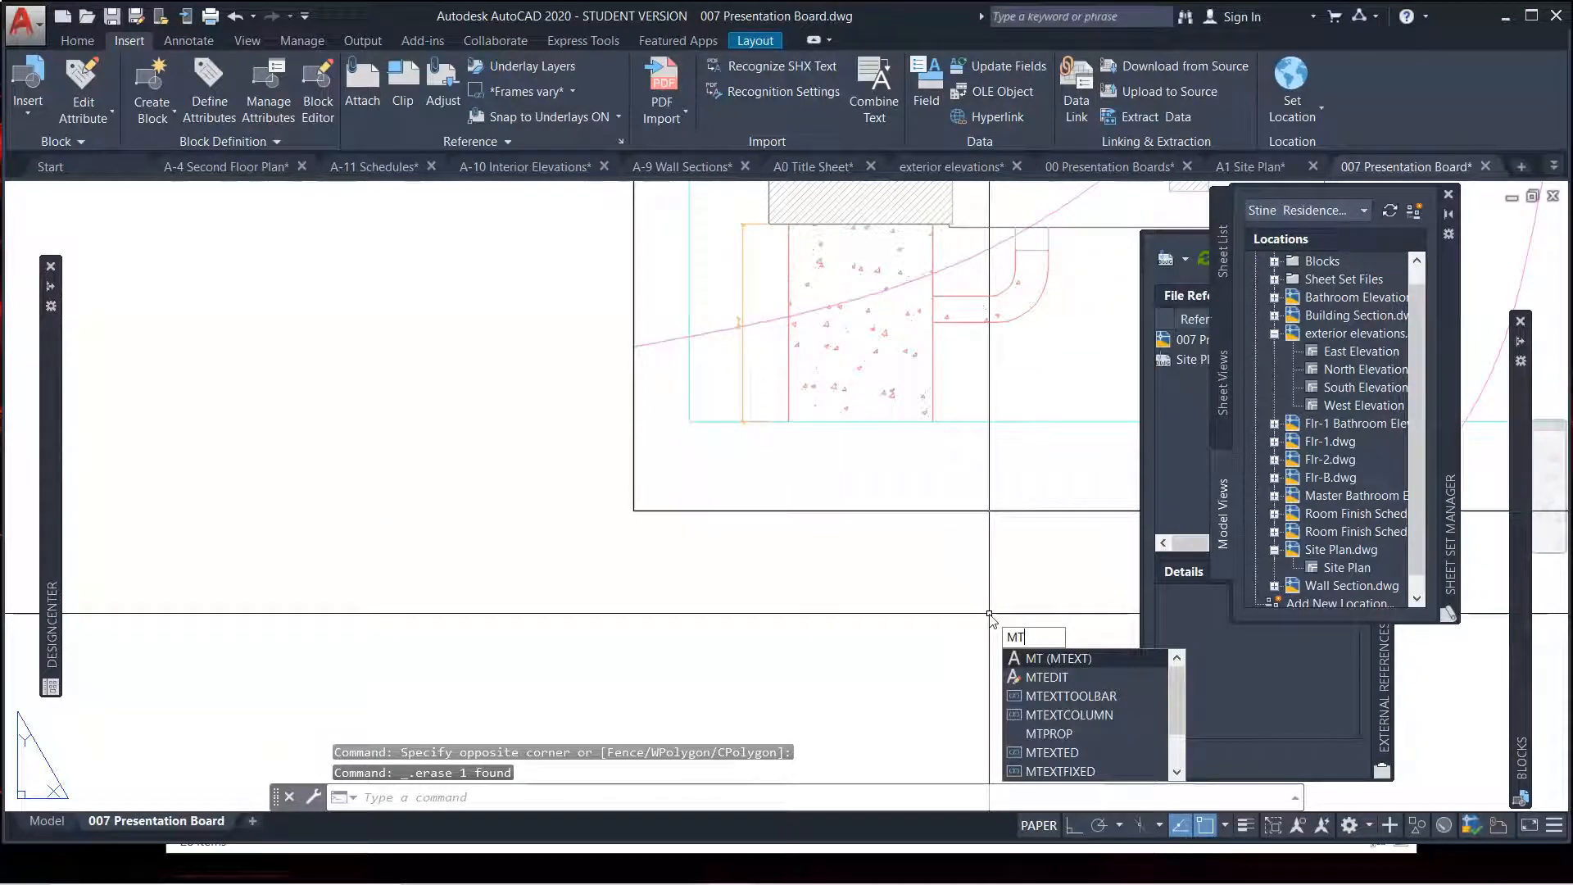
pyautogui.press('Return')
pyautogui.scroll(-3, 687, 511)
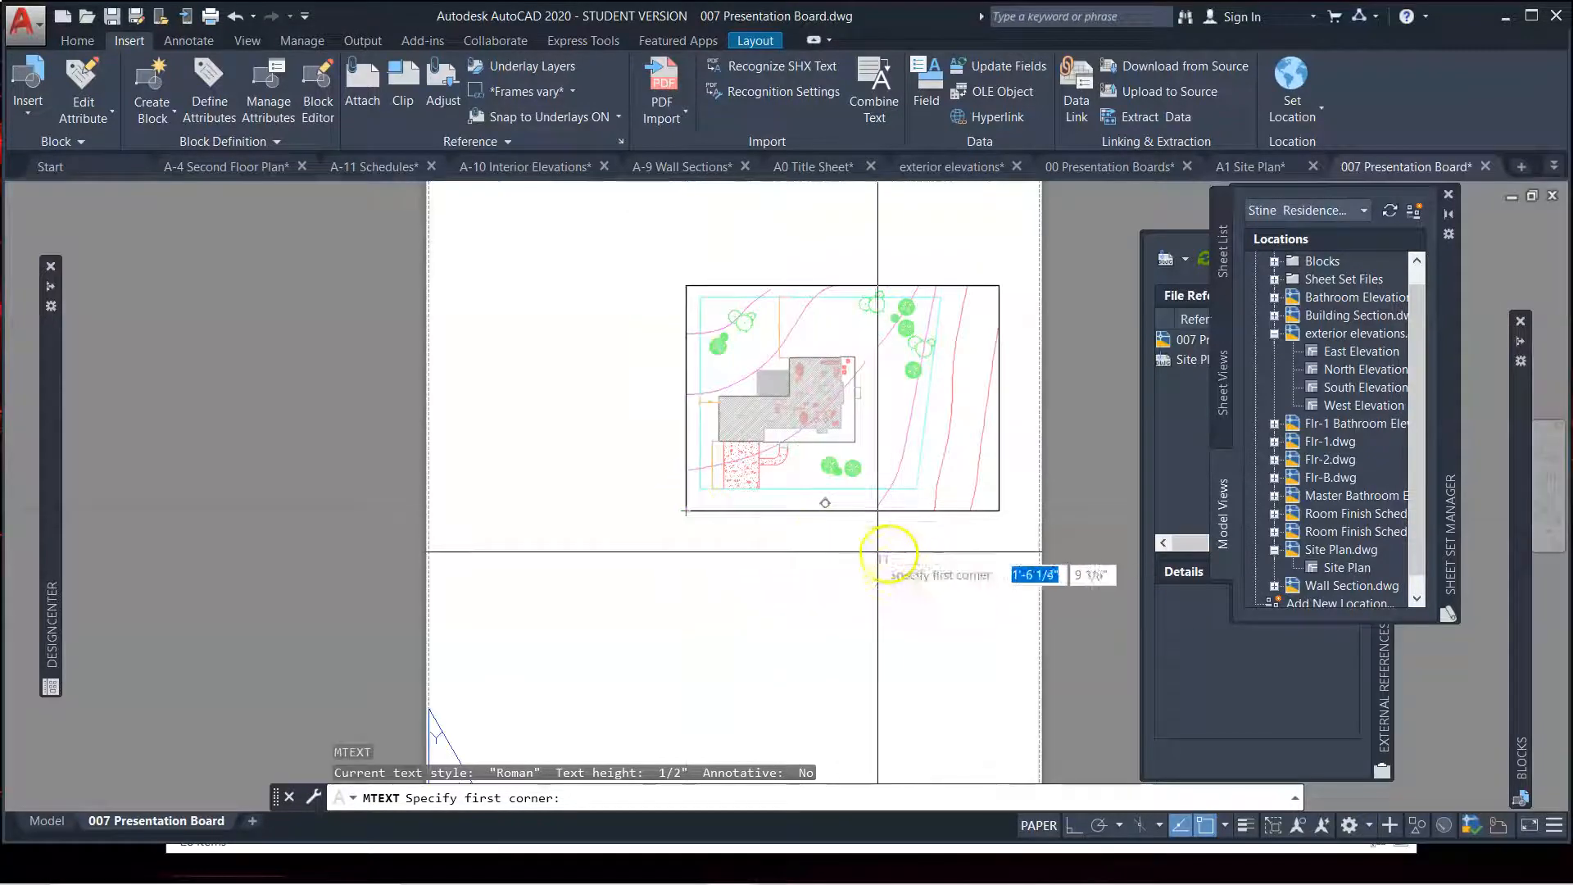
pyautogui.click(777, 510)
pyautogui.click(885, 544)
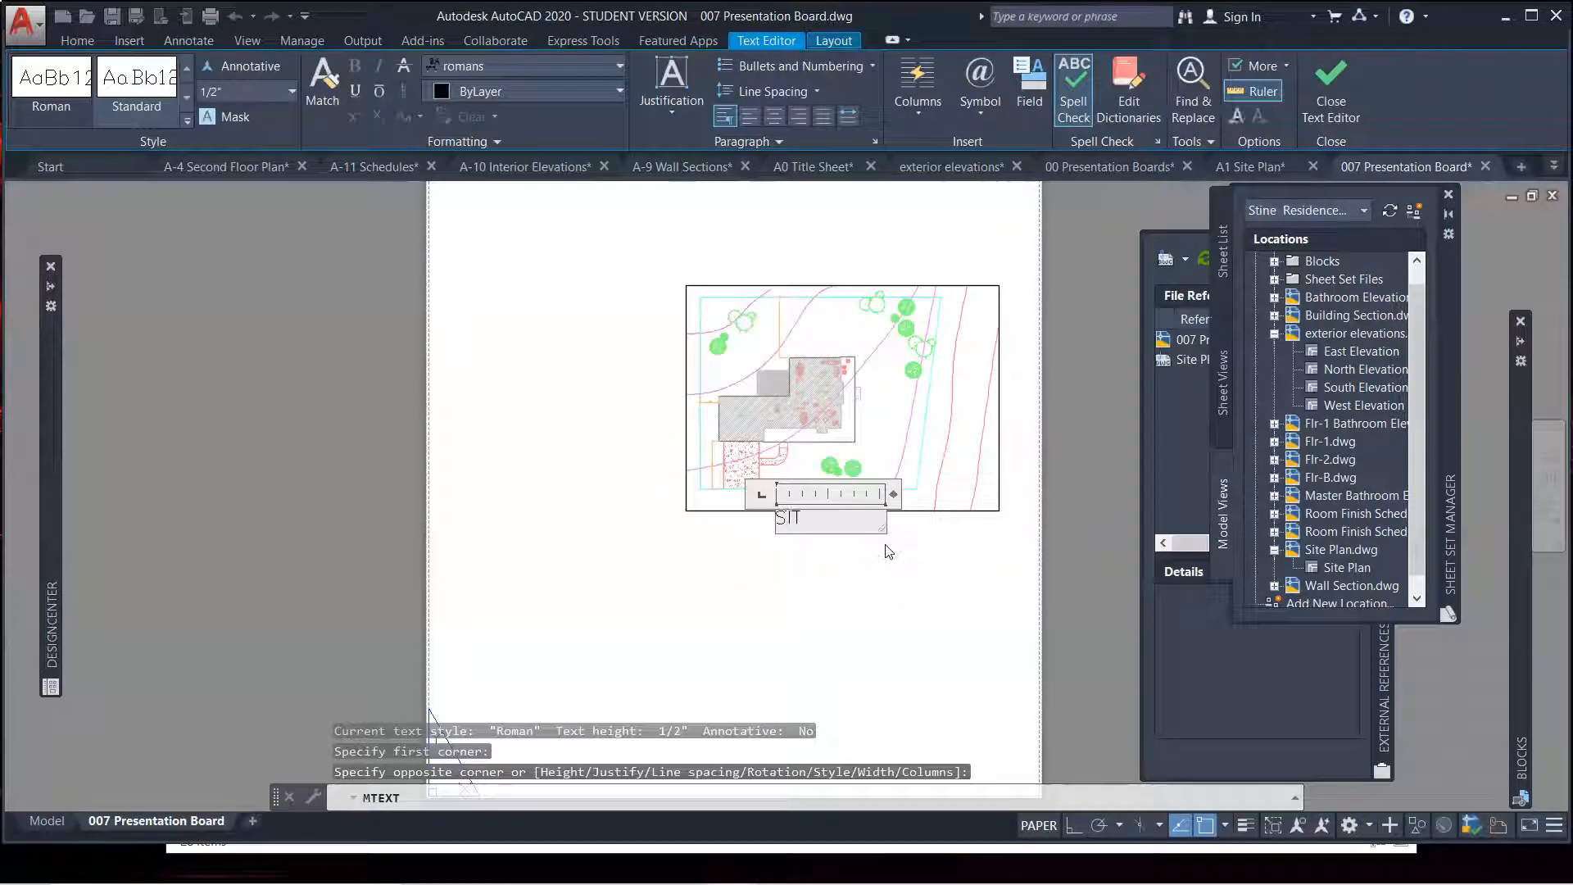
pyautogui.write('SITE PLAN')
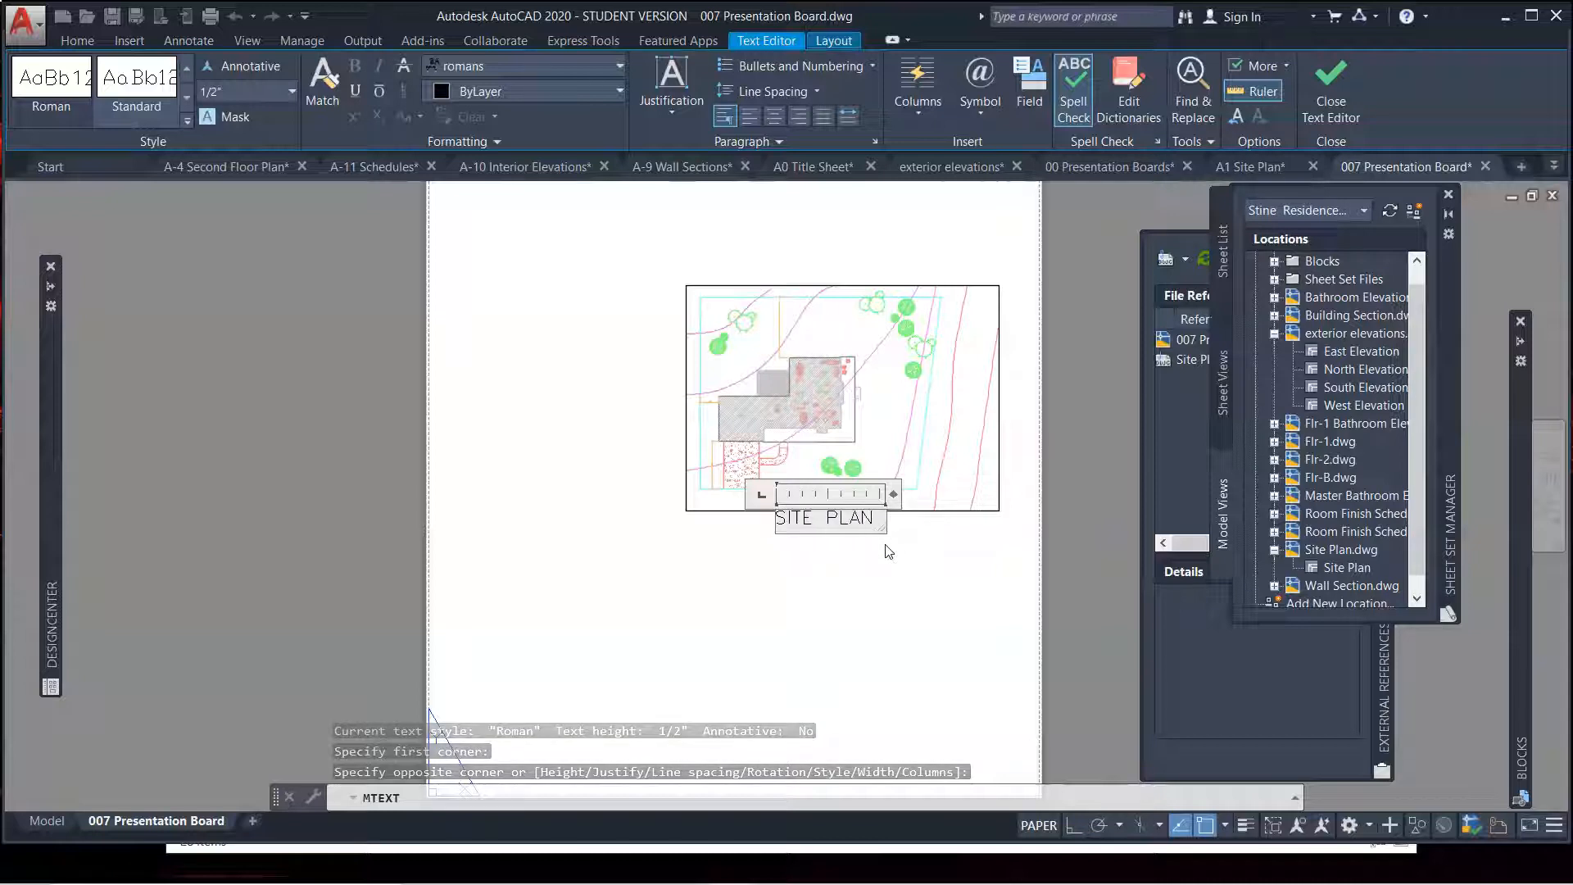
# Format the SITE PLAN text in Copperplate Gothic Bold at a height of 3/16"
pyautogui.hotkey('ctrl', 'a')
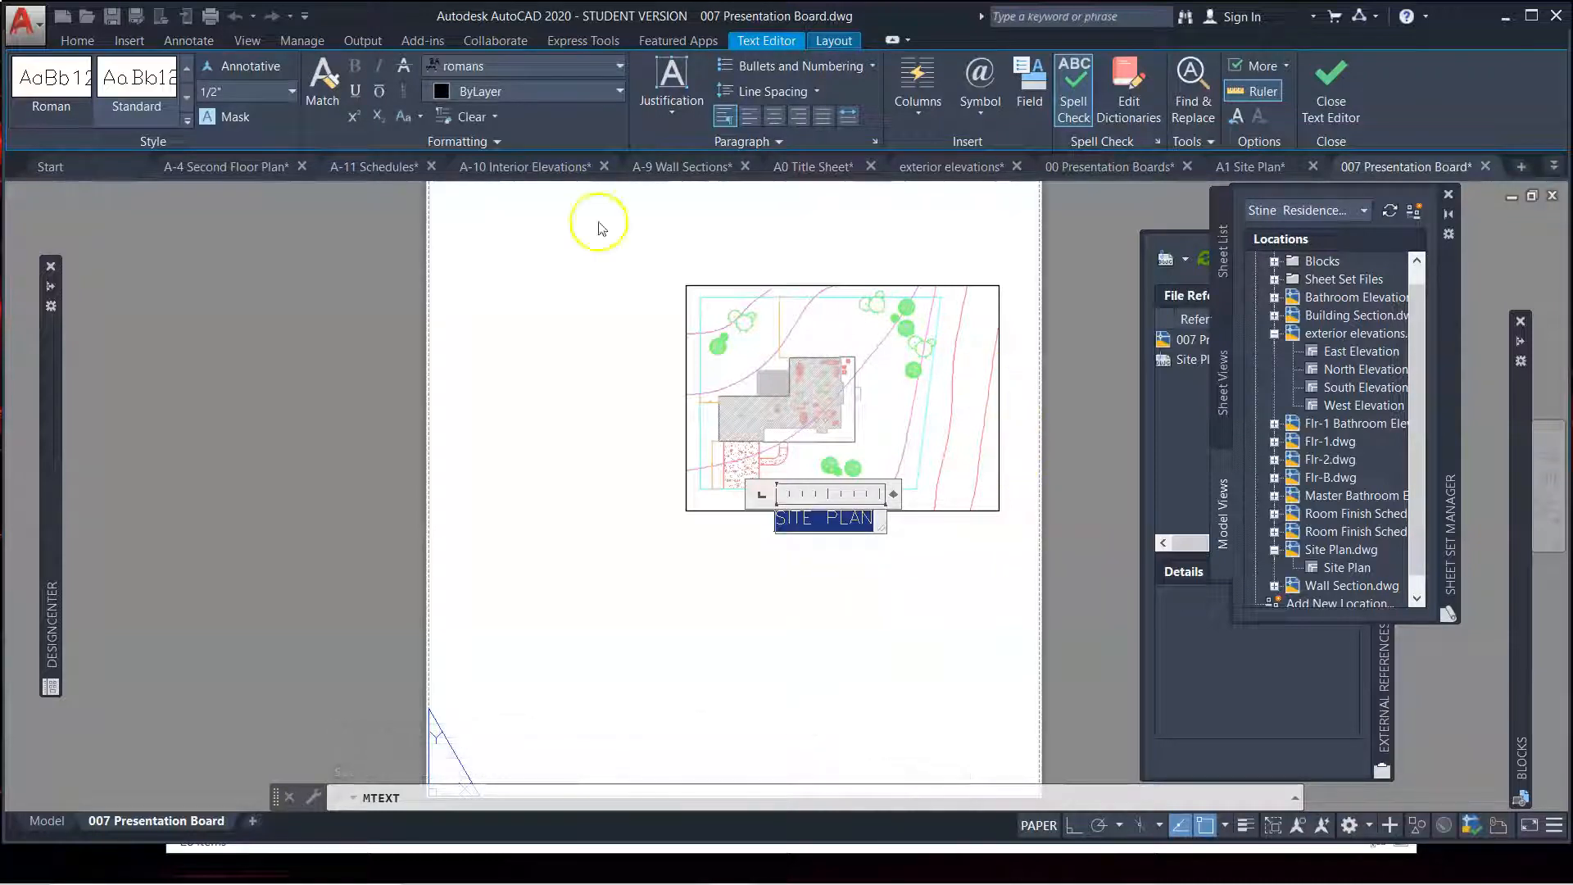
pyautogui.click(616, 59)
pyautogui.scroll(10, 574, 210)
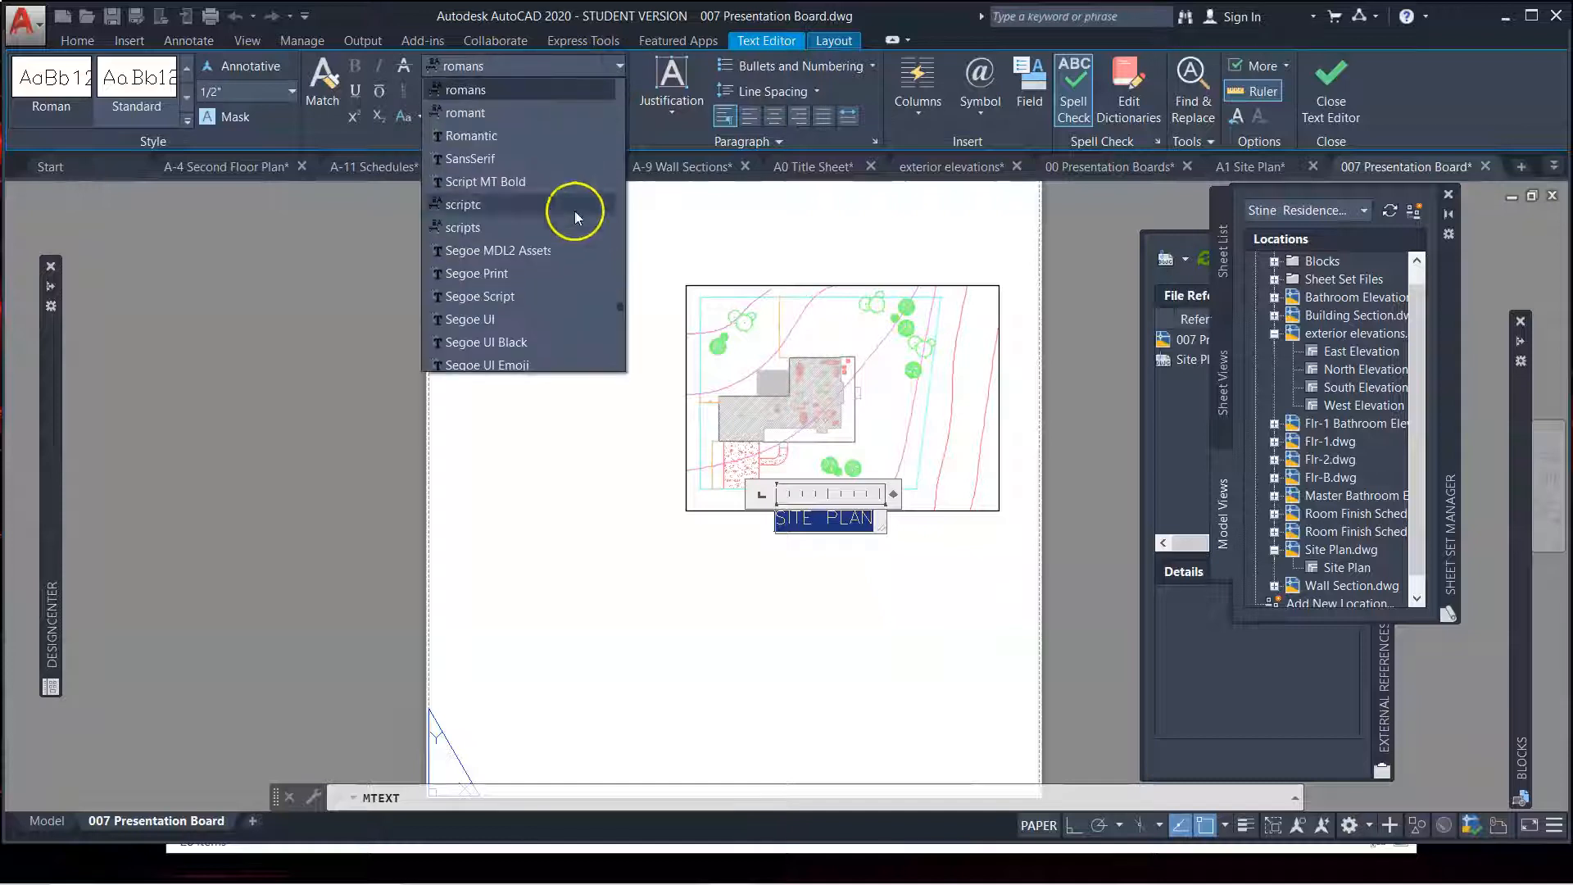
pyautogui.scroll(15, 577, 215)
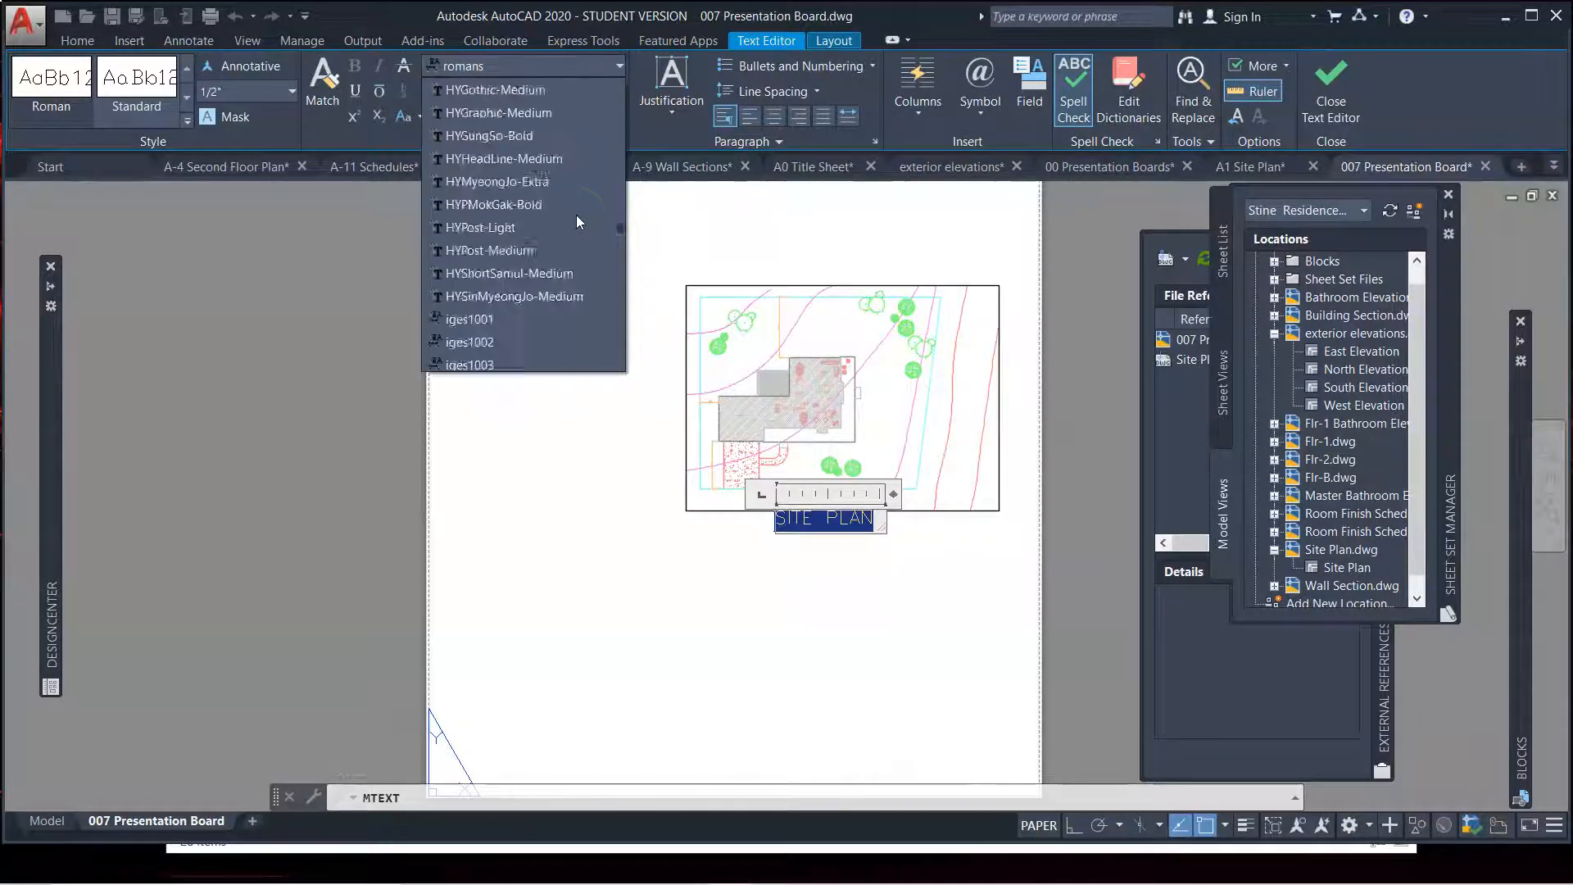
pyautogui.scroll(15, 574, 214)
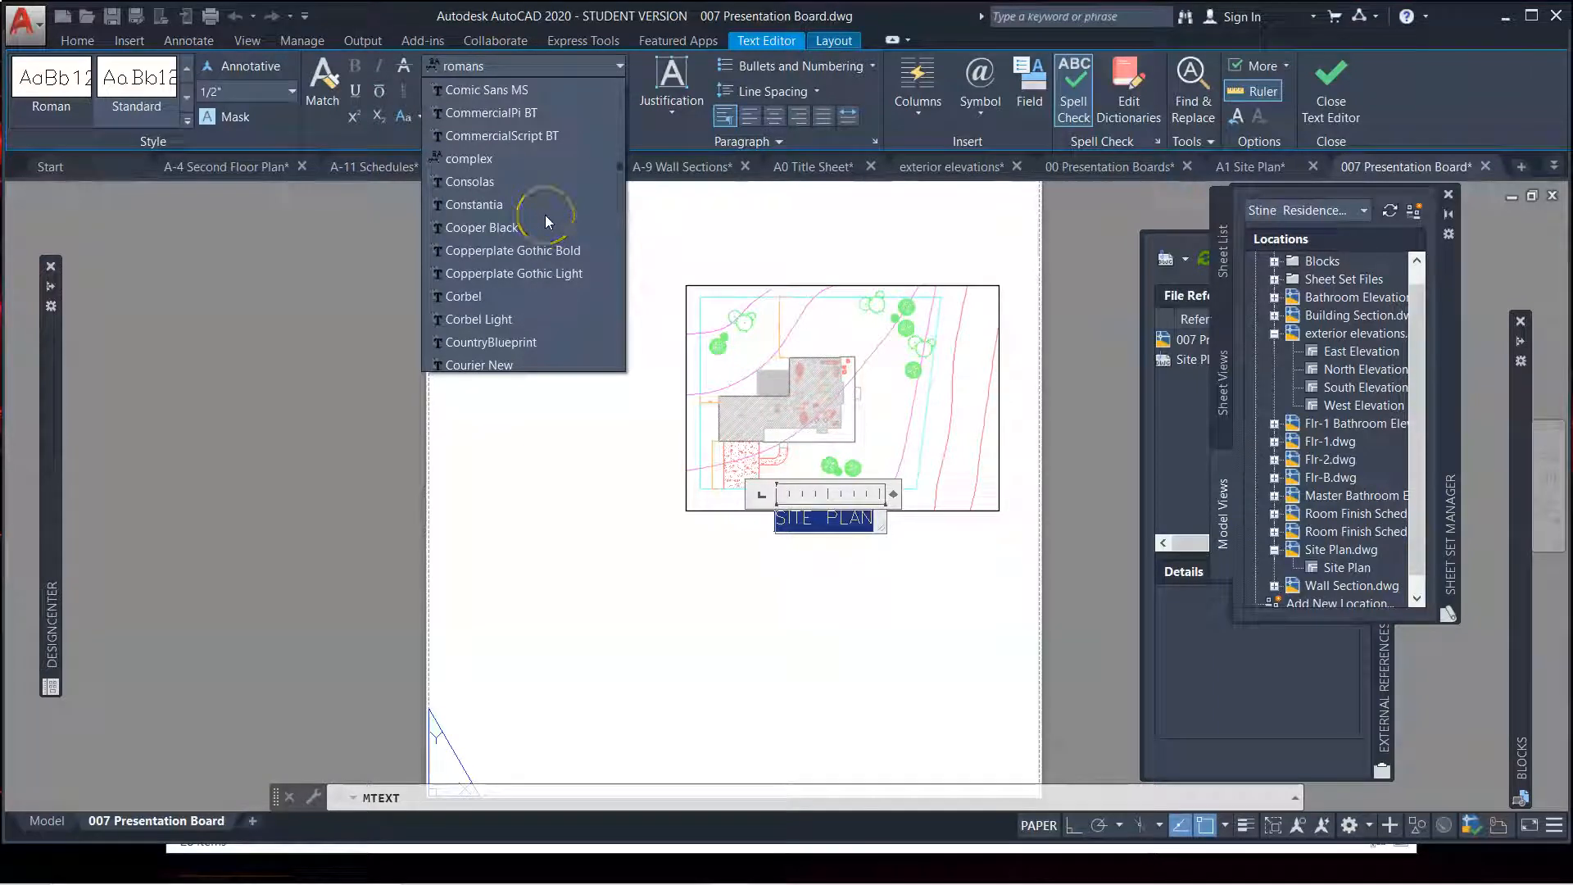
pyautogui.click(521, 273)
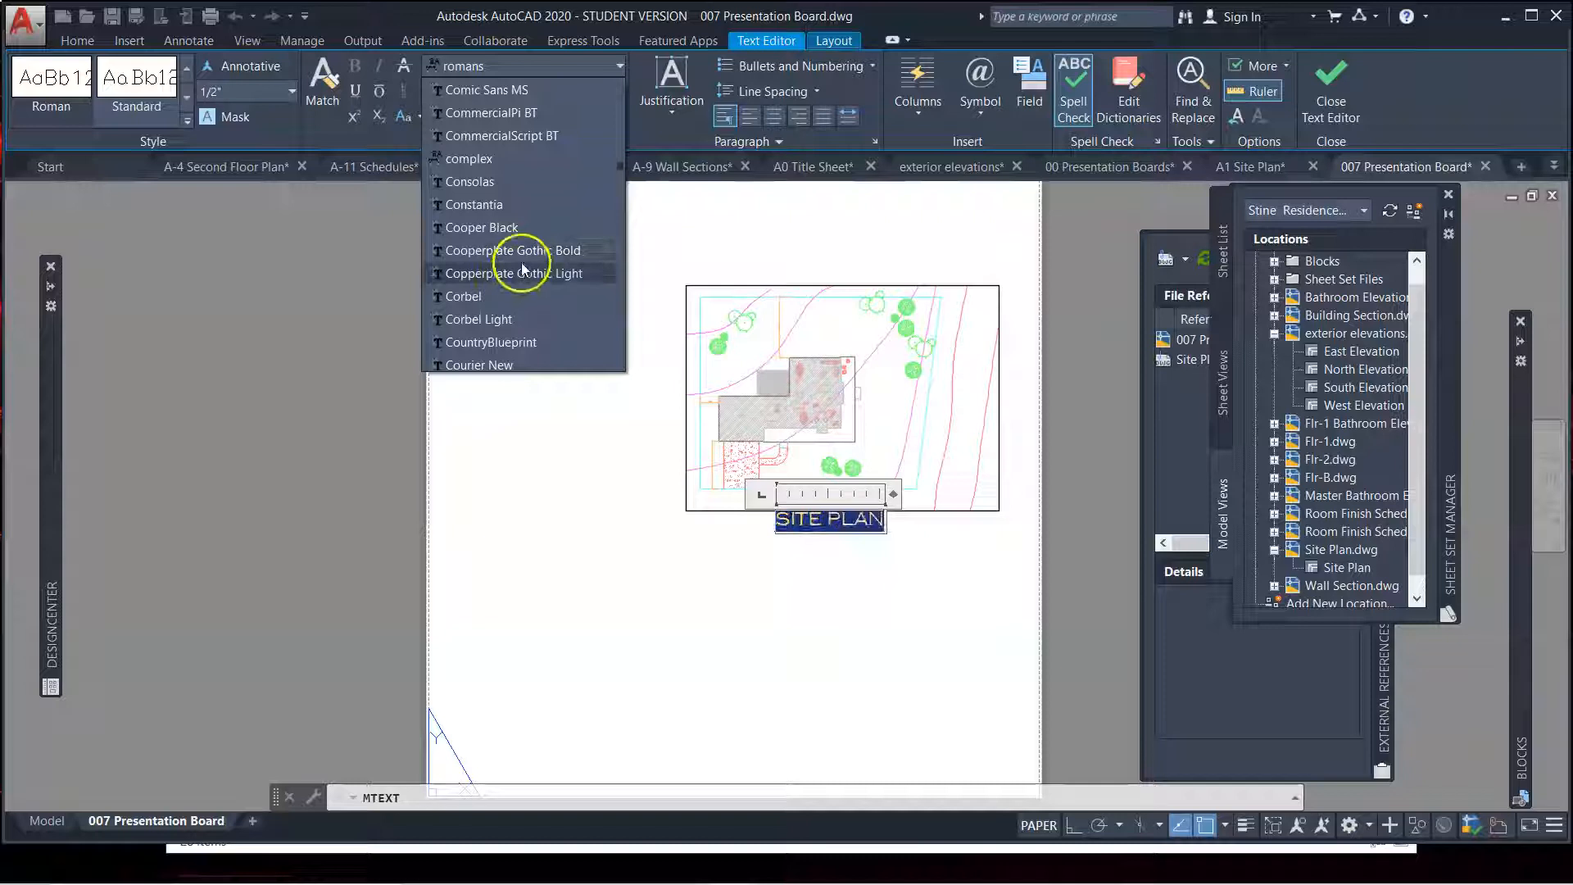
pyautogui.click(521, 250)
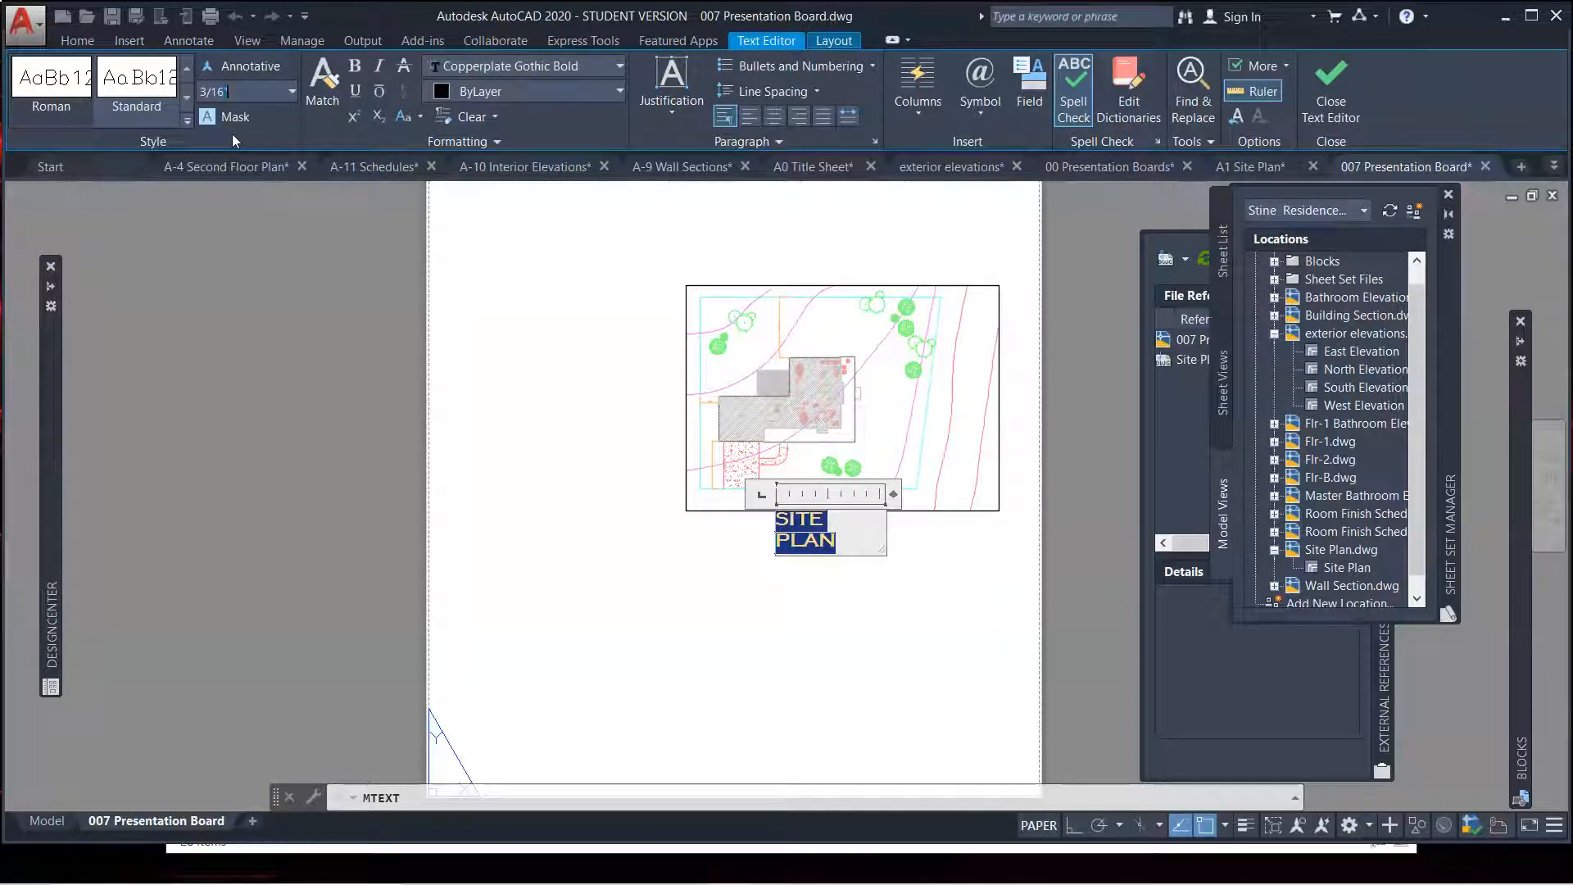
pyautogui.press('Return')
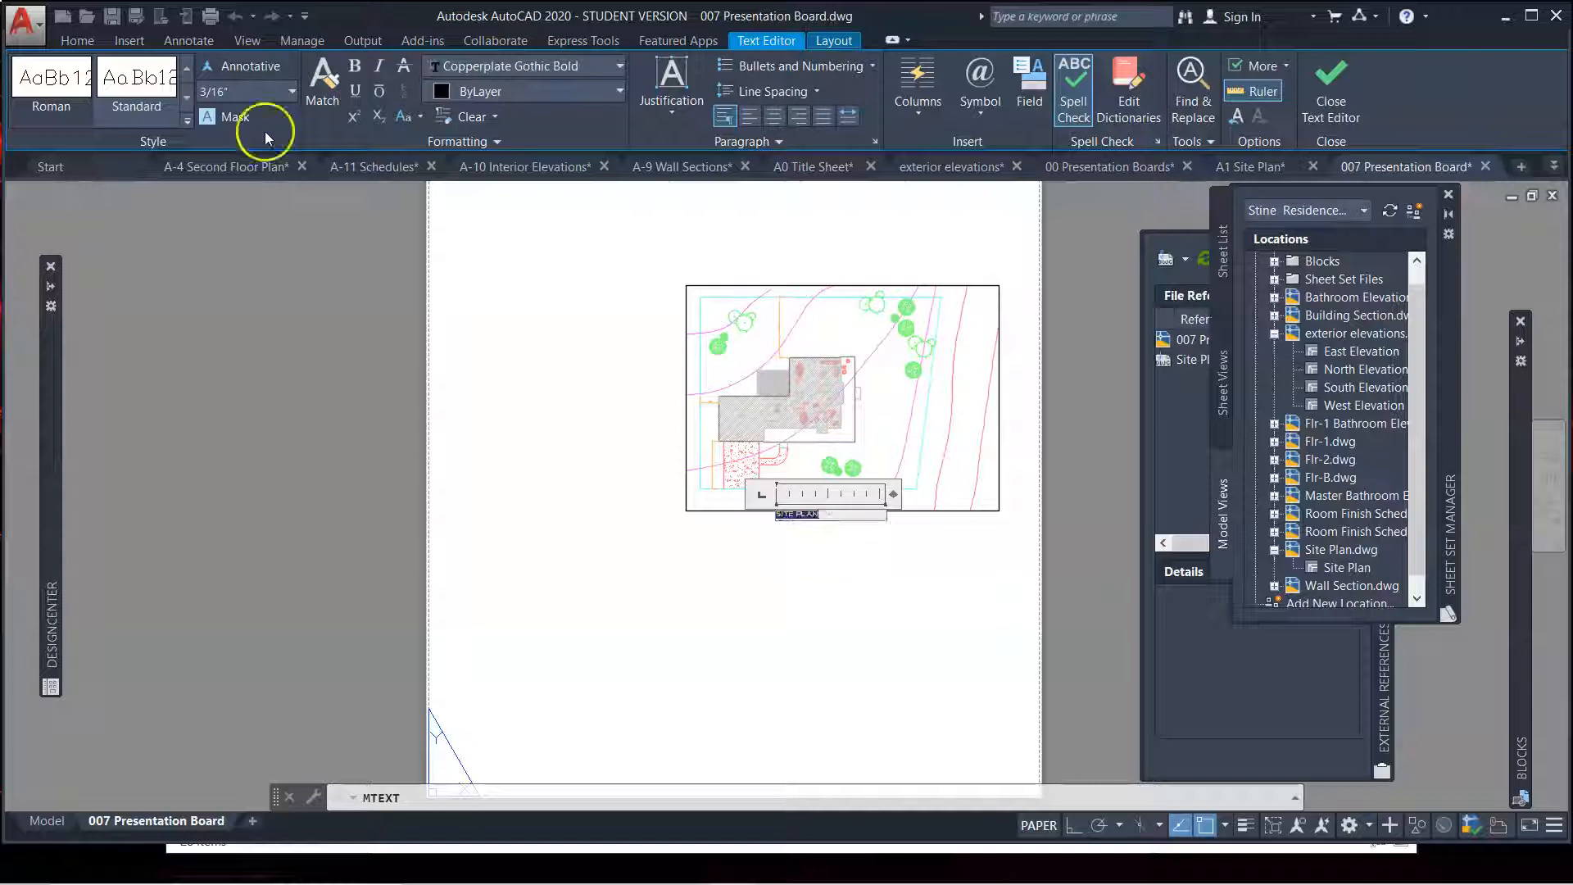
pyautogui.click(852, 557)
# Move the SITE PLAN title to sit just below the site plan viewport, near the middle of its lower edge
pyautogui.scroll(4, 804, 508)
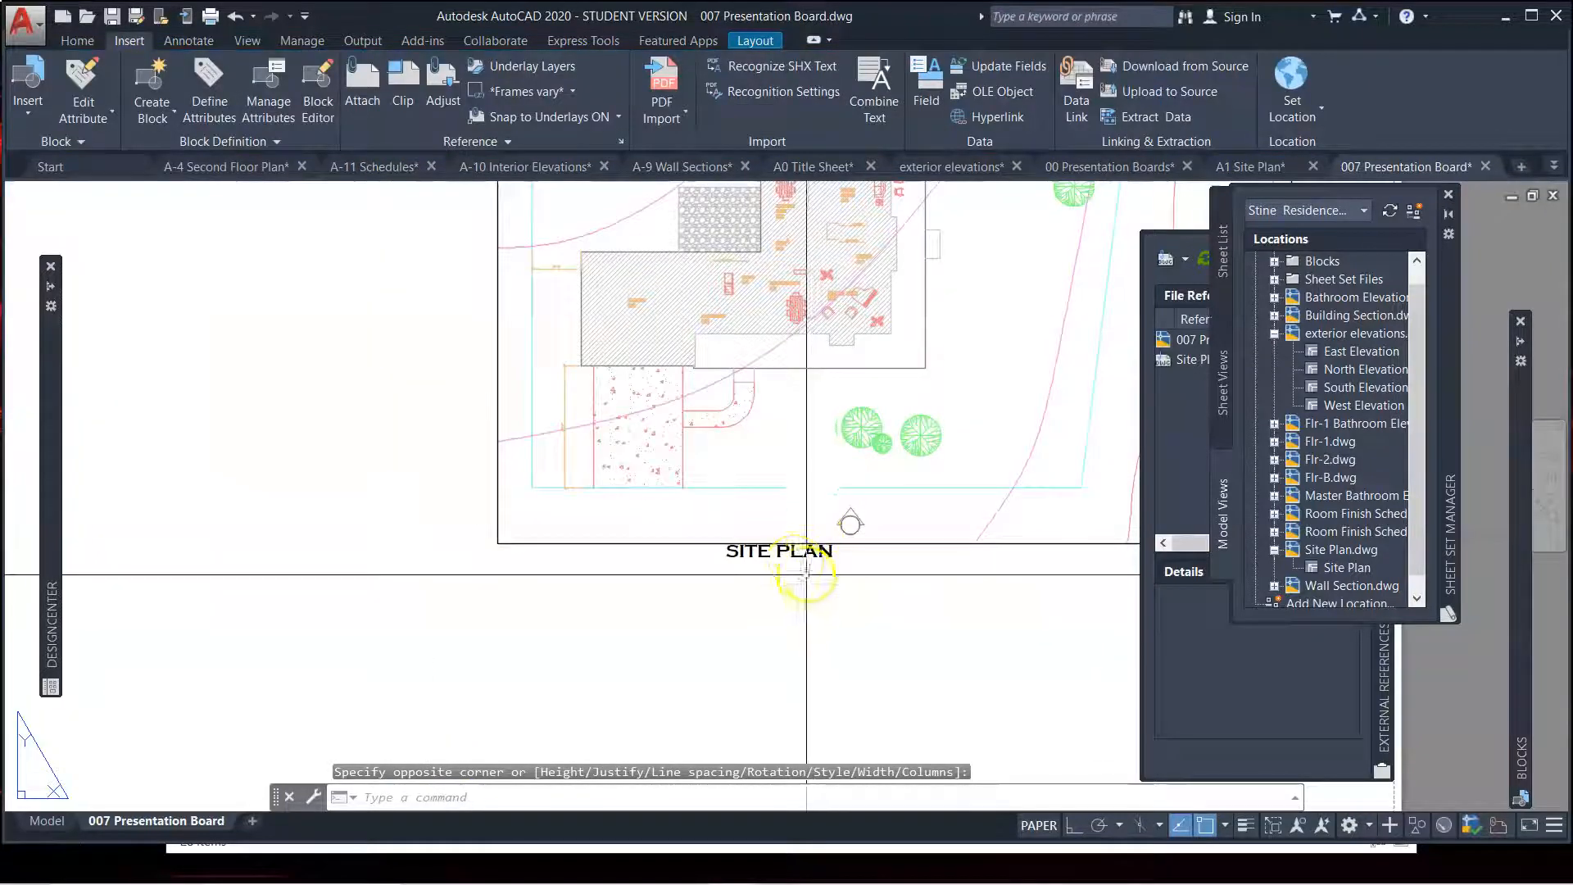
pyautogui.click(788, 591)
pyautogui.click(735, 562)
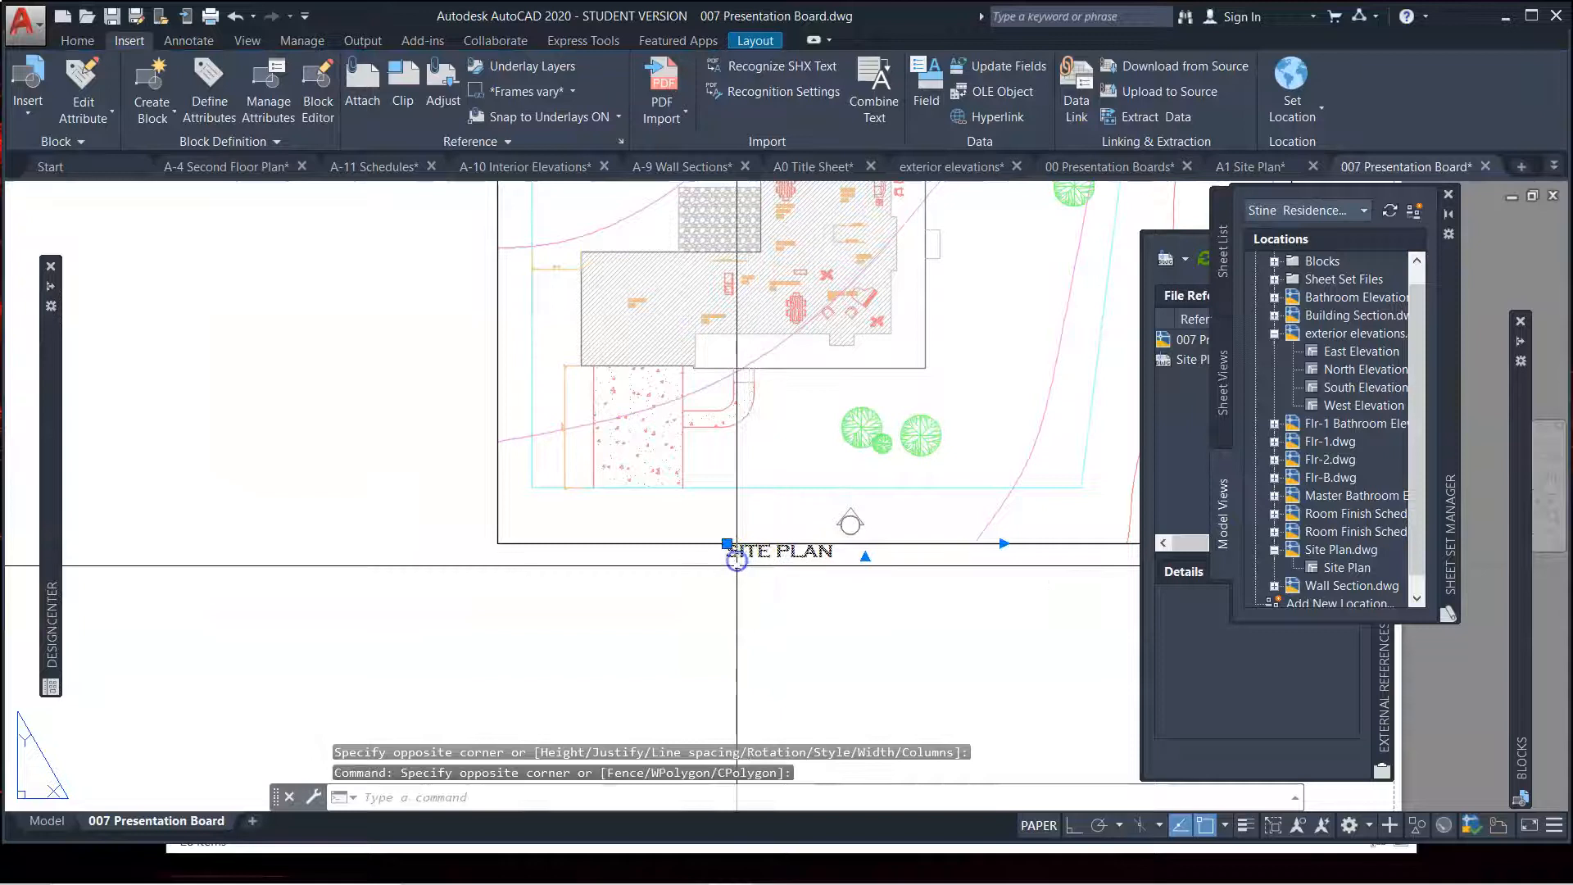
pyautogui.write('m')
pyautogui.press('Return')
pyautogui.click(776, 568)
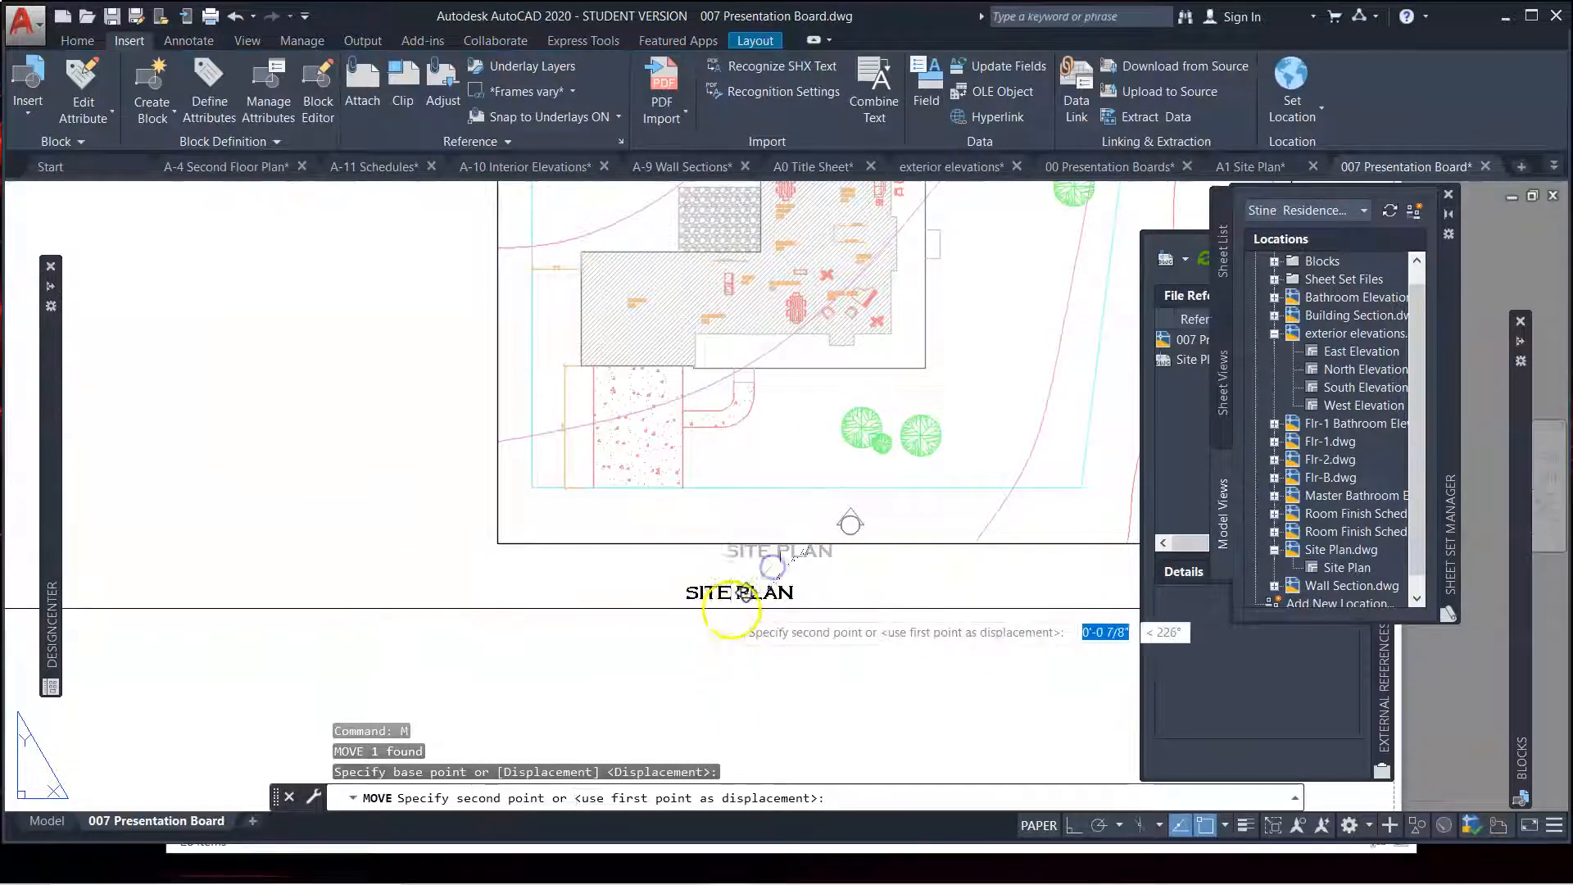
pyautogui.scroll(-4, 743, 608)
pyautogui.scroll(3, 744, 608)
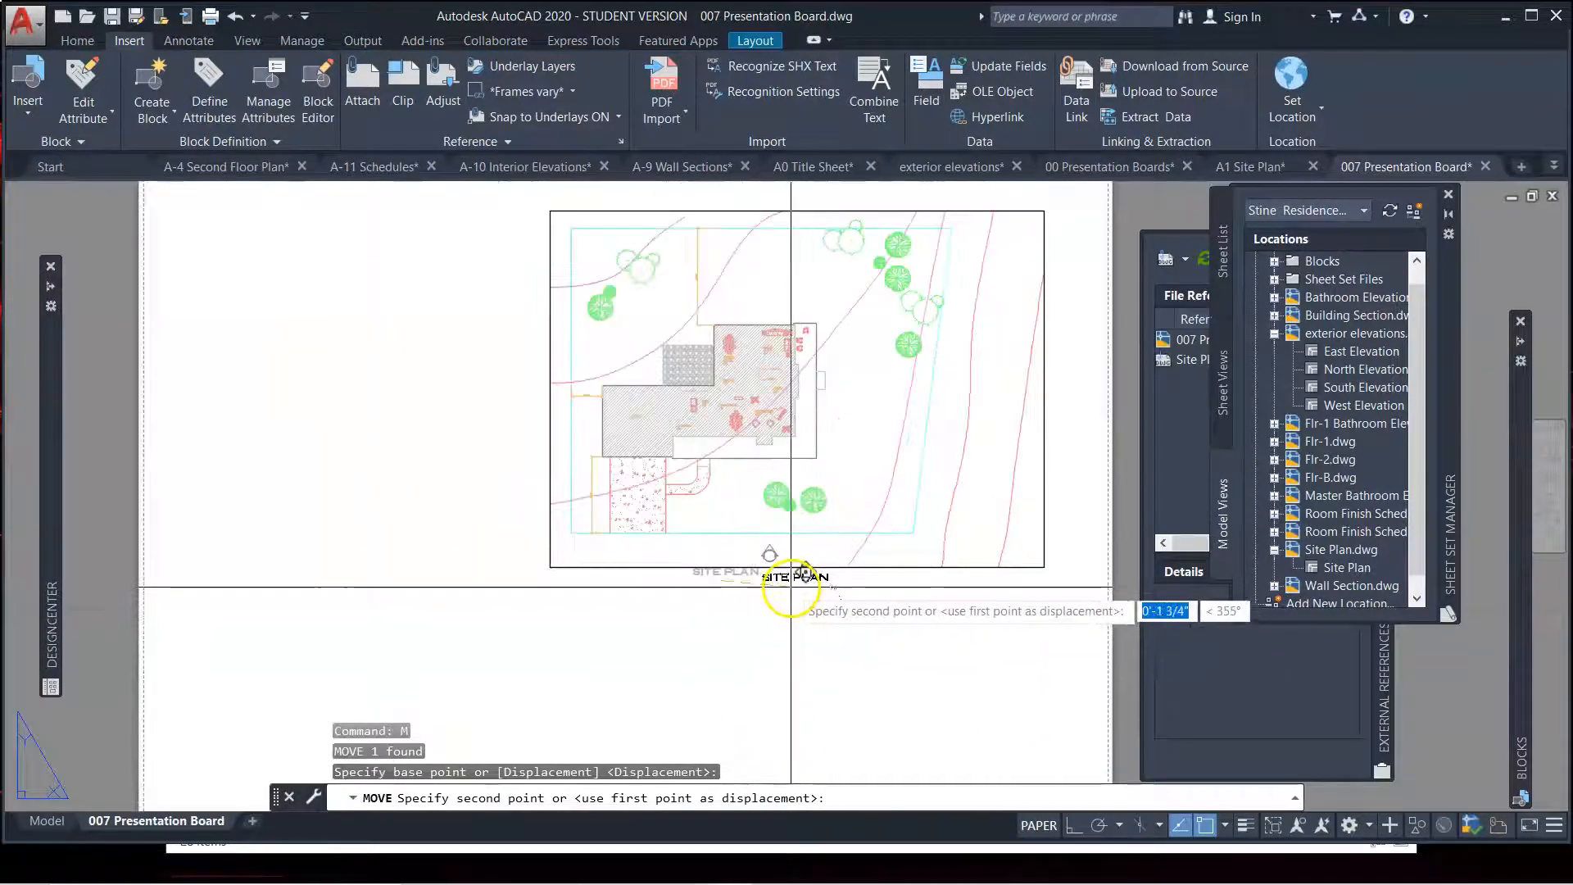
pyautogui.click(791, 587)
# Set the SITE PLAN title's text height to 1/4"
pyautogui.scroll(-5, 861, 631)
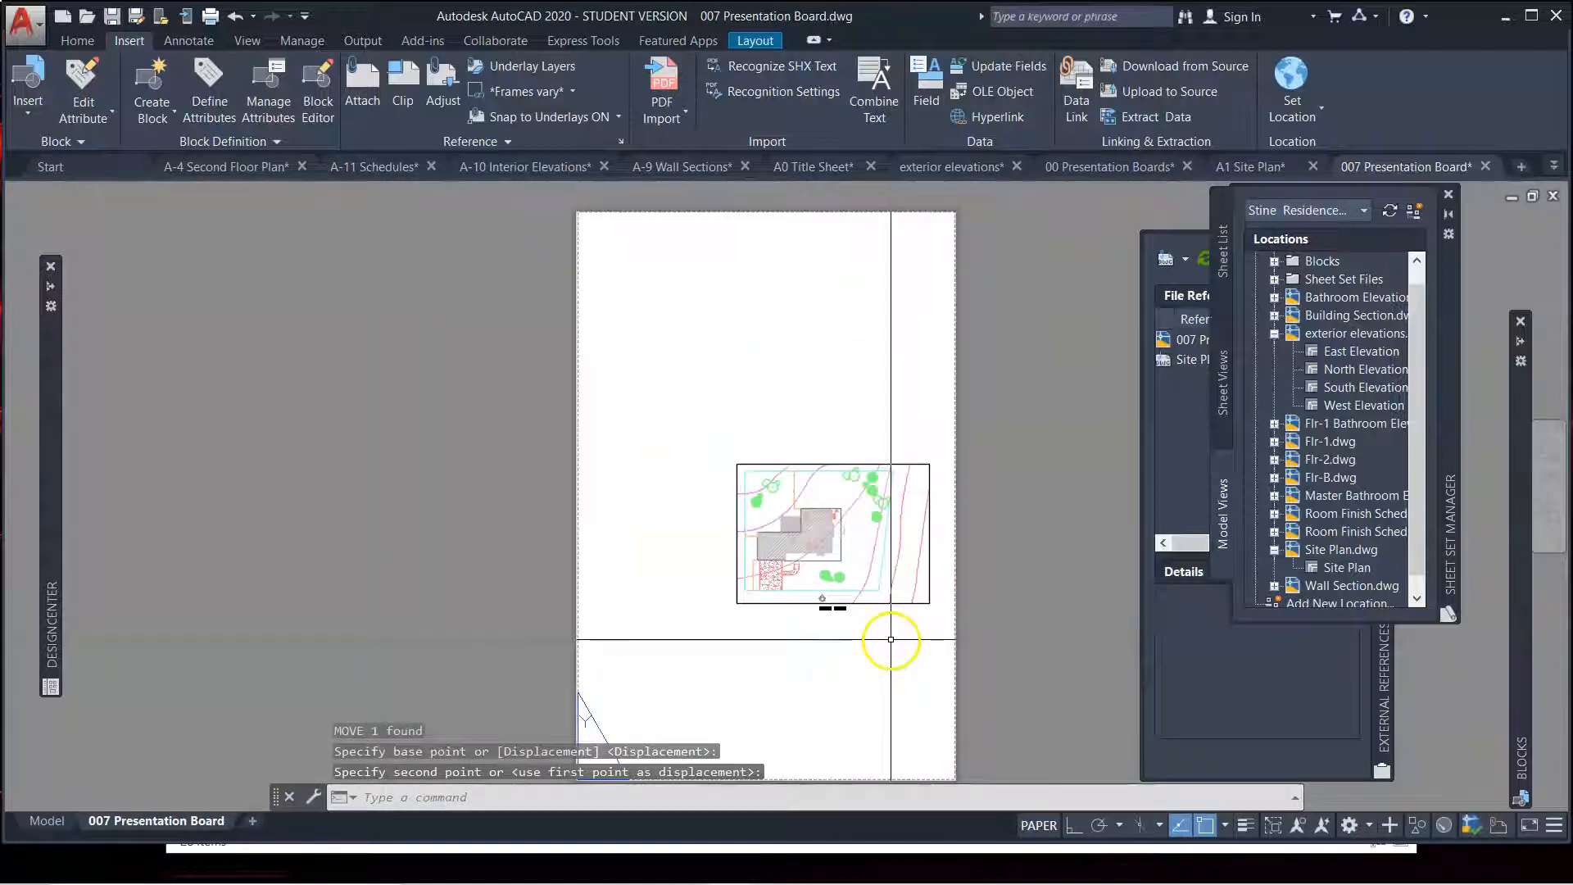
pyautogui.scroll(5, 836, 626)
pyautogui.click(803, 560)
pyautogui.doubleClick(802, 559)
pyautogui.moveTo(952, 567); pyautogui.dragTo(716, 557)
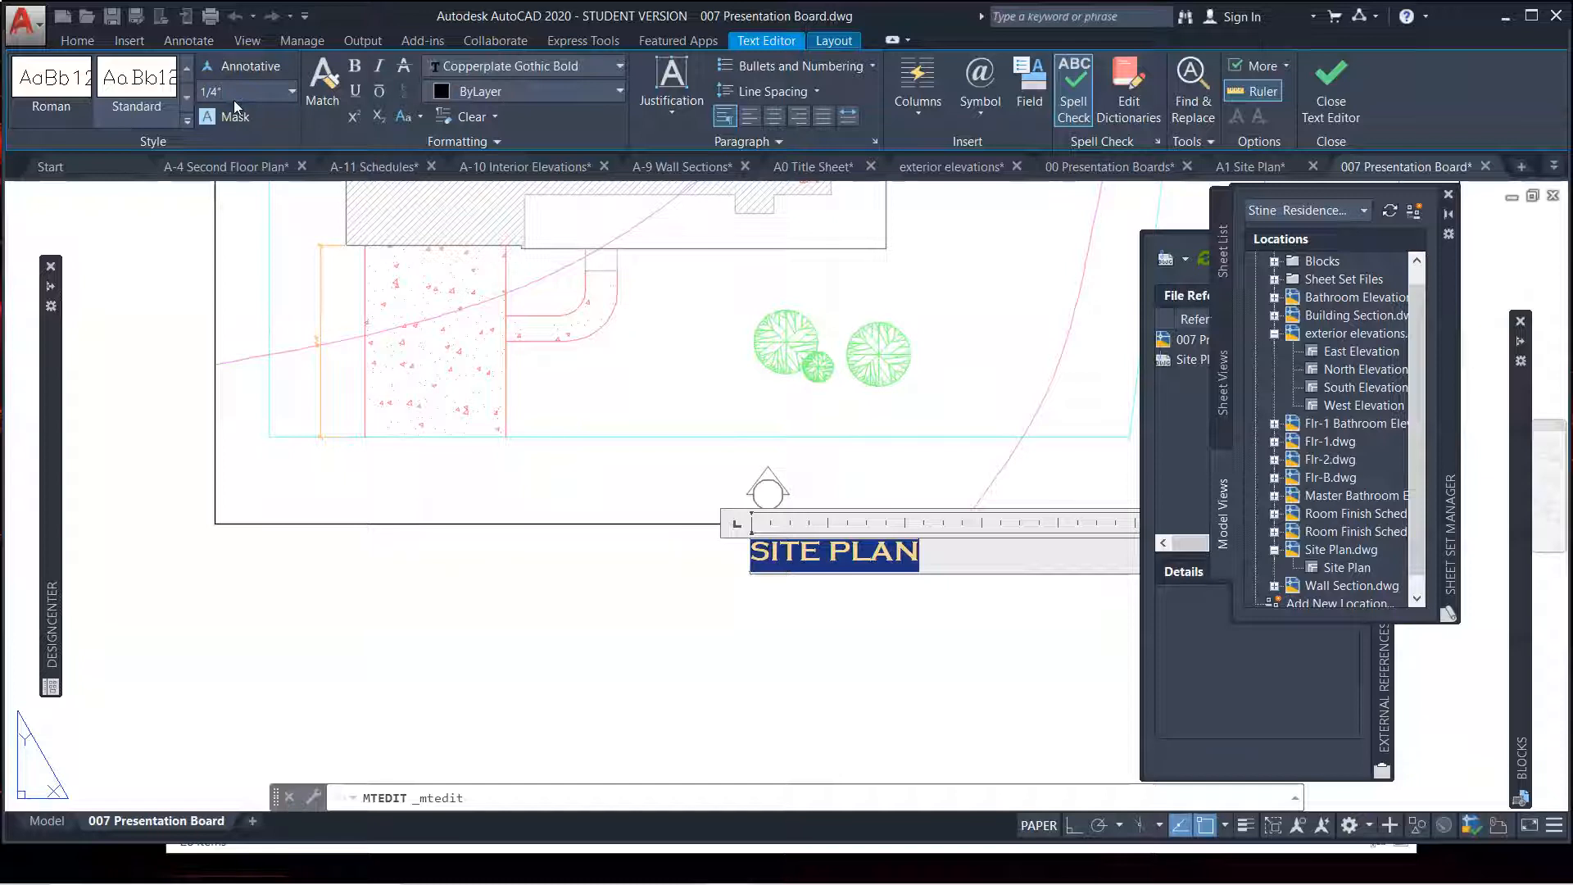
pyautogui.press('Return')
pyautogui.click(833, 600)
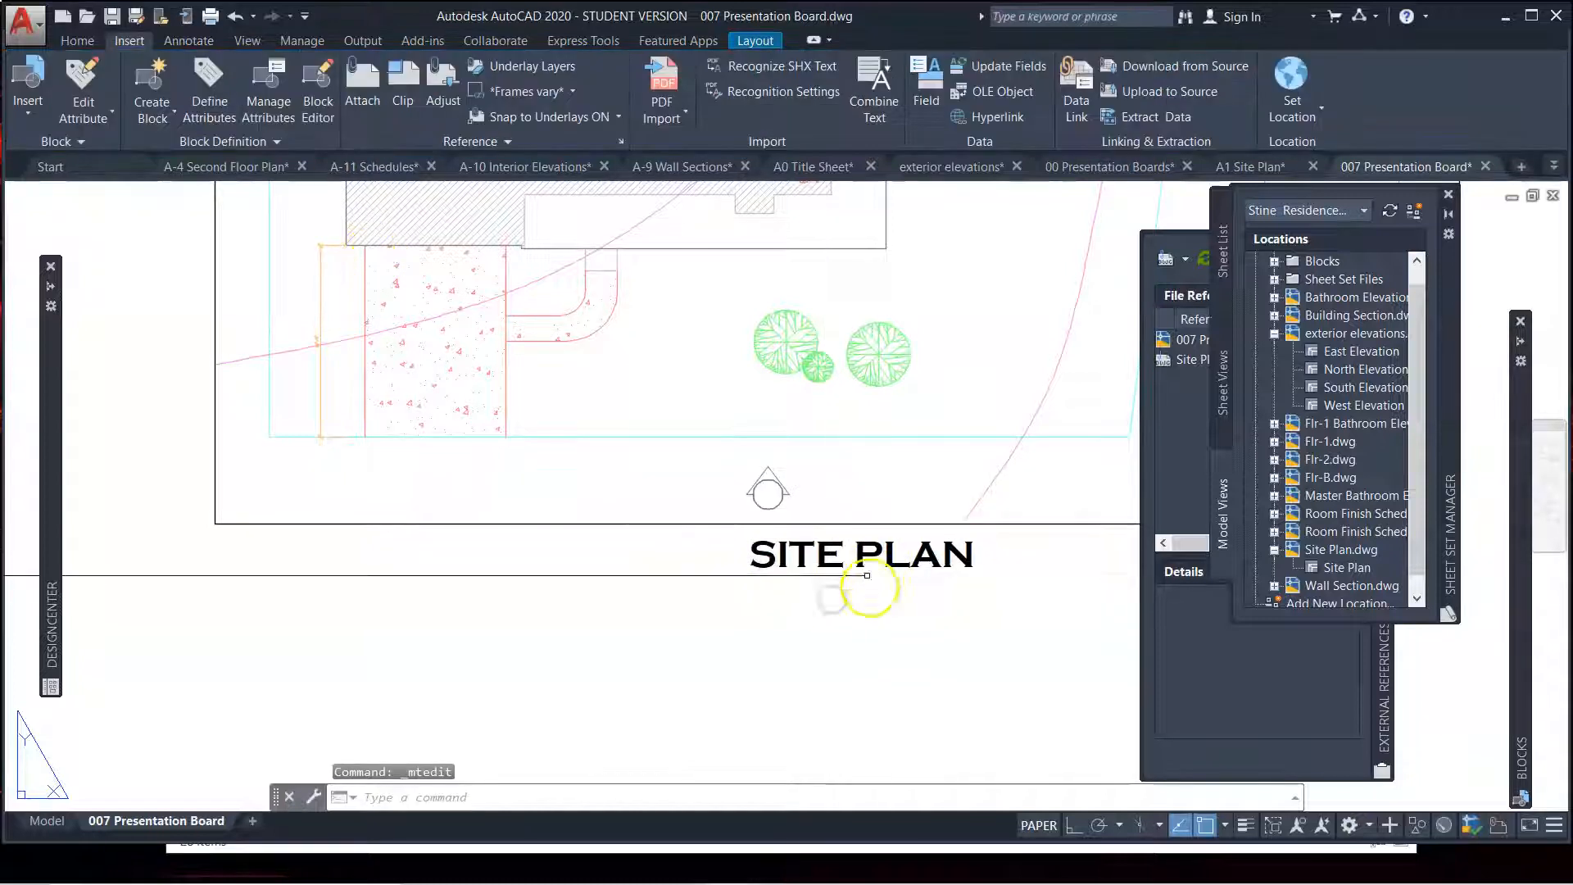
# Place the East Elevation model view above the site plan at a scale of 3/32" = 1'-0"
pyautogui.scroll(-4, 868, 576)
pyautogui.scroll(-2, 908, 645)
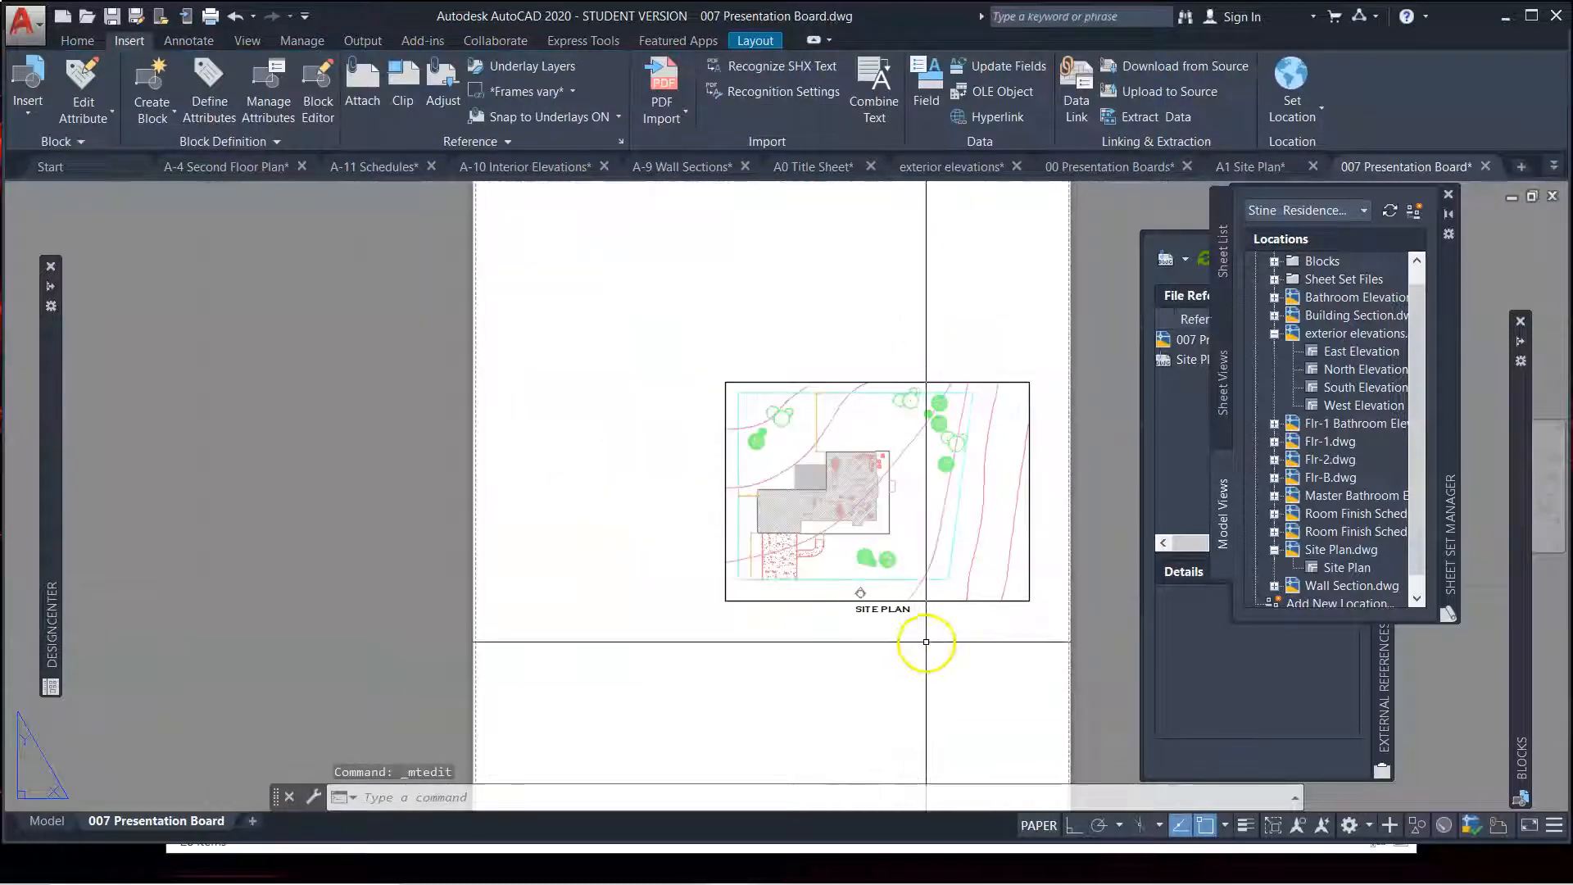
pyautogui.scroll(4, 921, 623)
pyautogui.scroll(-3, 893, 587)
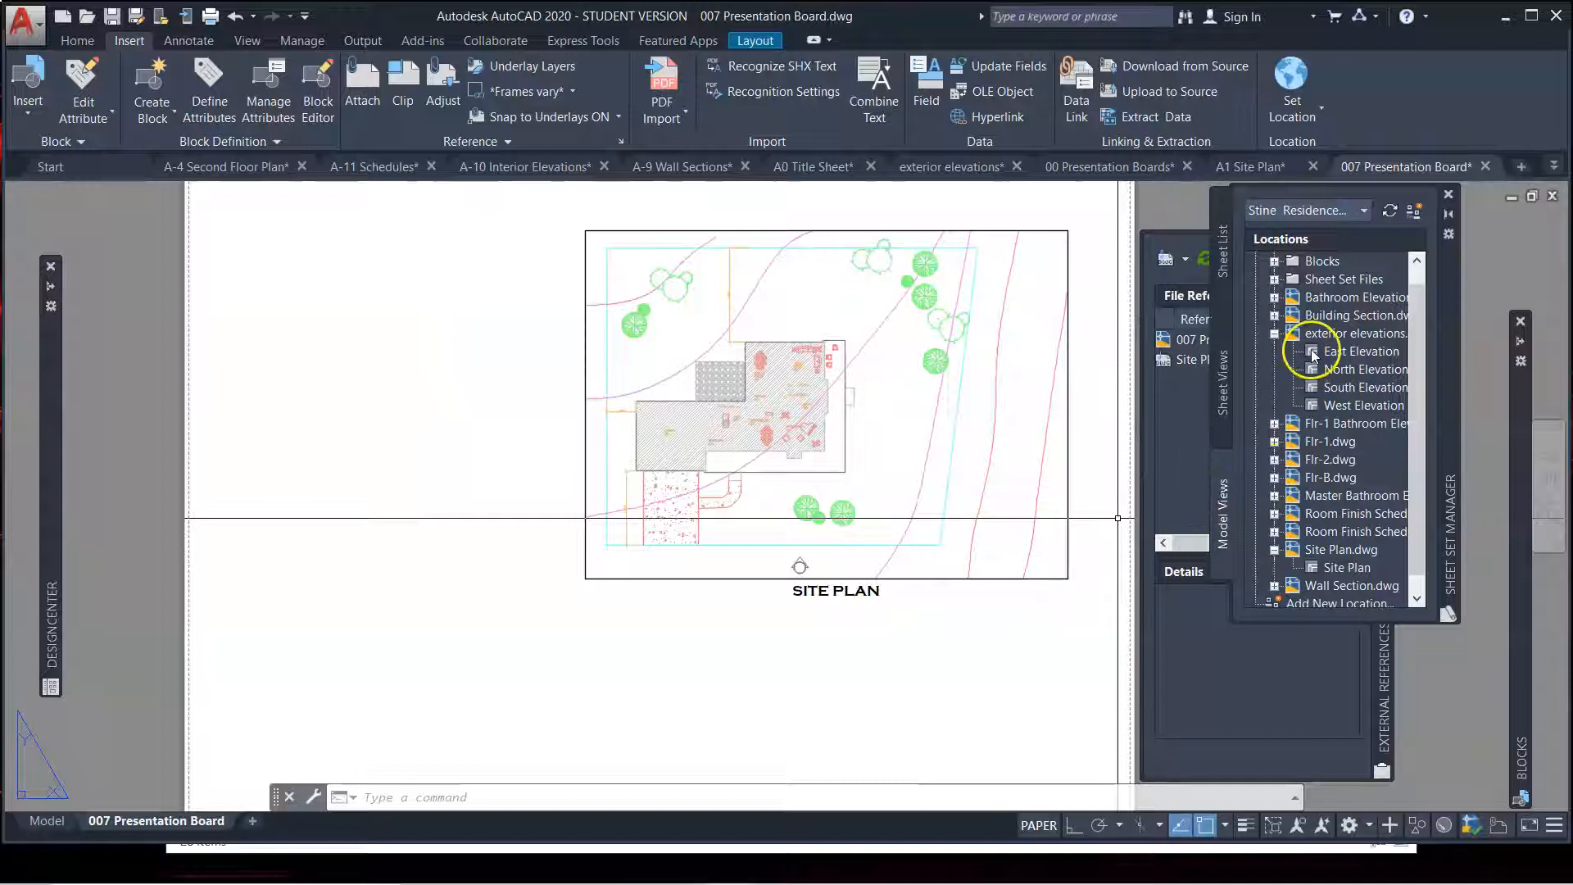
pyautogui.moveTo(1311, 351); pyautogui.dragTo(860, 399)
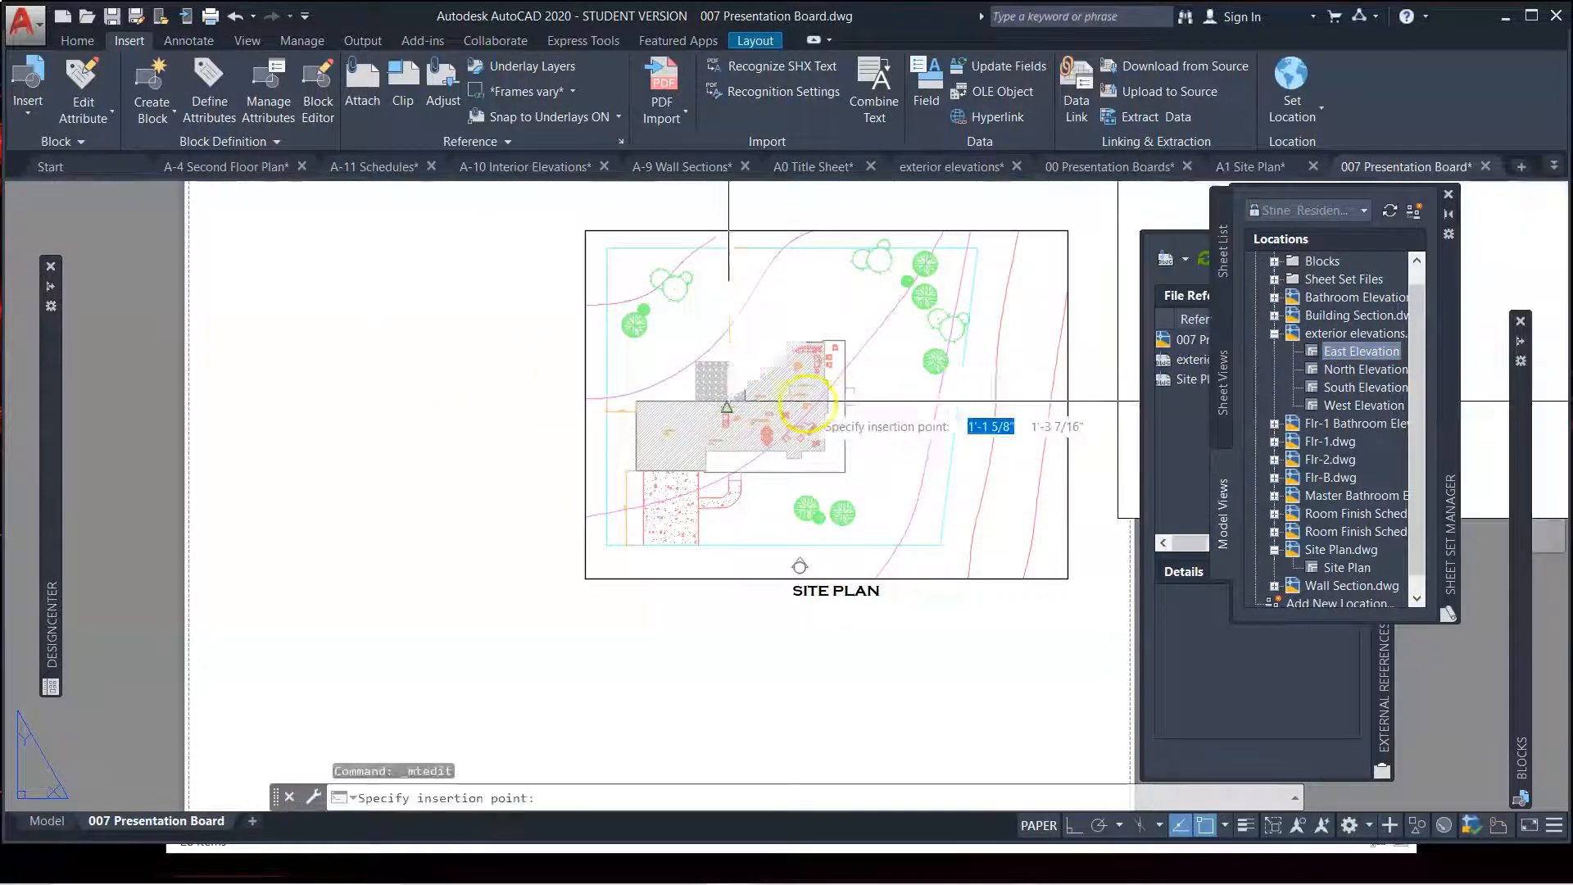
pyautogui.scroll(-3, 565, 496)
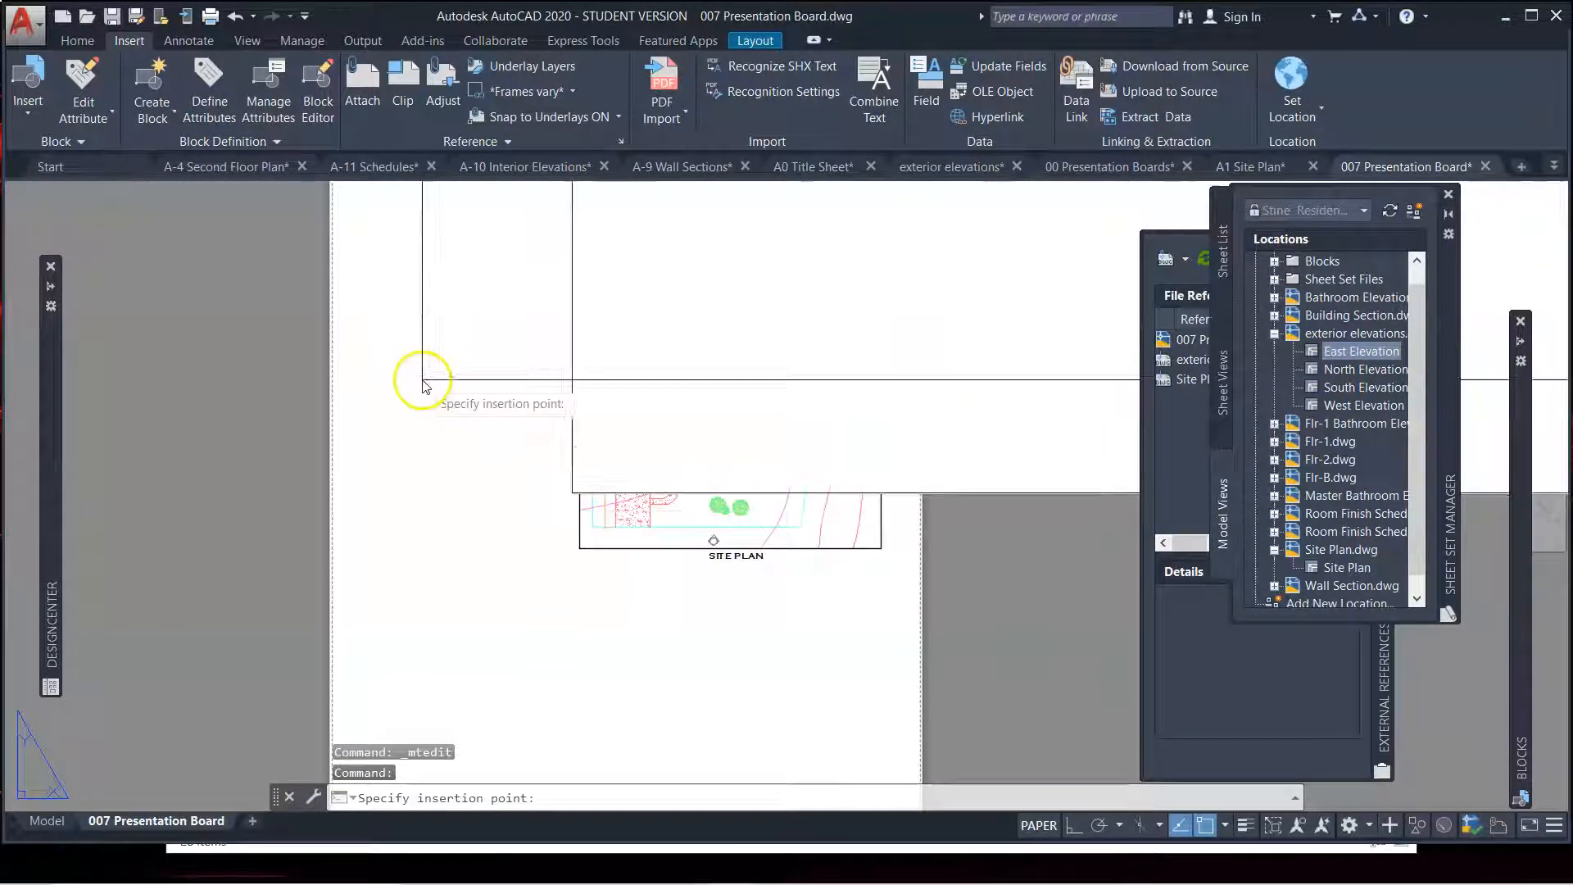
pyautogui.rightClick(422, 361)
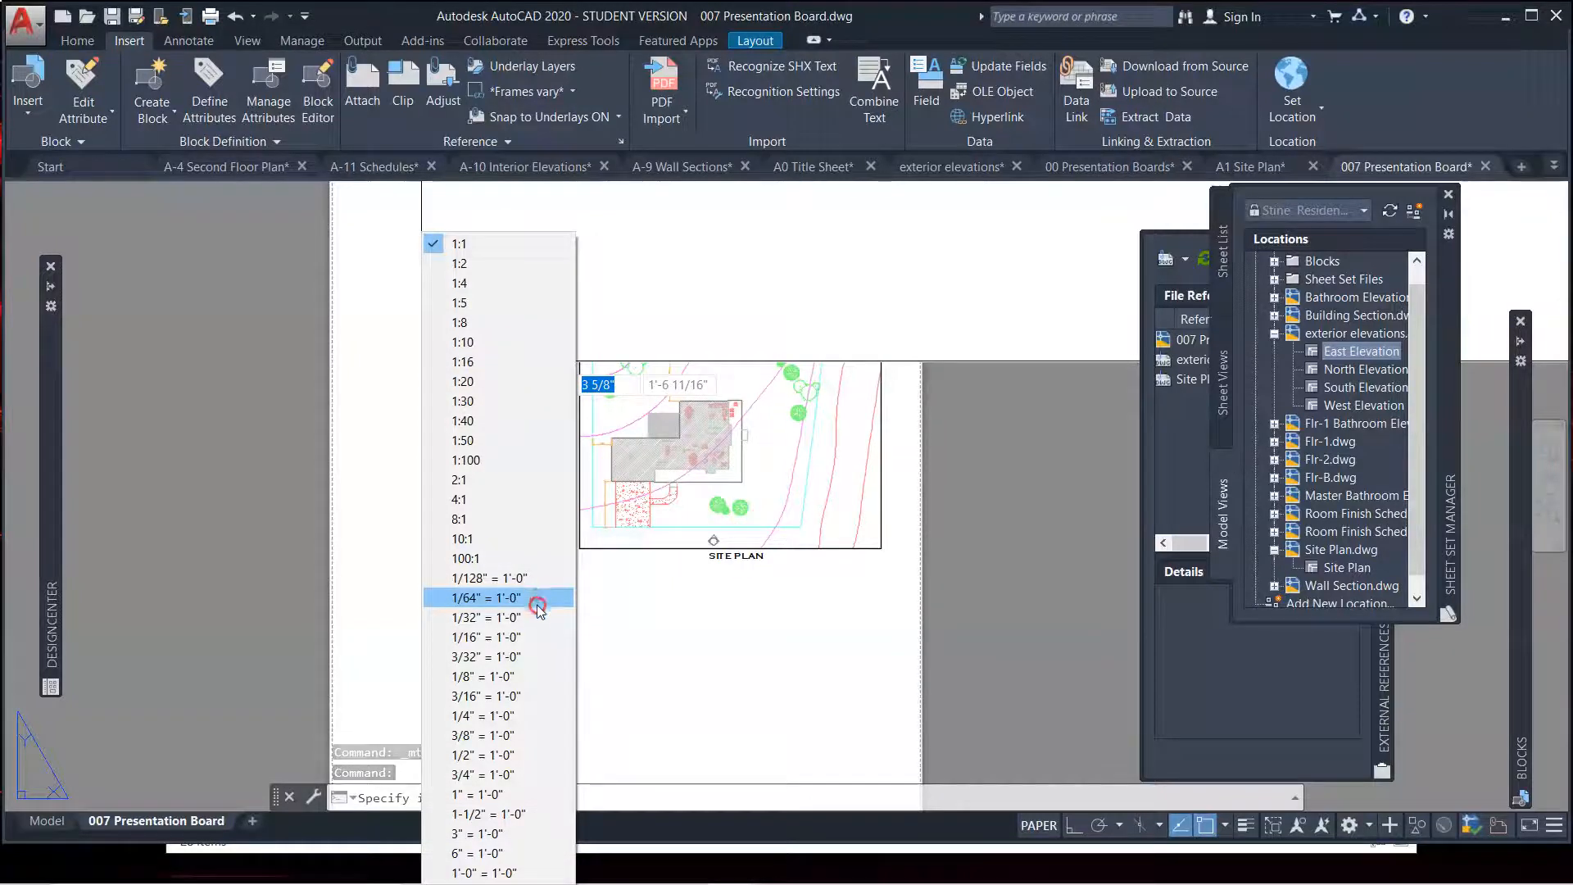
pyautogui.click(506, 677)
pyautogui.scroll(-3, 491, 684)
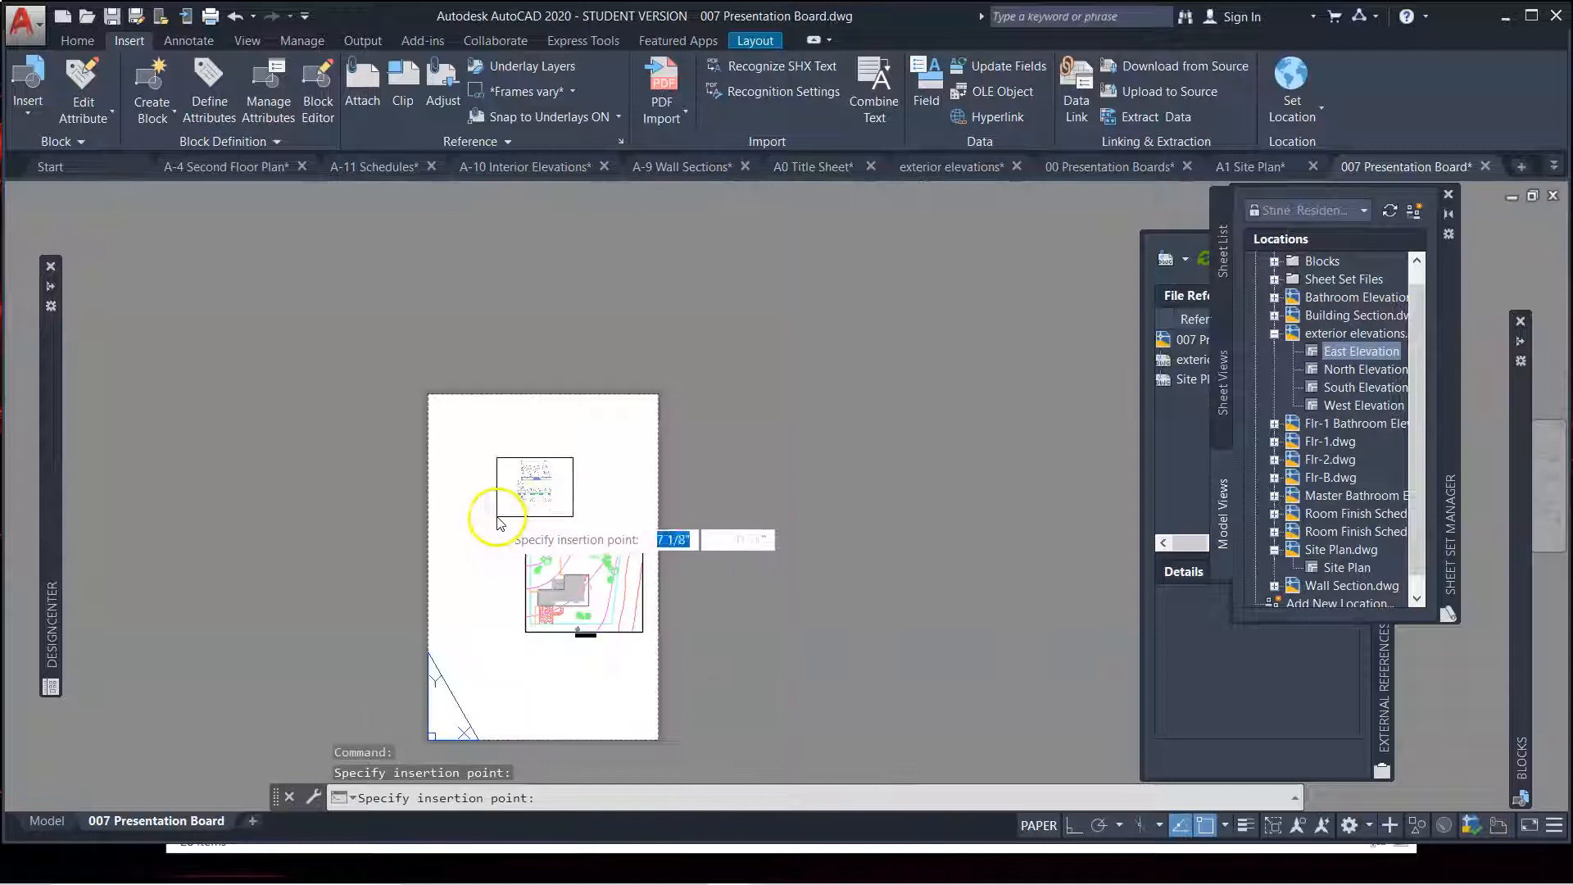
pyautogui.scroll(3, 501, 524)
pyautogui.rightClick(515, 466)
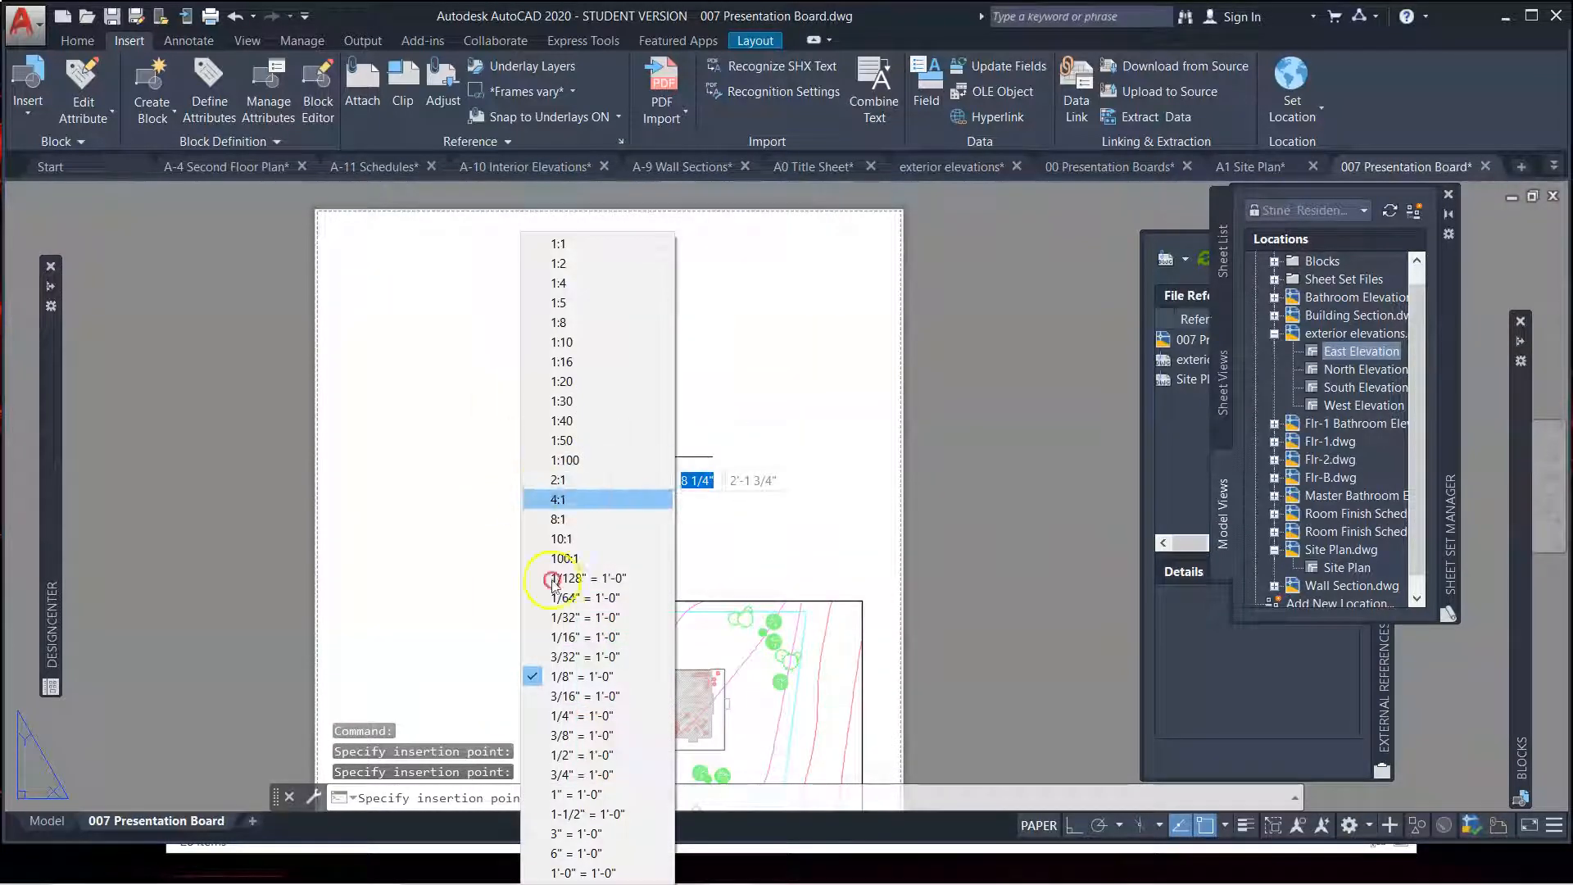
pyautogui.click(566, 657)
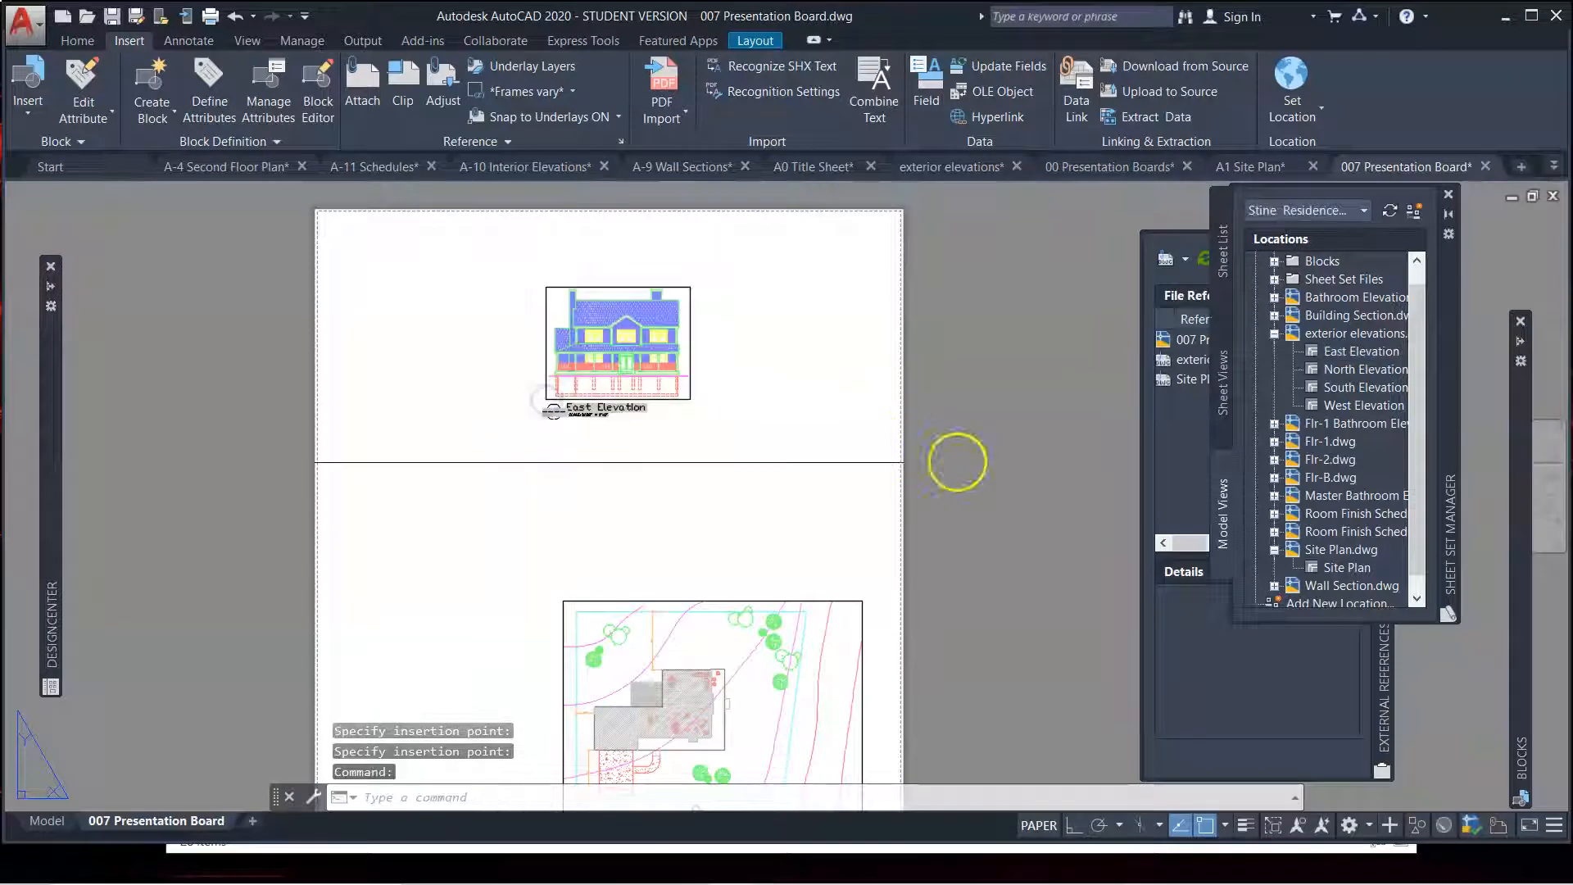
pyautogui.press('Escape')
# Delete the view label block below the East Elevation viewport
pyautogui.scroll(2, 607, 430)
pyautogui.click(648, 444)
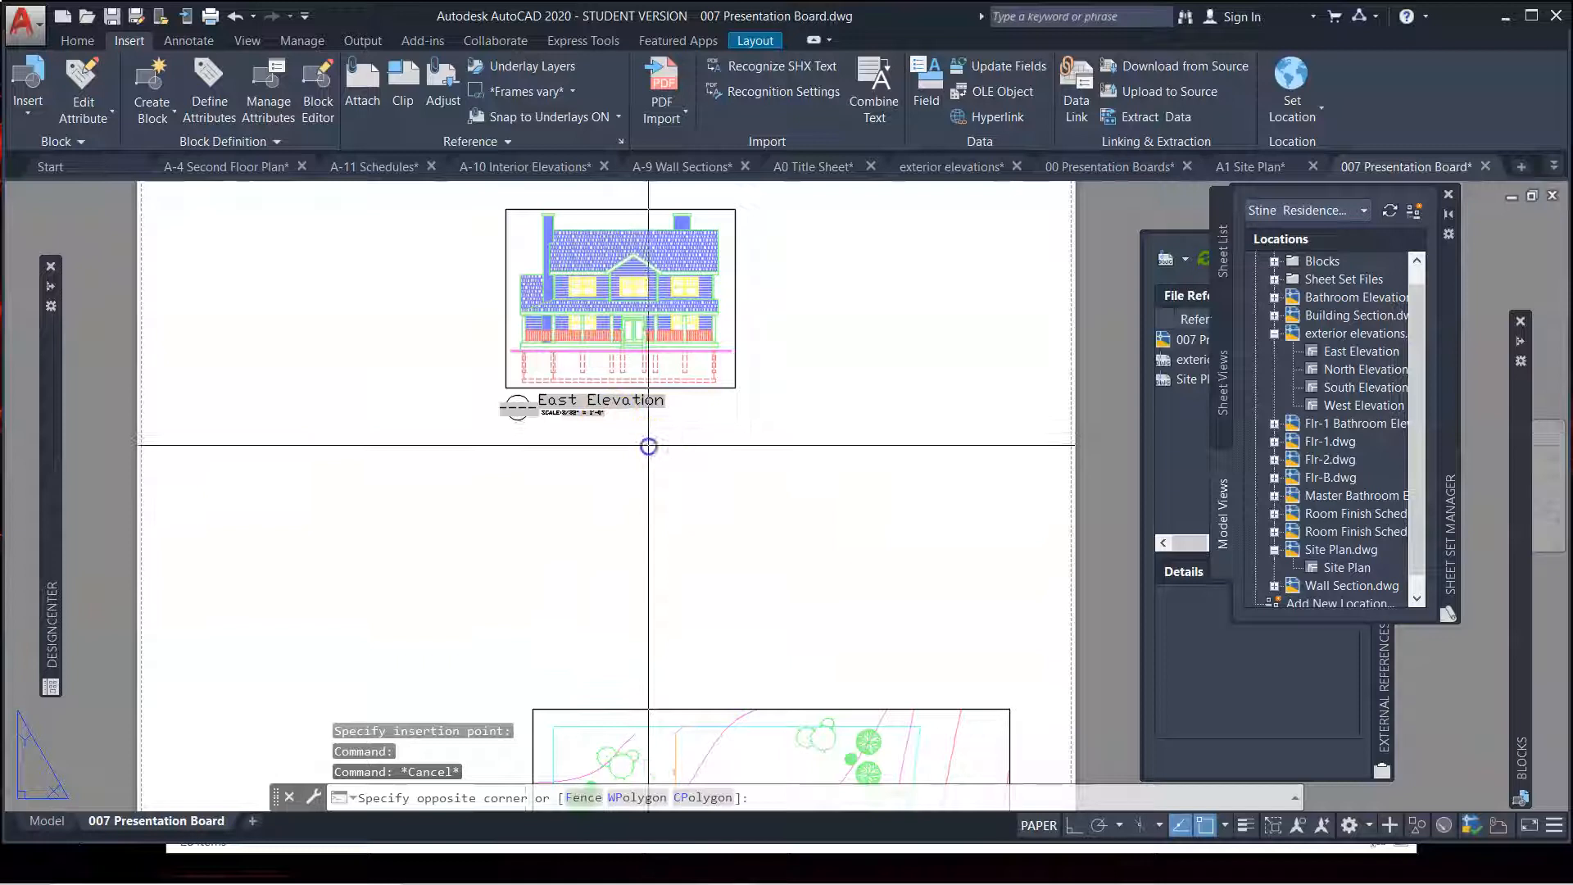
pyautogui.click(502, 402)
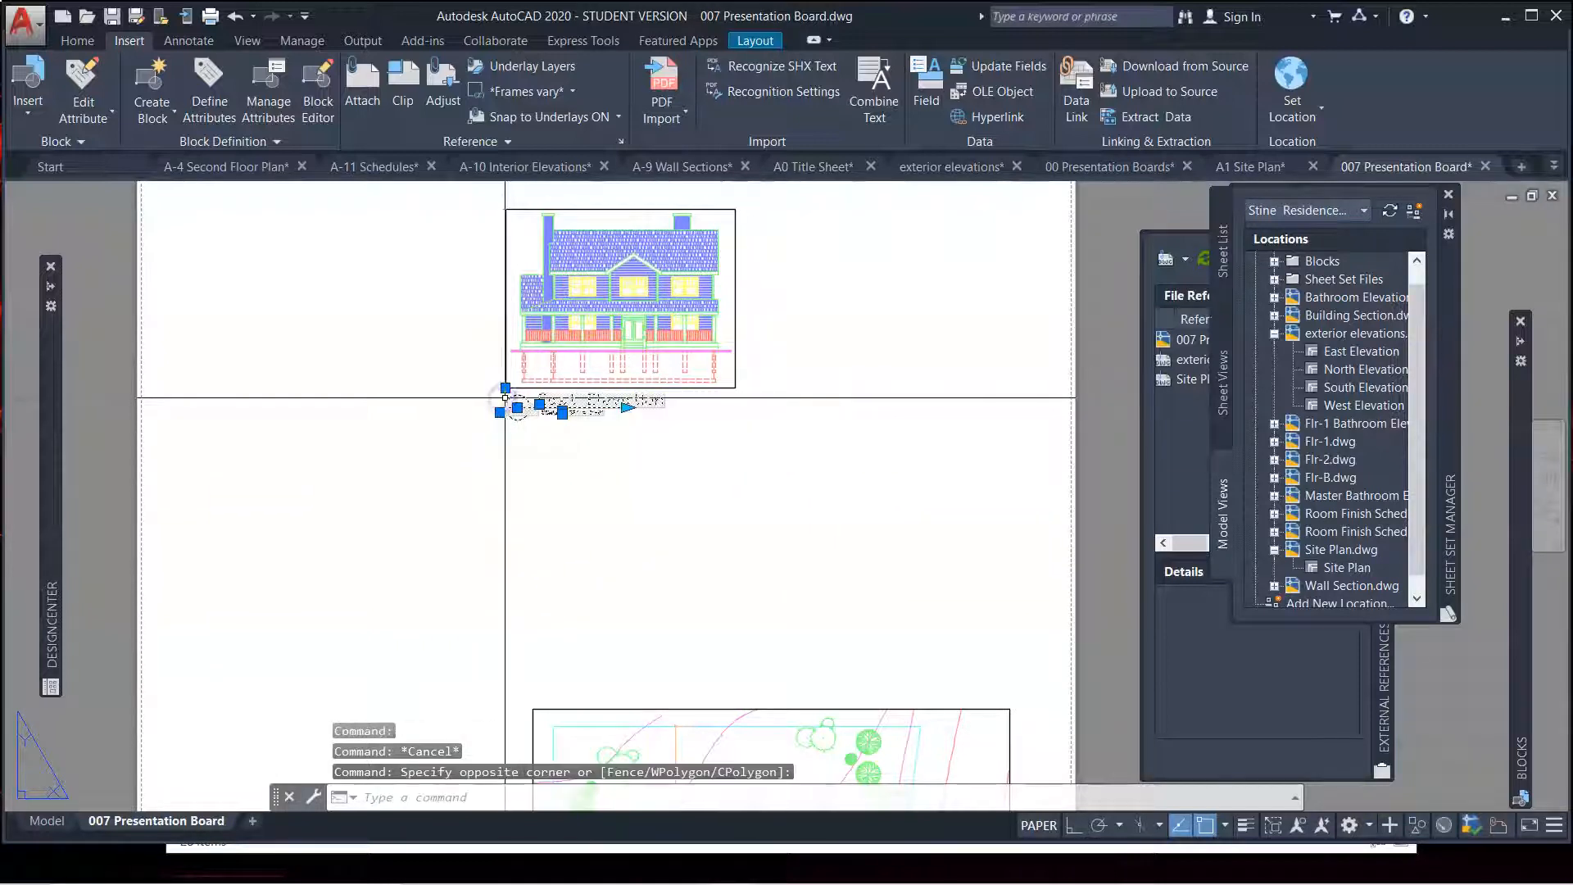
pyautogui.press('Delete')
# Copy the SITE PLAN title to just below the East Elevation viewport
pyautogui.scroll(-5, 535, 401)
pyautogui.scroll(5, 587, 534)
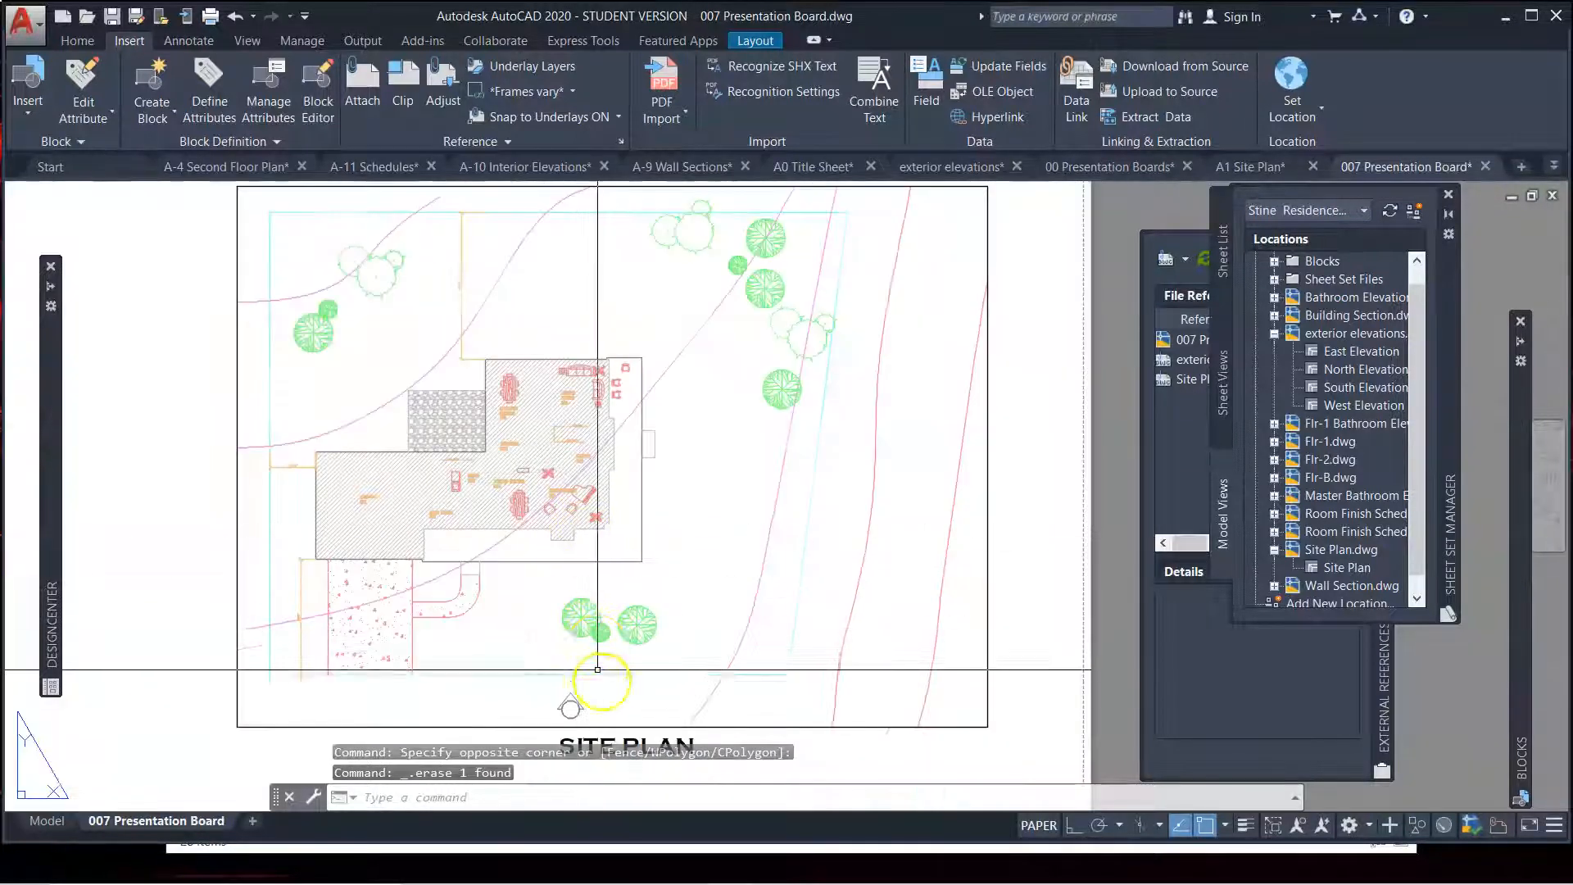
pyautogui.scroll(-3, 597, 684)
pyautogui.click(585, 604)
pyautogui.write('co')
pyautogui.press('Return')
pyautogui.click(596, 606)
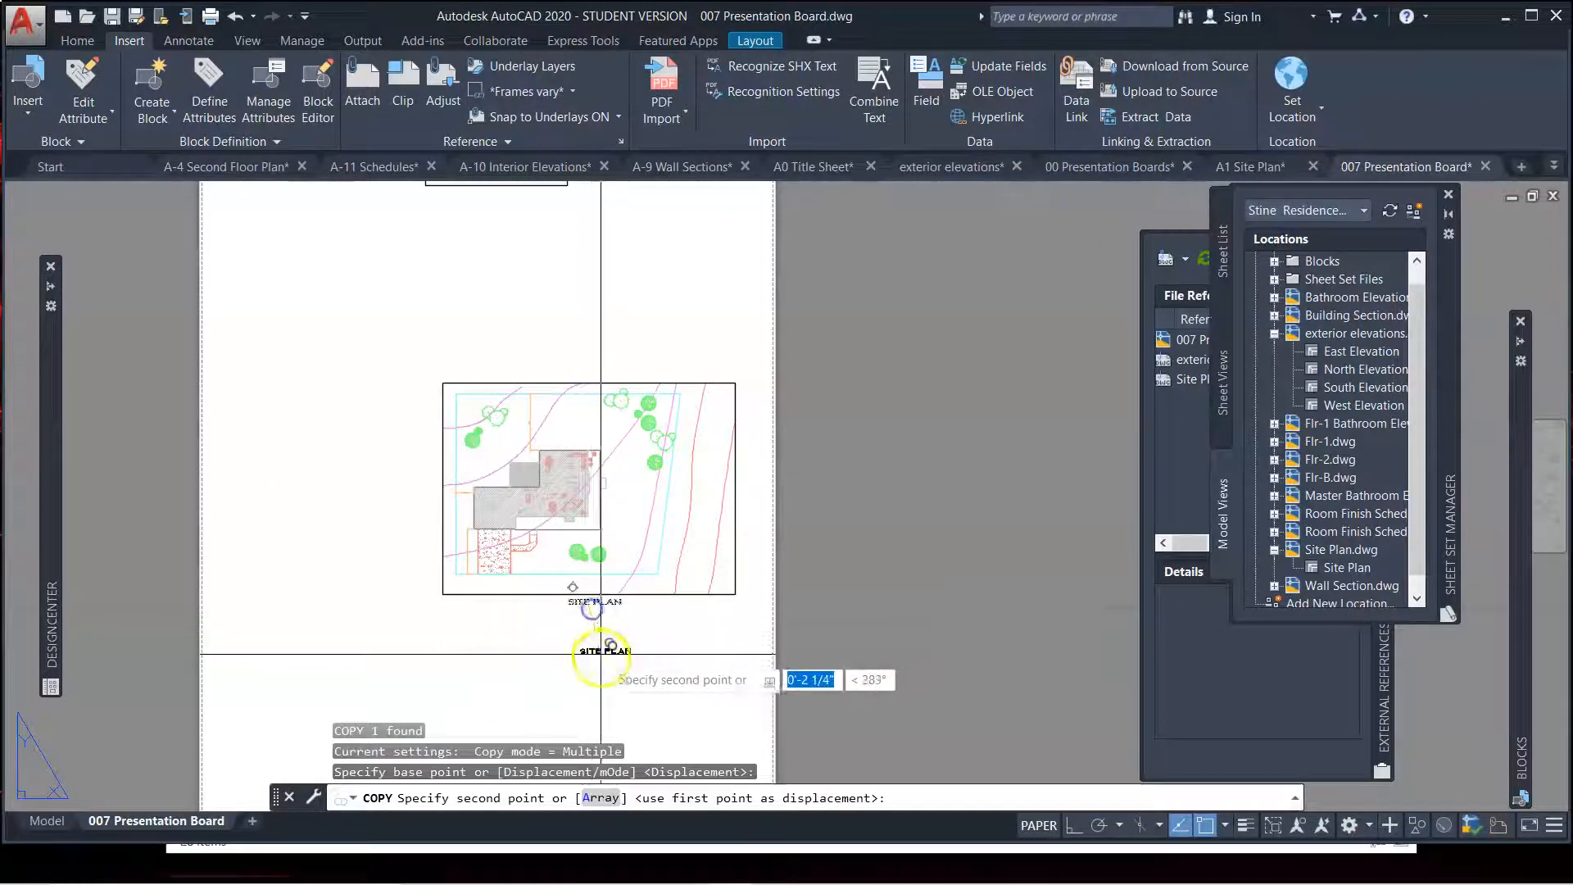
pyautogui.scroll(-4, 592, 410)
pyautogui.scroll(7, 702, 459)
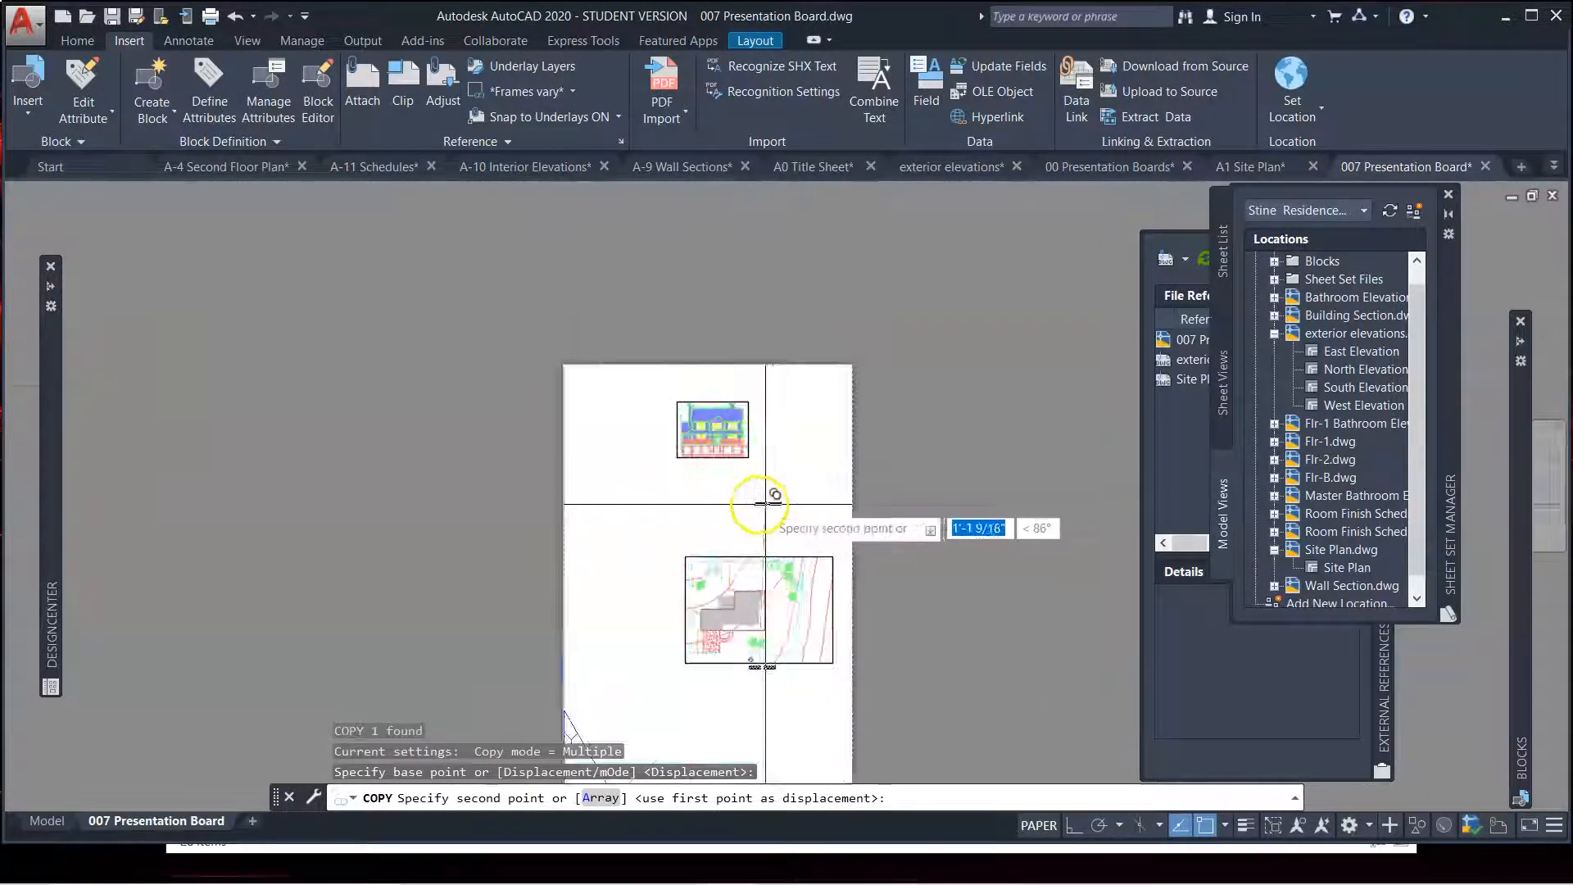
pyautogui.click(520, 279)
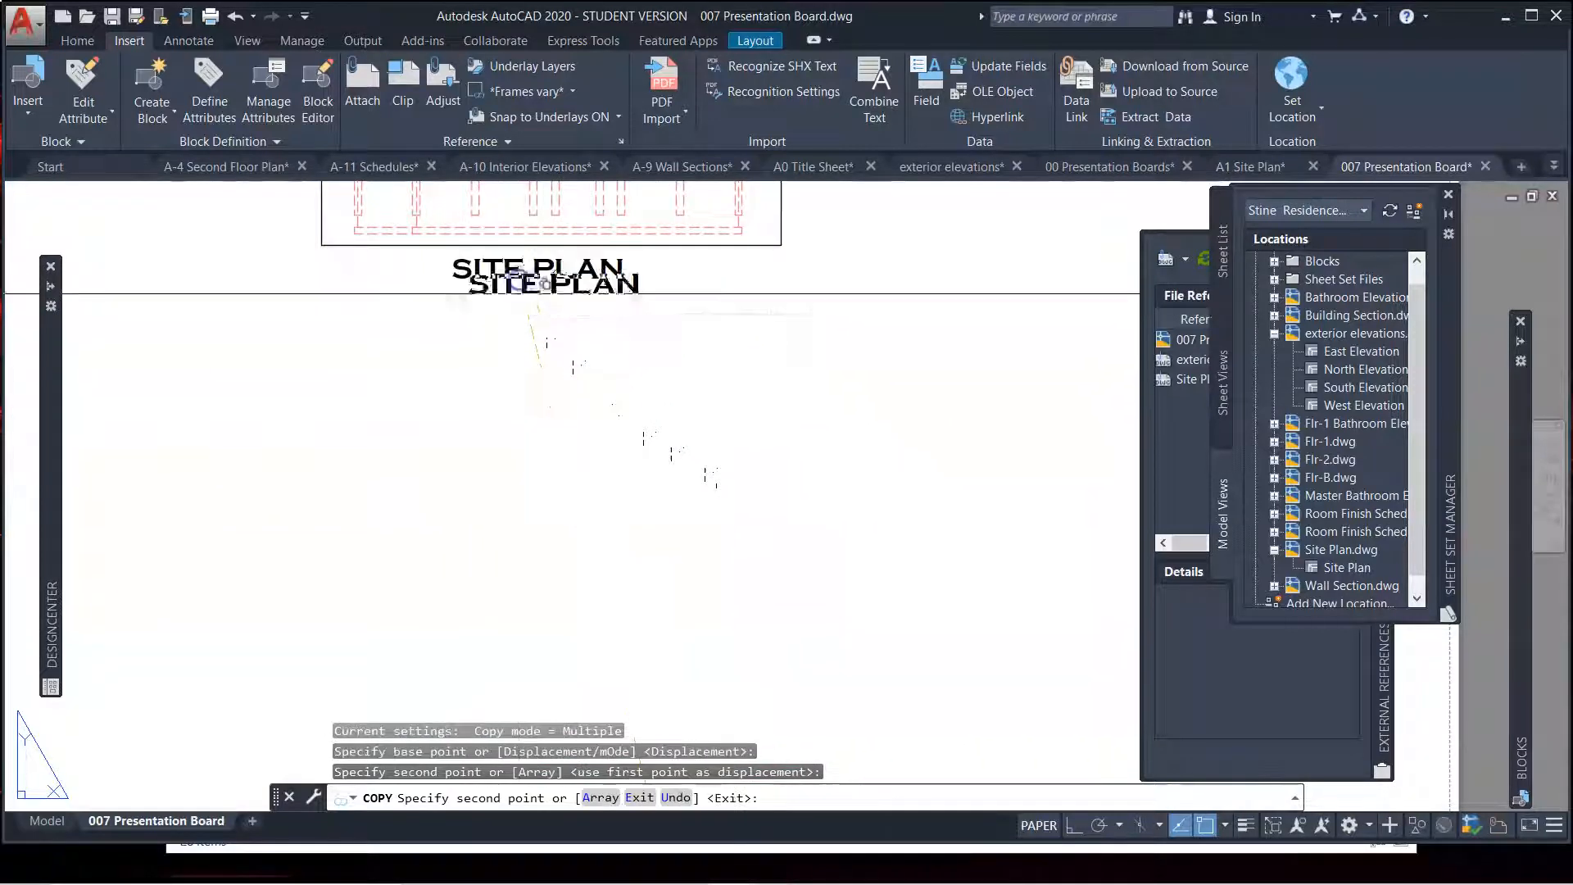
pyautogui.press('Escape')
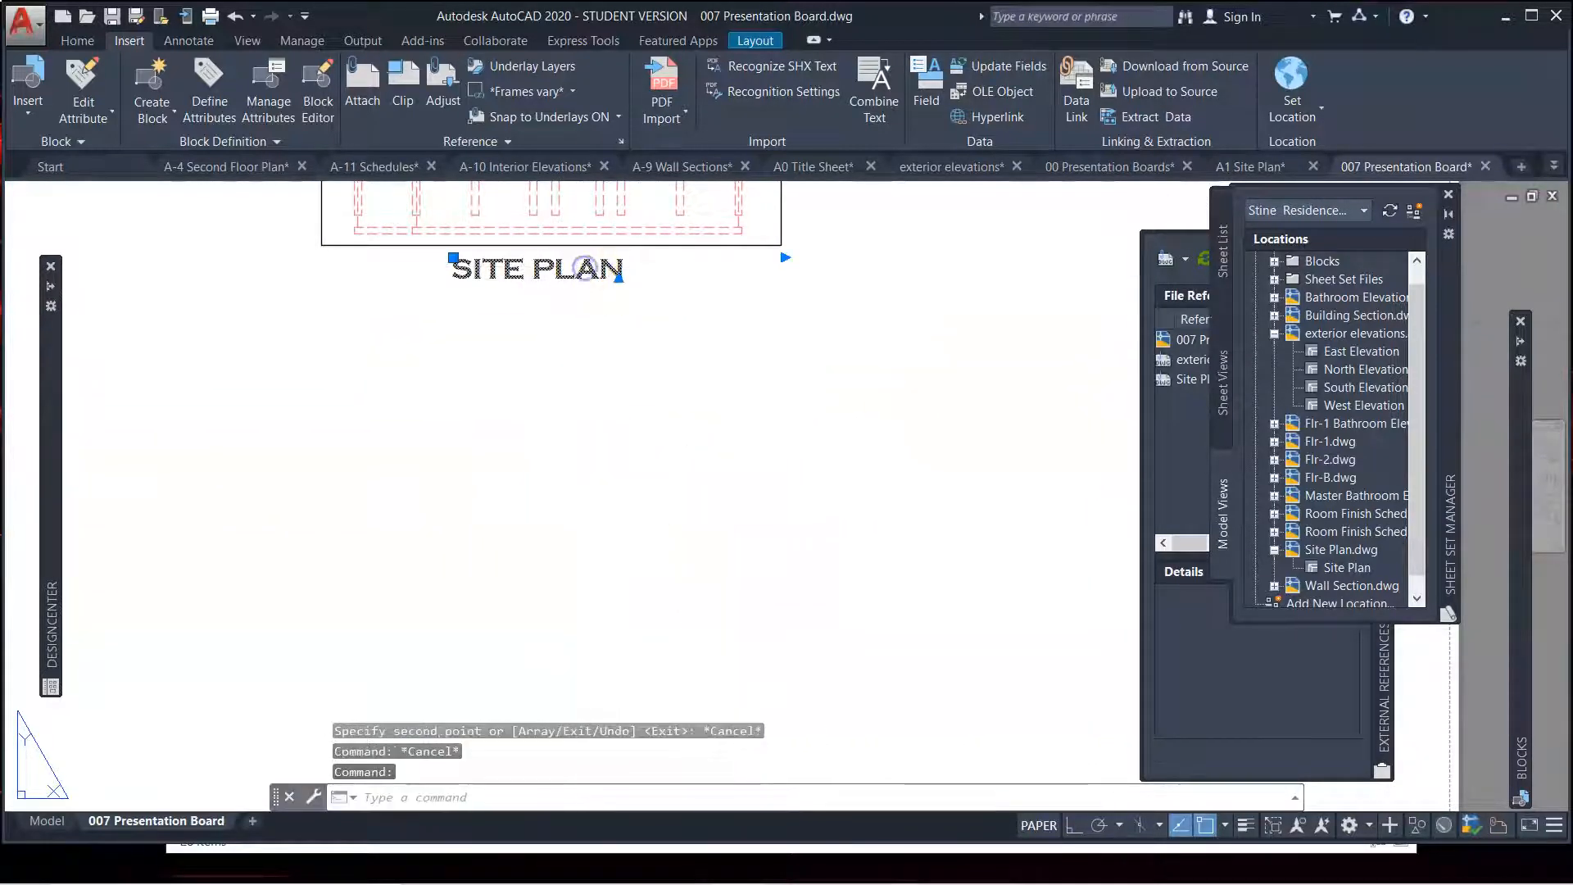
# Change the copied title's text to EAST ELEVATION
pyautogui.doubleClick(571, 277)
pyautogui.hotkey('ctrl', 'a')
pyautogui.write('EAS')
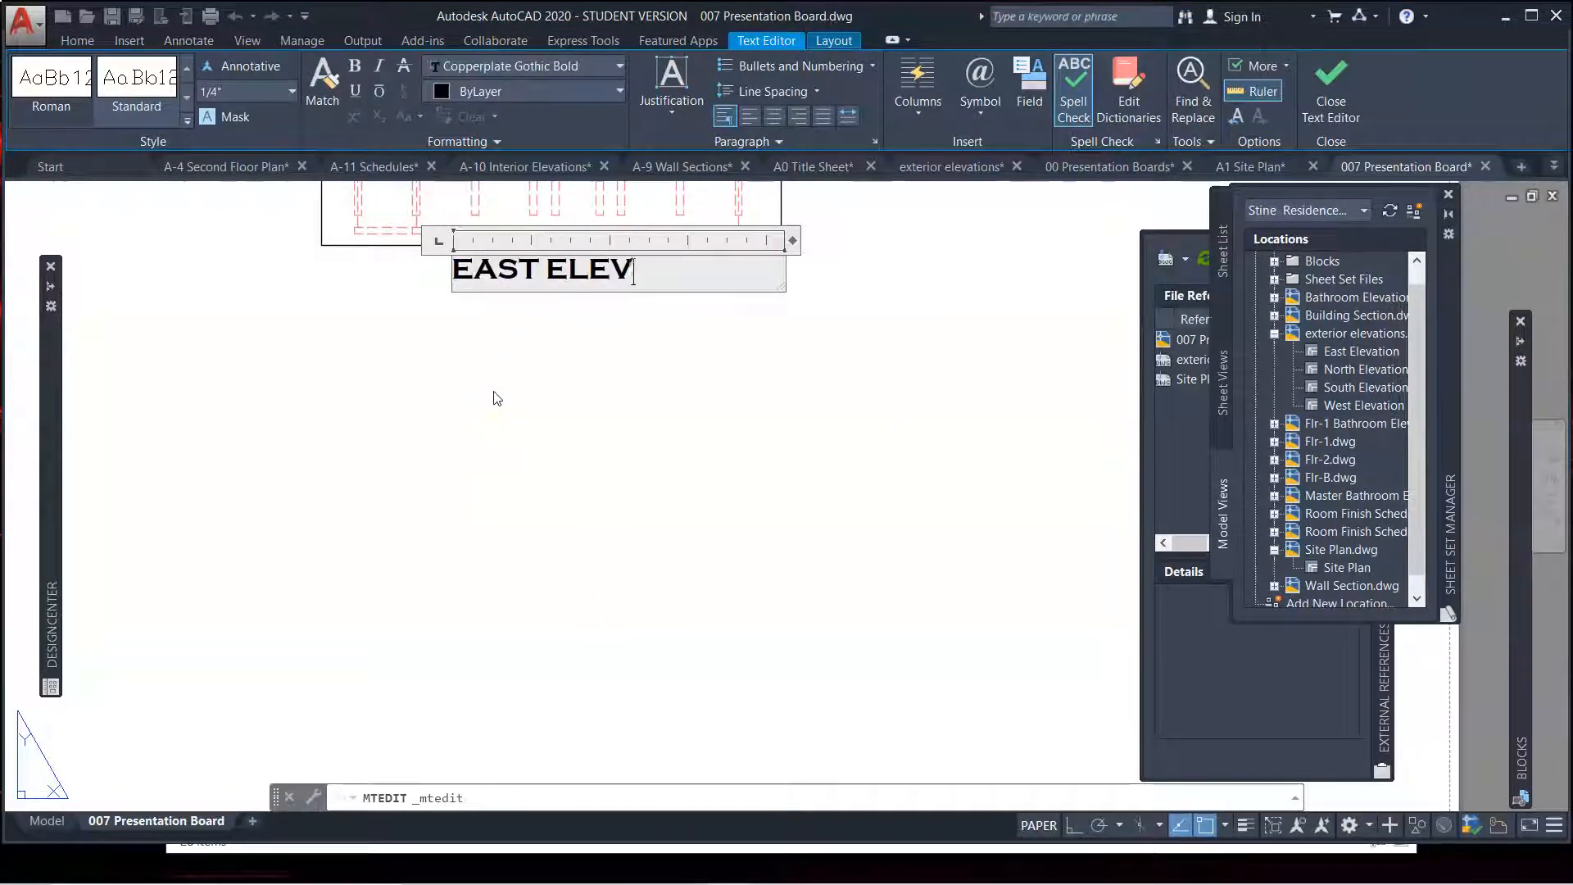
pyautogui.click(816, 337)
# Move the EAST ELEVATION title slightly to the left to centre it beneath its viewport
pyautogui.click(583, 341)
pyautogui.click(441, 265)
pyautogui.write('M')
pyautogui.press('Return')
pyautogui.click(686, 352)
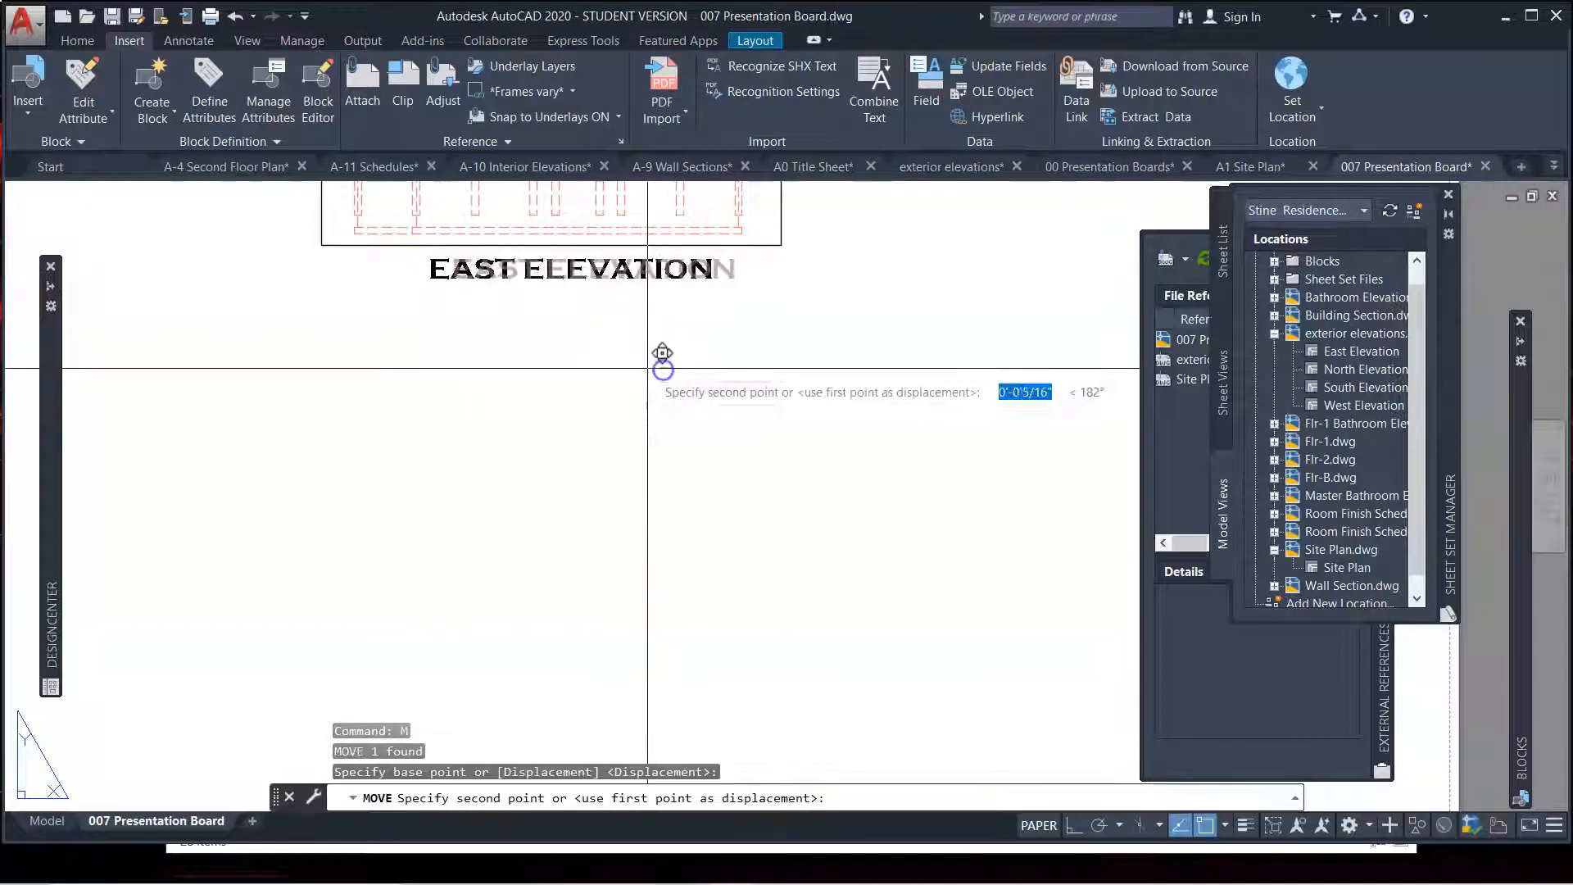
pyautogui.click(647, 347)
pyautogui.scroll(-5, 656, 347)
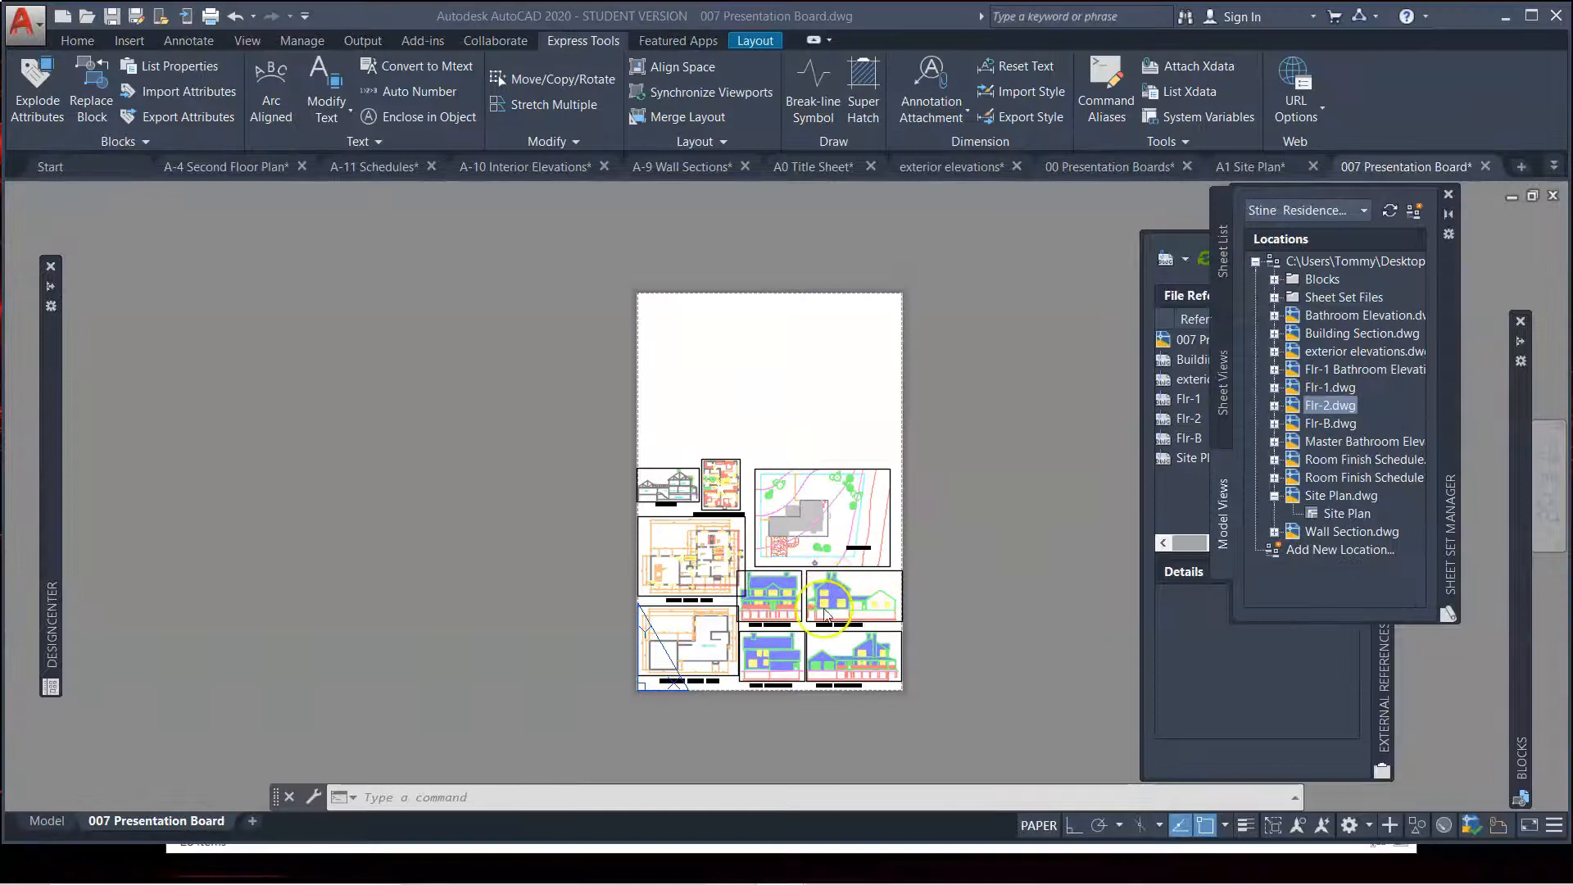
pyautogui.scroll(4, 766, 625)
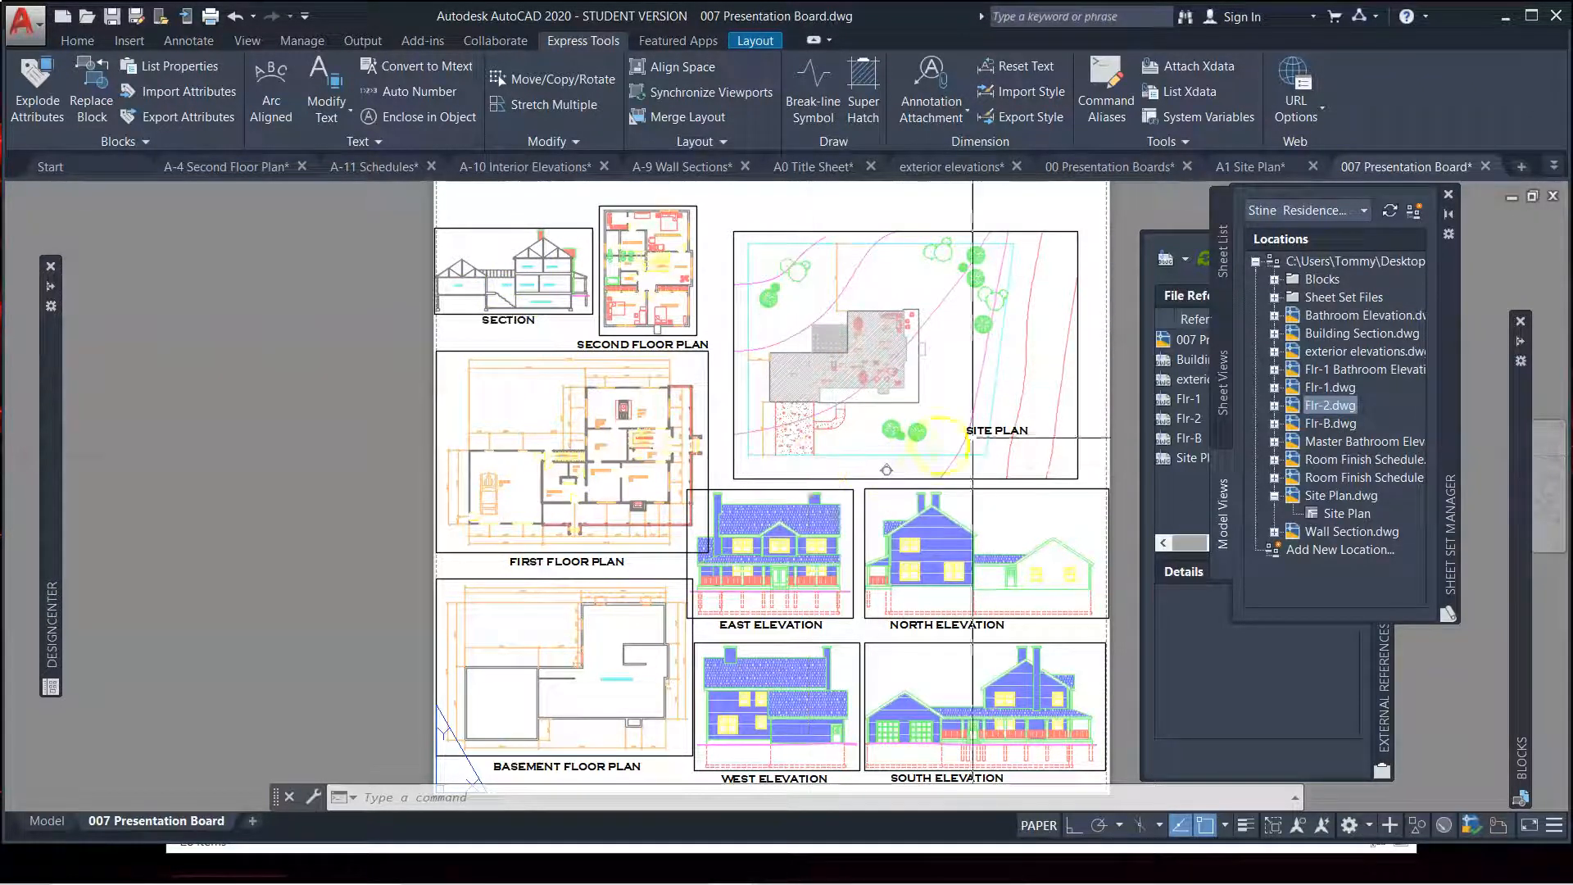
pyautogui.scroll(-4, 830, 611)
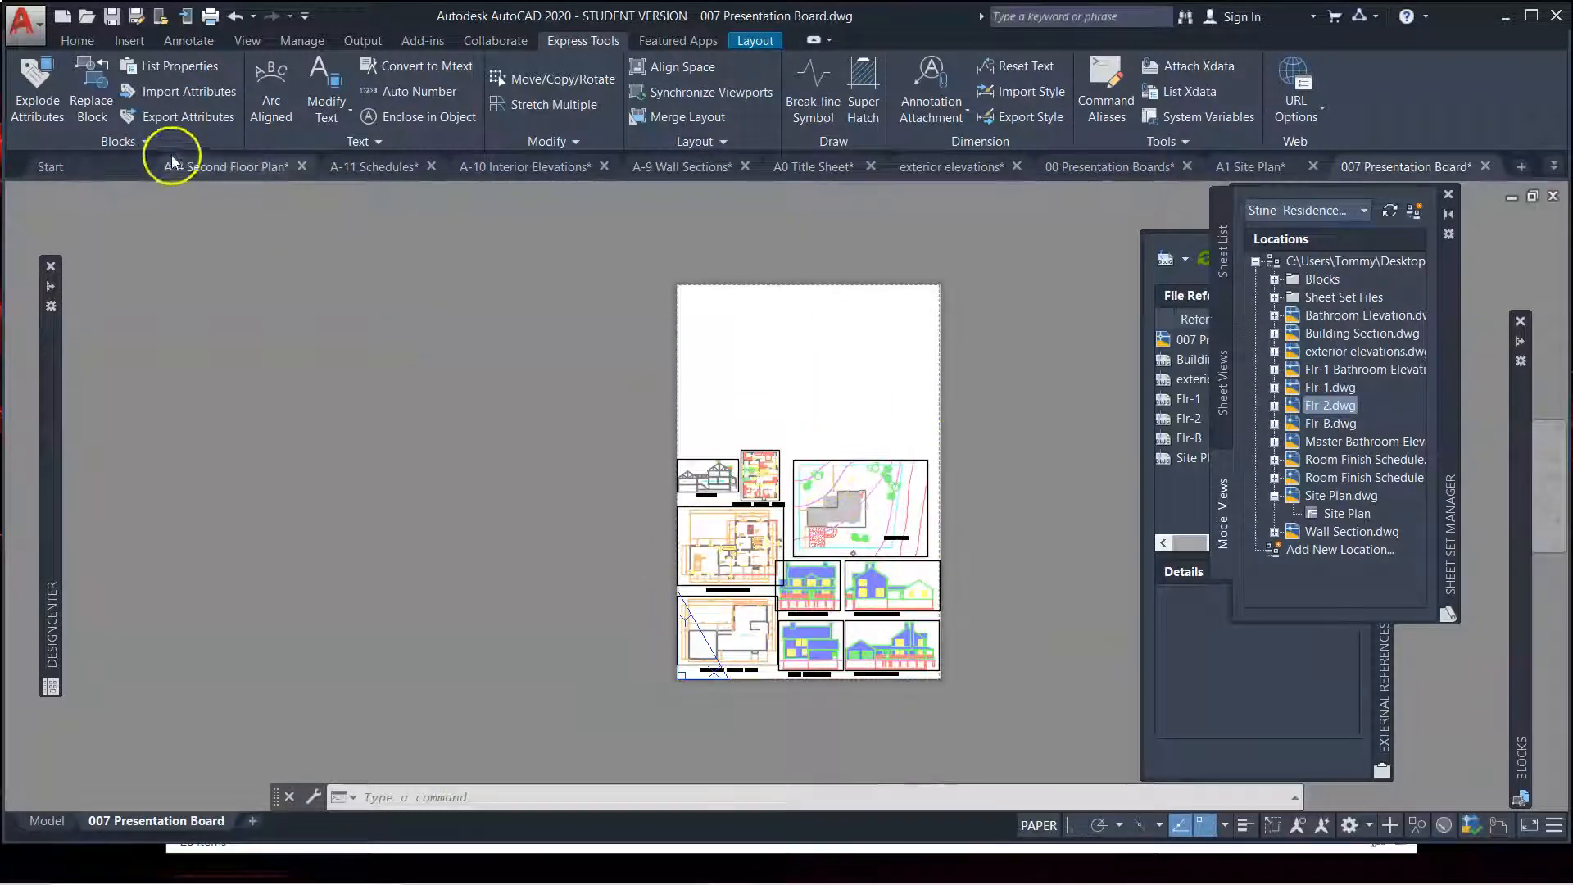
pyautogui.click(129, 40)
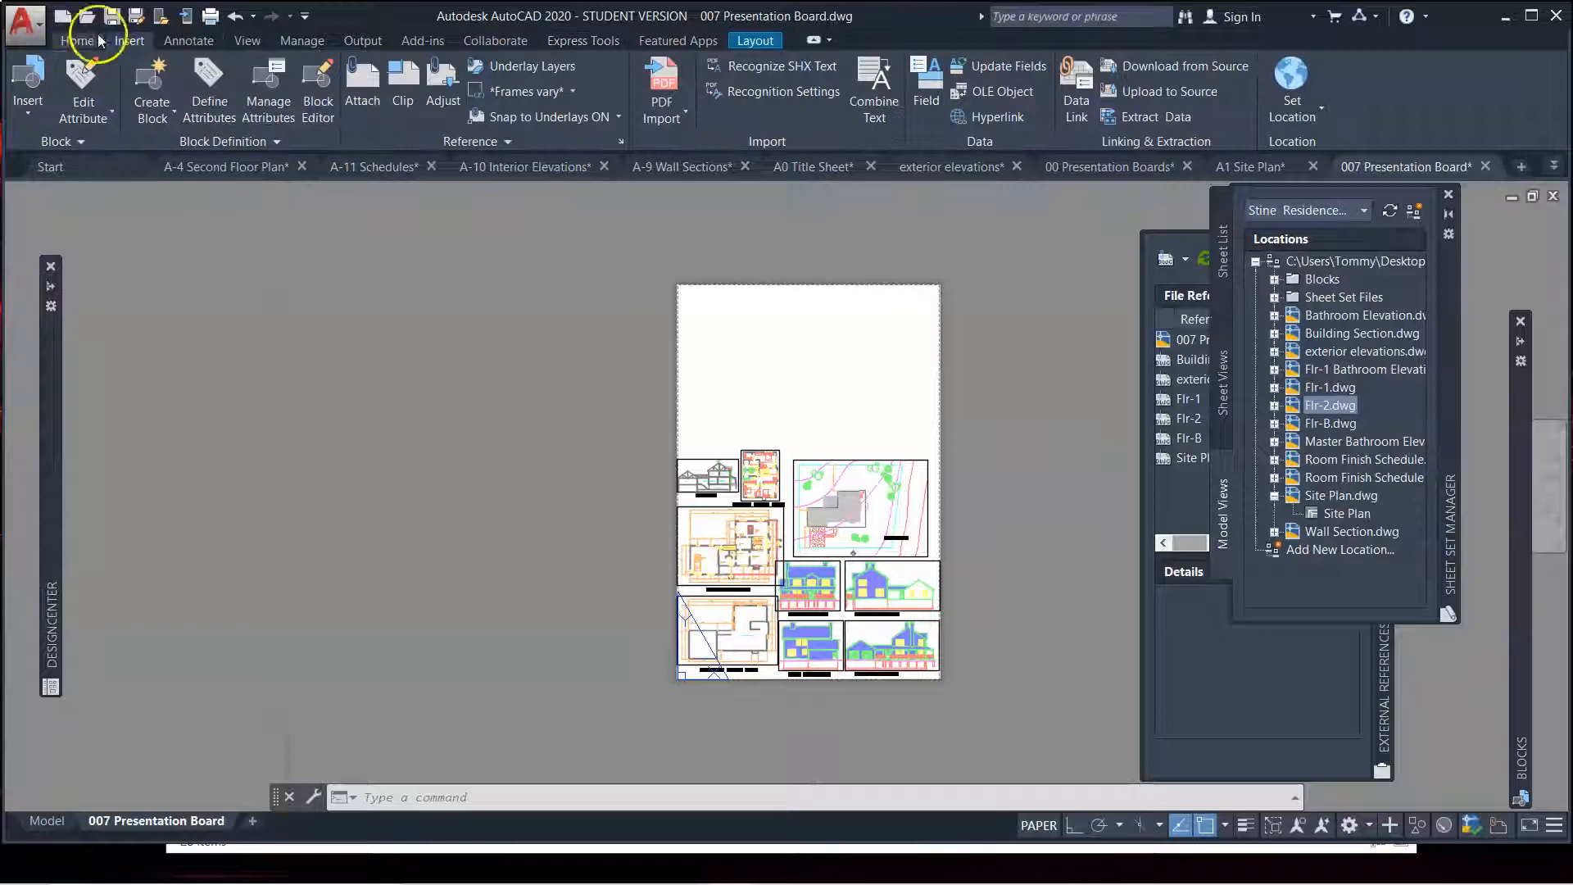
# Attach the House image above the drawings, inserted at the sheet's left edge and scaled on-screen to about the sheet's width
pyautogui.click(363, 91)
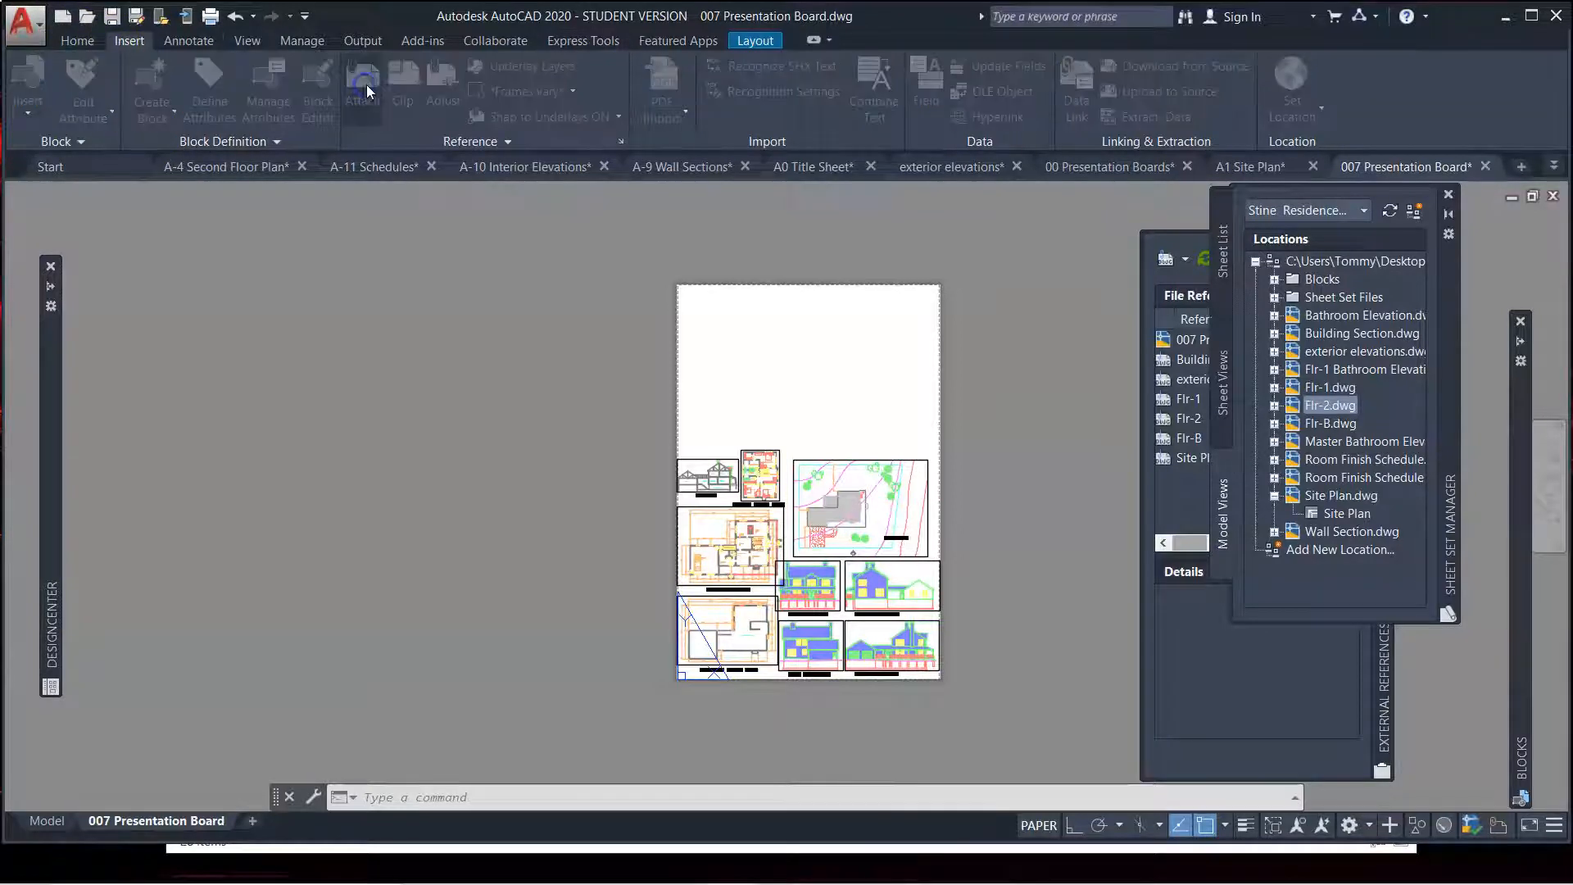
pyautogui.click(593, 405)
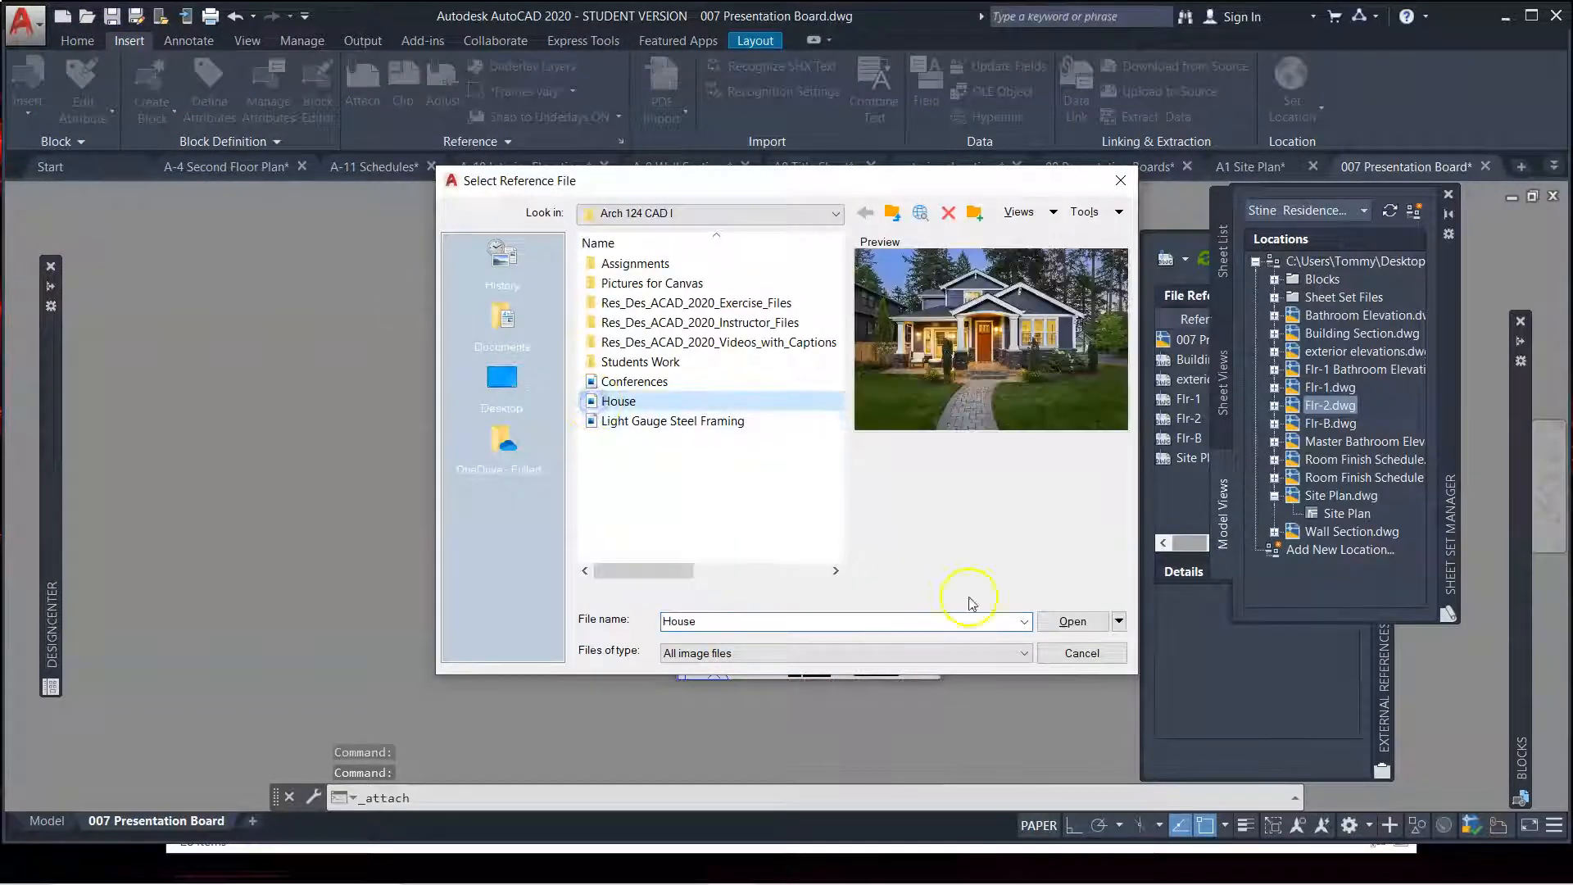
pyautogui.click(1073, 621)
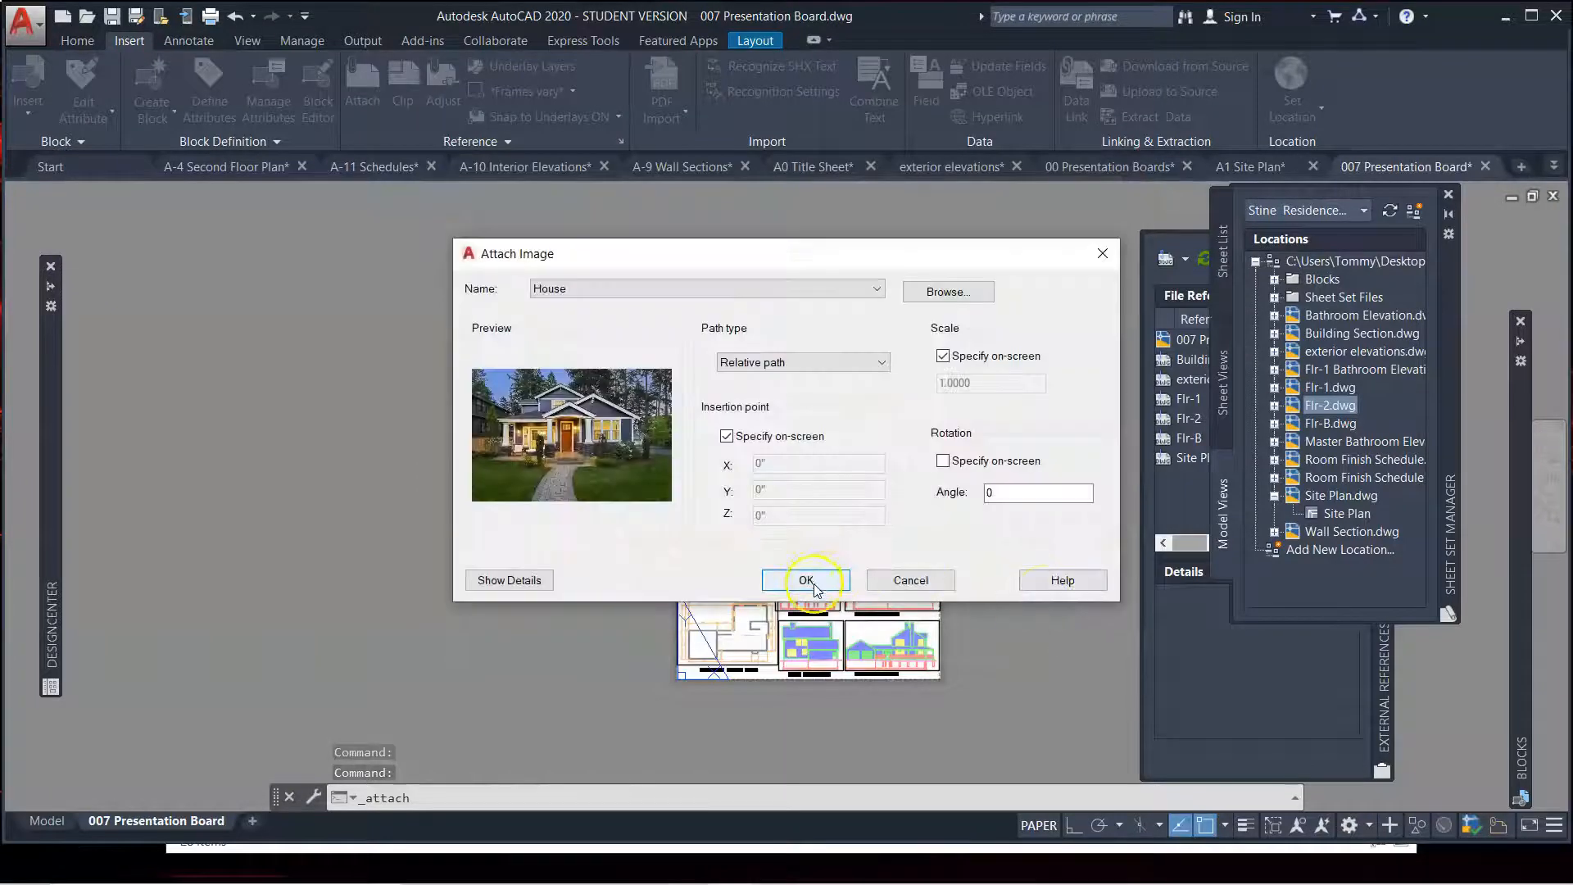
pyautogui.click(807, 580)
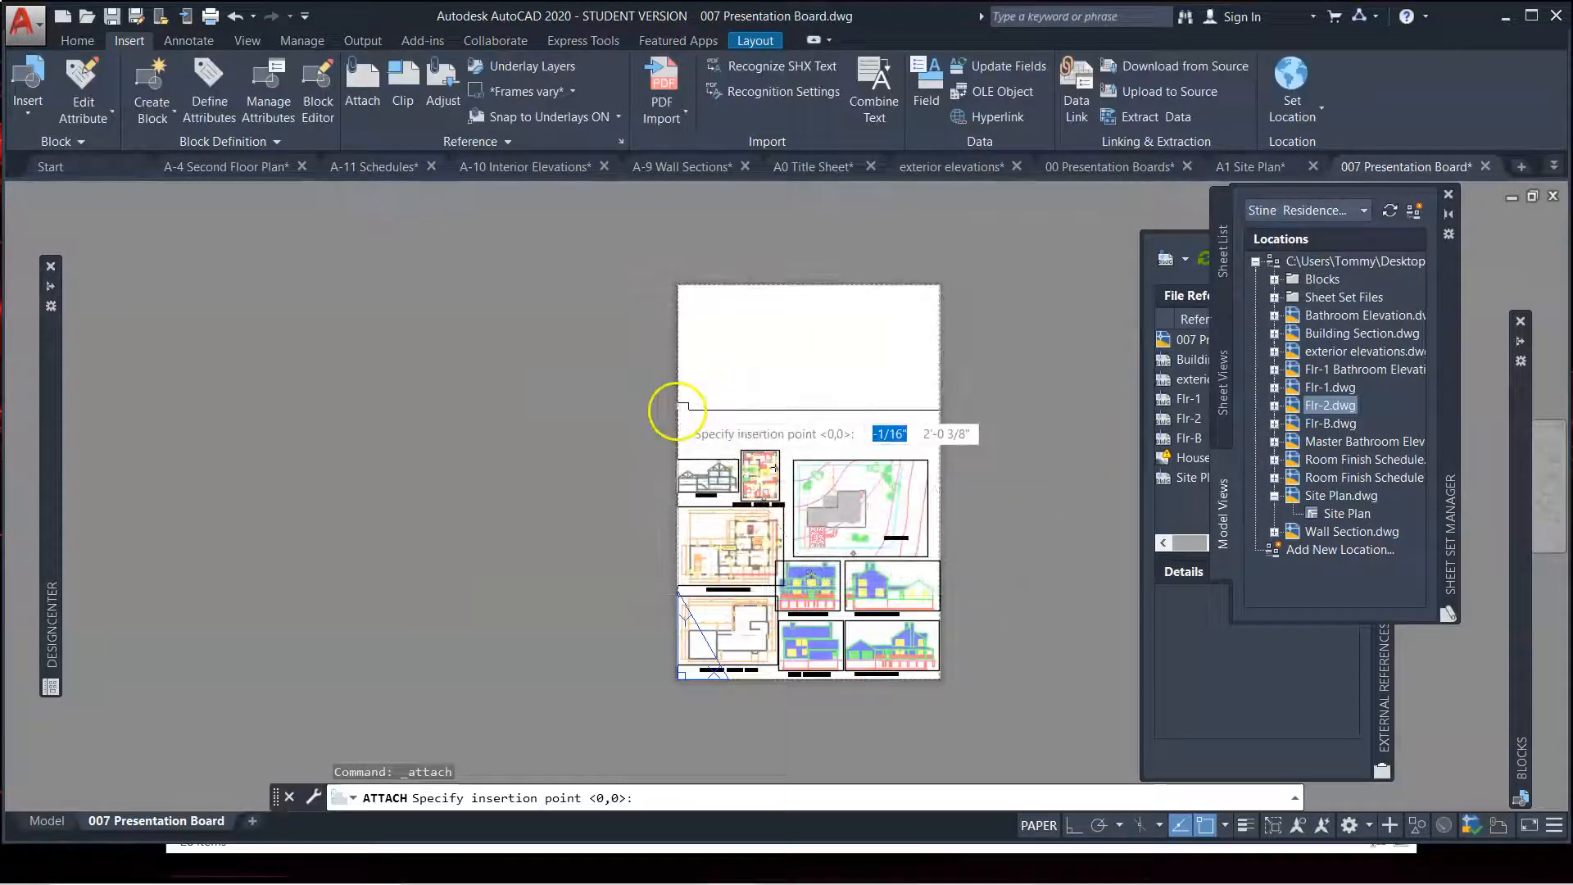
pyautogui.click(679, 408)
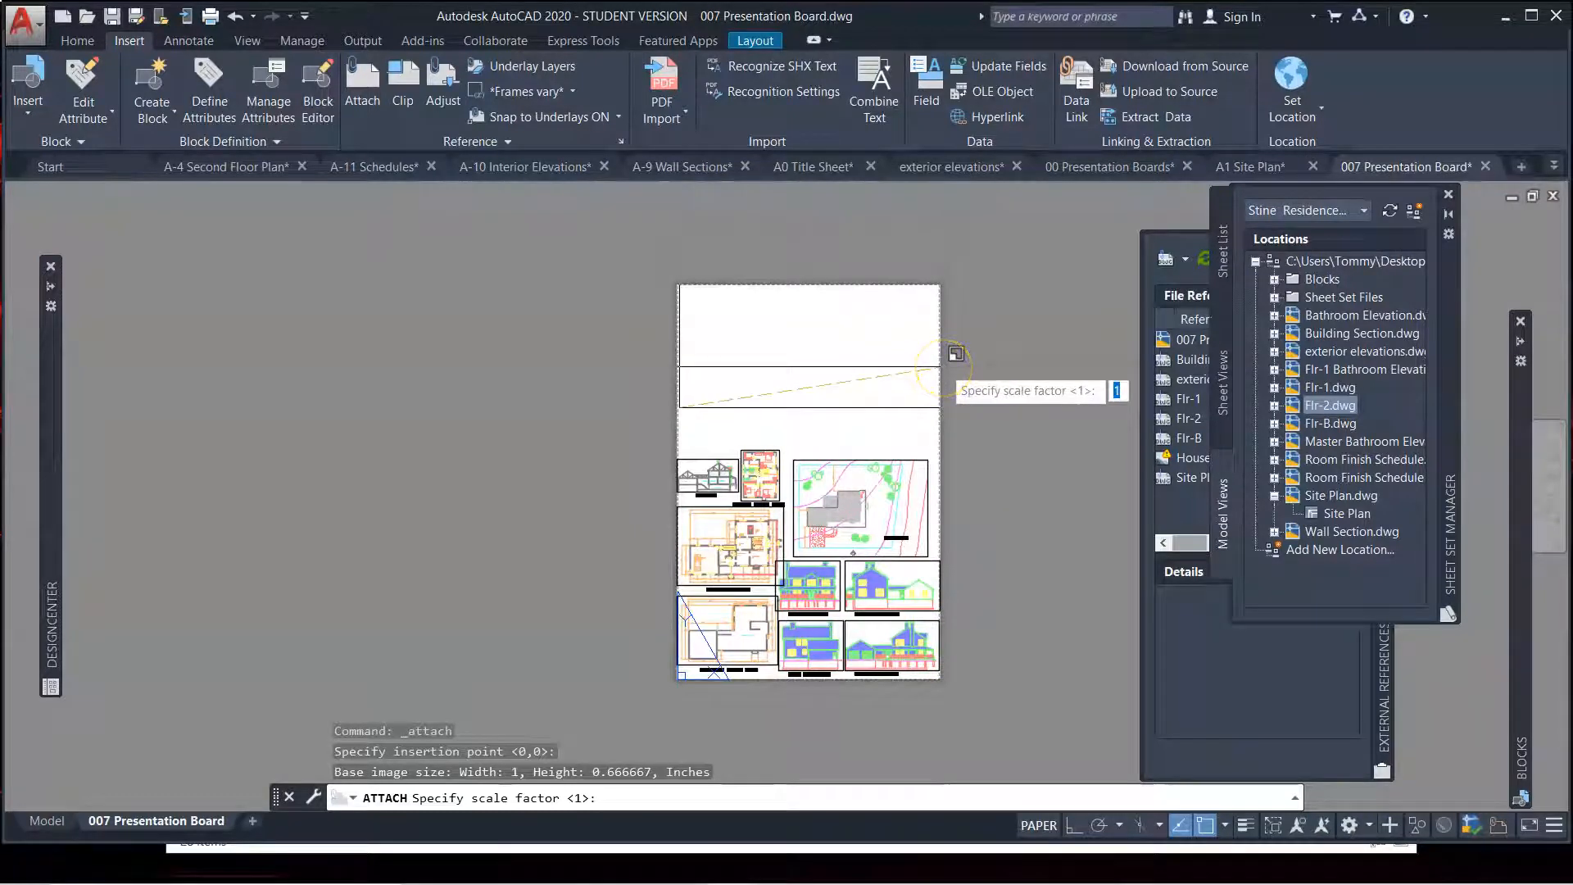
pyautogui.click(944, 368)
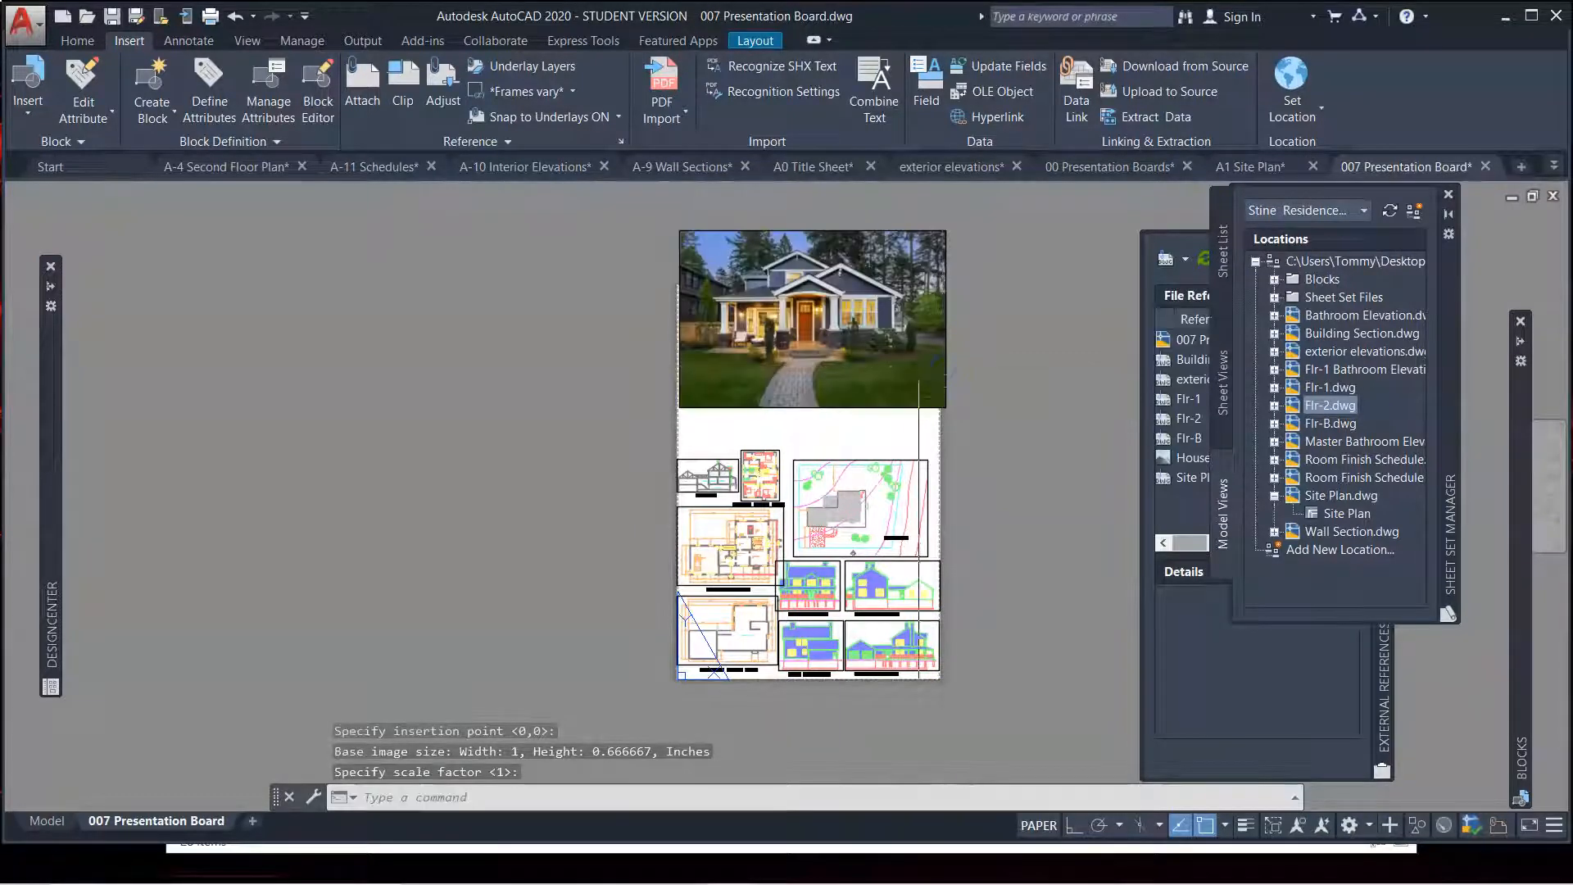
# Move the house image down so its lower edge sits just above the plan and section viewports
pyautogui.write('m')
pyautogui.press('Return')
pyautogui.click(1011, 357)
pyautogui.click(922, 387)
pyautogui.press('Return')
pyautogui.click(945, 407)
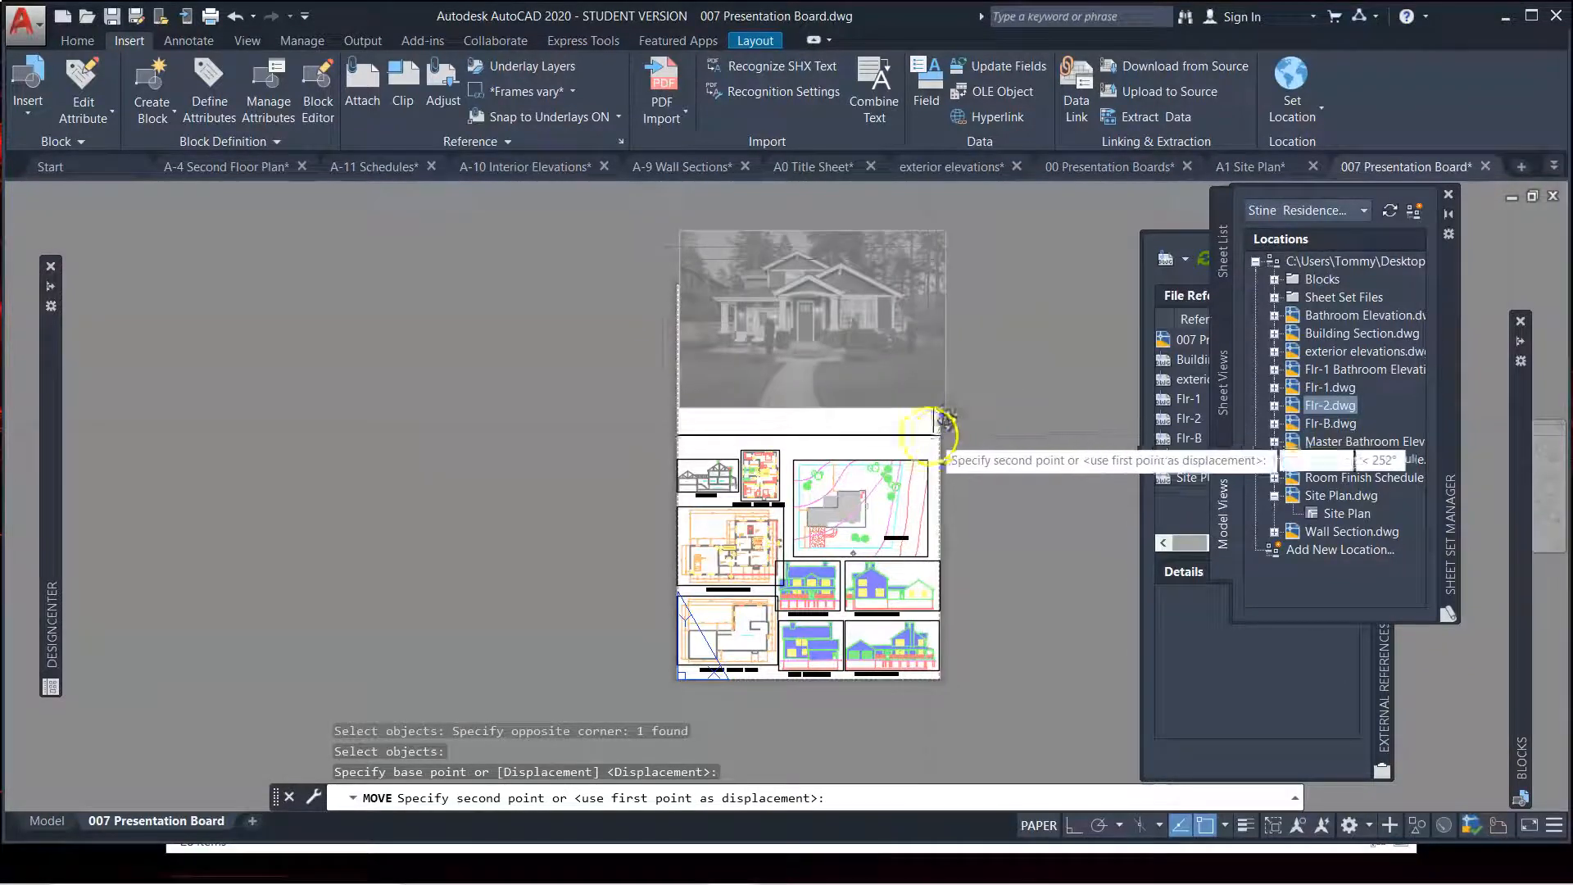
pyautogui.click(951, 427)
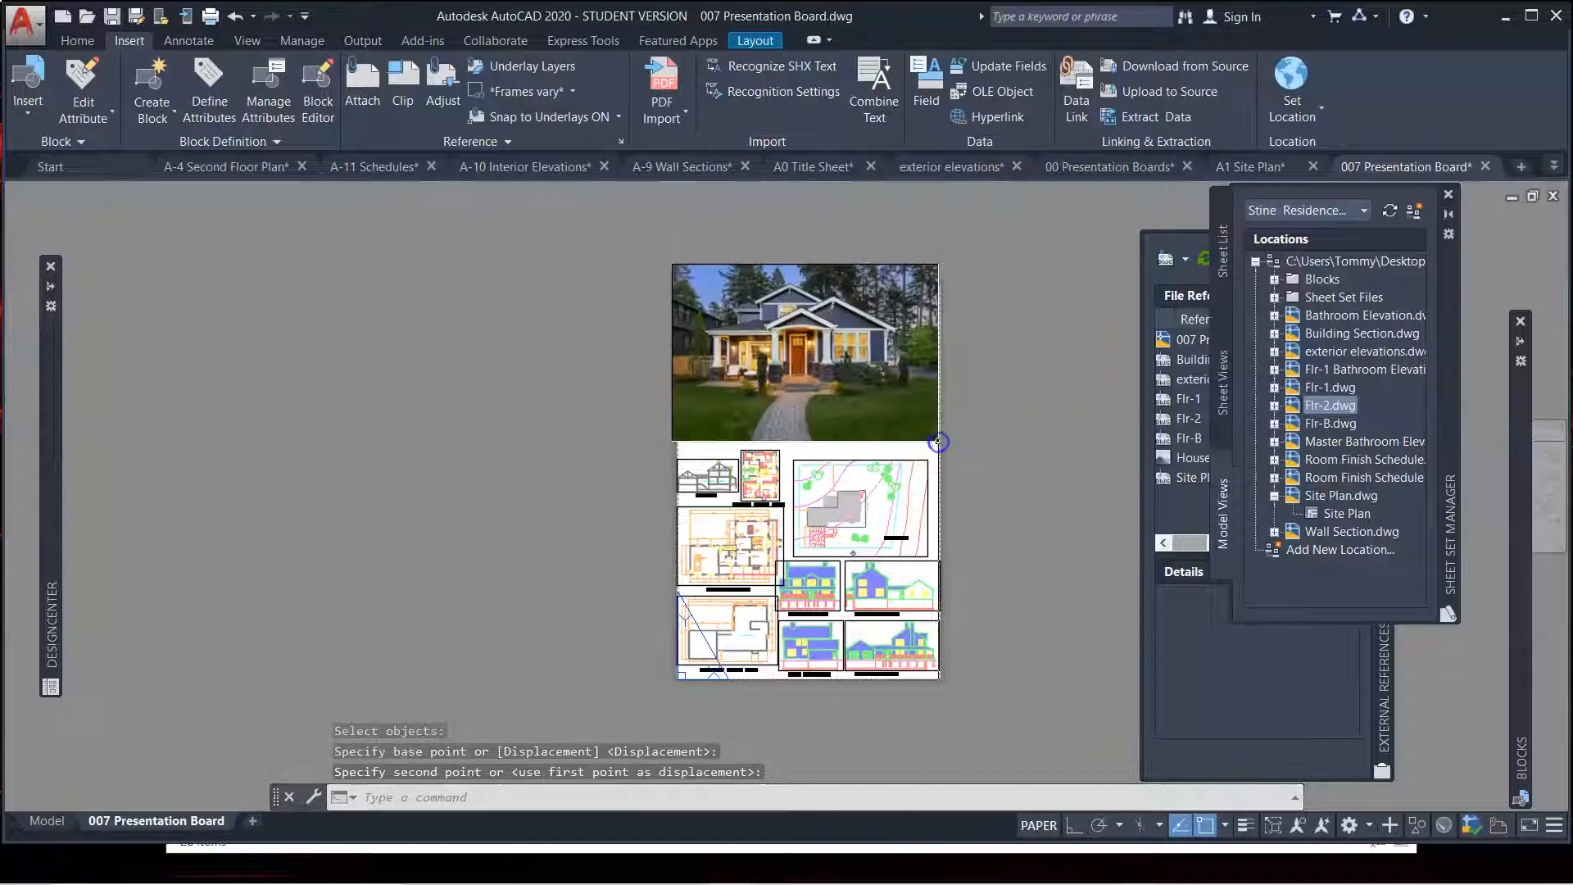
# Shift the house image slightly to the right to line it up with the sheet's side edges
pyautogui.scroll(2, 811, 416)
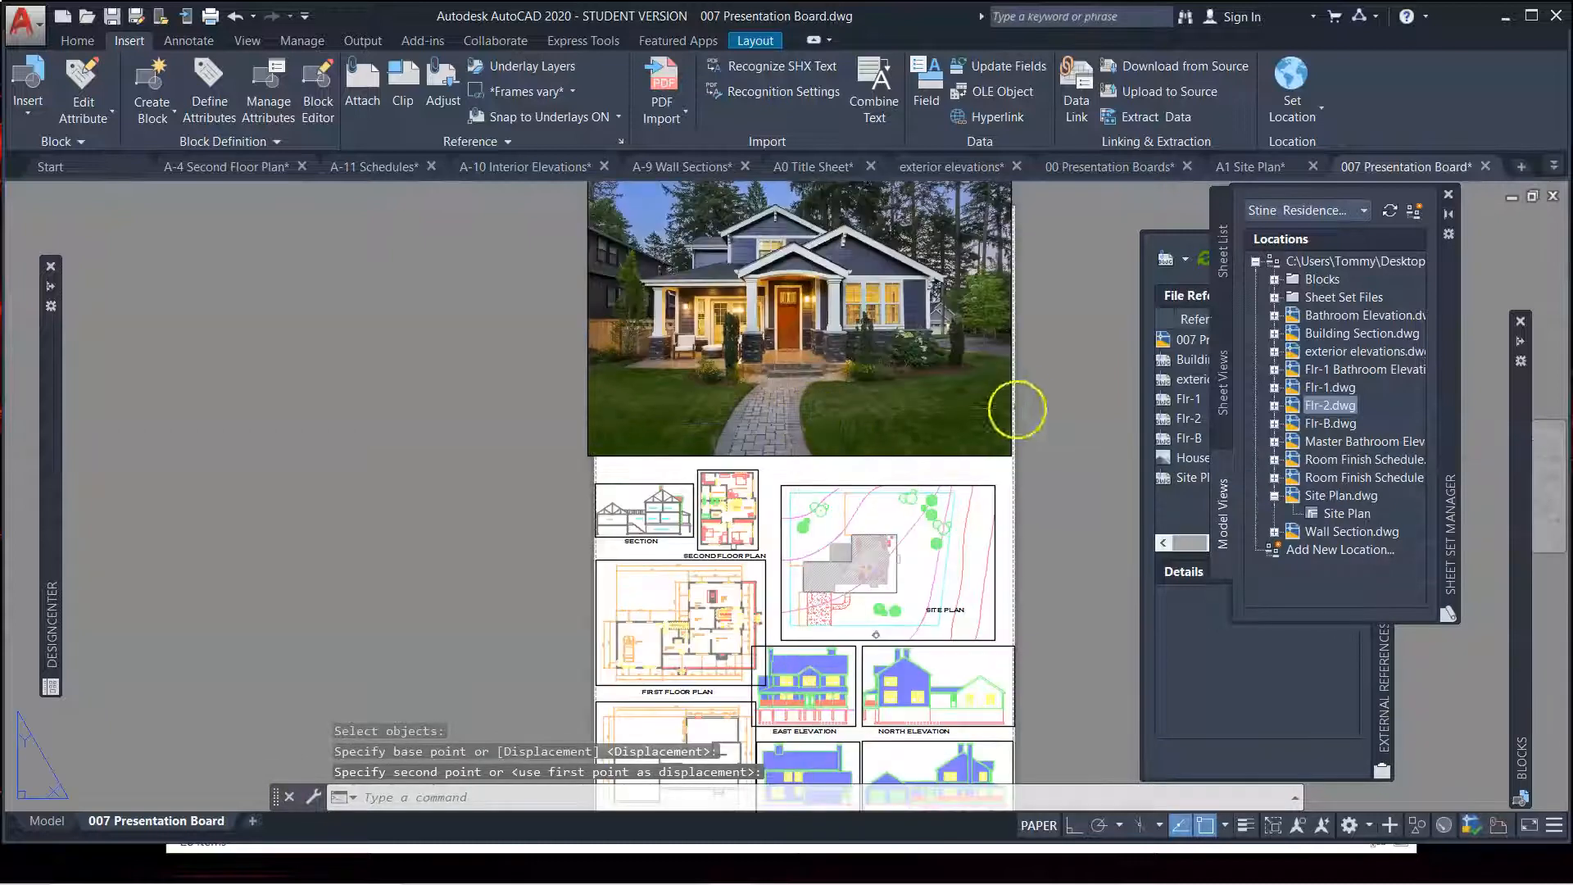
pyautogui.click(1019, 404)
pyautogui.click(1006, 420)
pyautogui.press('Return')
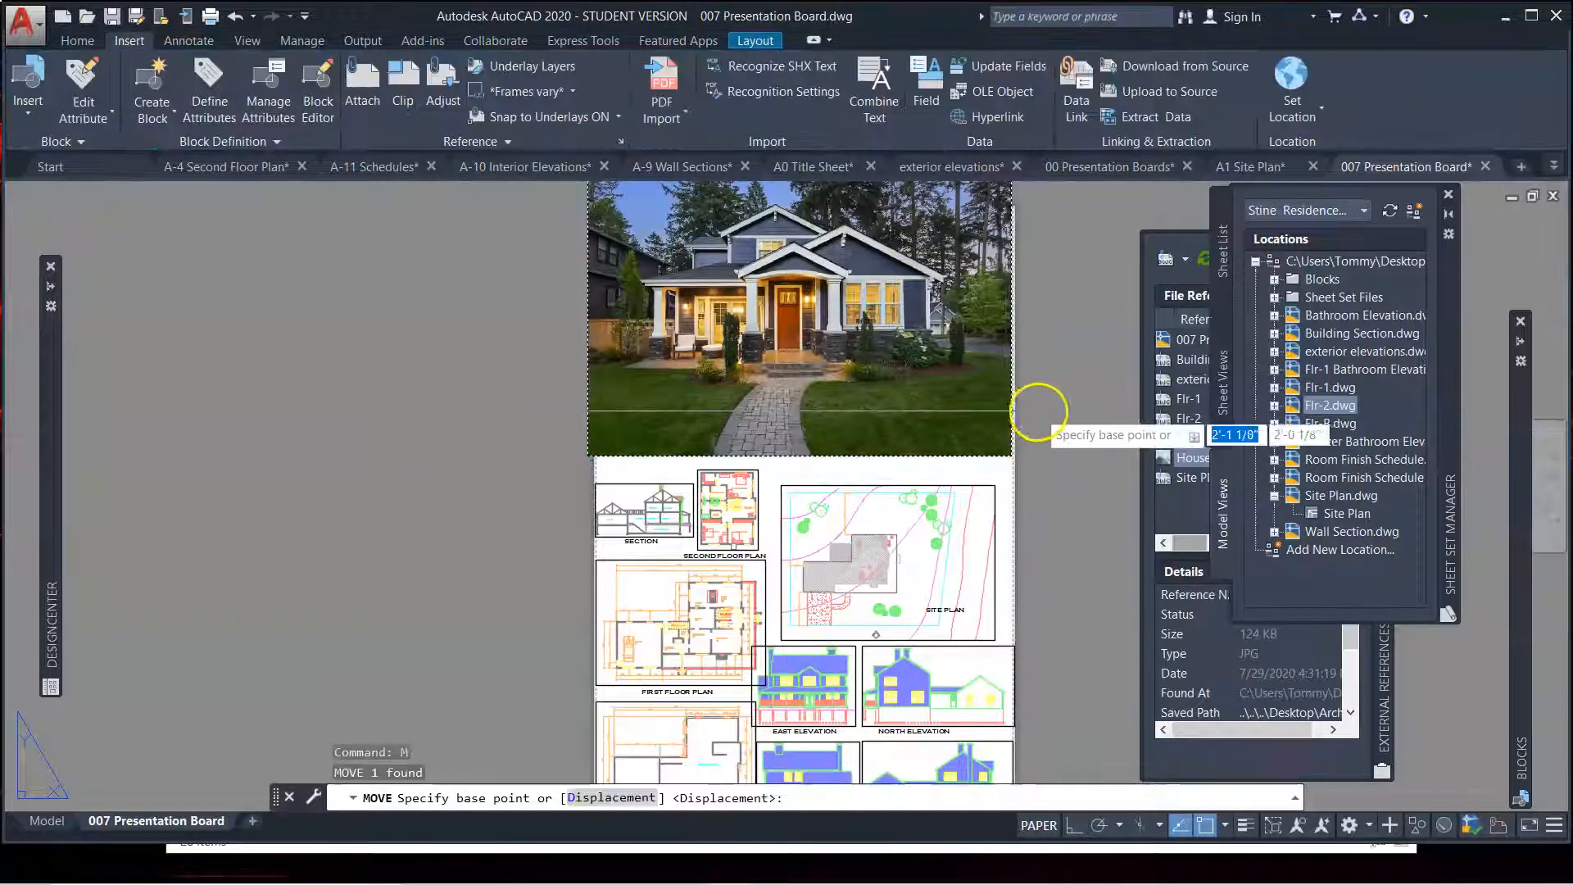
pyautogui.click(1040, 414)
pyautogui.click(1056, 396)
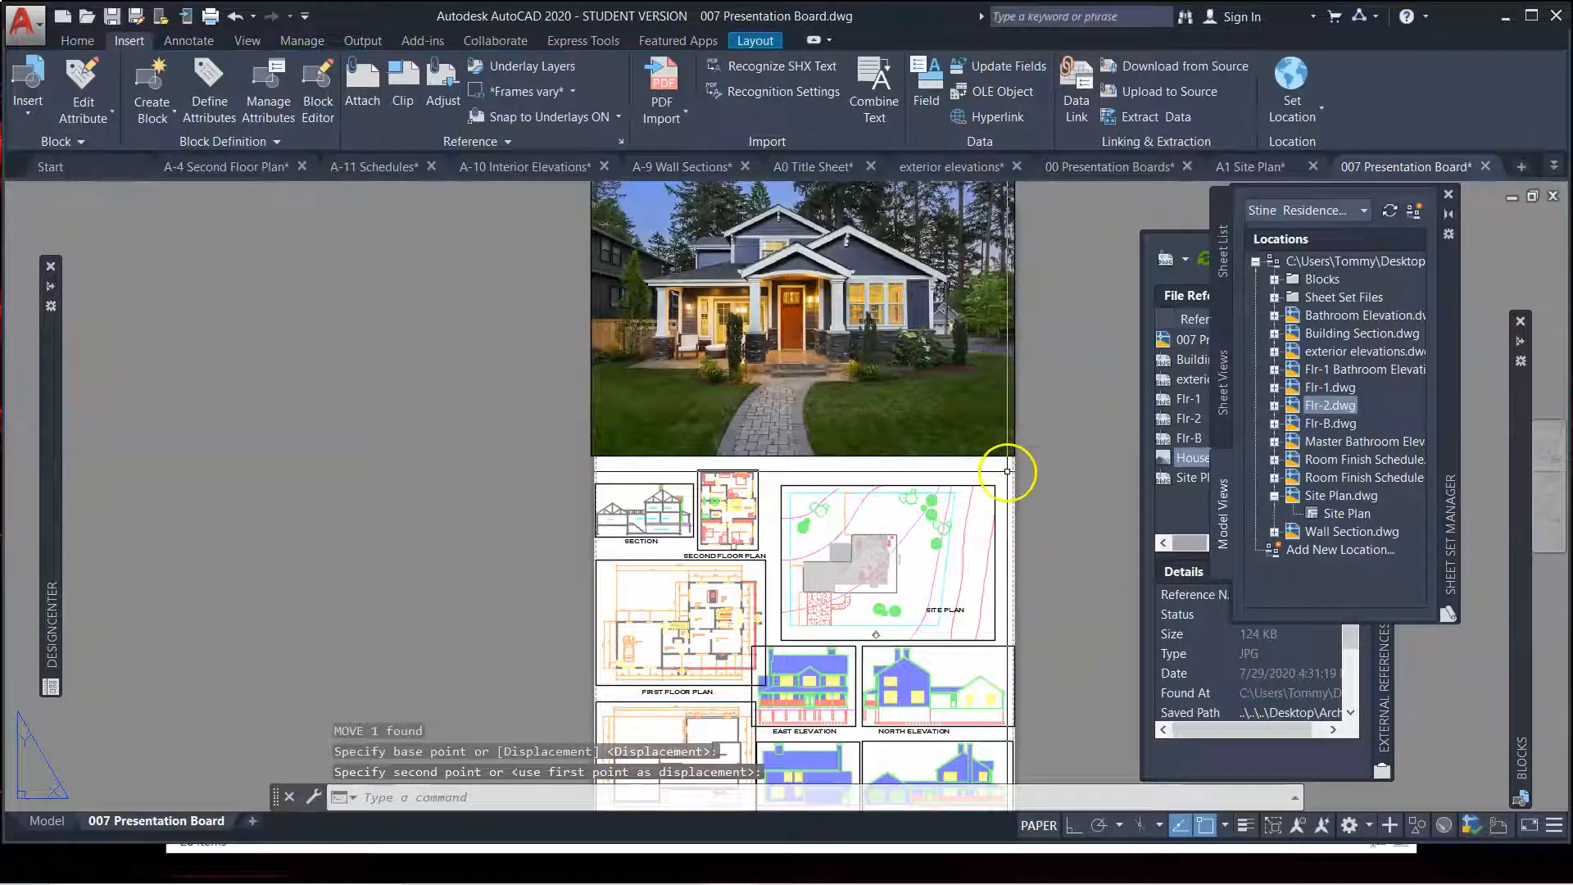
pyautogui.scroll(-2, 1027, 369)
pyautogui.scroll(2, 1029, 369)
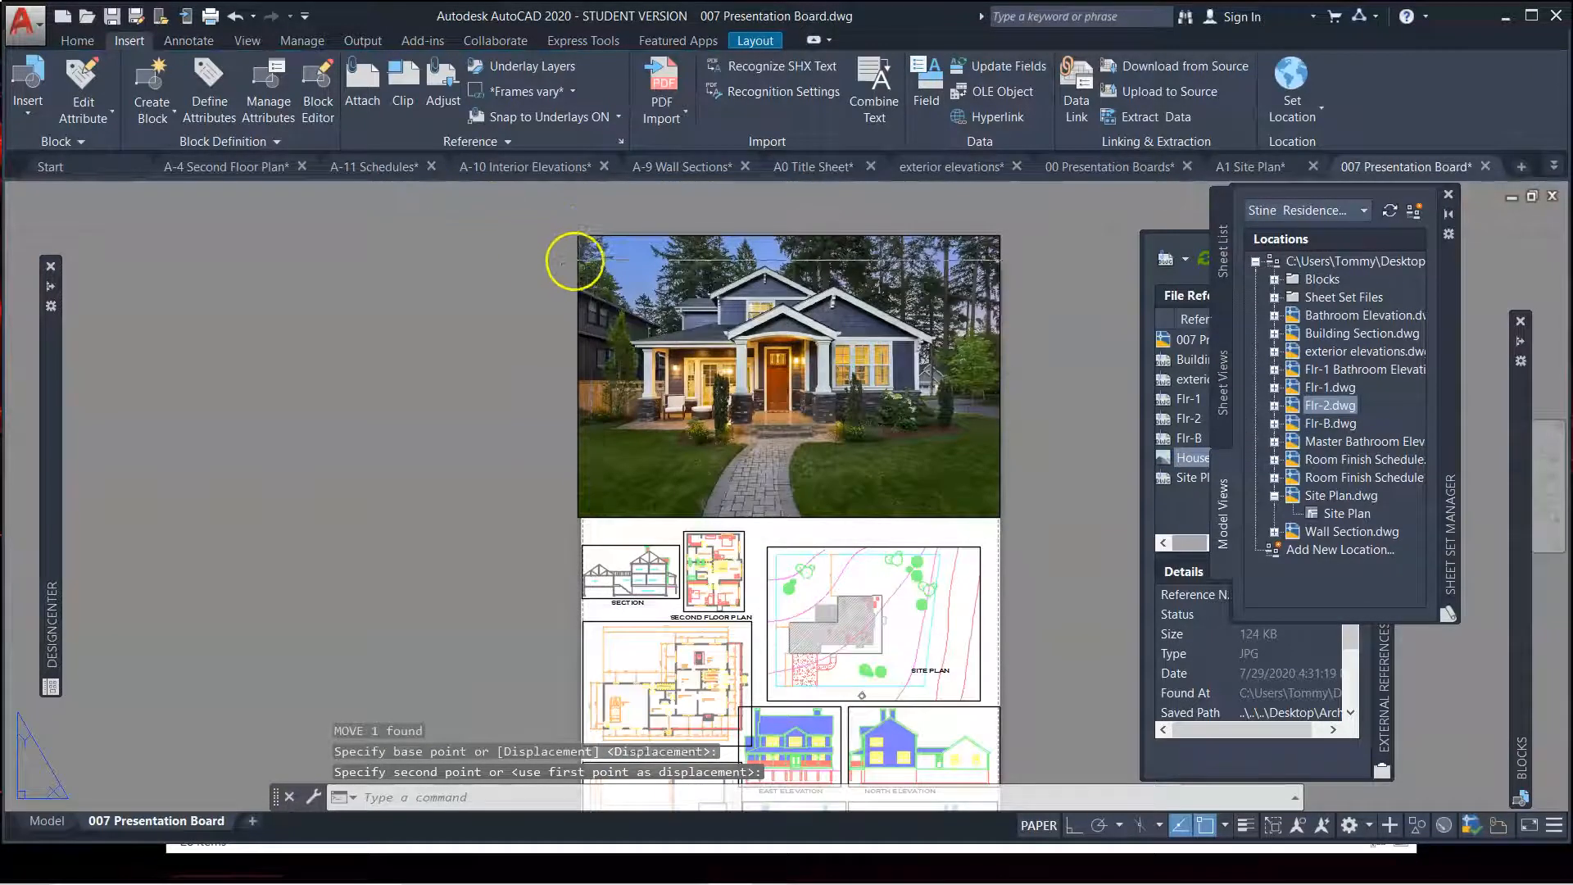
pyautogui.scroll(-4, 574, 261)
pyautogui.scroll(2, 574, 255)
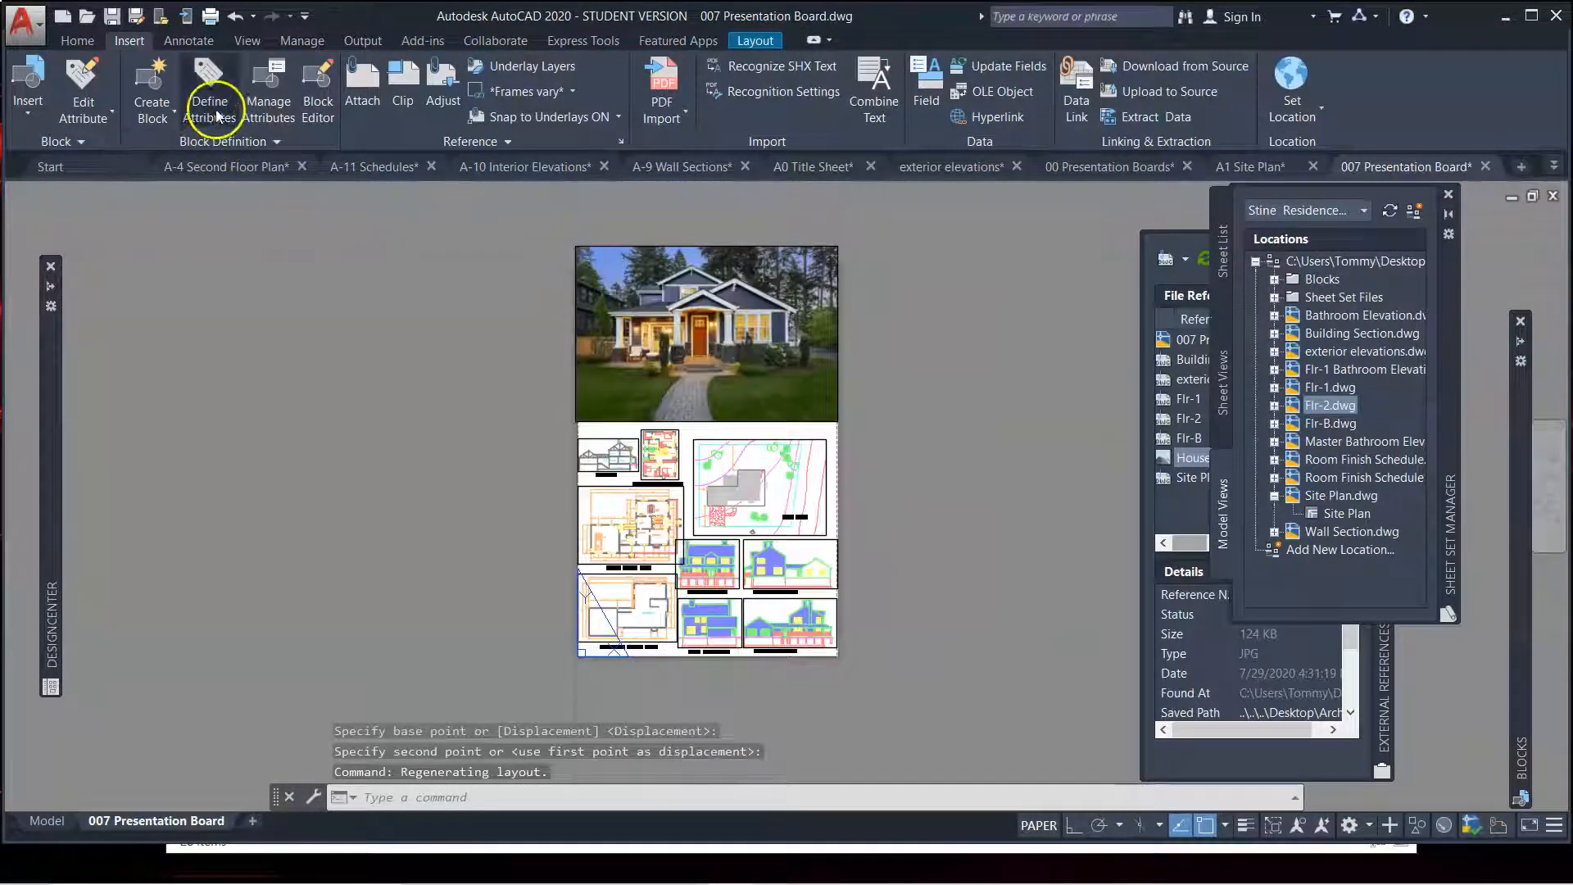
pyautogui.click(597, 289)
pyautogui.click(562, 312)
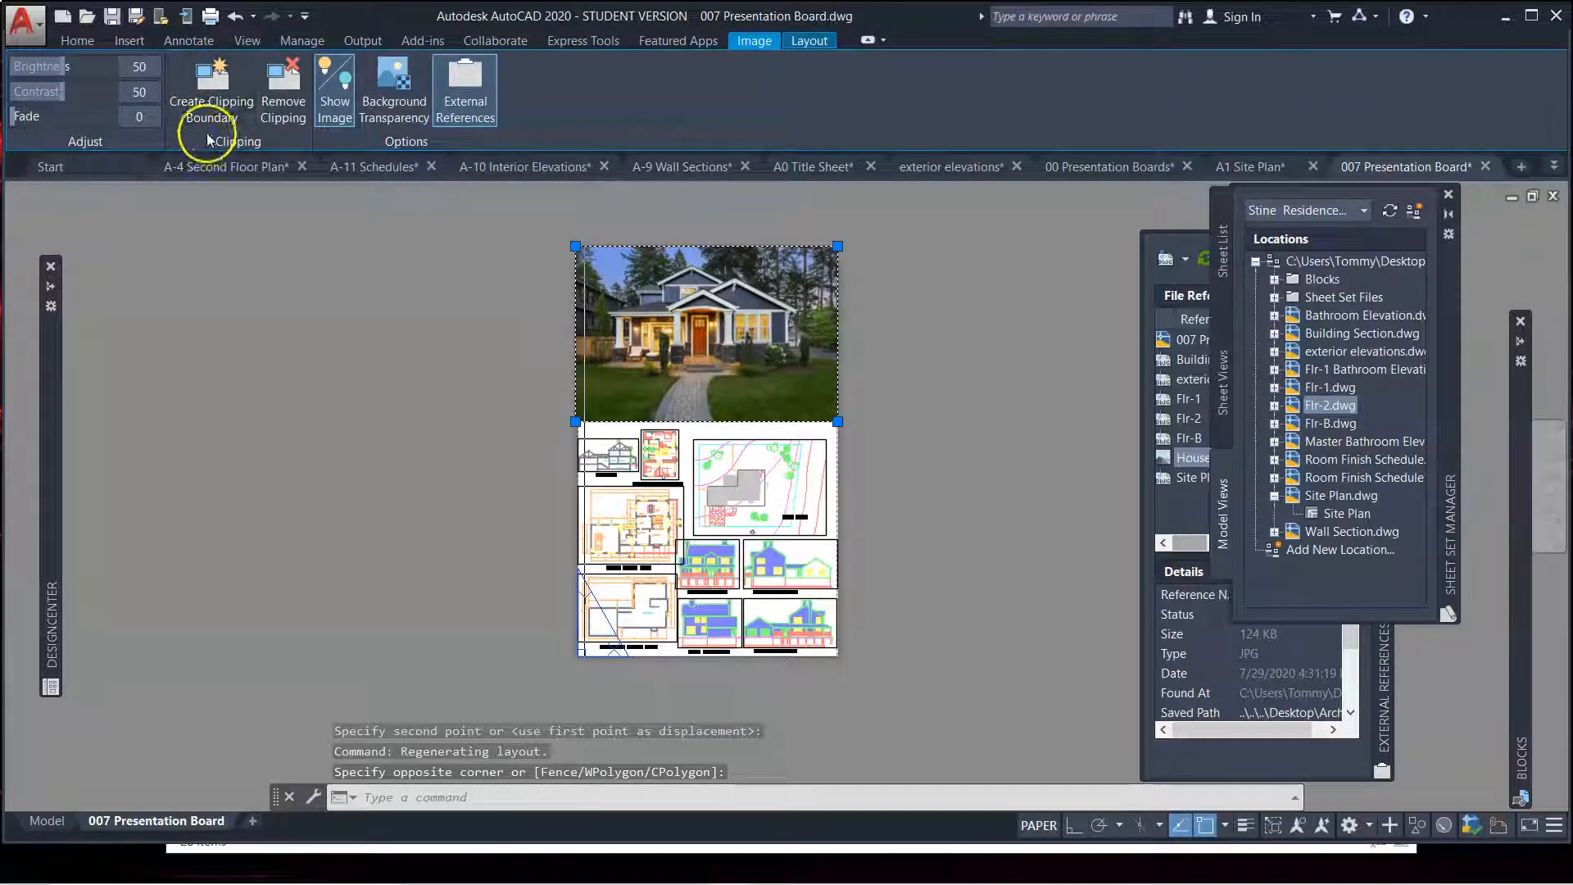
pyautogui.click(215, 90)
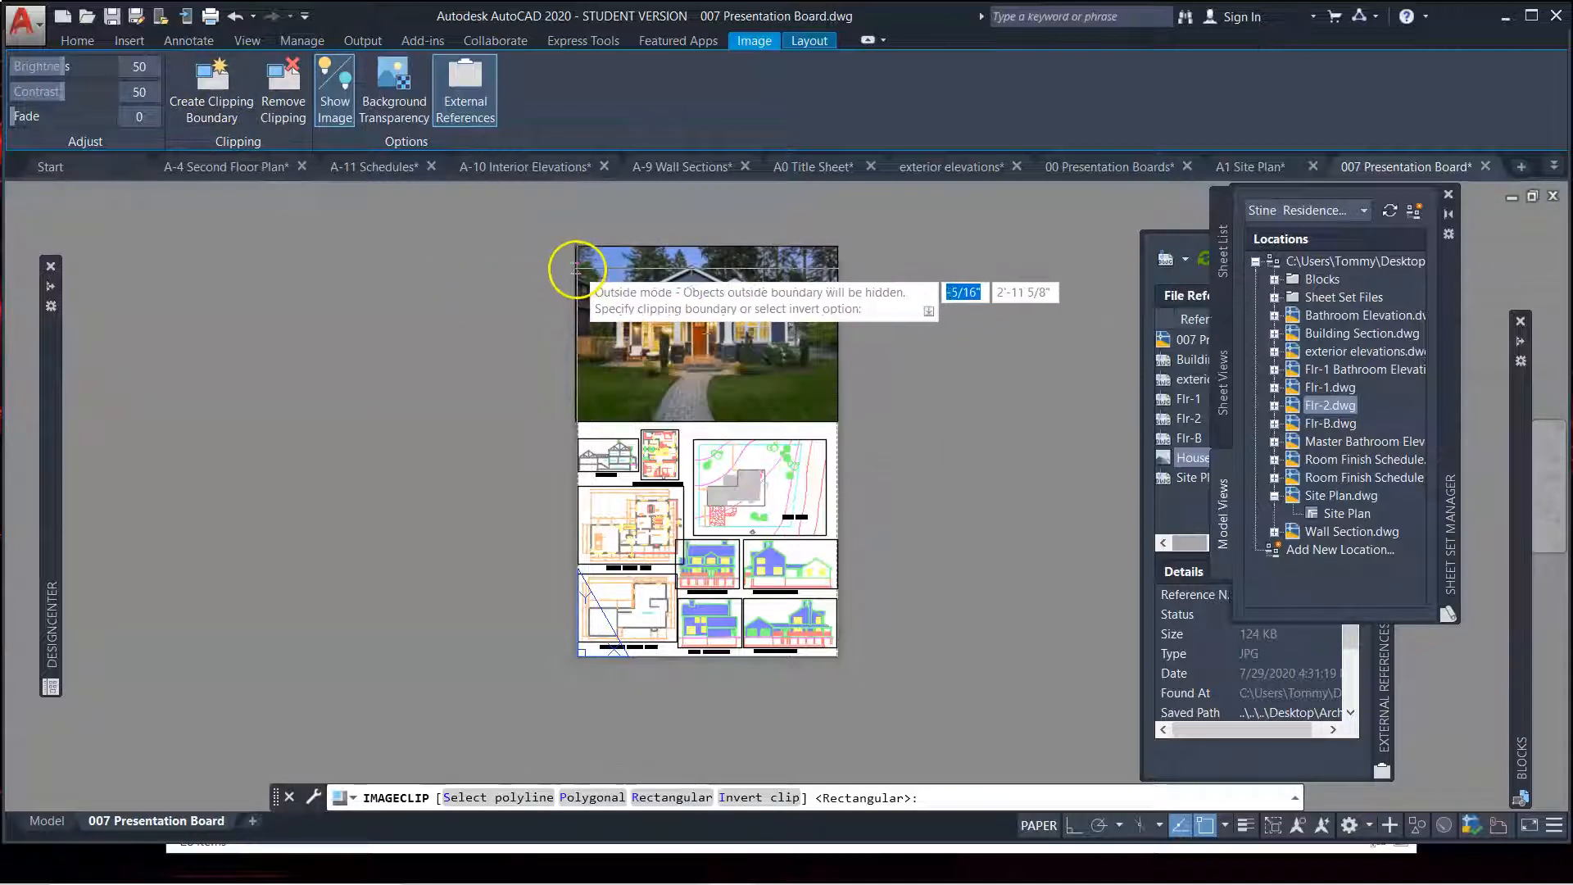
pyautogui.press('Escape')
pyautogui.press('Escape')
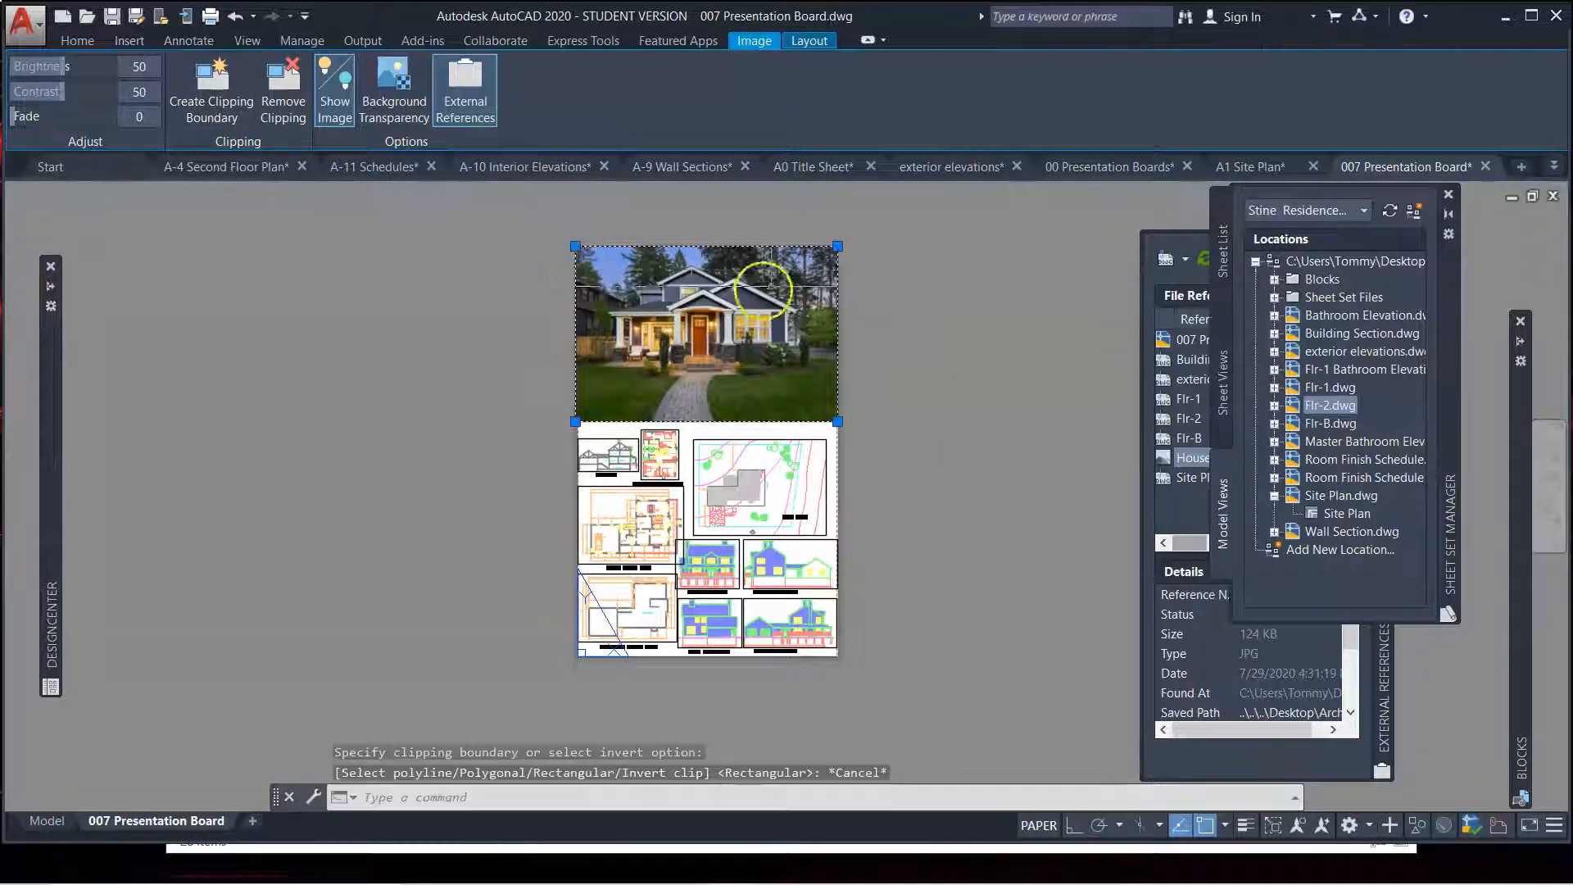
pyautogui.press('Escape')
# Move the house image slightly to the left to expose the sheet's upper right corner
pyautogui.click(862, 294)
pyautogui.click(823, 321)
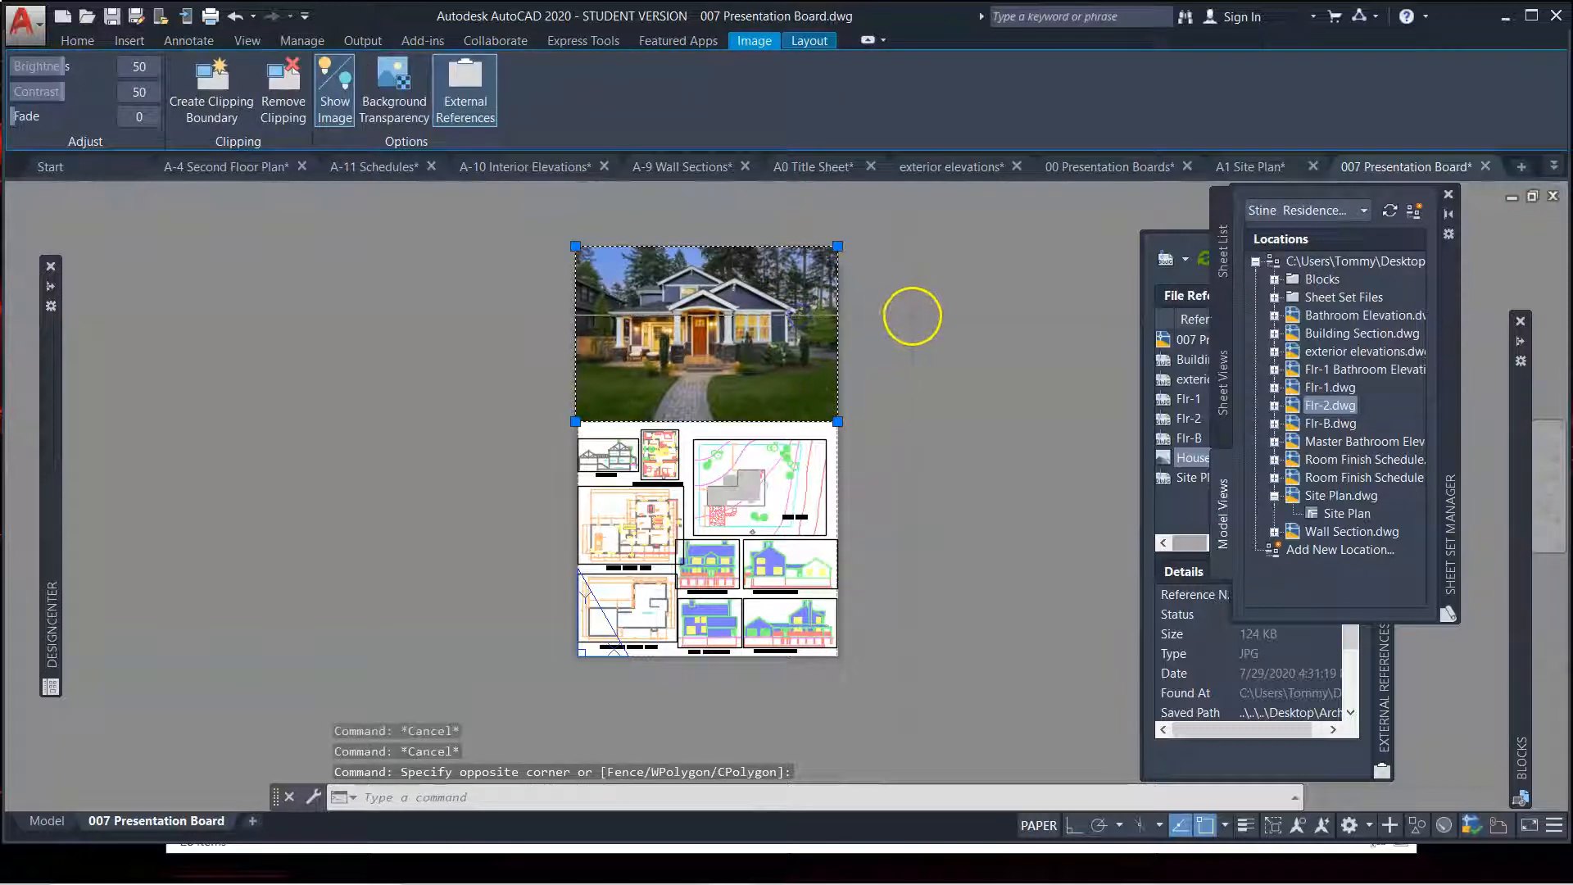
pyautogui.write('m')
pyautogui.press('Return')
pyautogui.click(924, 311)
pyautogui.click(914, 311)
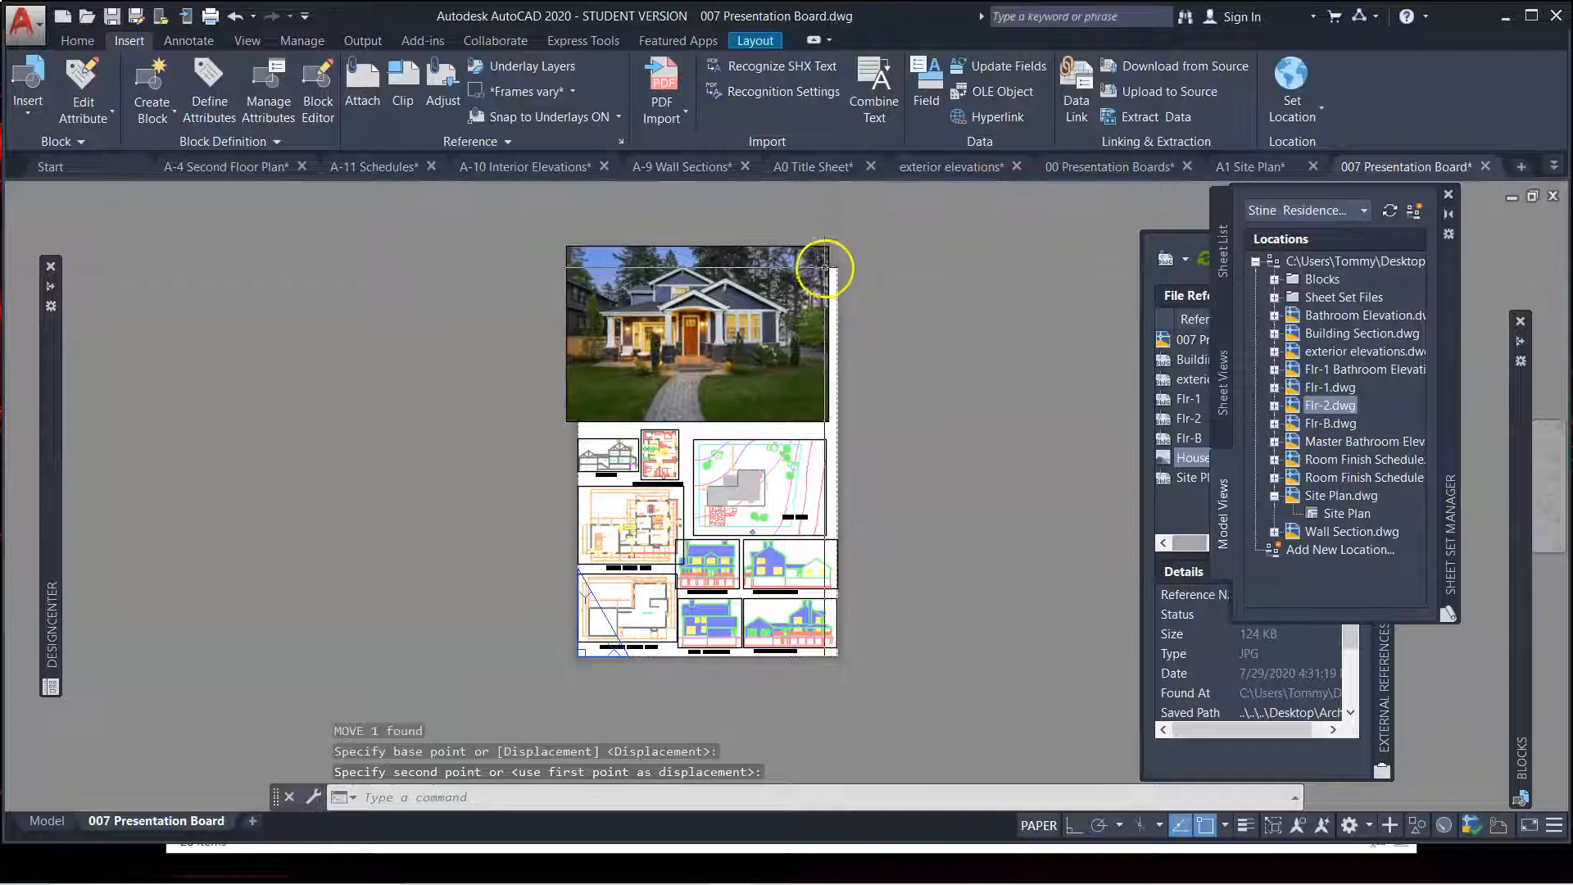
# Clip the house image with a rectangular boundary from the sheet's top edge to the image's lower left corner
pyautogui.click(832, 268)
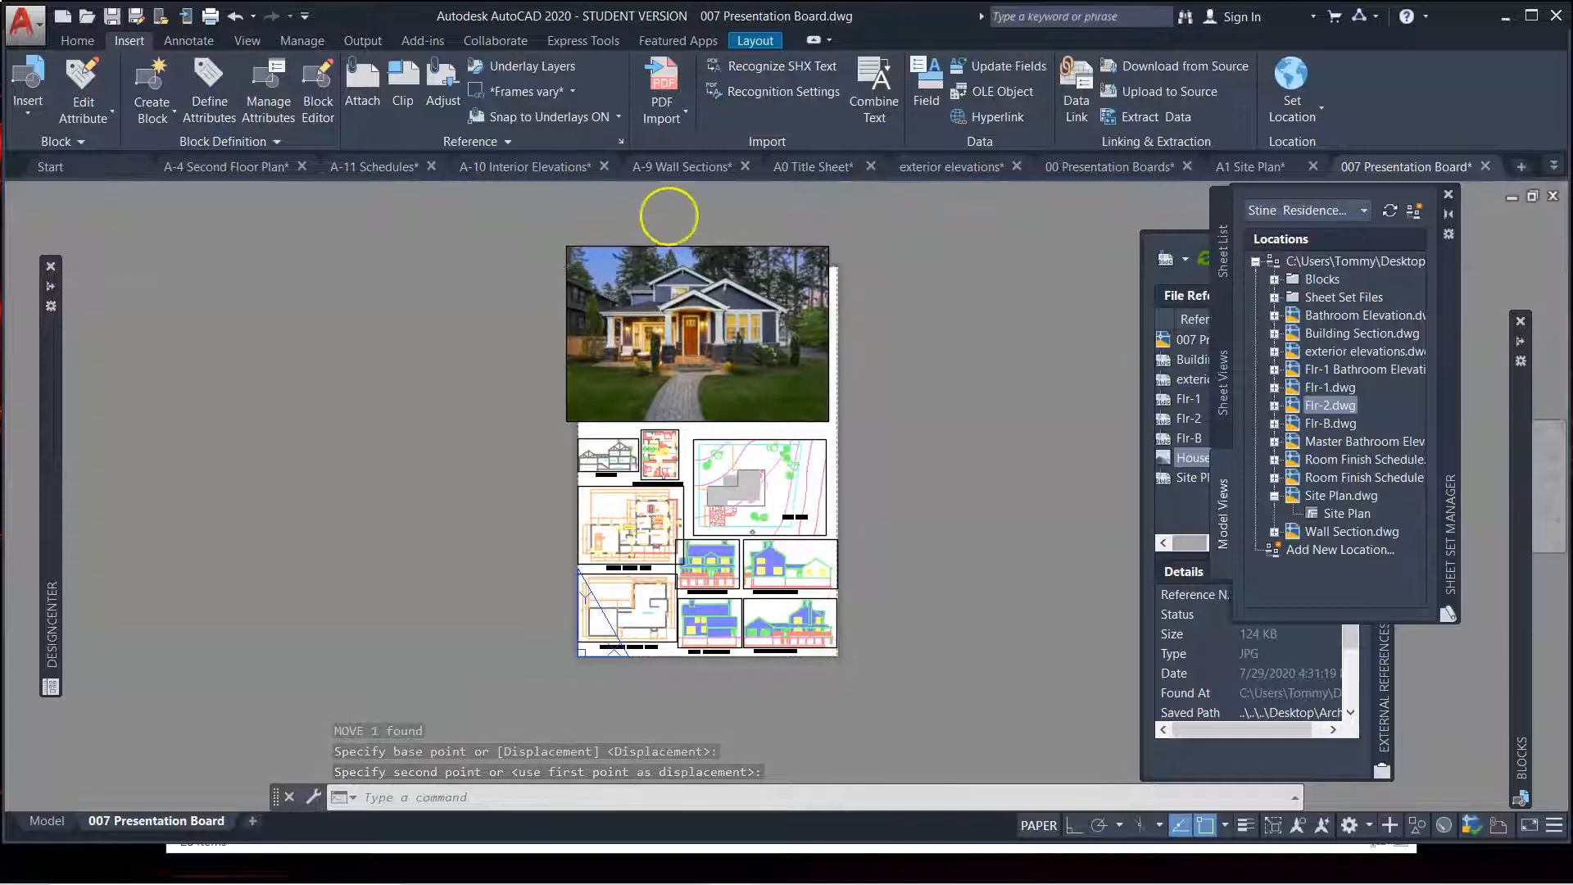
pyautogui.click(490, 242)
pyautogui.click(212, 90)
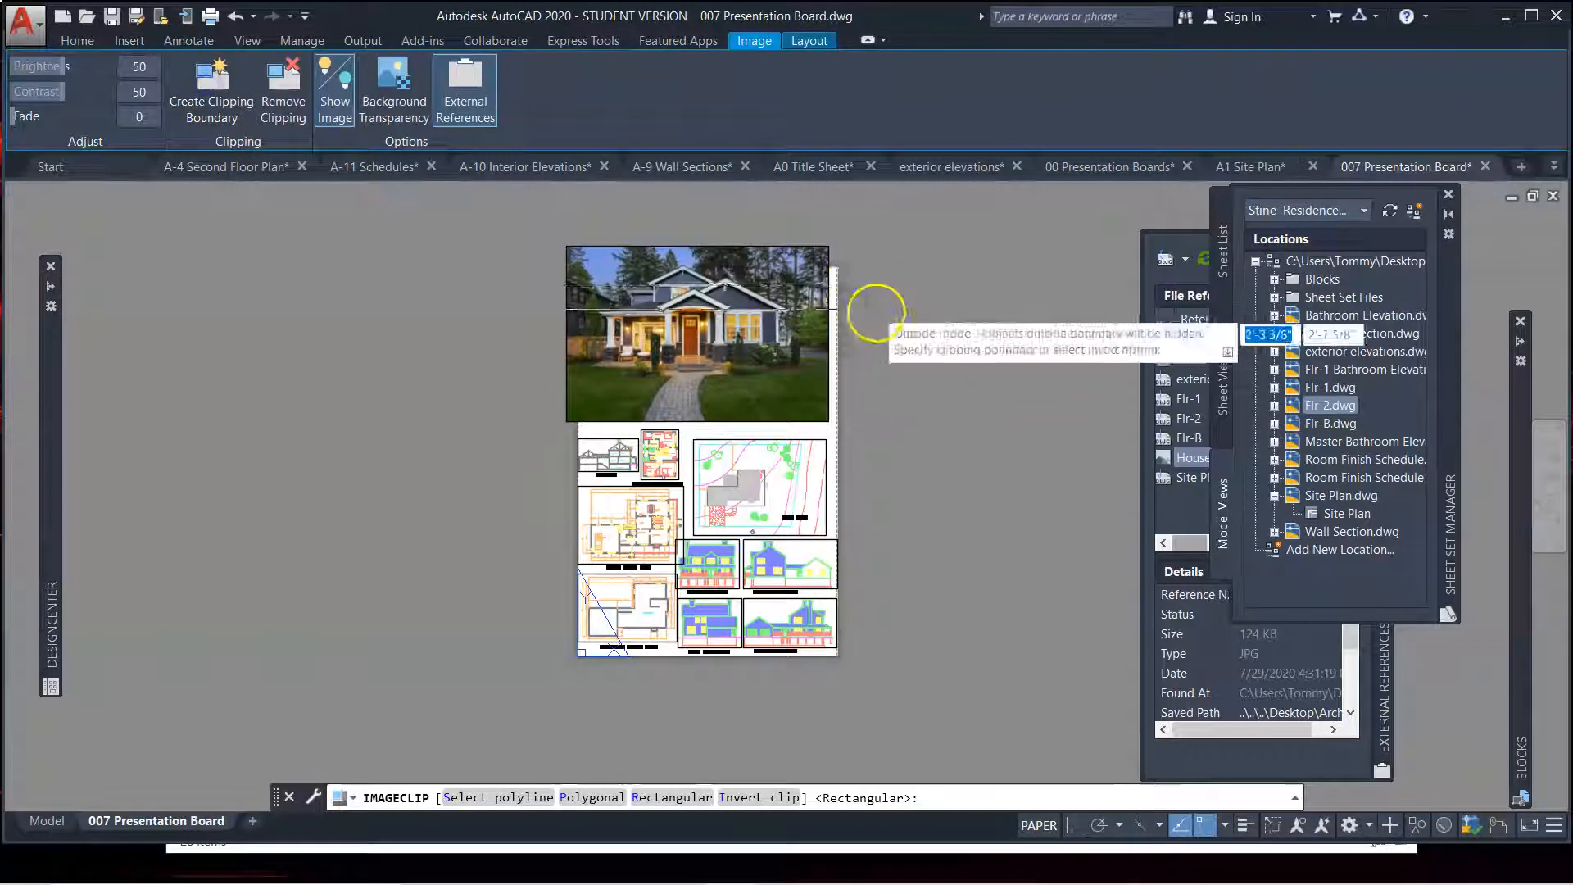
pyautogui.scroll(5, 829, 265)
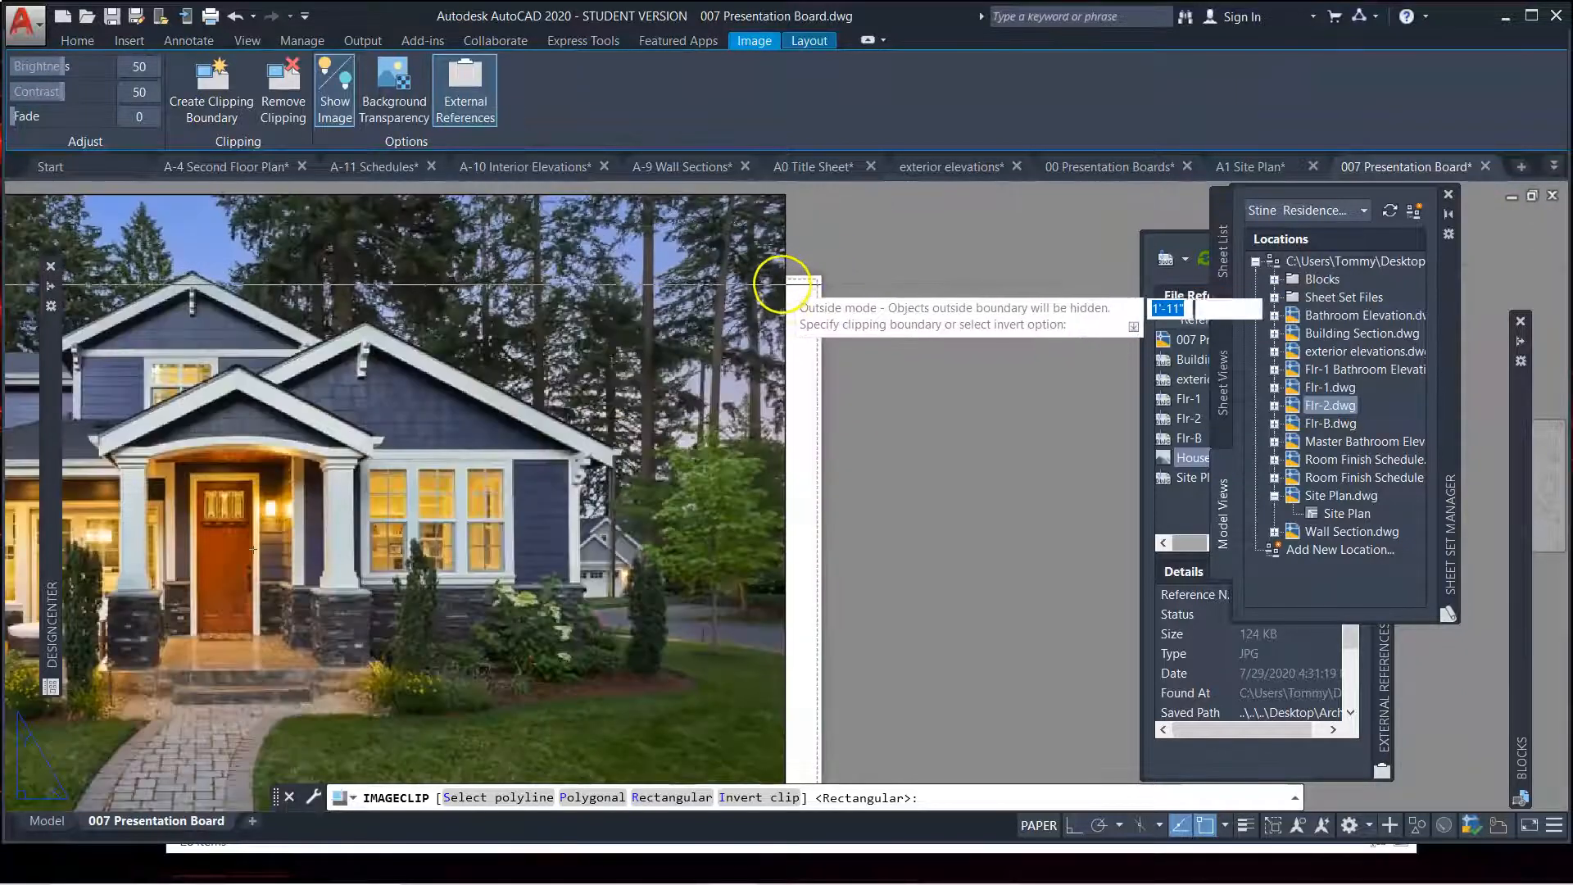
pyautogui.click(786, 275)
pyautogui.scroll(-5, 787, 275)
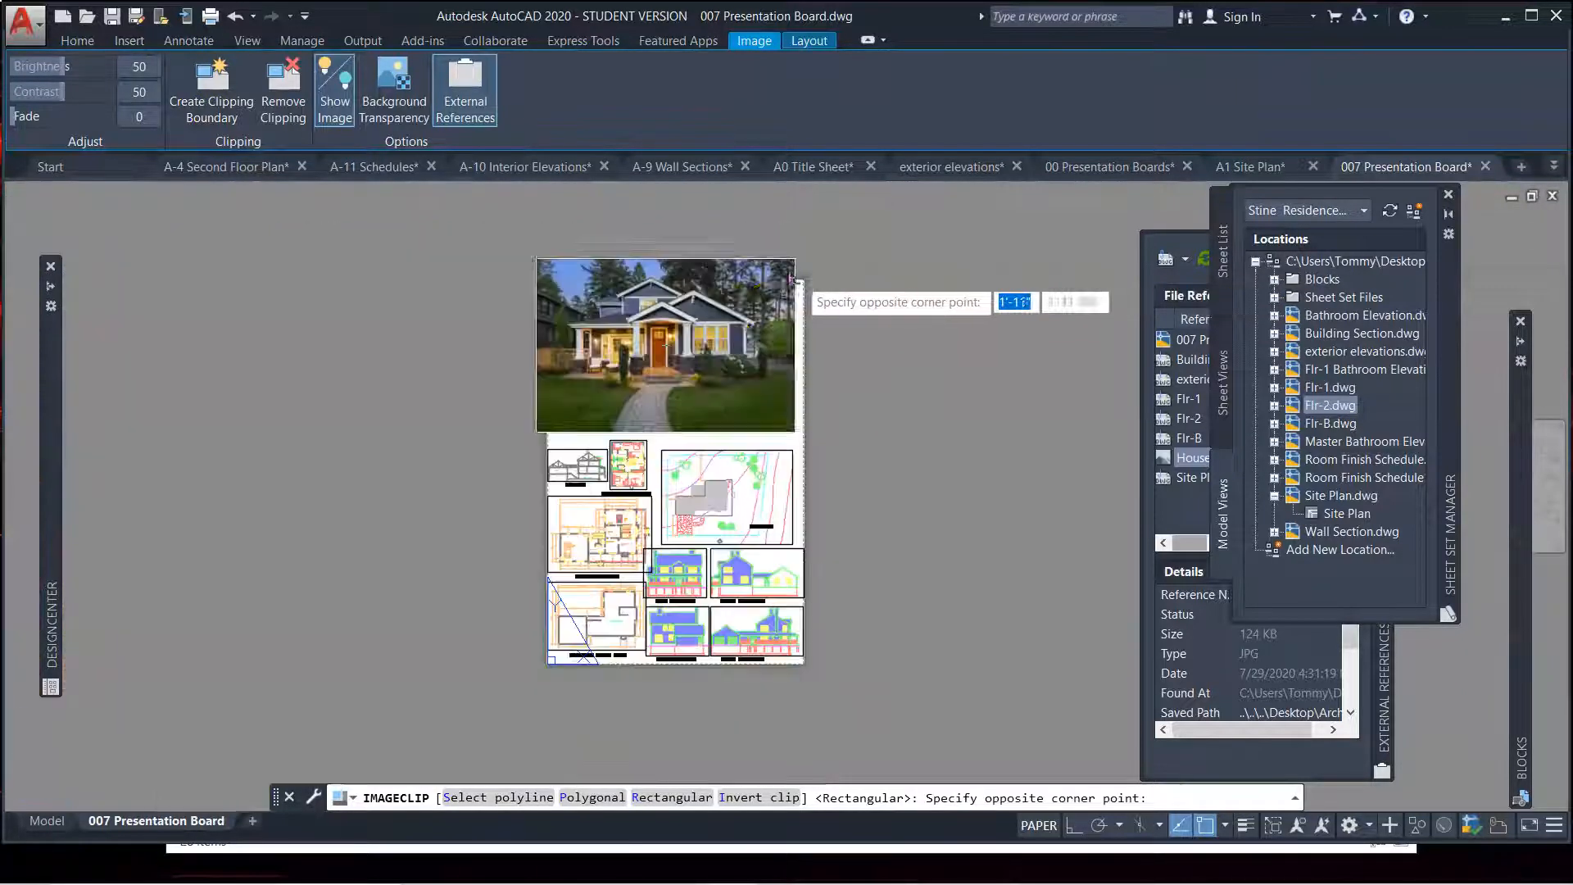
pyautogui.click(537, 432)
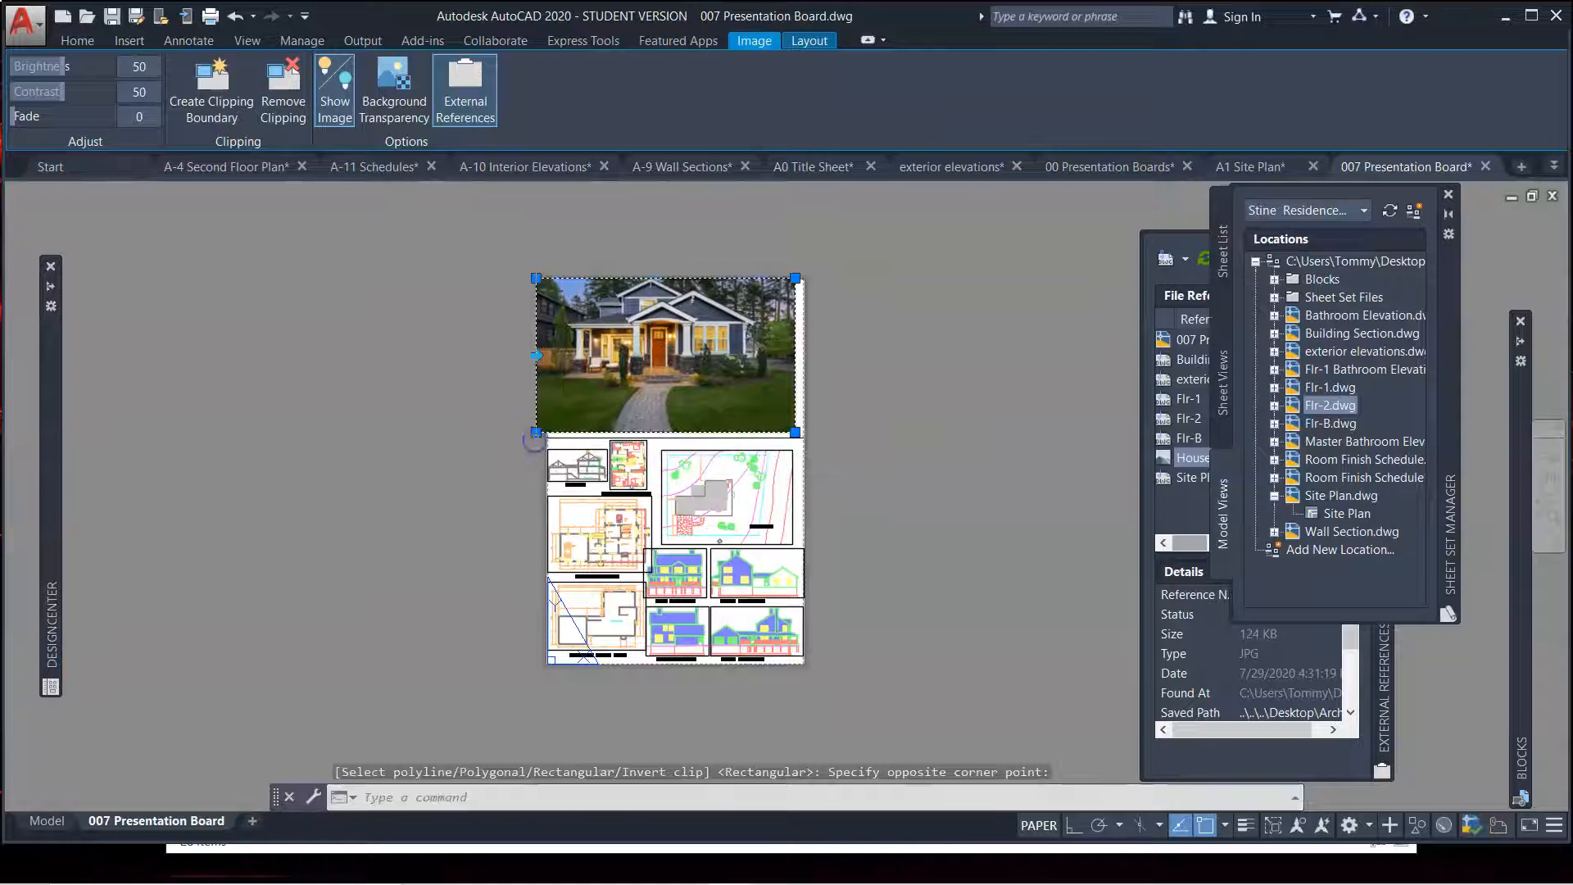
# Move the clipped house image back to the right so it spans the sheet's full width
pyautogui.write('m')
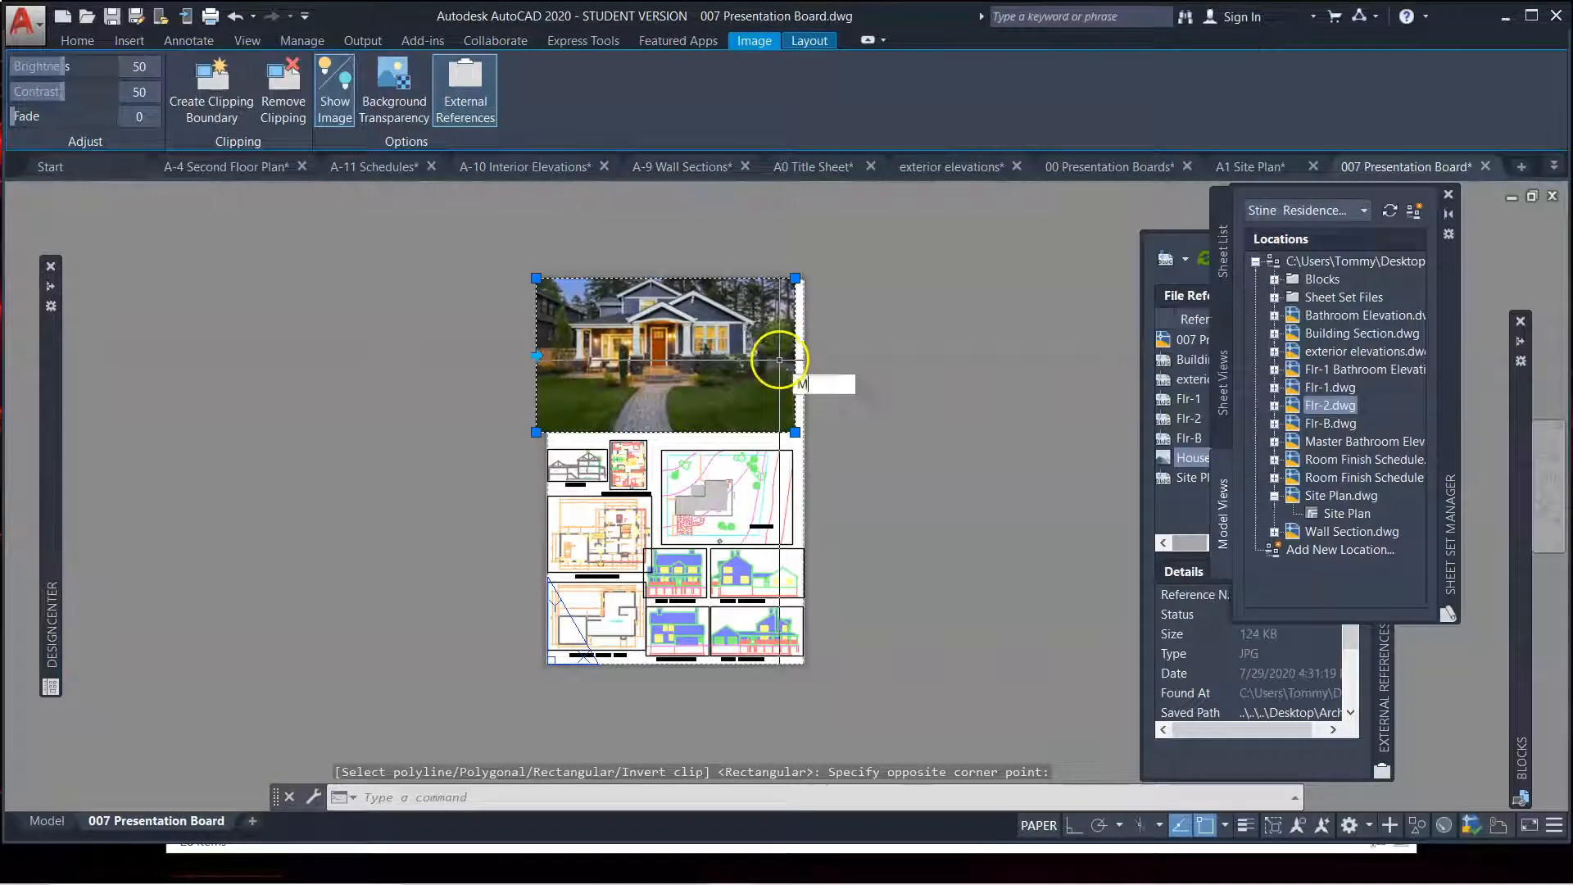
pyautogui.press('Return')
pyautogui.scroll(2, 787, 422)
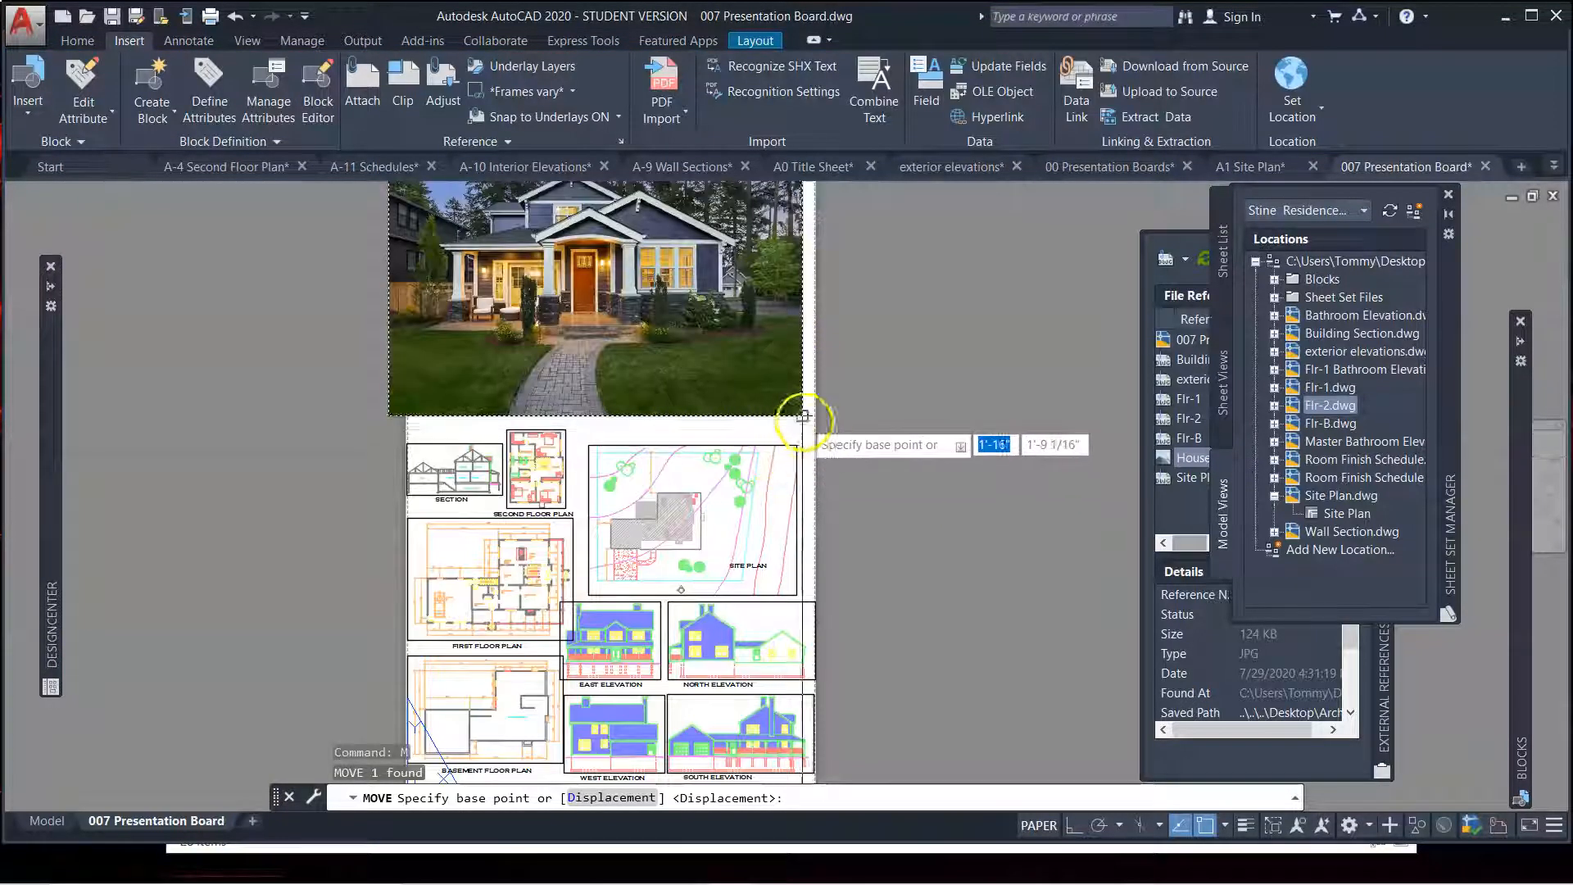
pyautogui.click(853, 445)
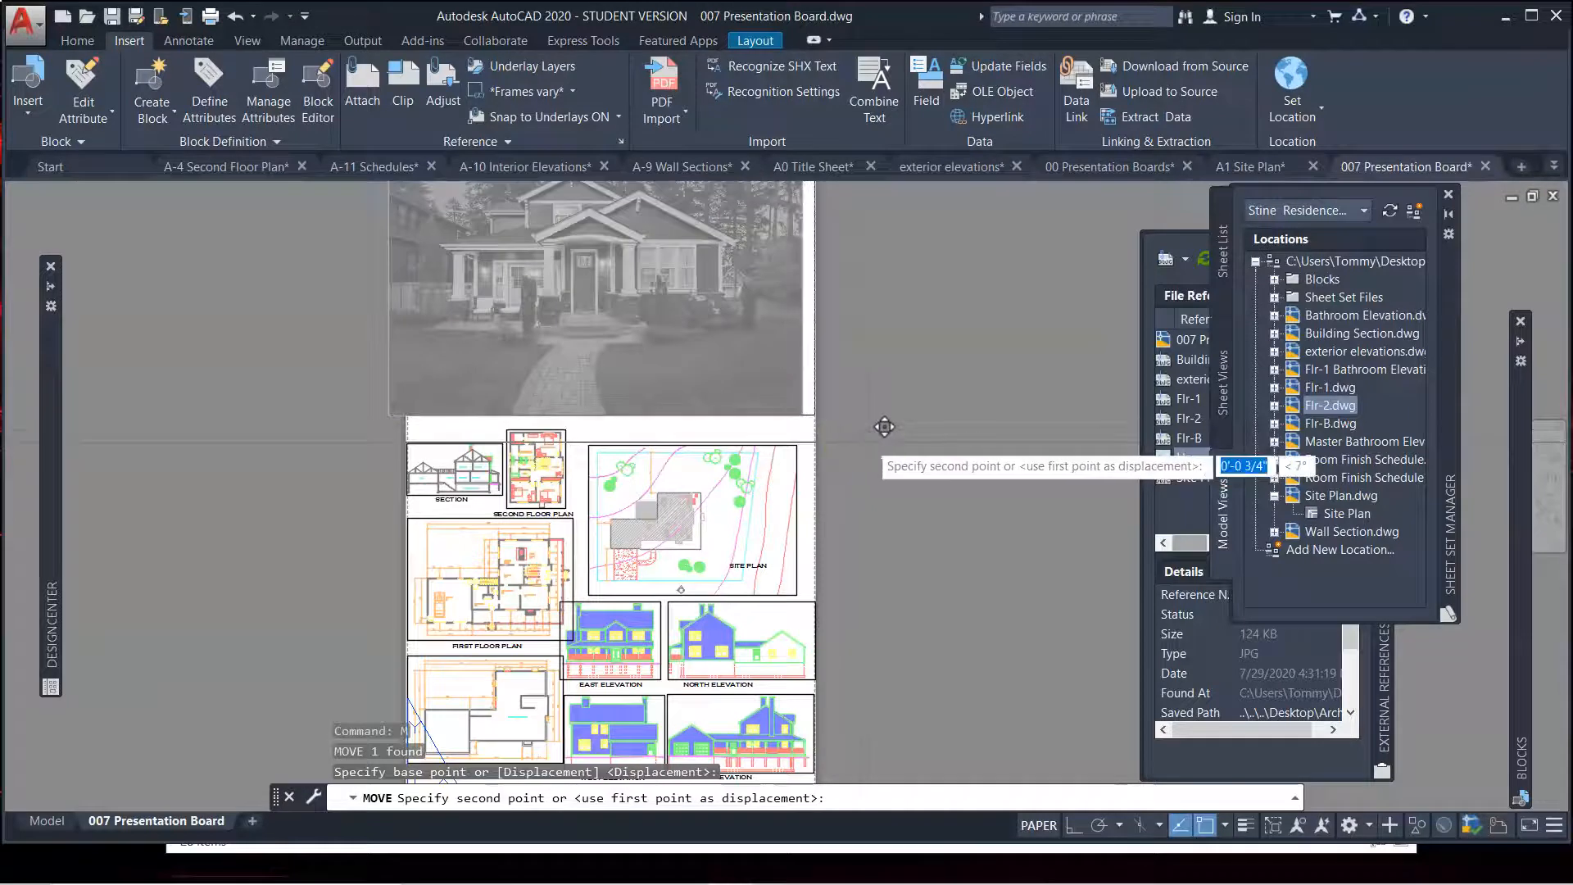
pyautogui.click(871, 443)
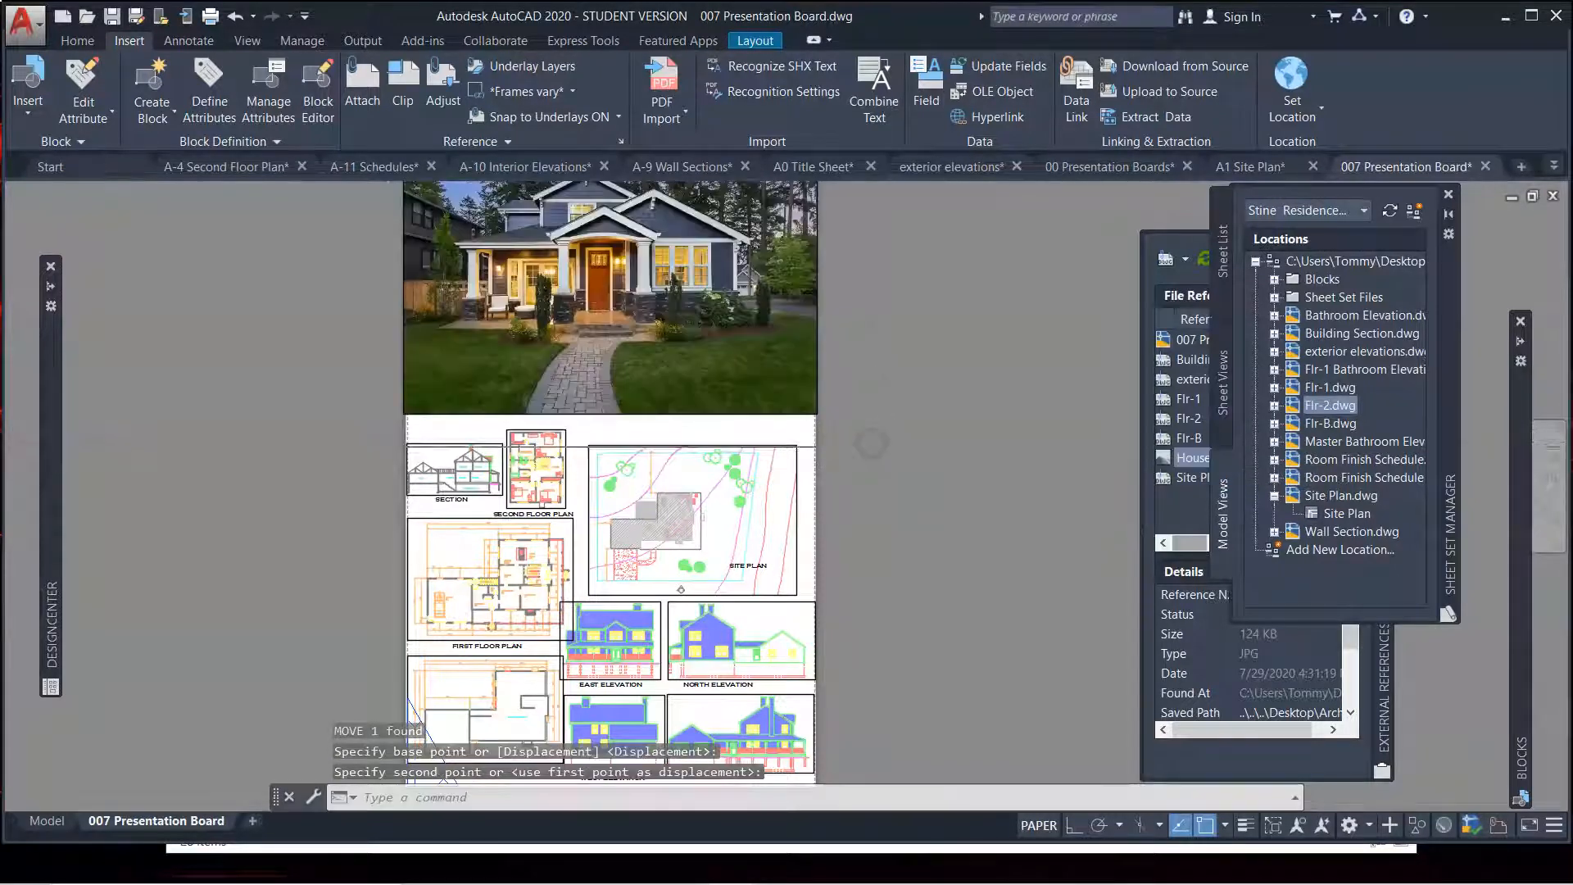
pyautogui.scroll(-2, 861, 454)
pyautogui.press('Escape')
pyautogui.scroll(3, 832, 445)
pyautogui.scroll(-1, 742, 447)
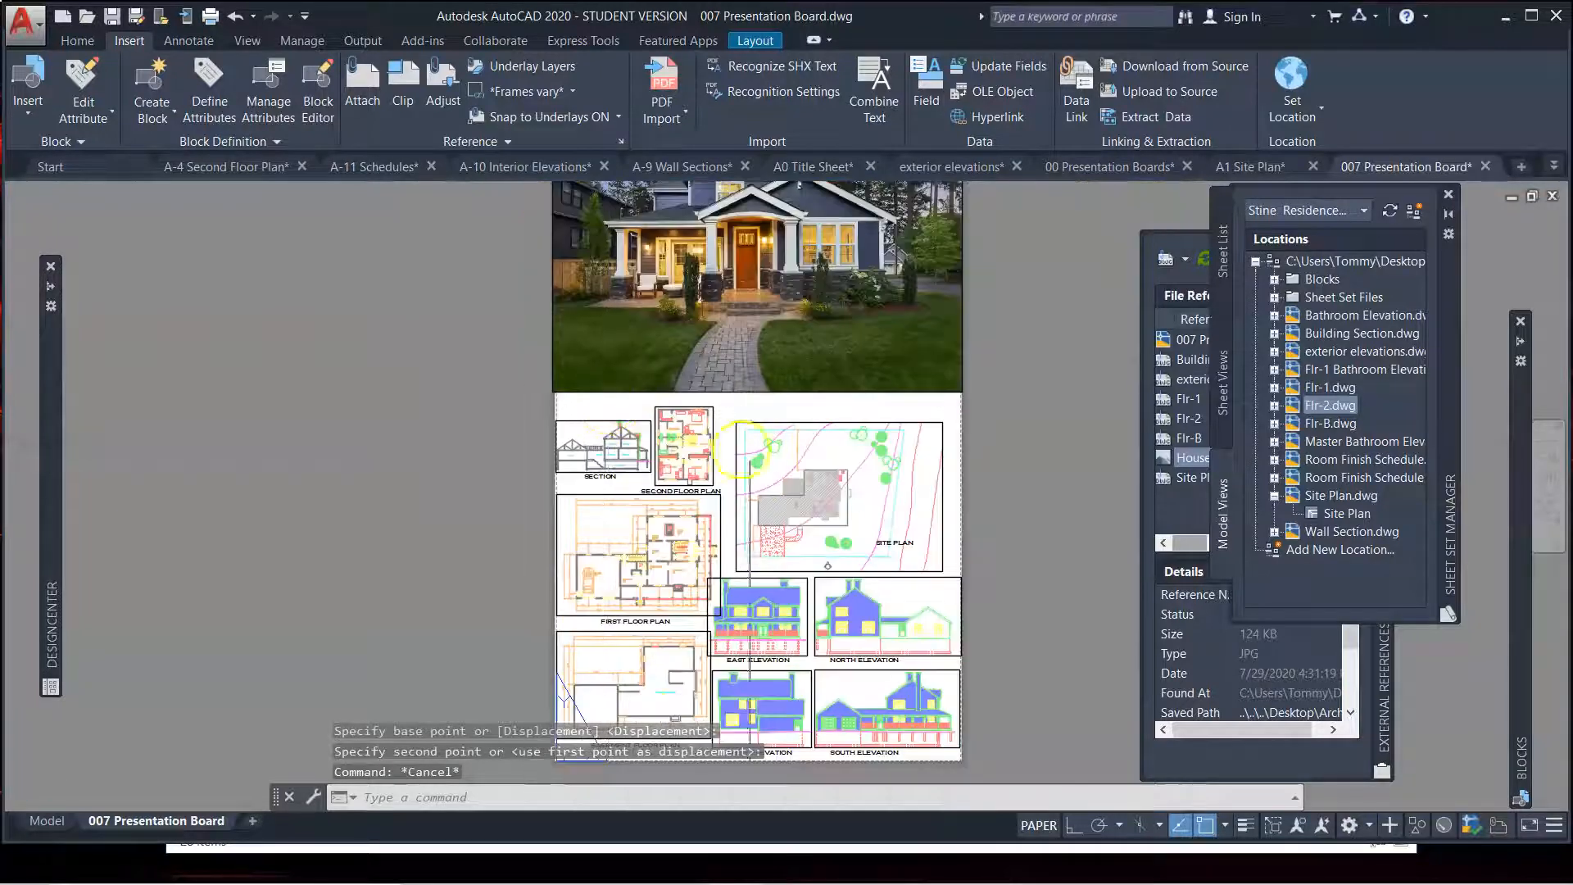
# Zoom to a window around the whole sheet to examine the board's overall arrangement
pyautogui.scroll(-4, 741, 447)
pyautogui.scroll(2, 695, 510)
pyautogui.moveTo(919, 545); pyautogui.dragTo(923, 515, button='middle')
pyautogui.write('z')
pyautogui.press('Return')
pyautogui.write('w')
pyautogui.press('Return')
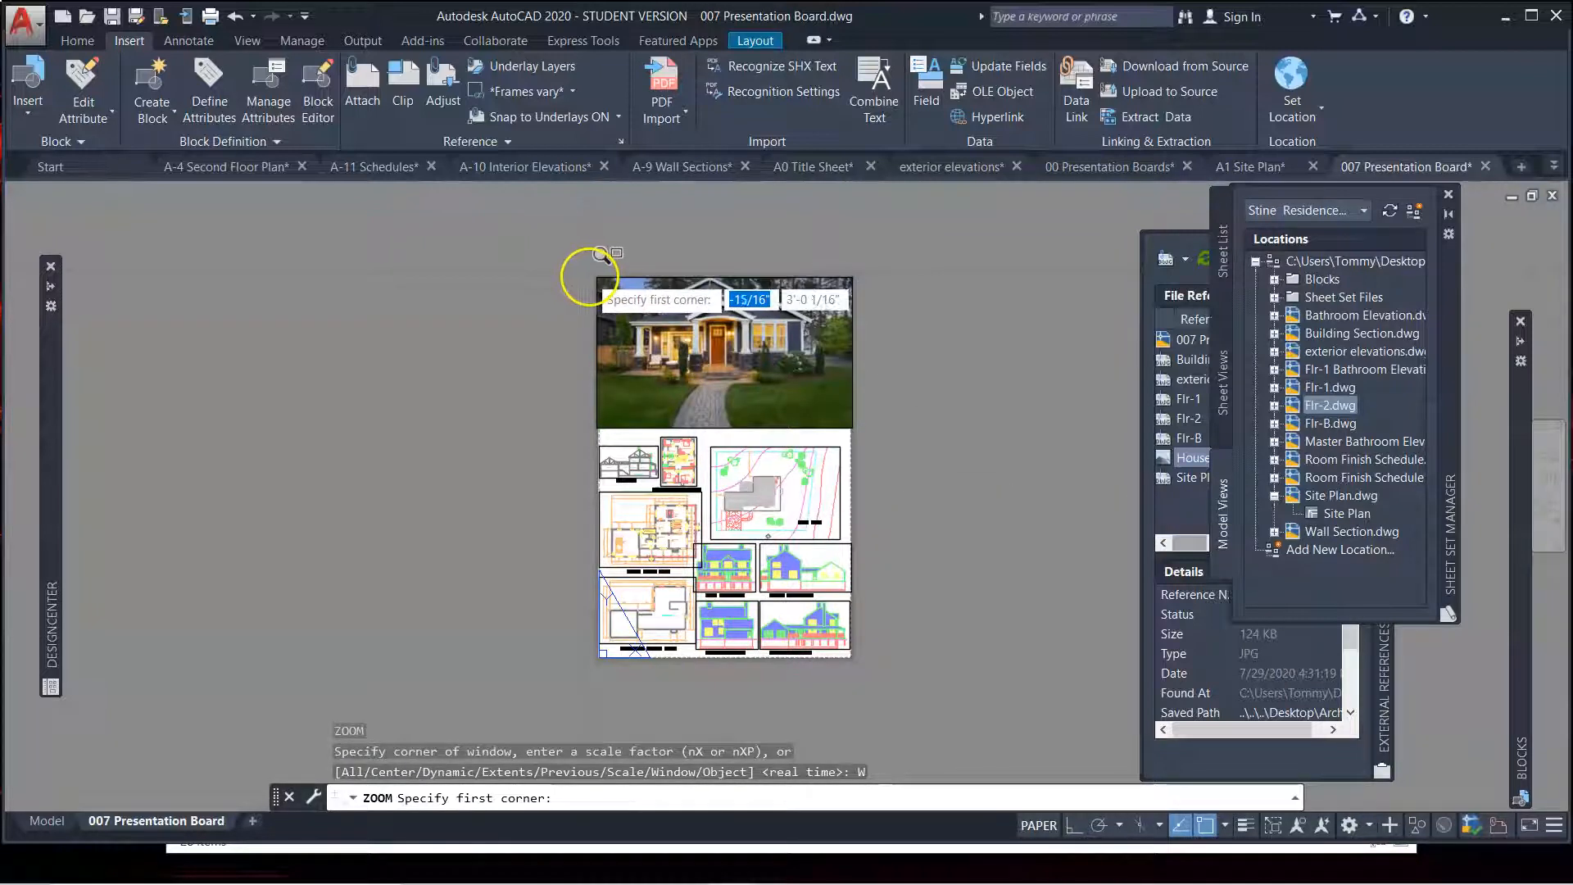
pyautogui.click(590, 277)
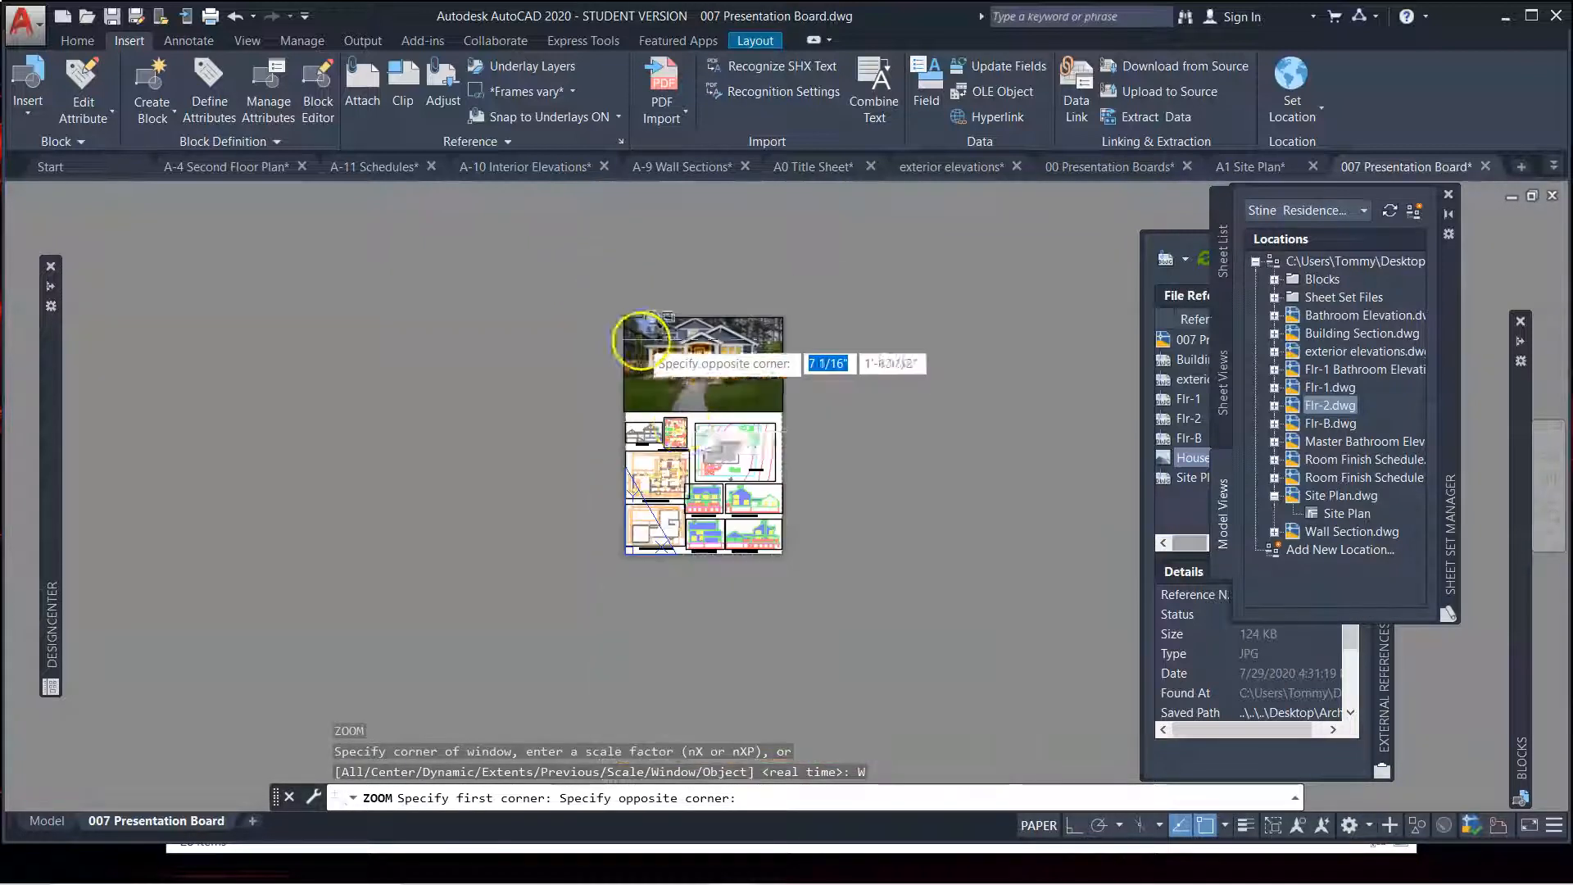
pyautogui.scroll(6, 706, 497)
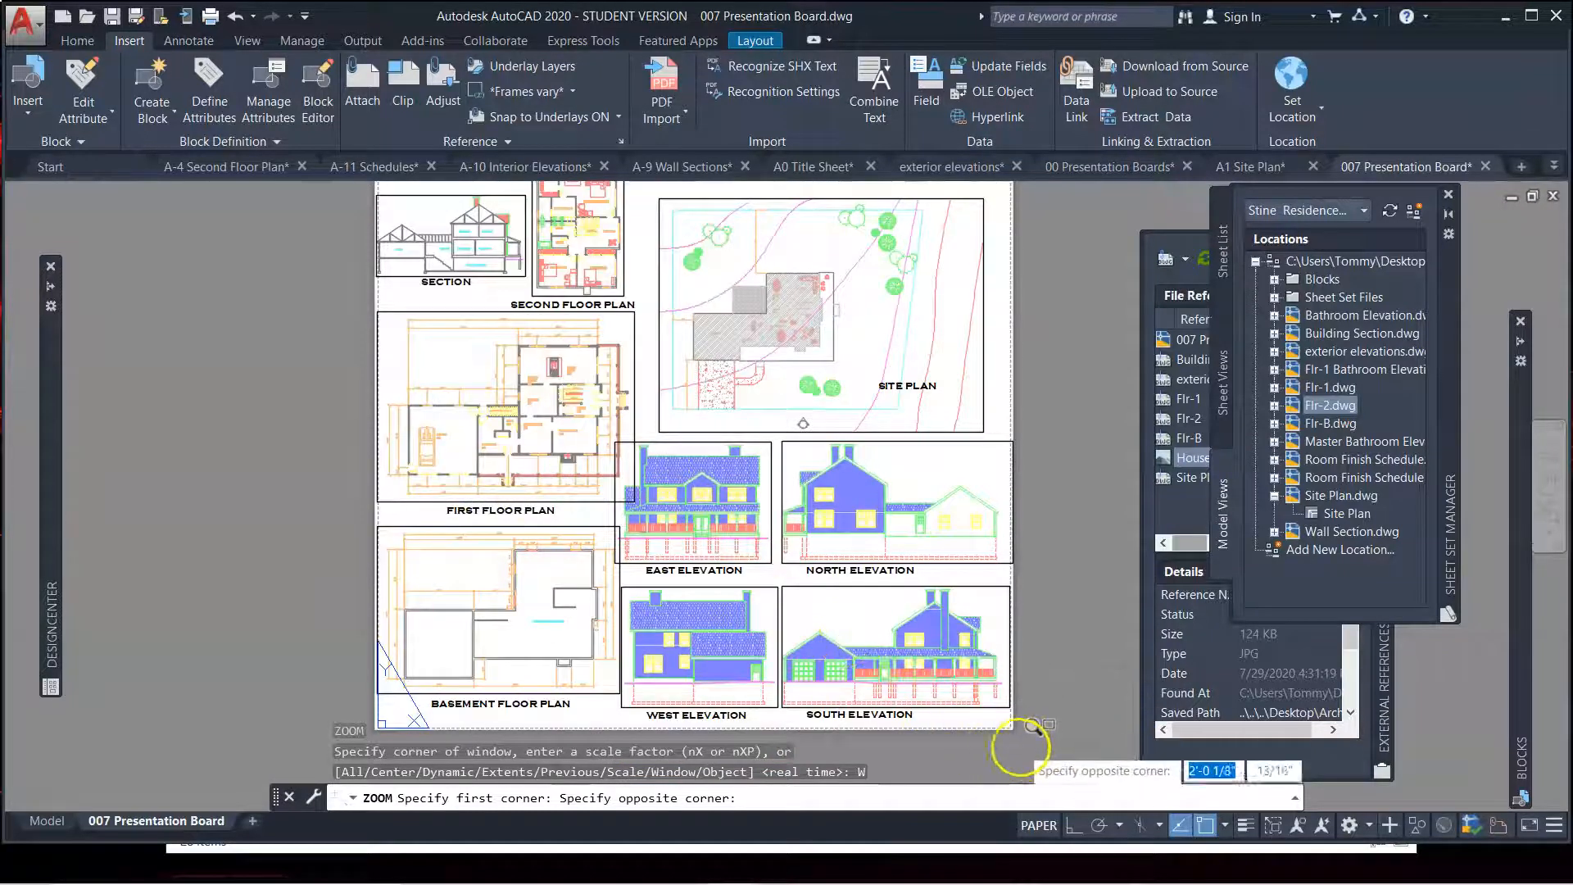
pyautogui.click(1021, 744)
# Bring the whole board into view and generate a full plot preview of the 007 Presentation Board layout
pyautogui.scroll(-5, 960, 540)
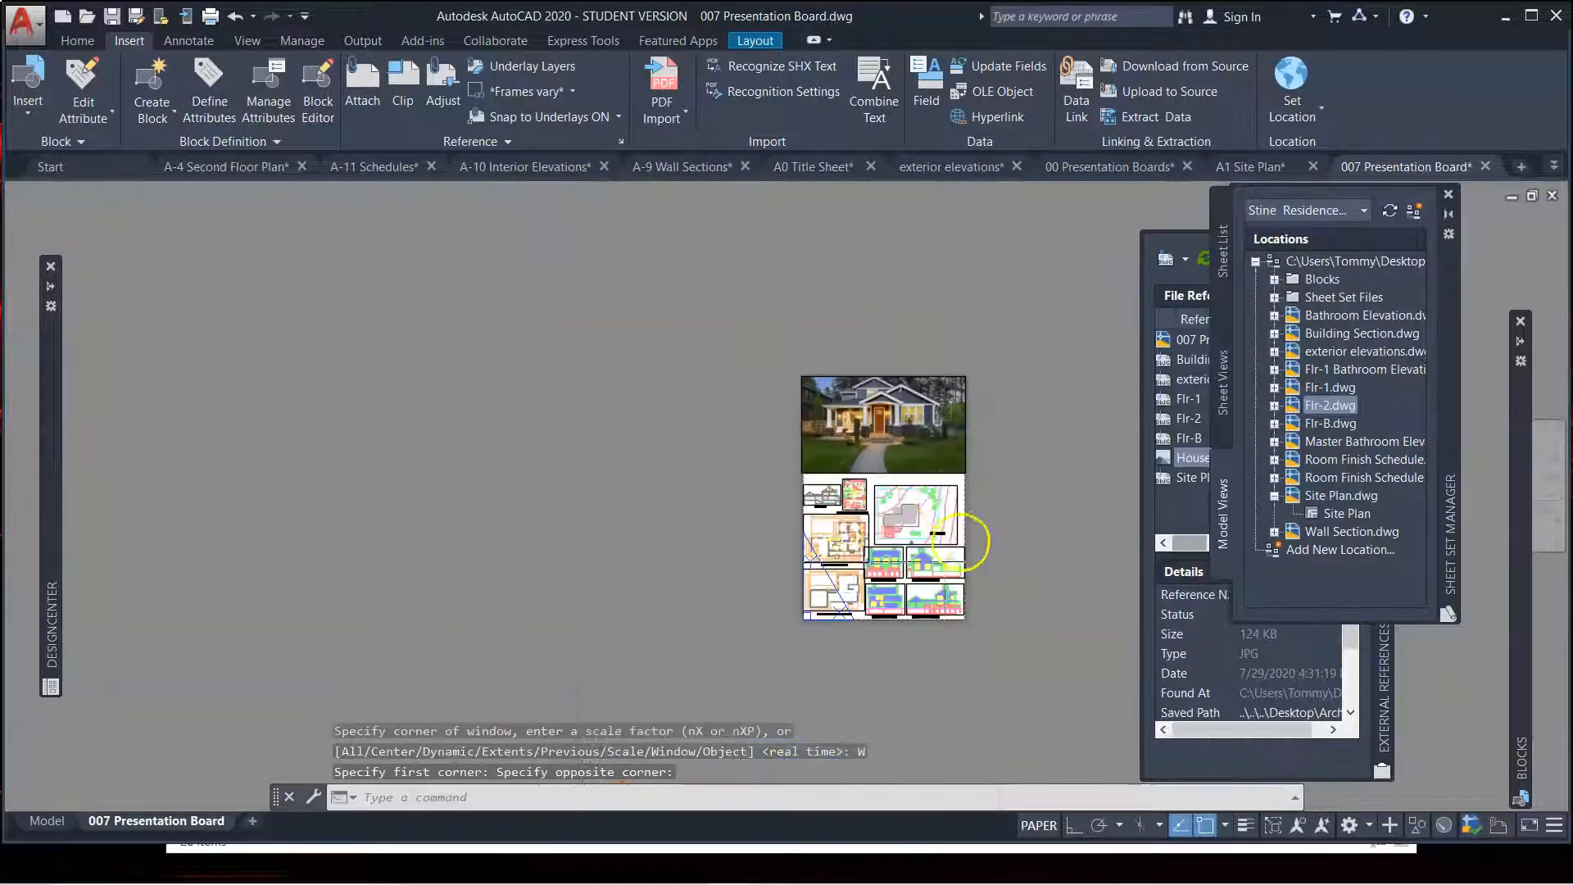
pyautogui.scroll(4, 975, 574)
pyautogui.scroll(3, 976, 565)
pyautogui.scroll(-3, 978, 568)
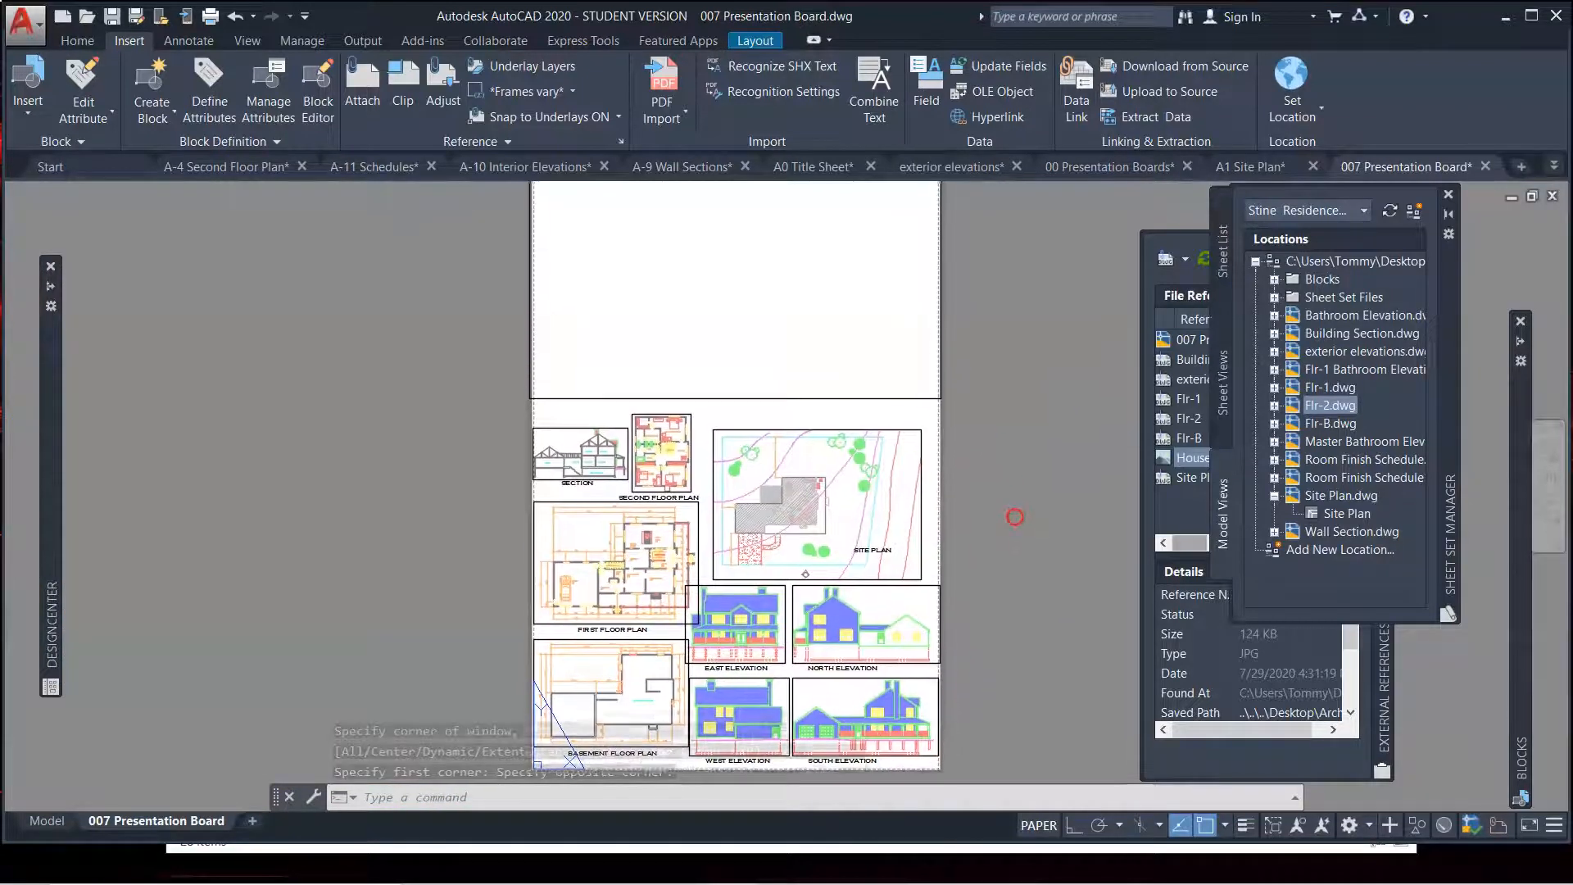
pyautogui.scroll(-2, 1012, 549)
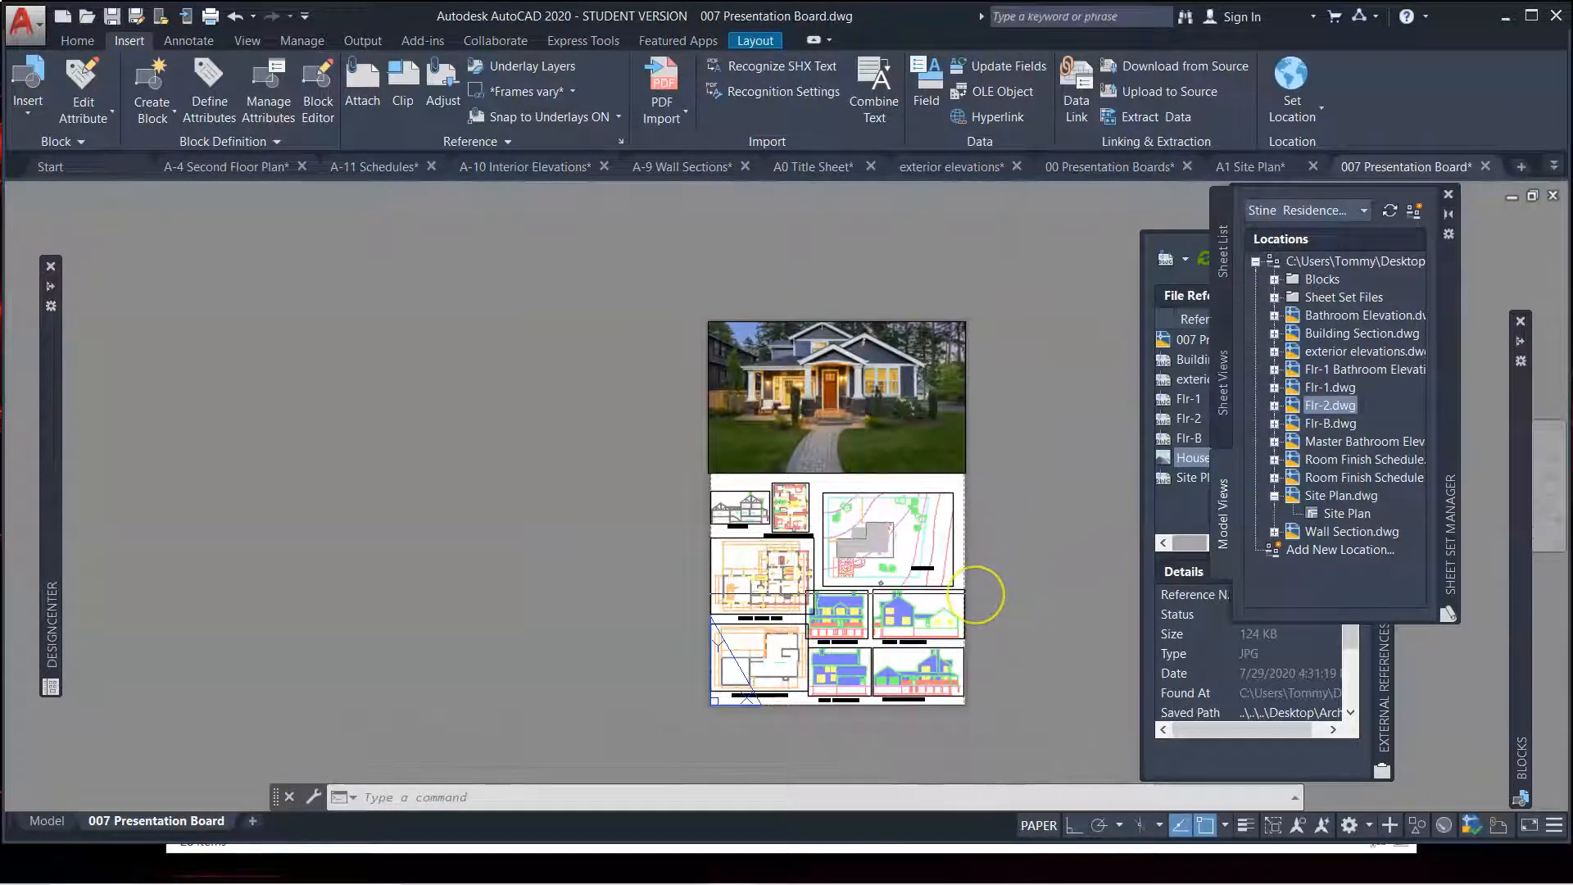
pyautogui.hotkey('ctrl', 'p')
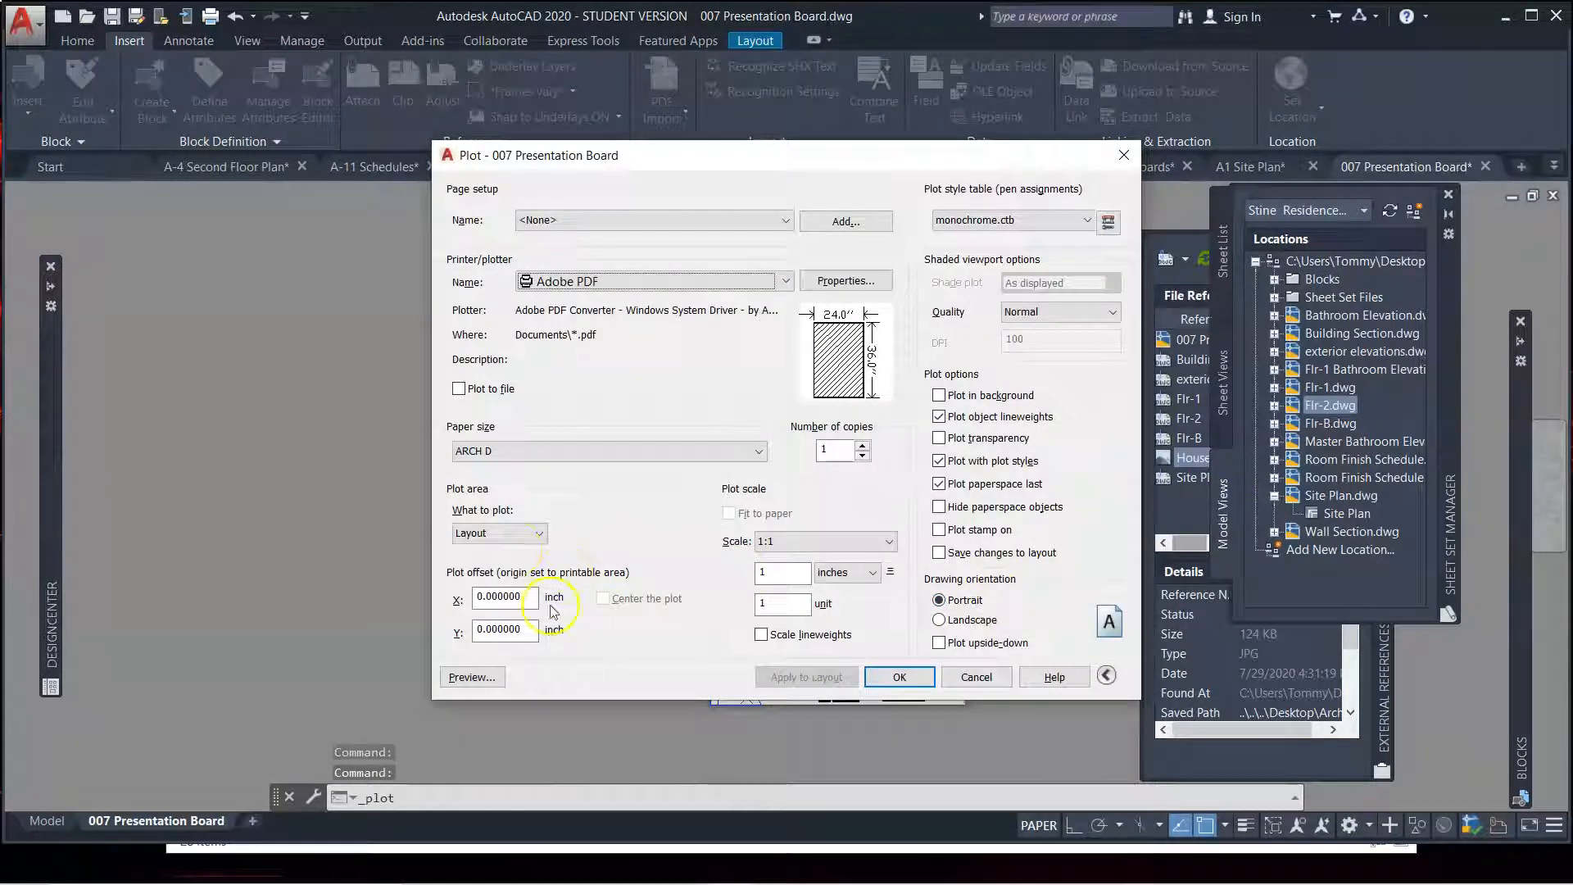
pyautogui.click(473, 677)
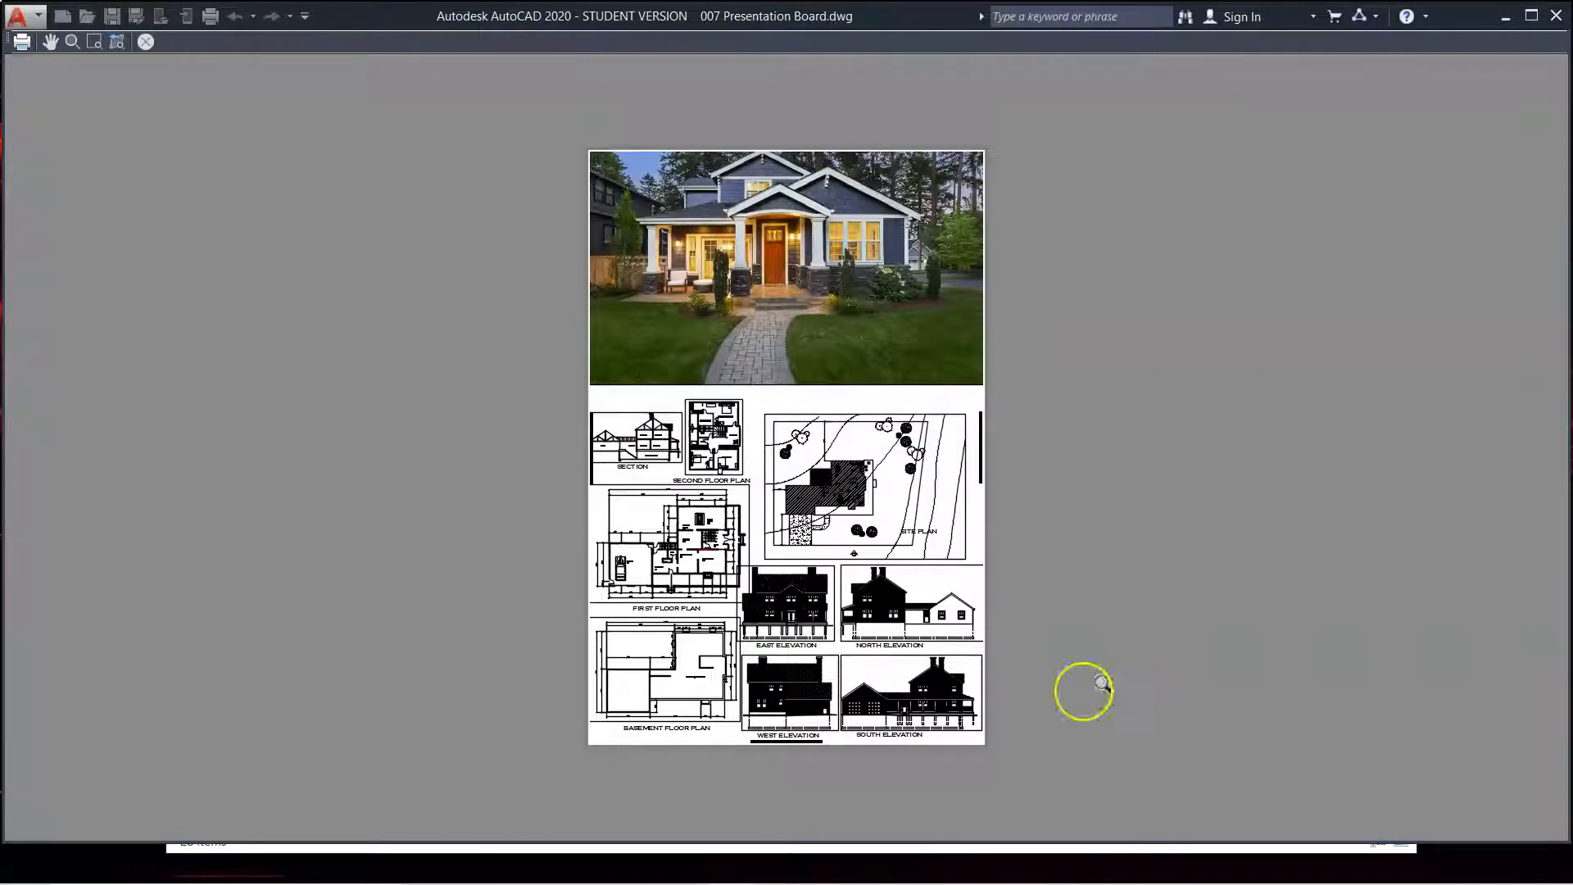
# Examine the plot preview, checking the floor plans, section, site plan, elevations, titles and house image
pyautogui.scroll(9, 790, 604)
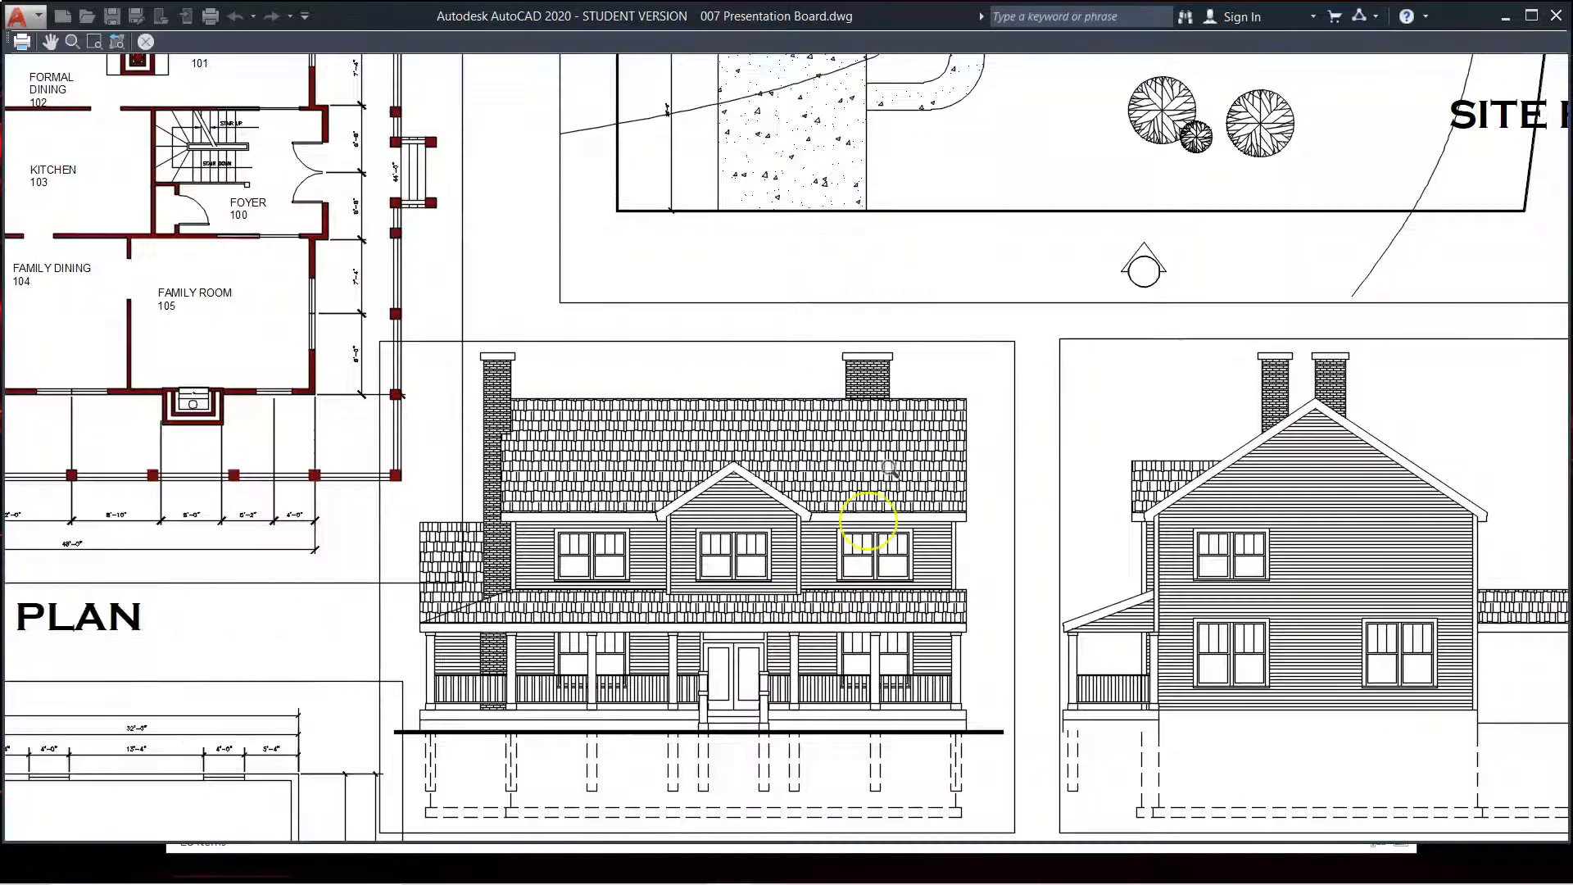
pyautogui.scroll(-5, 948, 426)
pyautogui.scroll(6, 745, 485)
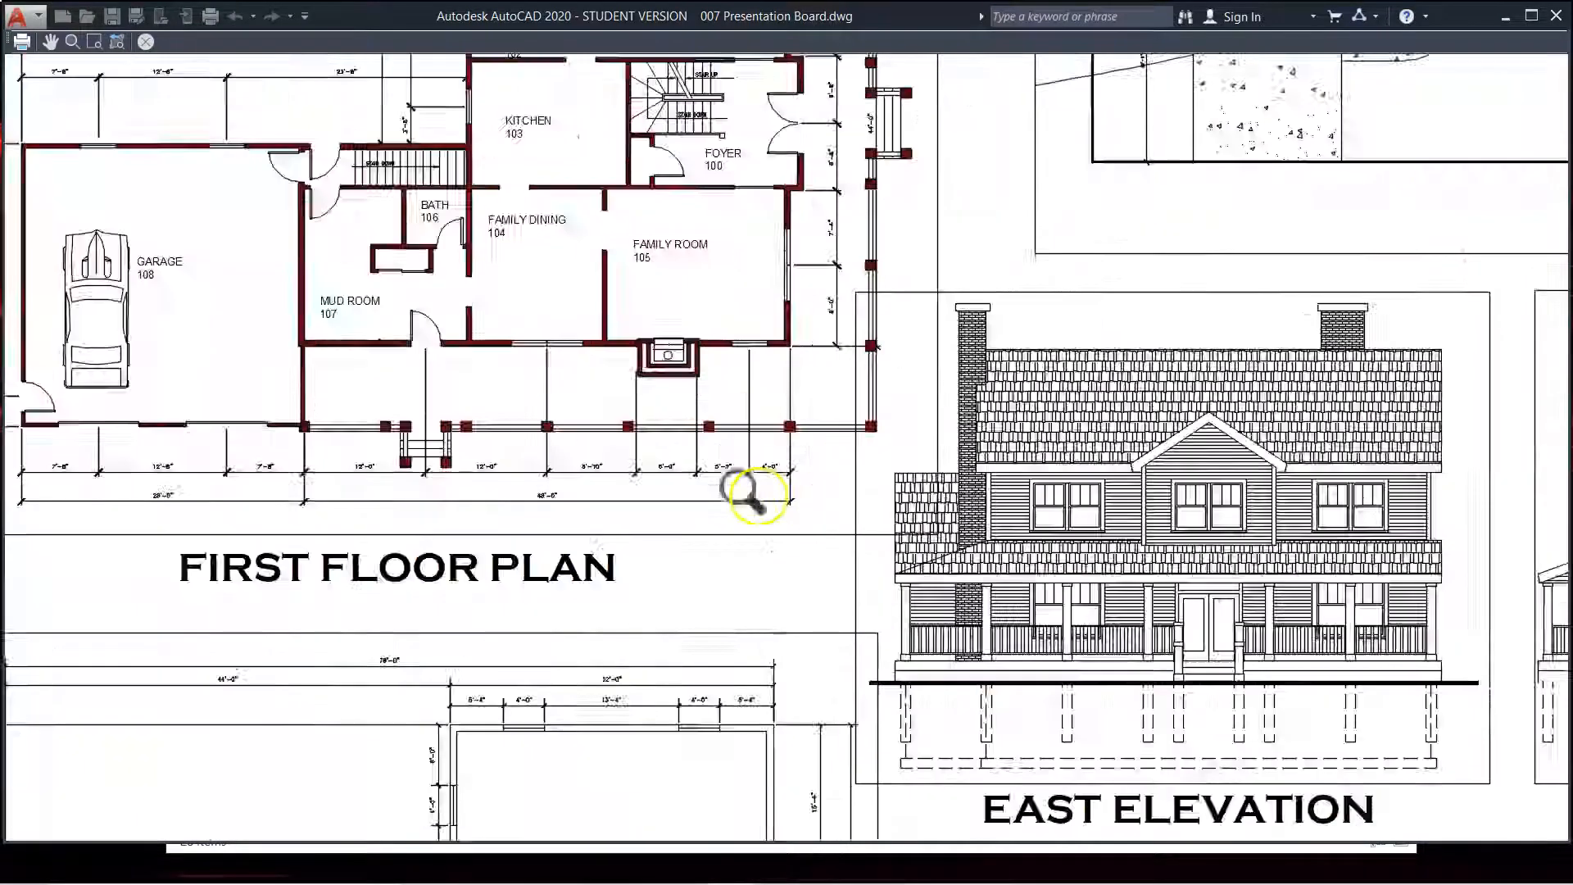
pyautogui.scroll(-6, 767, 447)
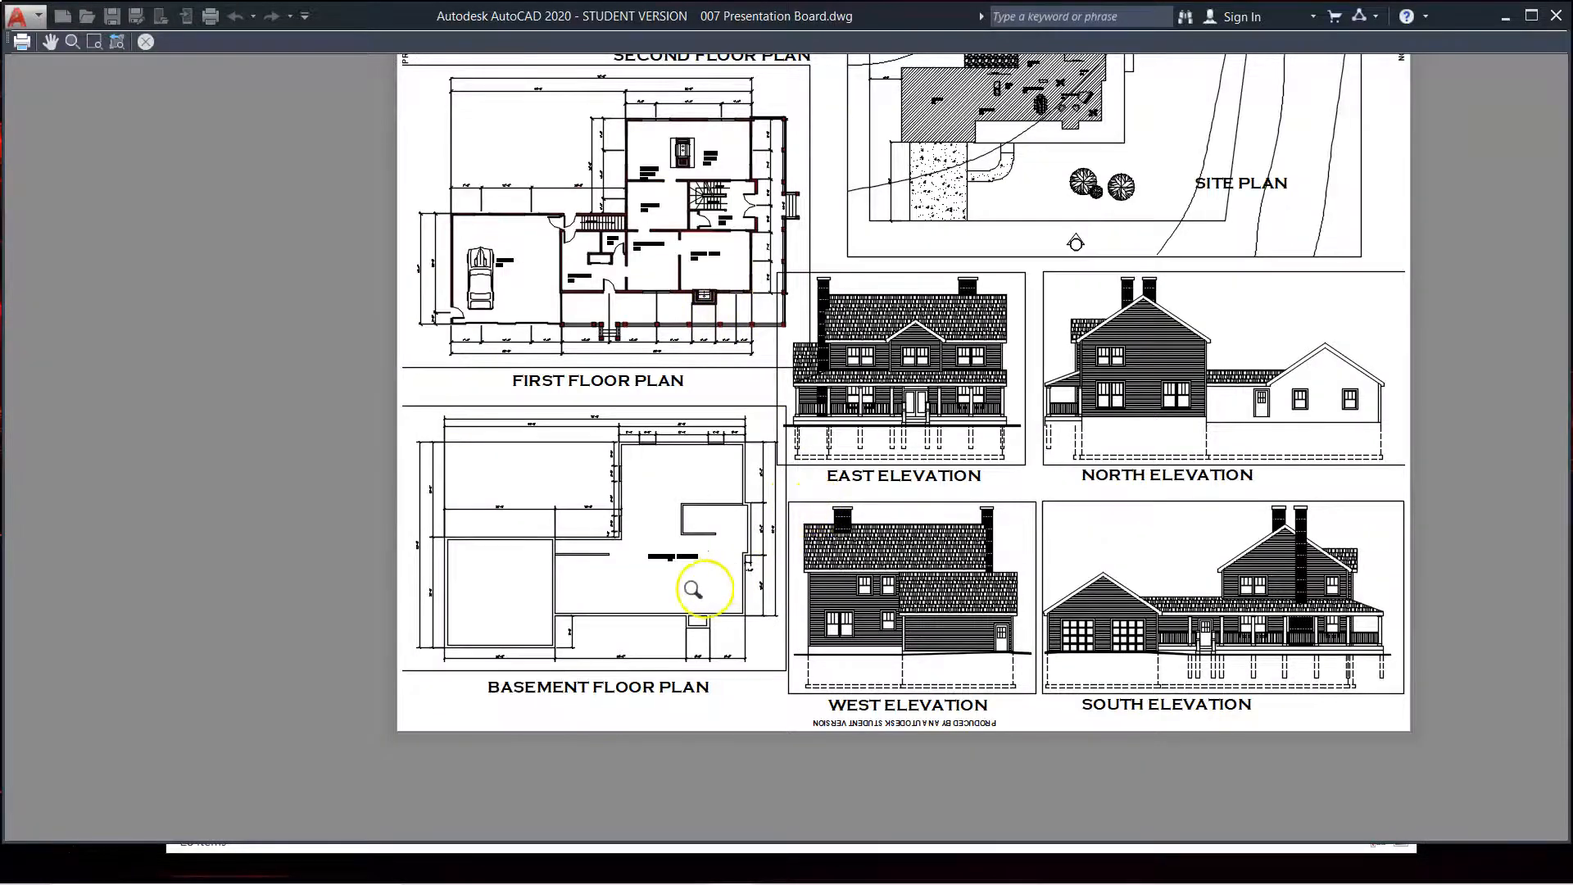
pyautogui.scroll(-3, 693, 588)
pyautogui.scroll(6, 673, 453)
pyautogui.scroll(-5, 561, 652)
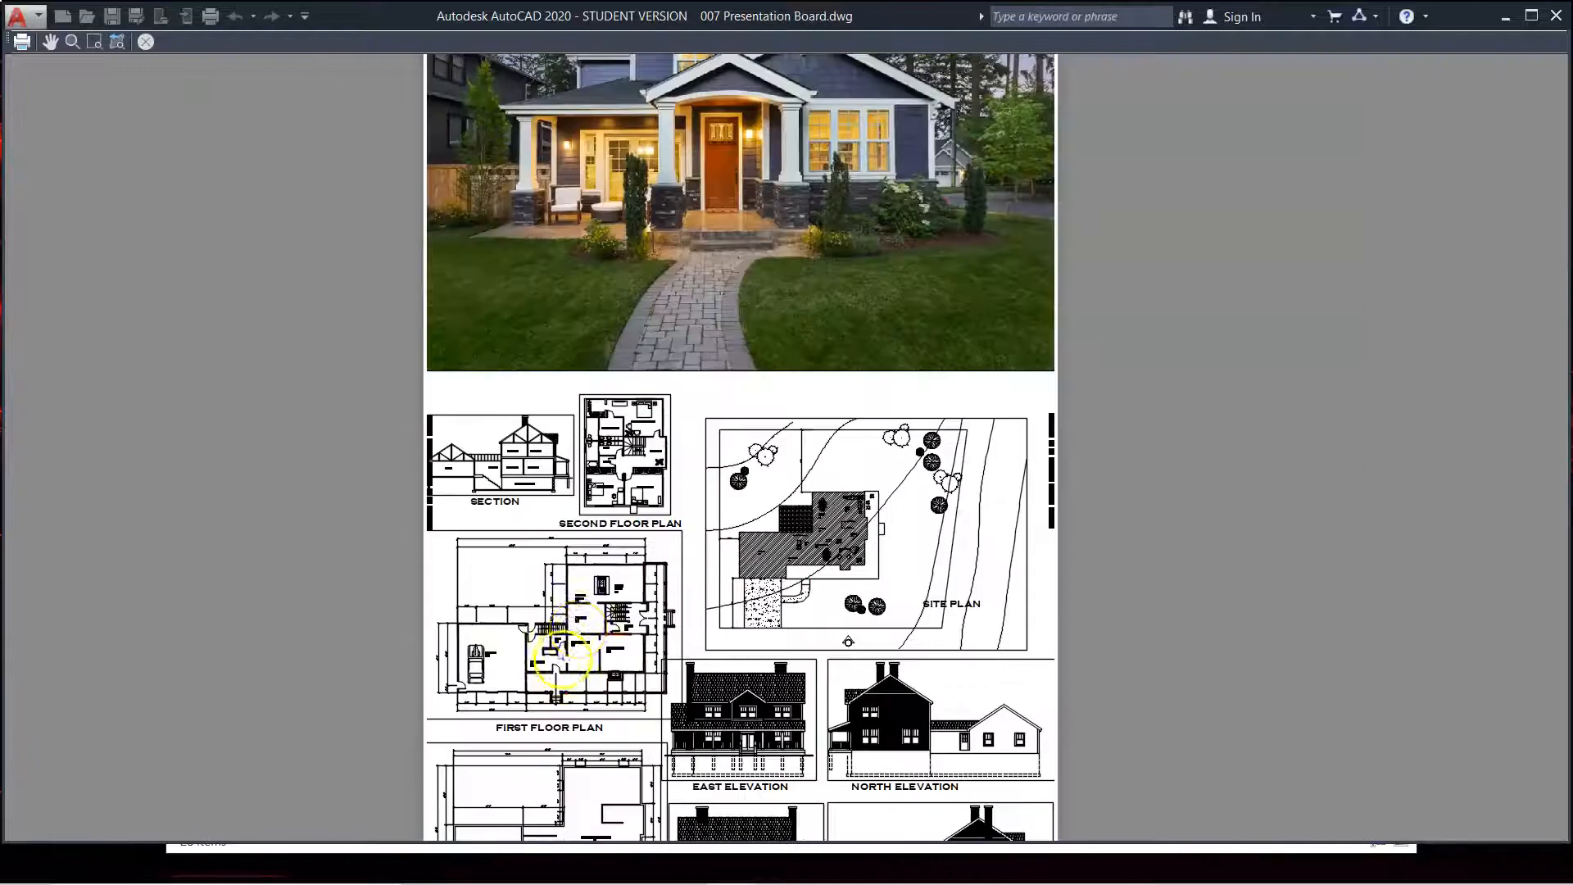
pyautogui.scroll(5, 471, 485)
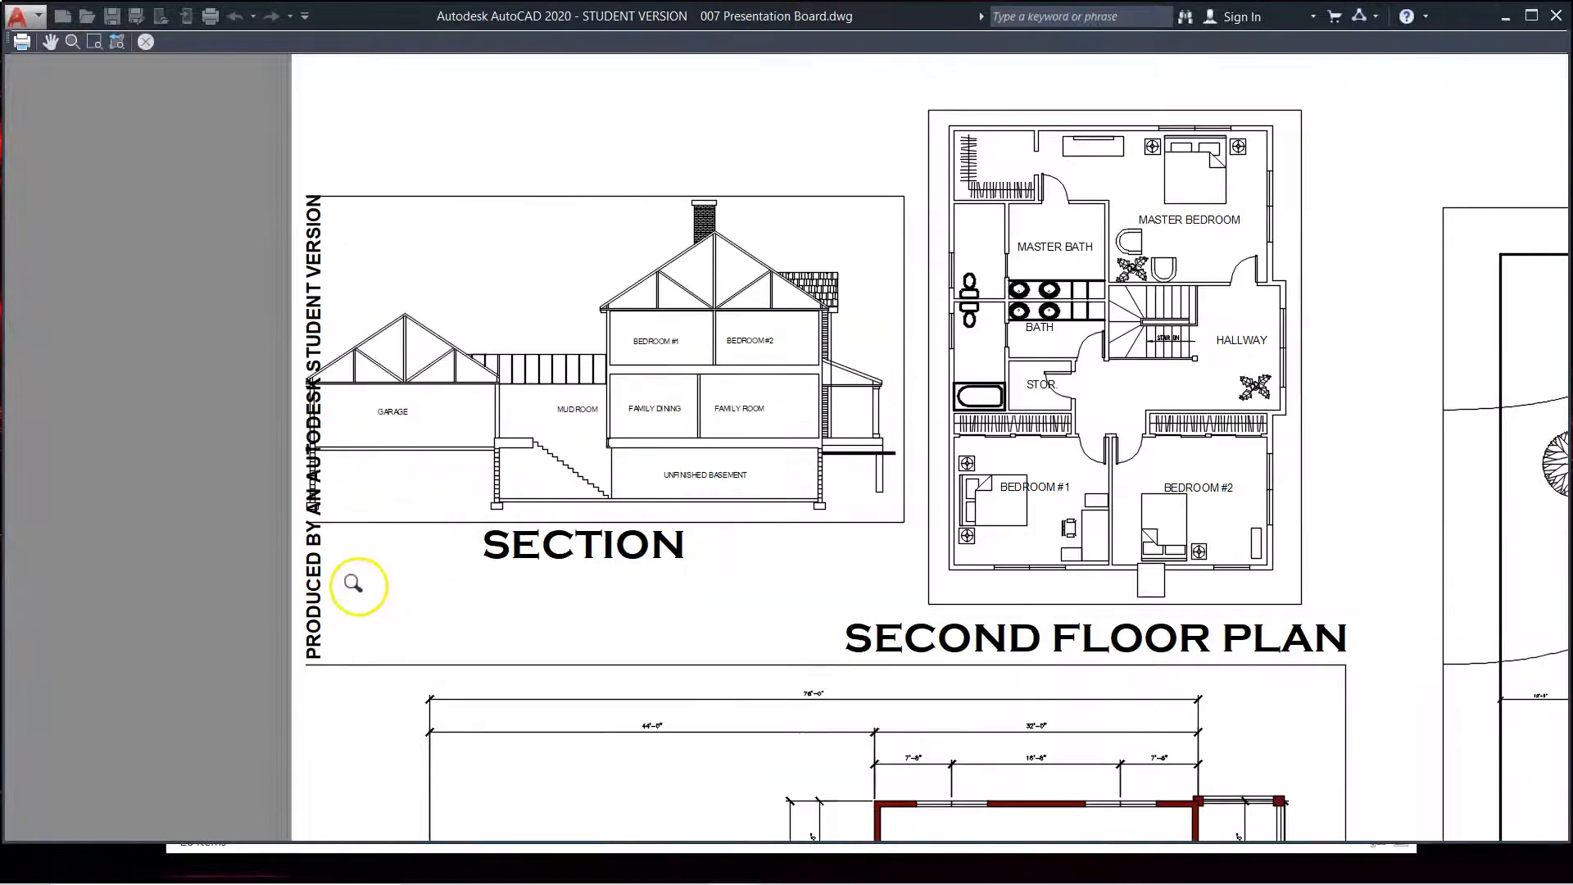
pyautogui.scroll(-4, 313, 438)
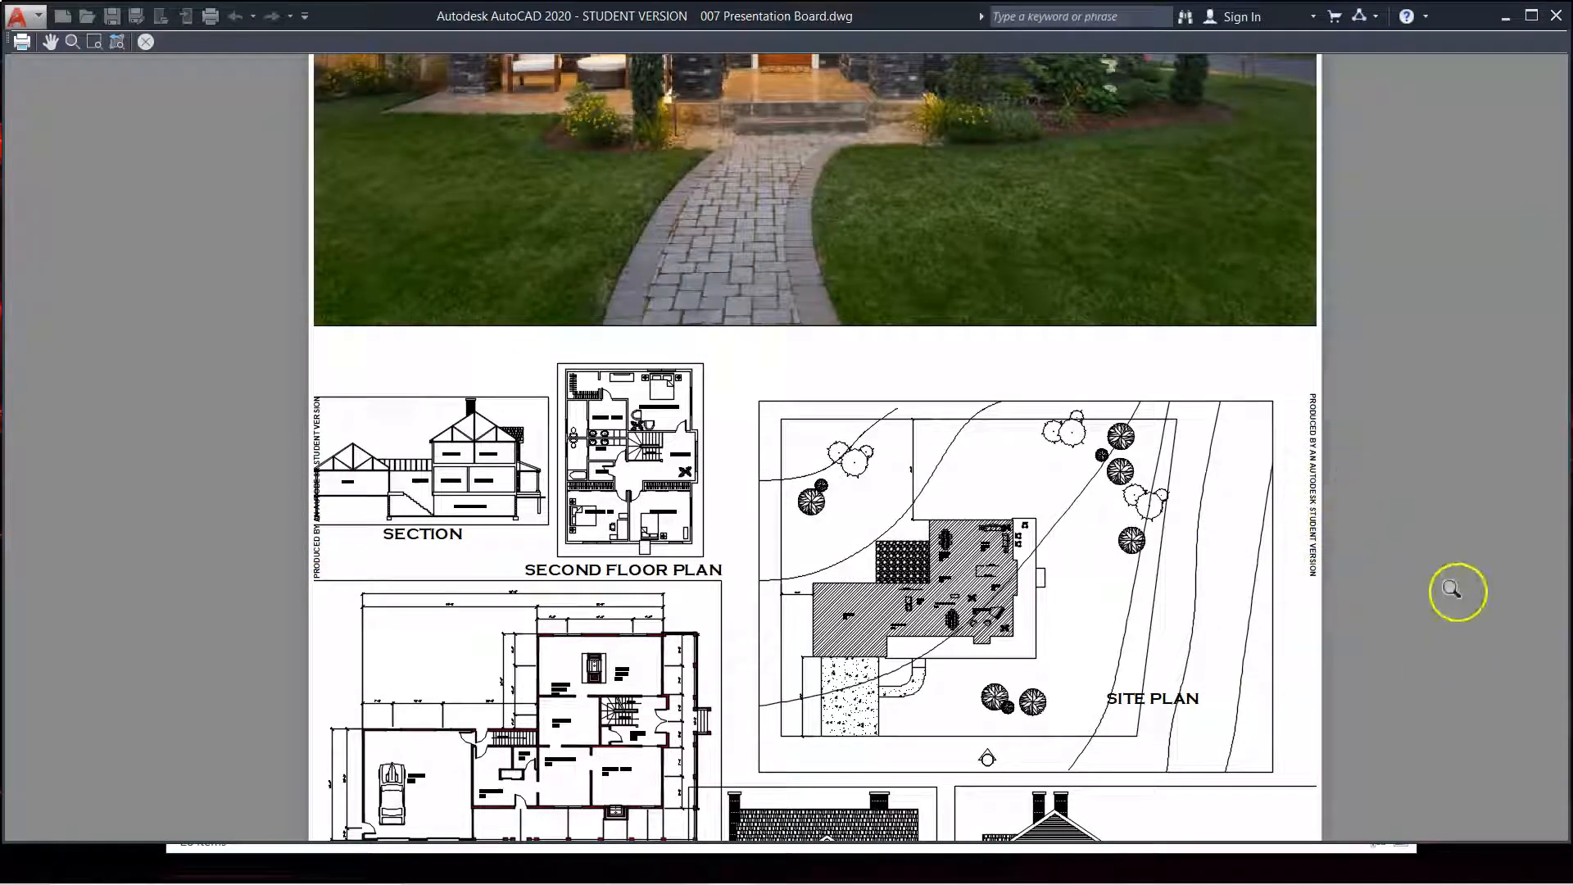
pyautogui.scroll(-4, 1234, 377)
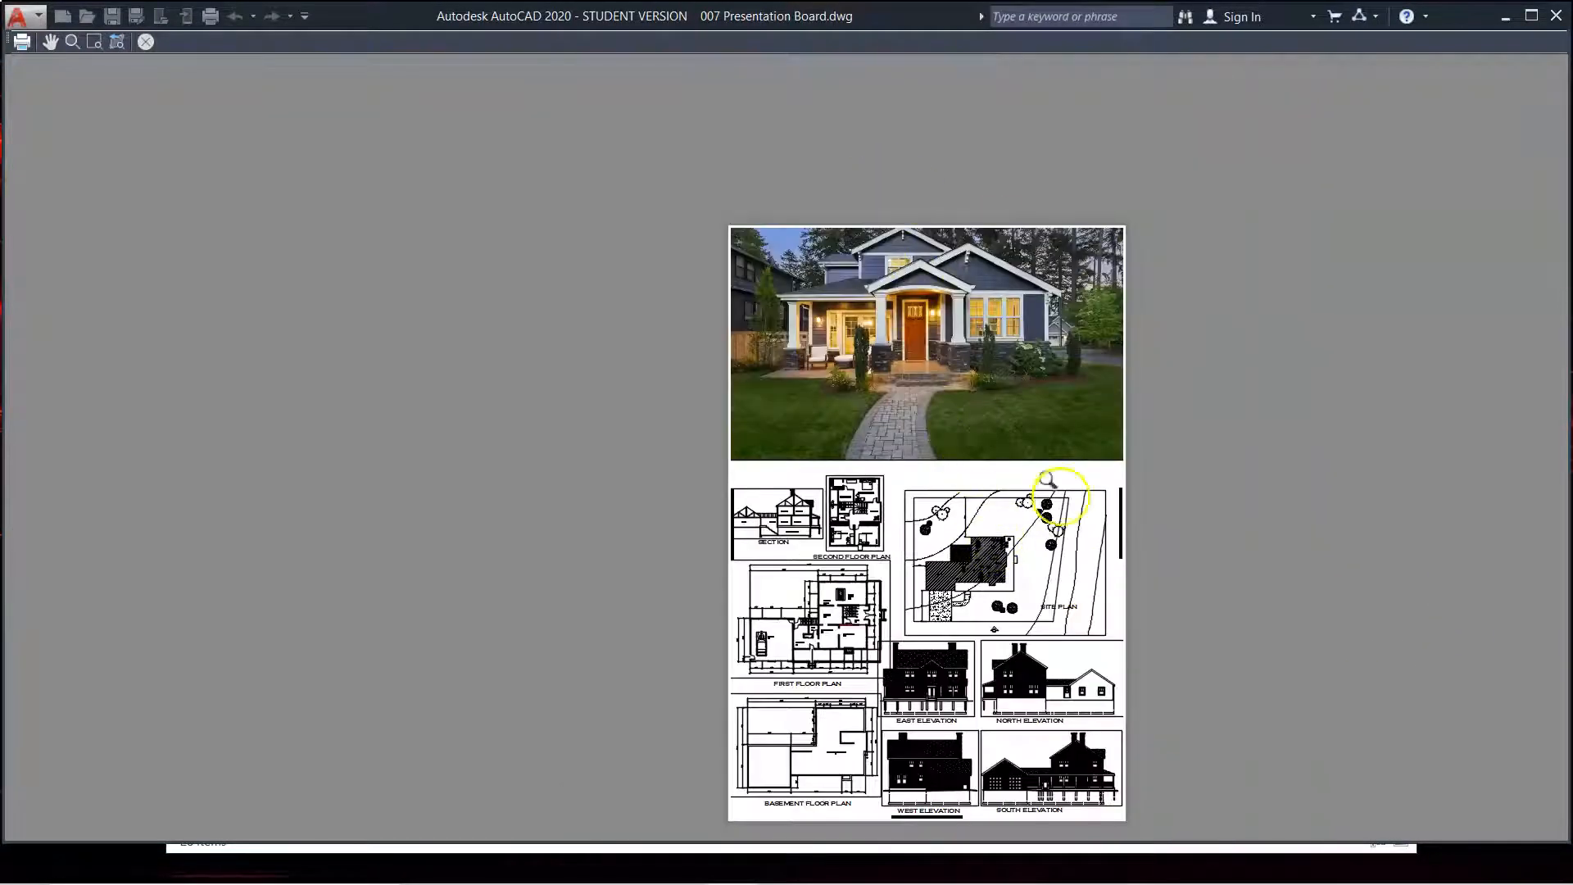
pyautogui.scroll(5, 1124, 485)
pyautogui.scroll(-3, 1127, 486)
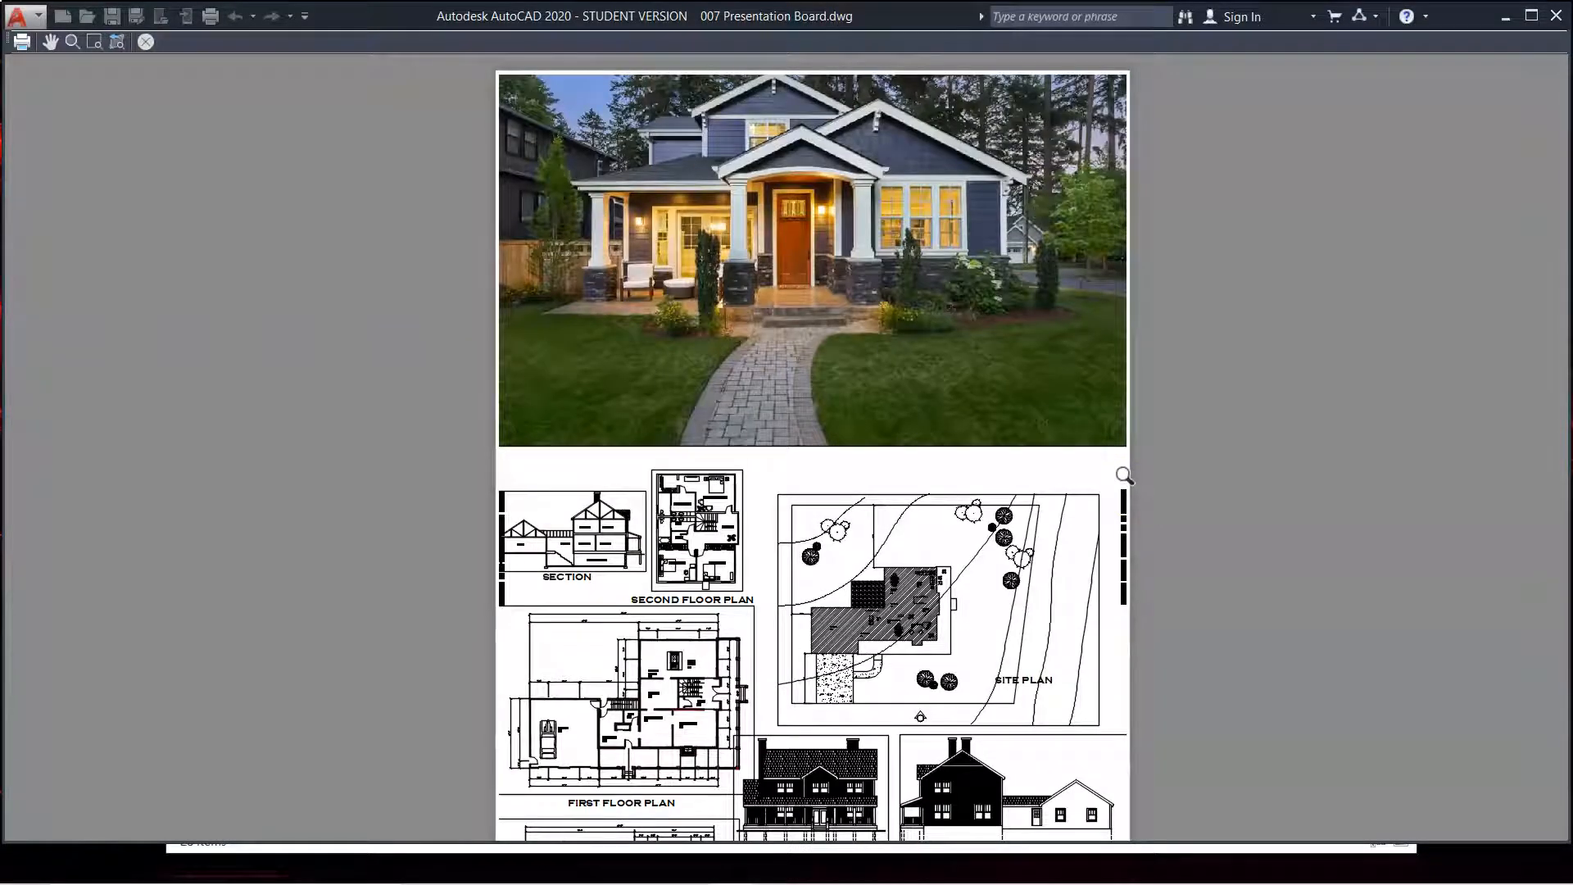
pyautogui.scroll(-2, 1159, 351)
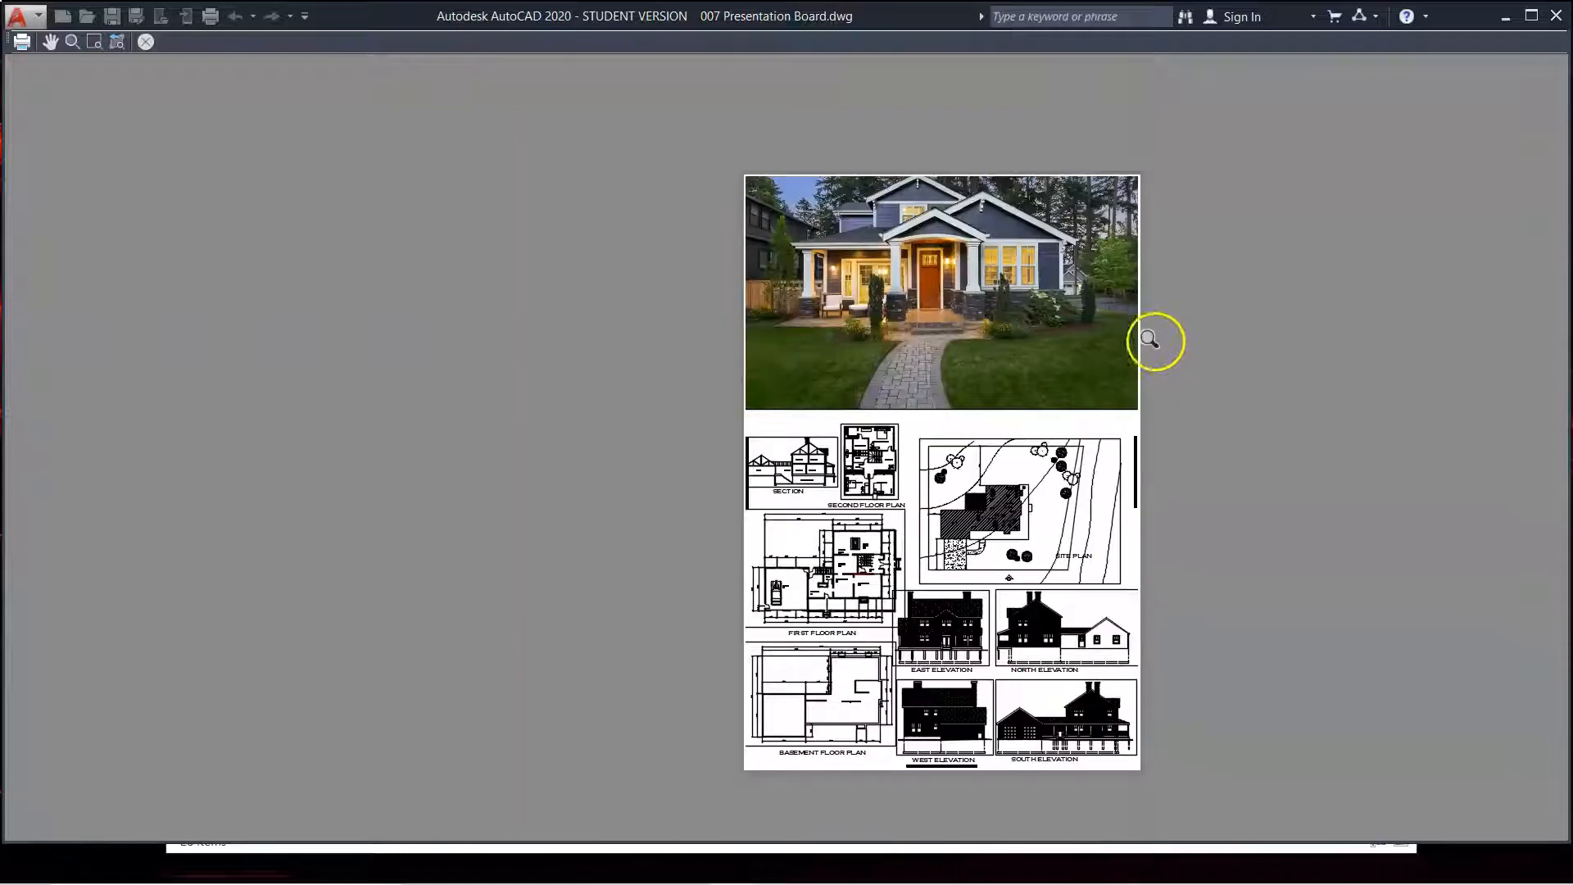
# Take a last look at the plans in the preview, close it and cancel the plot
pyautogui.rightClick(1191, 327)
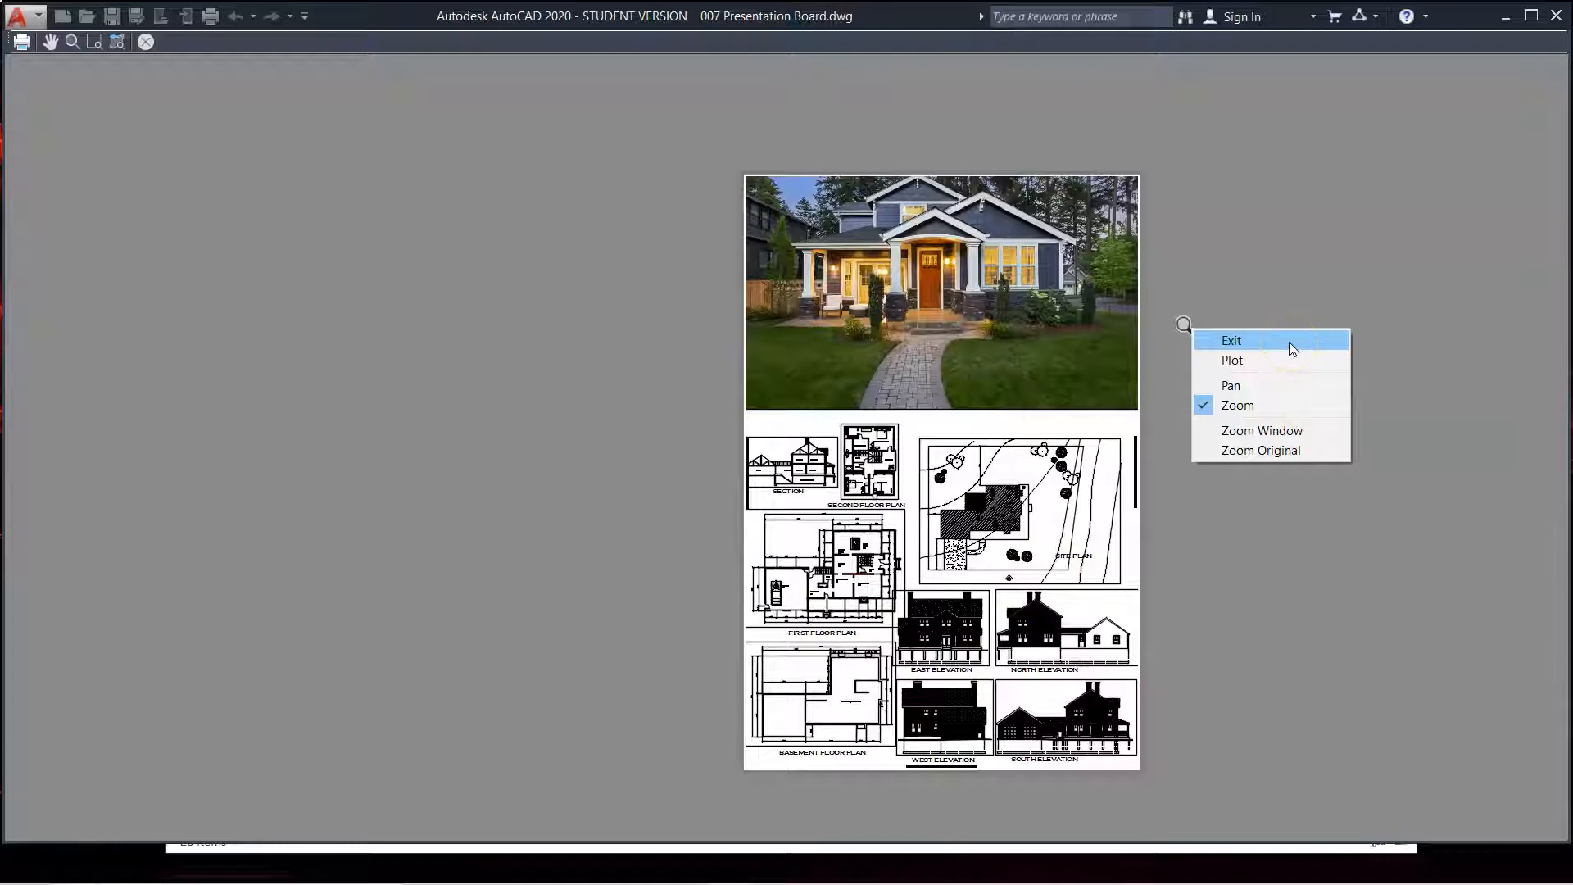
pyautogui.press('Escape')
pyautogui.scroll(2, 1160, 598)
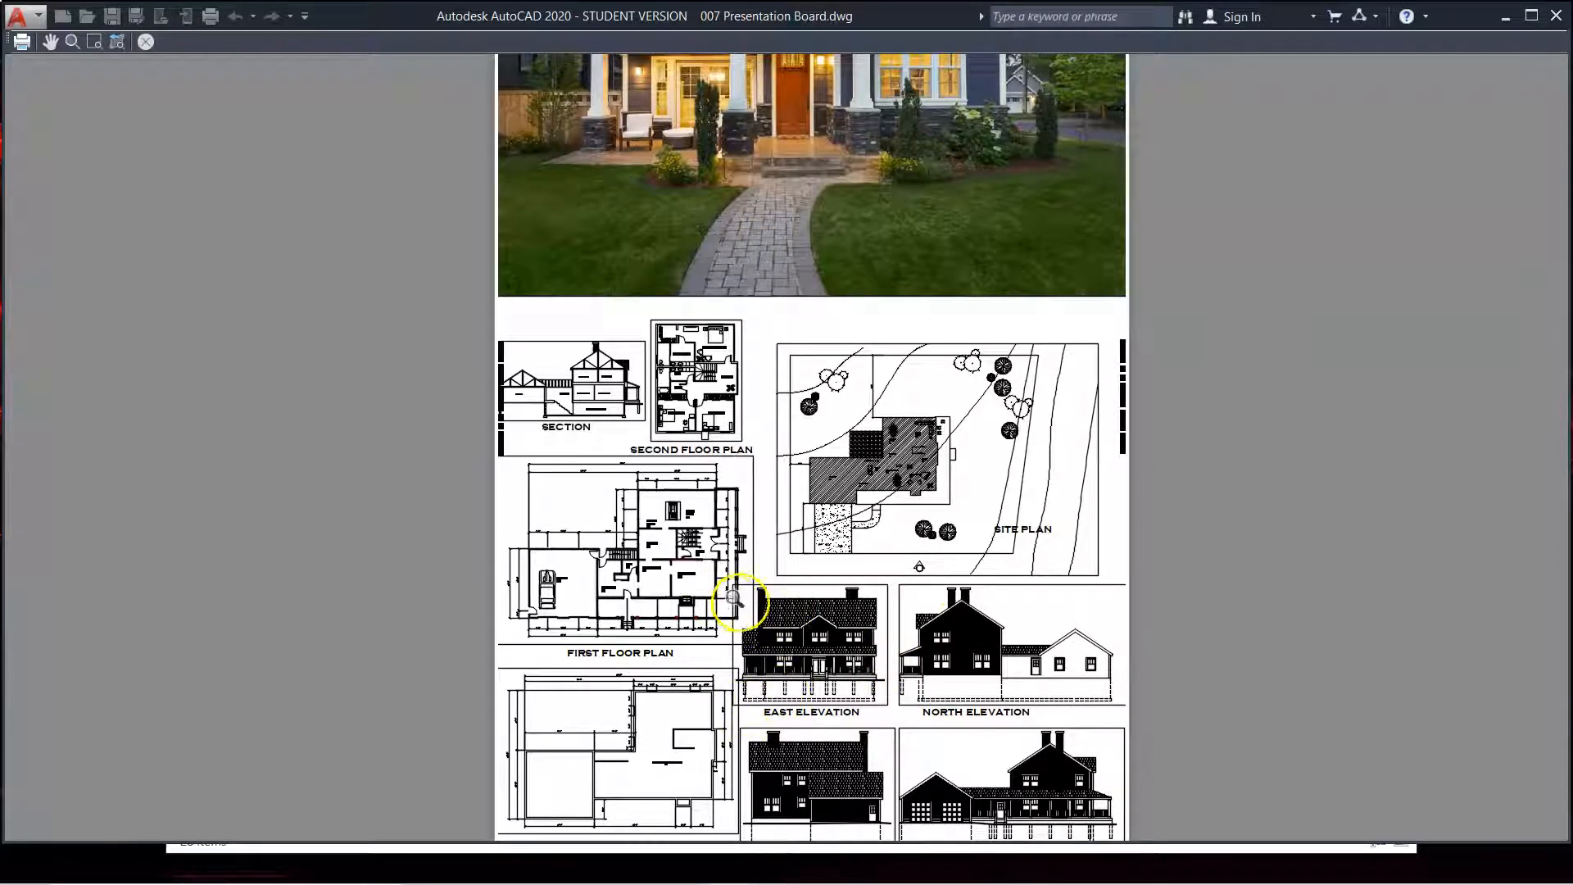
pyautogui.press('Escape')
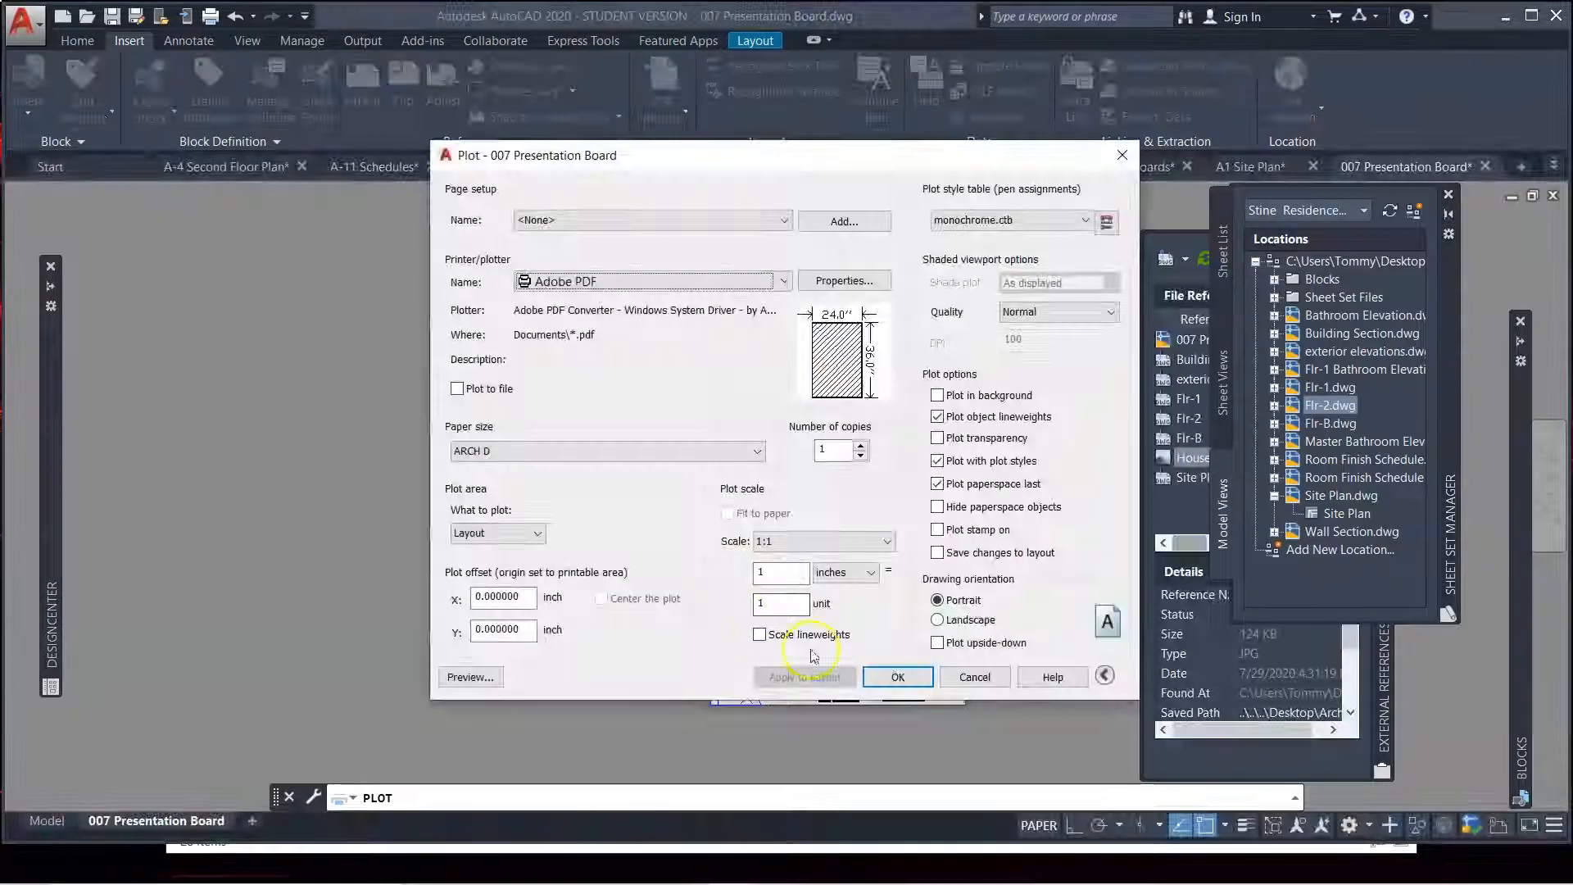
pyautogui.click(975, 677)
# Open the second floor plan drawing Flr-2.dwg from the sheet set's resource drawings
pyautogui.scroll(5, 765, 545)
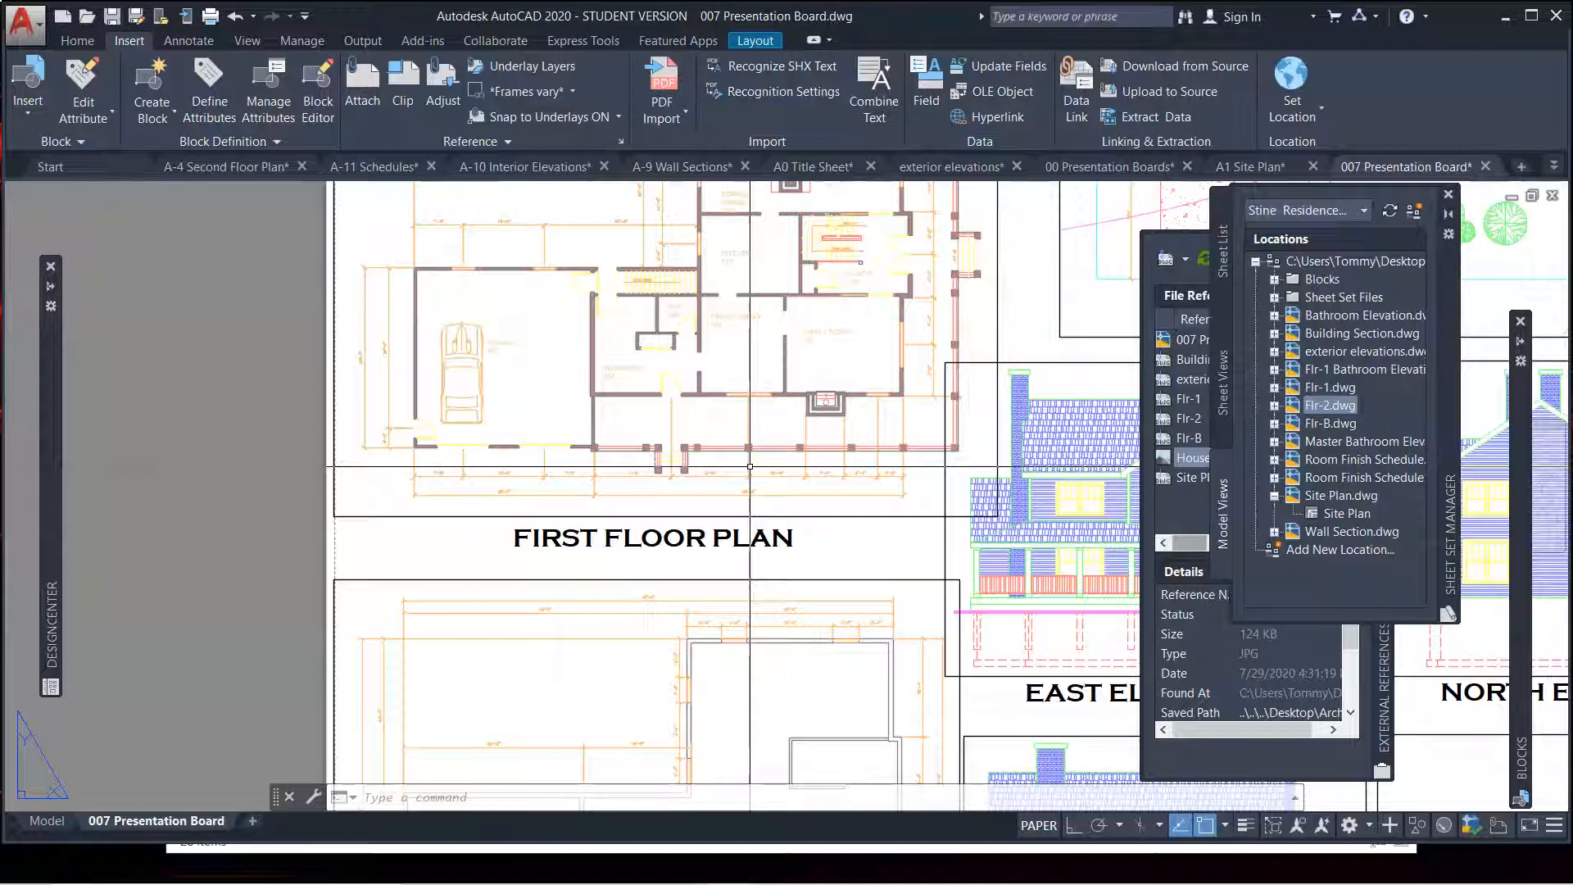
pyautogui.click(1297, 408)
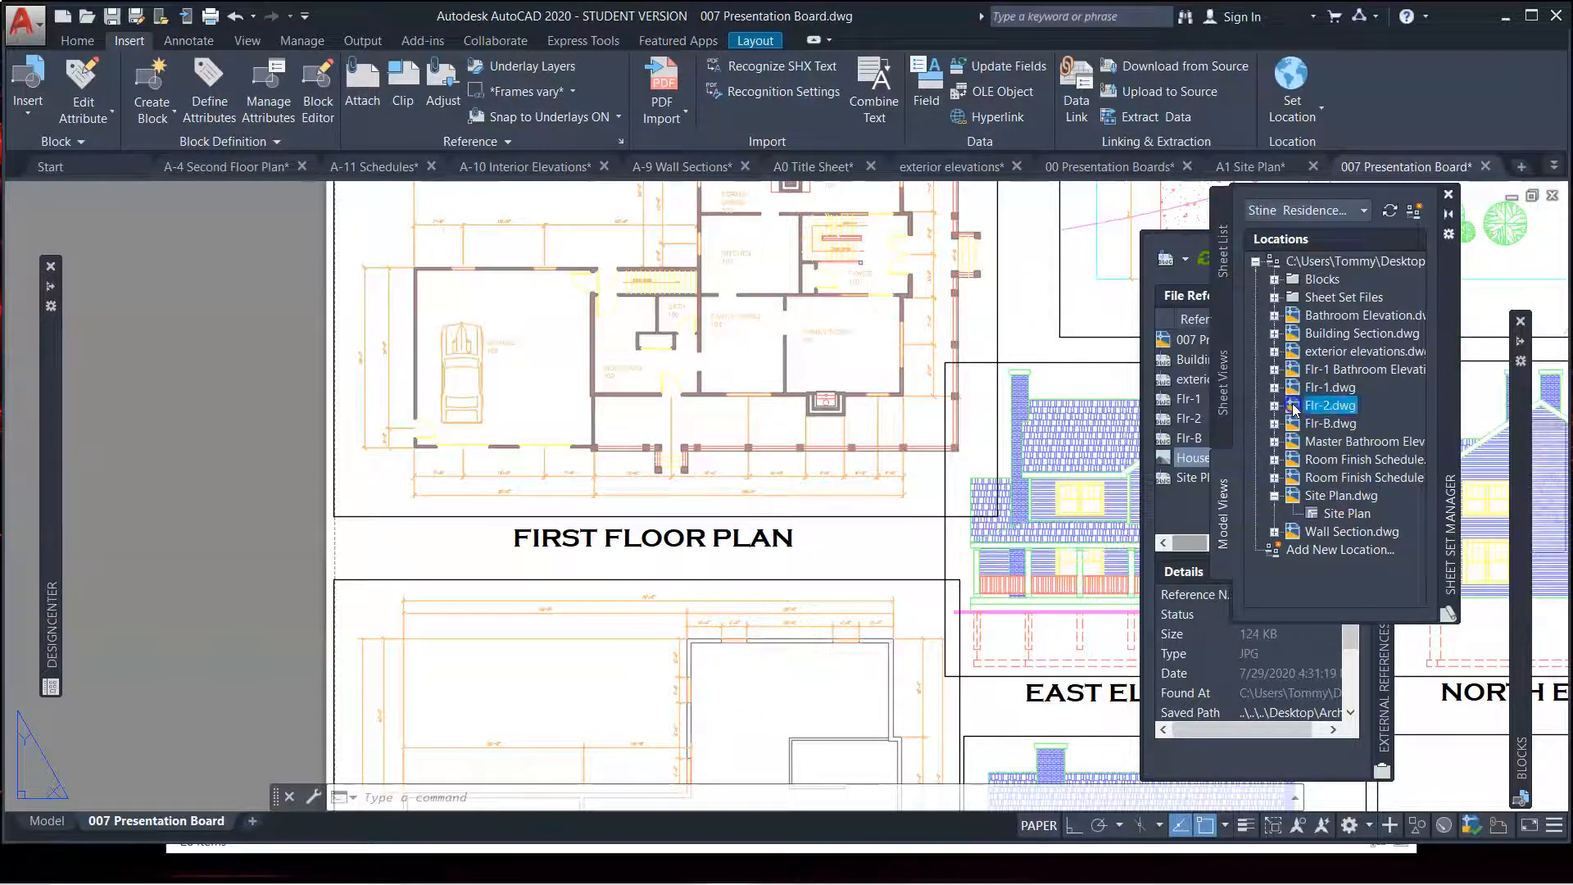
pyautogui.doubleClick(1295, 407)
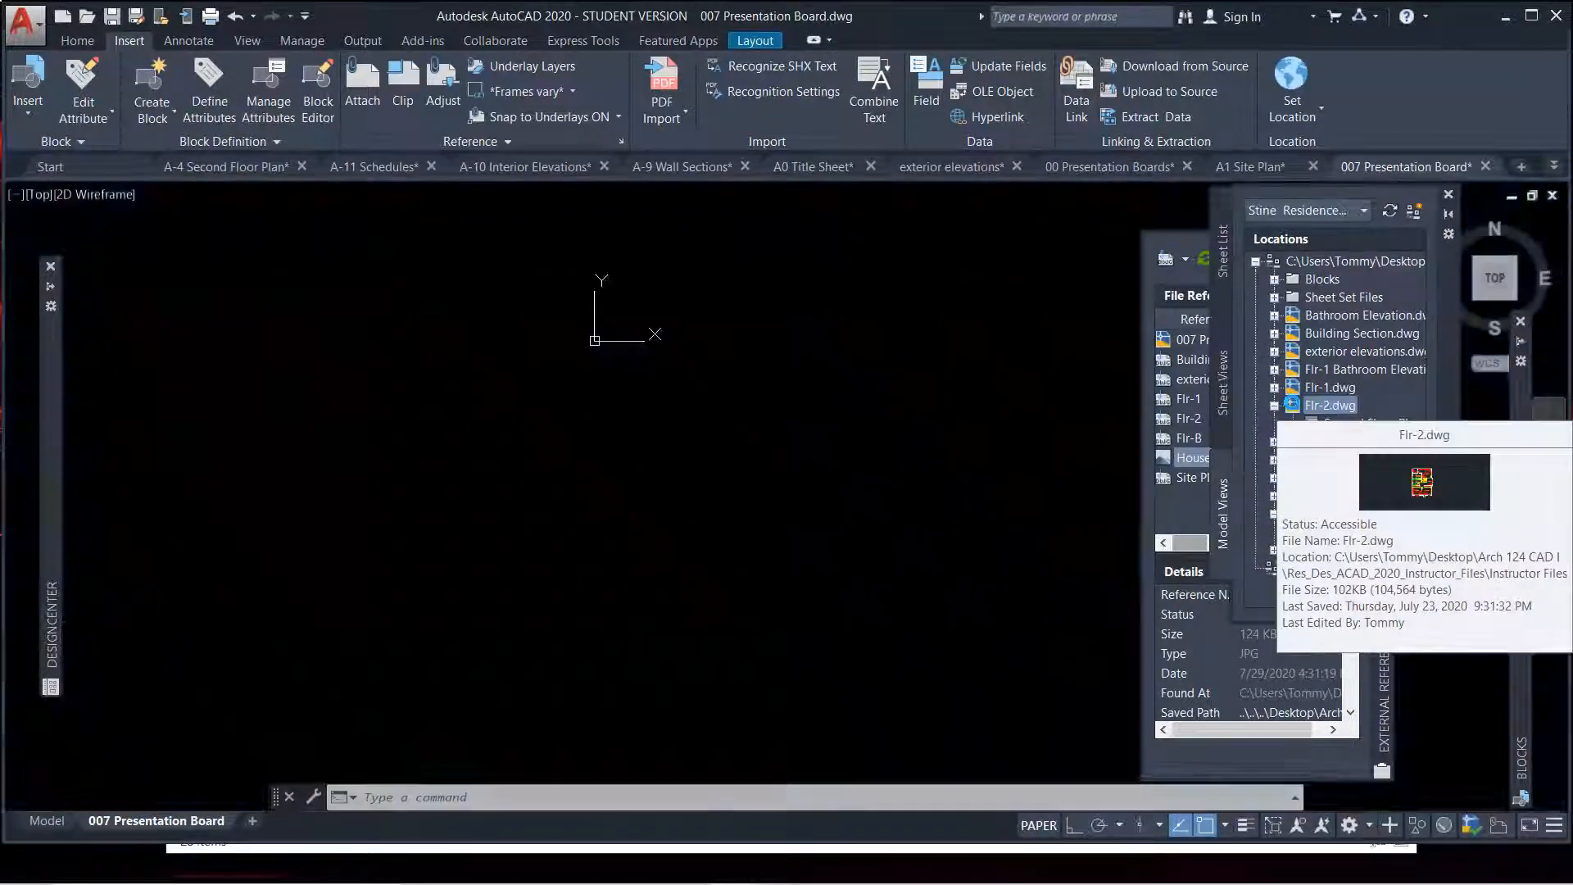
pyautogui.click(1347, 405)
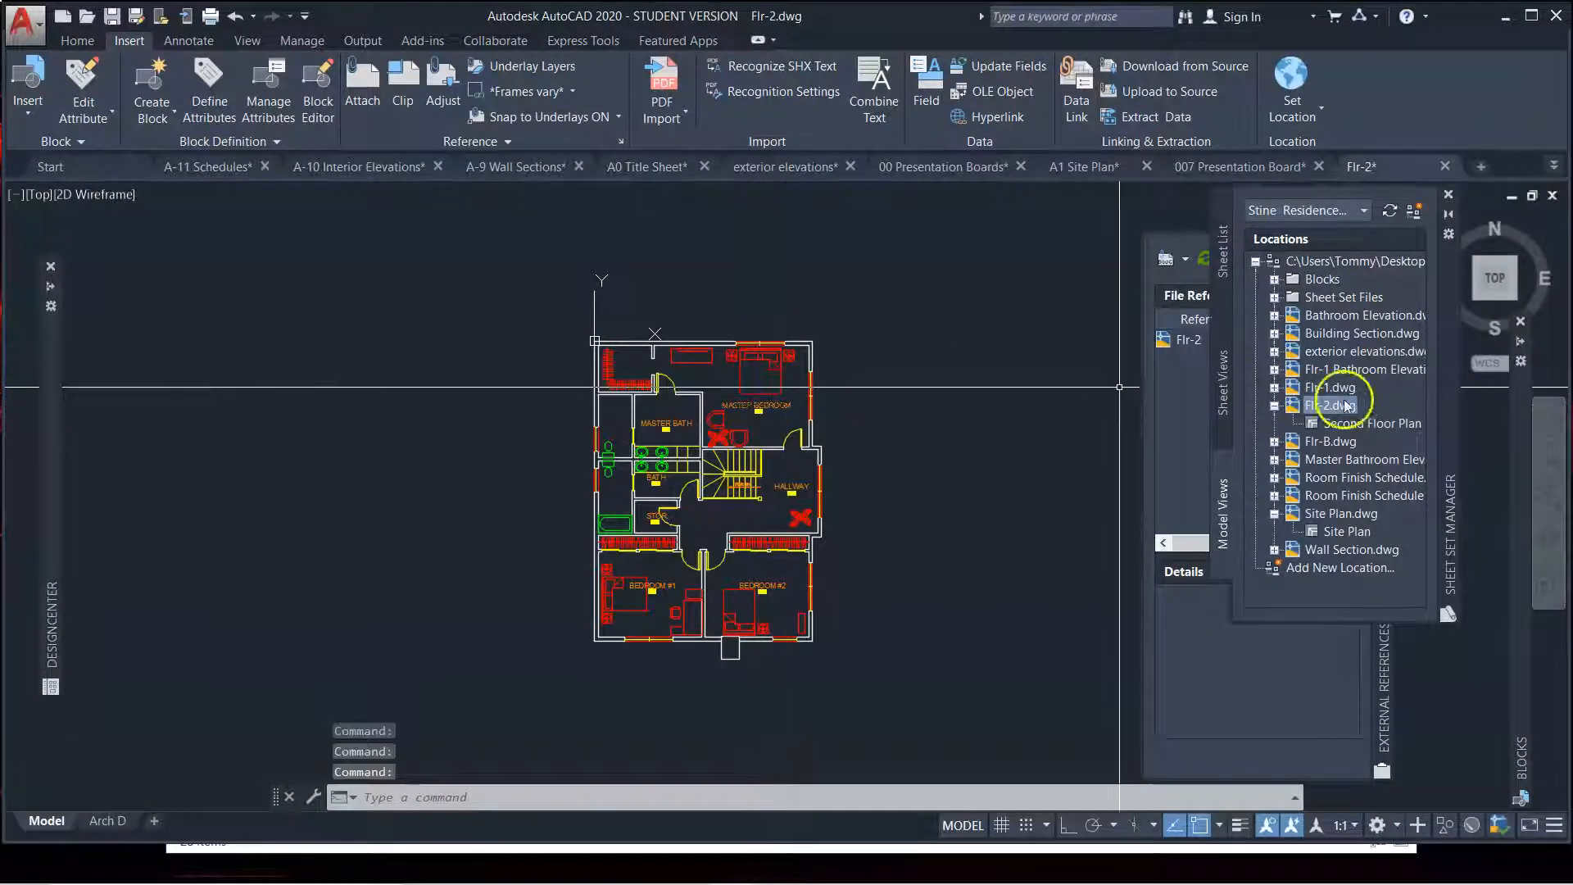
# Open the first floor plan drawing Flr-1.dwg from the sheet set's resource drawings
pyautogui.doubleClick(1297, 388)
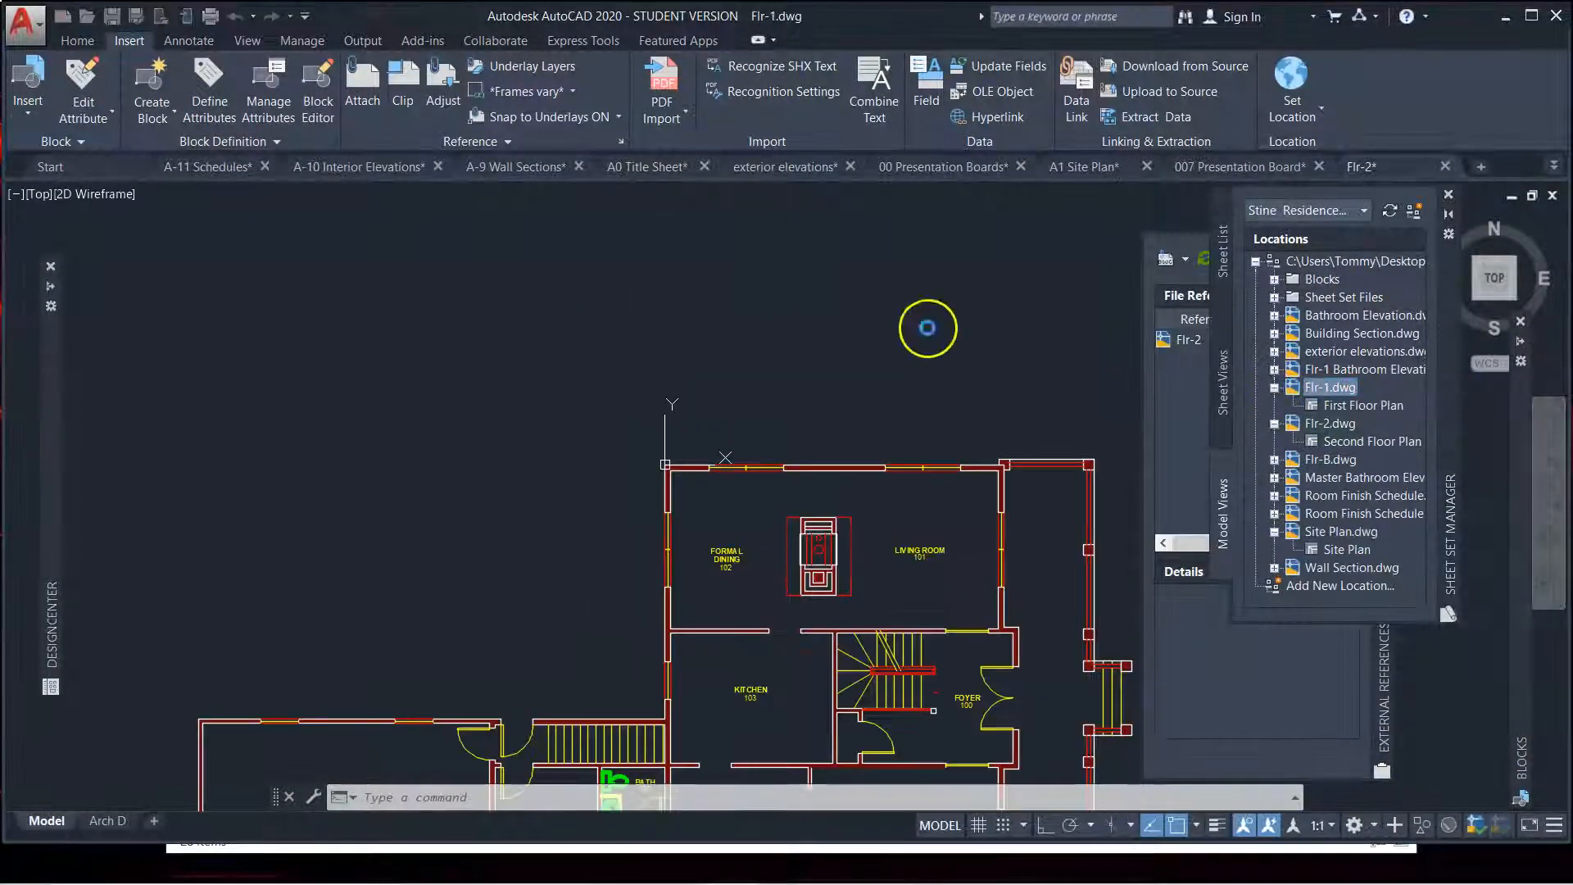
pyautogui.scroll(2, 779, 313)
pyautogui.click(1300, 431)
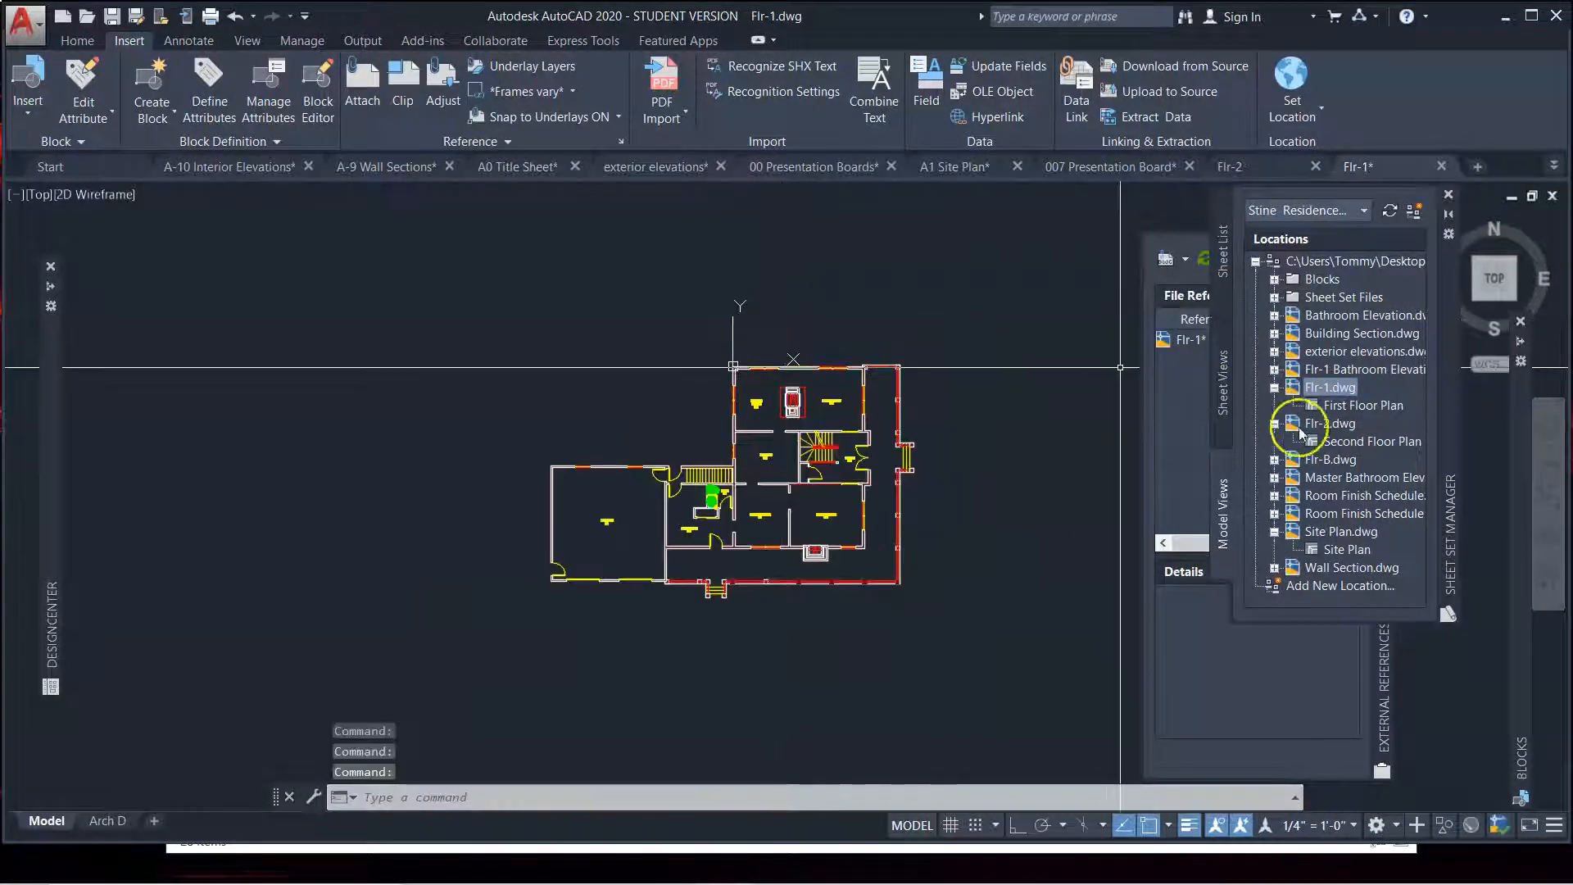
pyautogui.moveTo(979, 444); pyautogui.dragTo(866, 434)
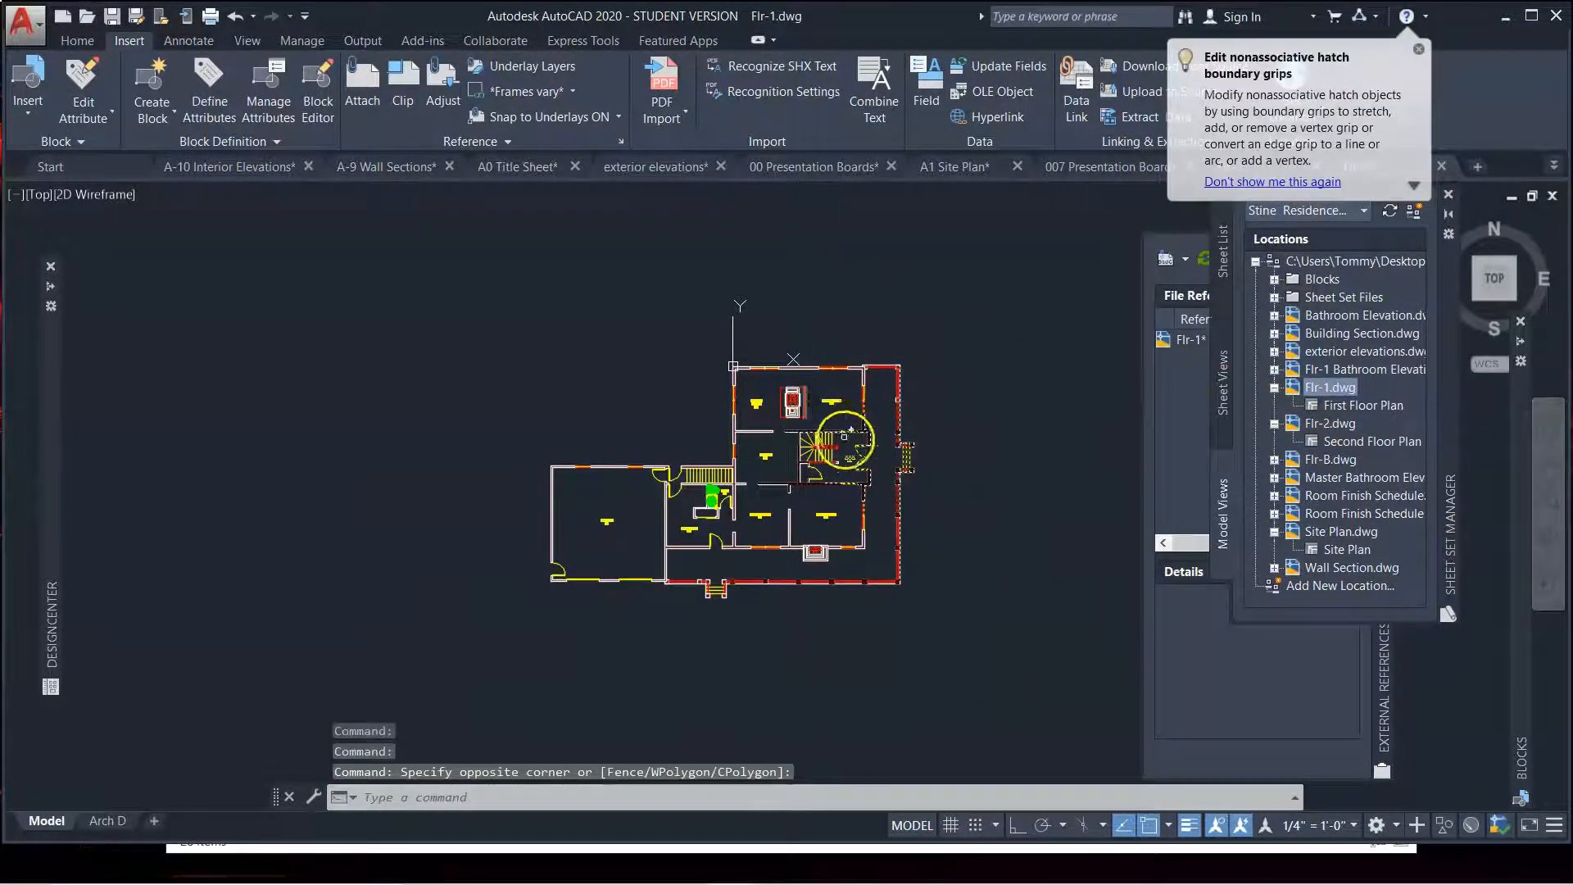
pyautogui.press('Escape')
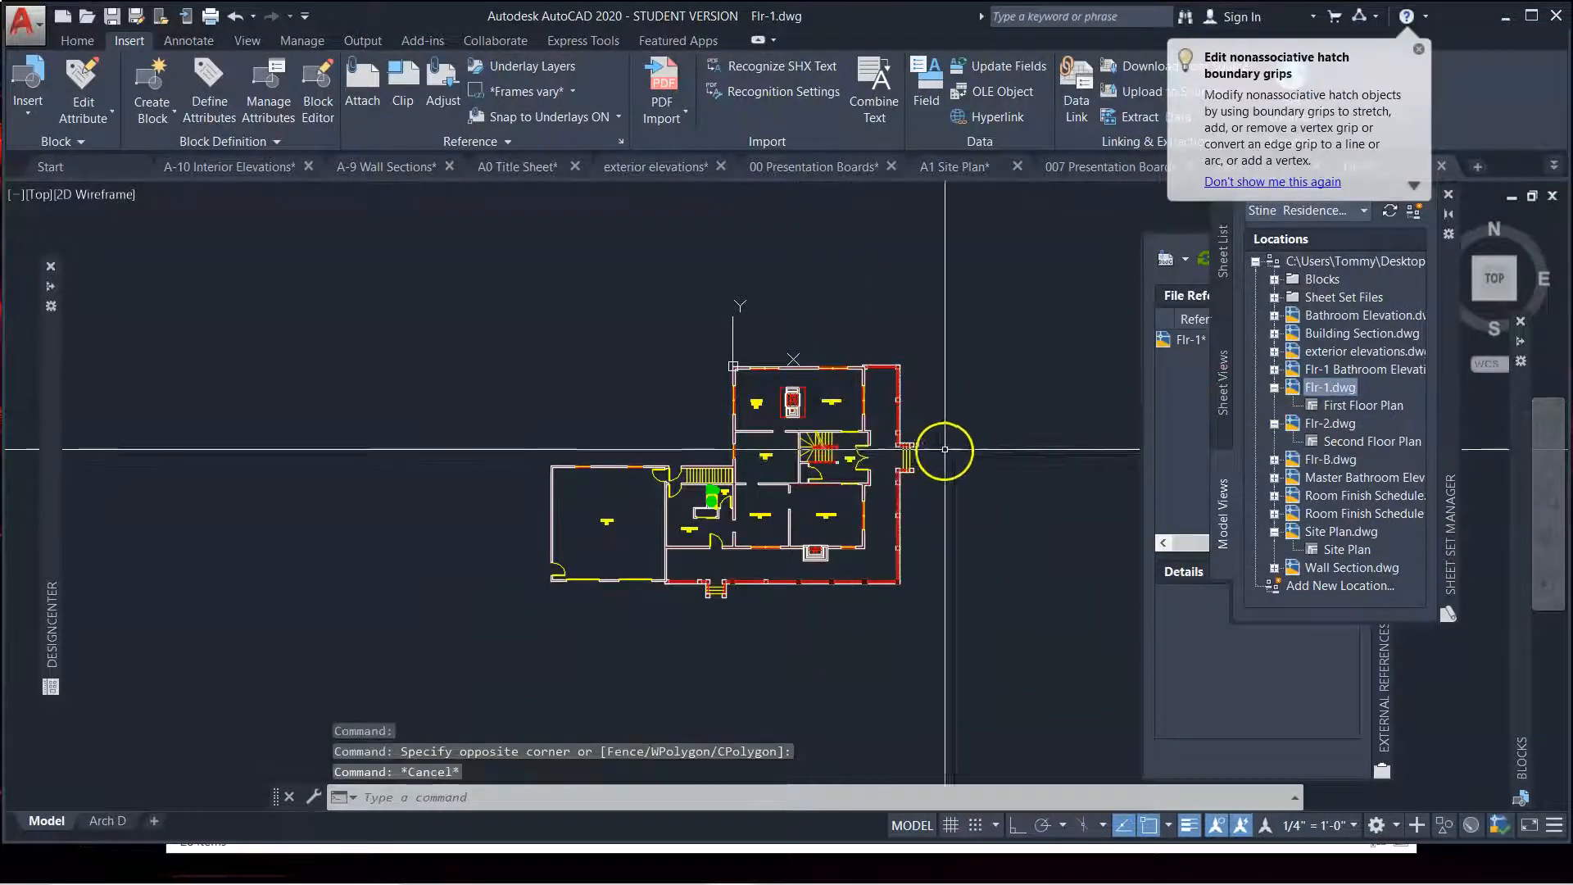
# Open the basement plan drawing Flr-B.dwg and select the overall vertical dimension outside the plan's left side
pyautogui.doubleClick(1303, 459)
pyautogui.click(748, 367)
pyautogui.moveTo(717, 306); pyautogui.dragTo(706, 320)
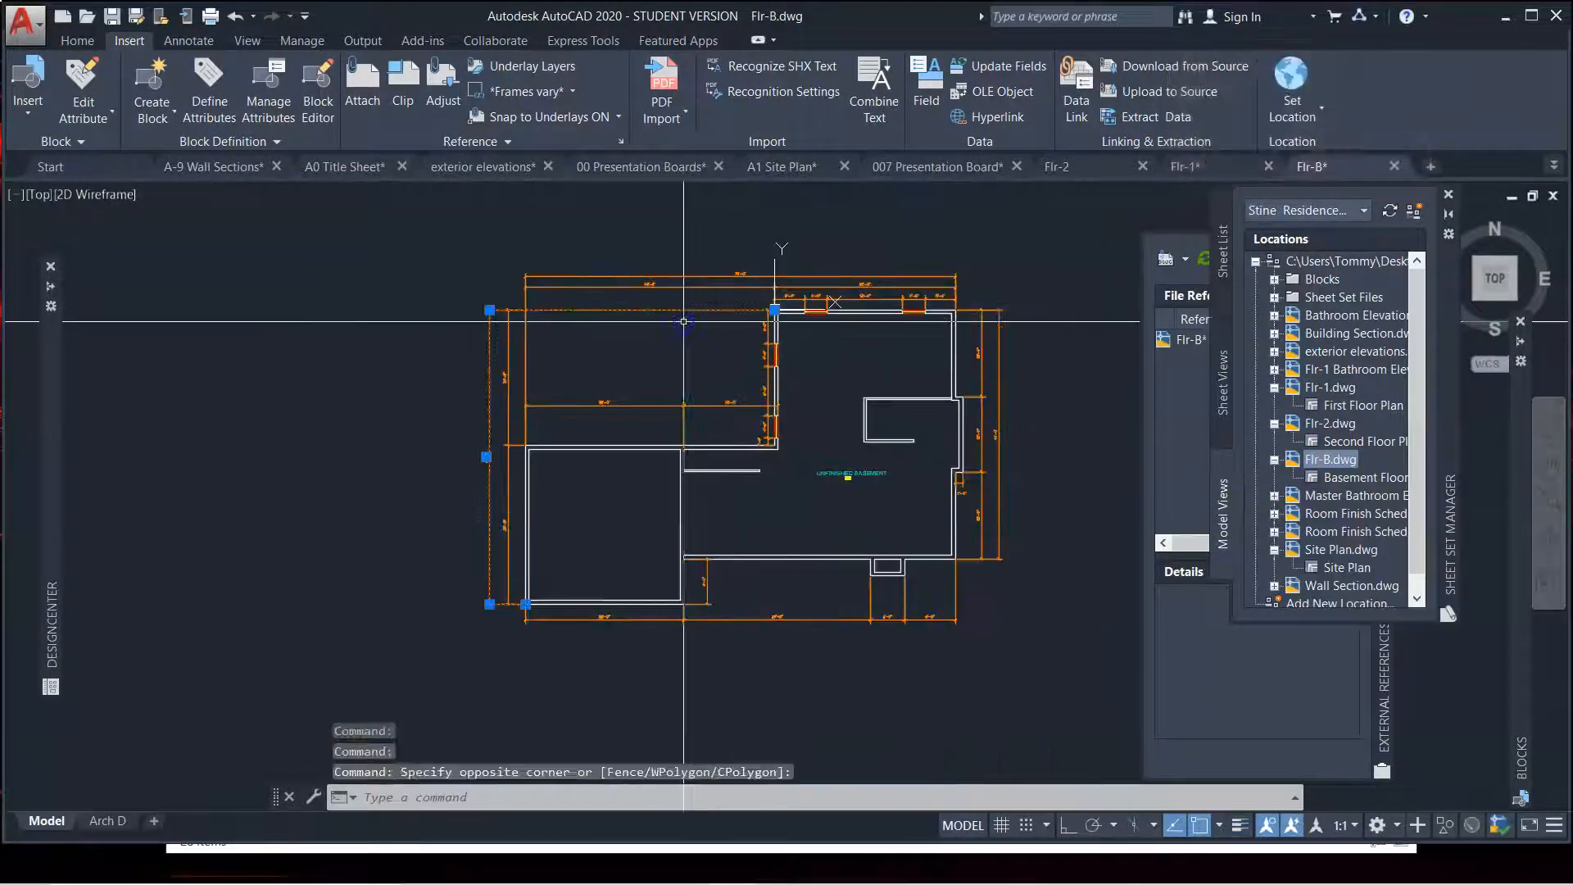
# Try to freeze the a-anno-dims layer in the basement plan drawing
pyautogui.click(77, 41)
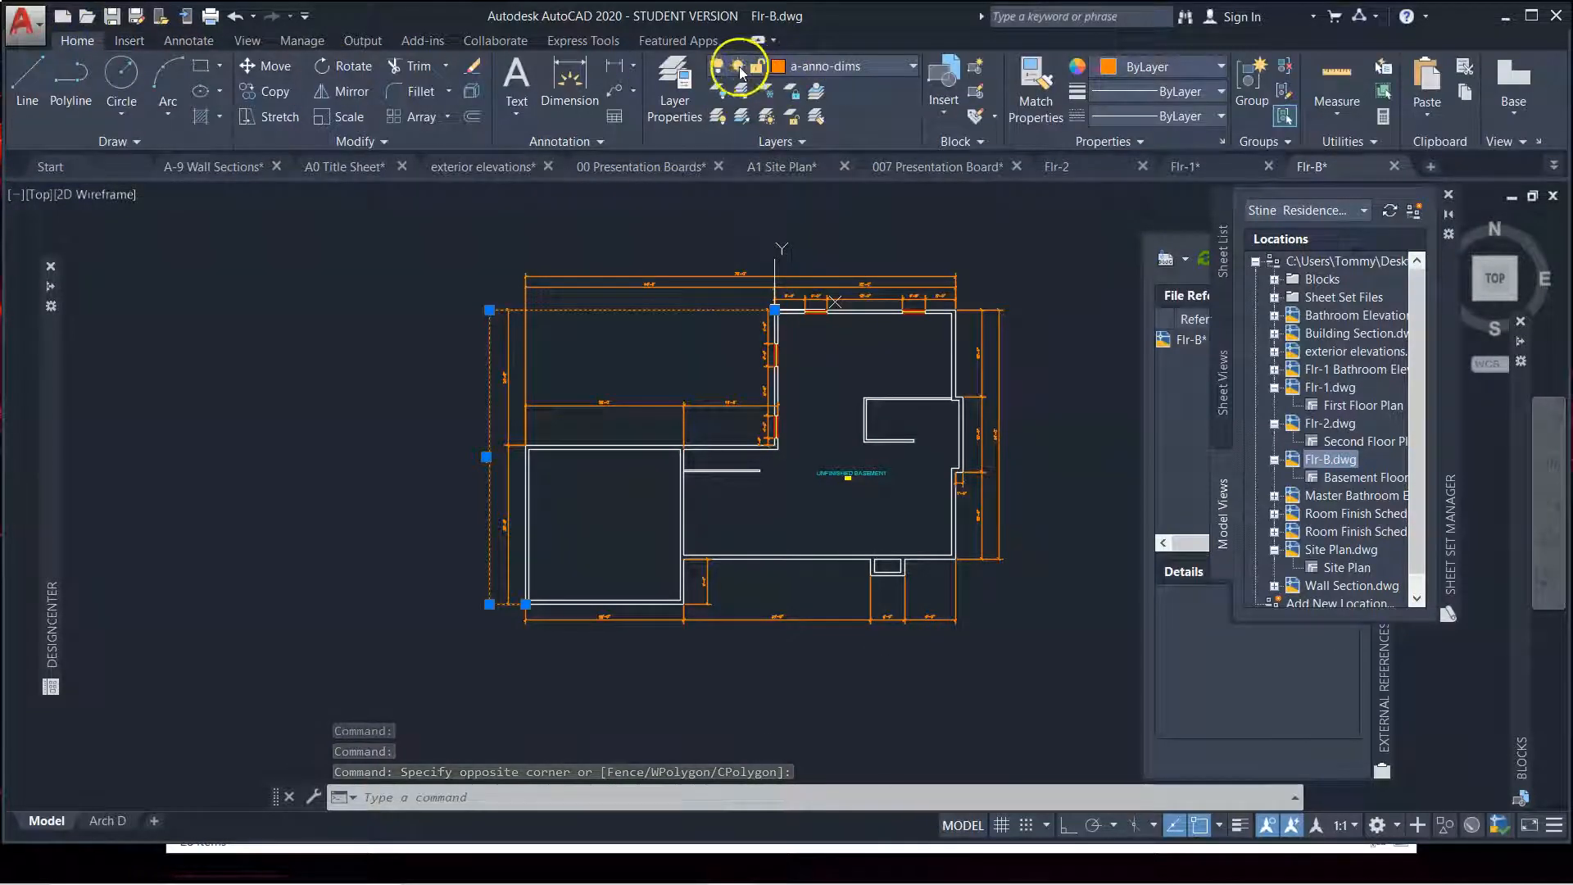
pyautogui.click(913, 67)
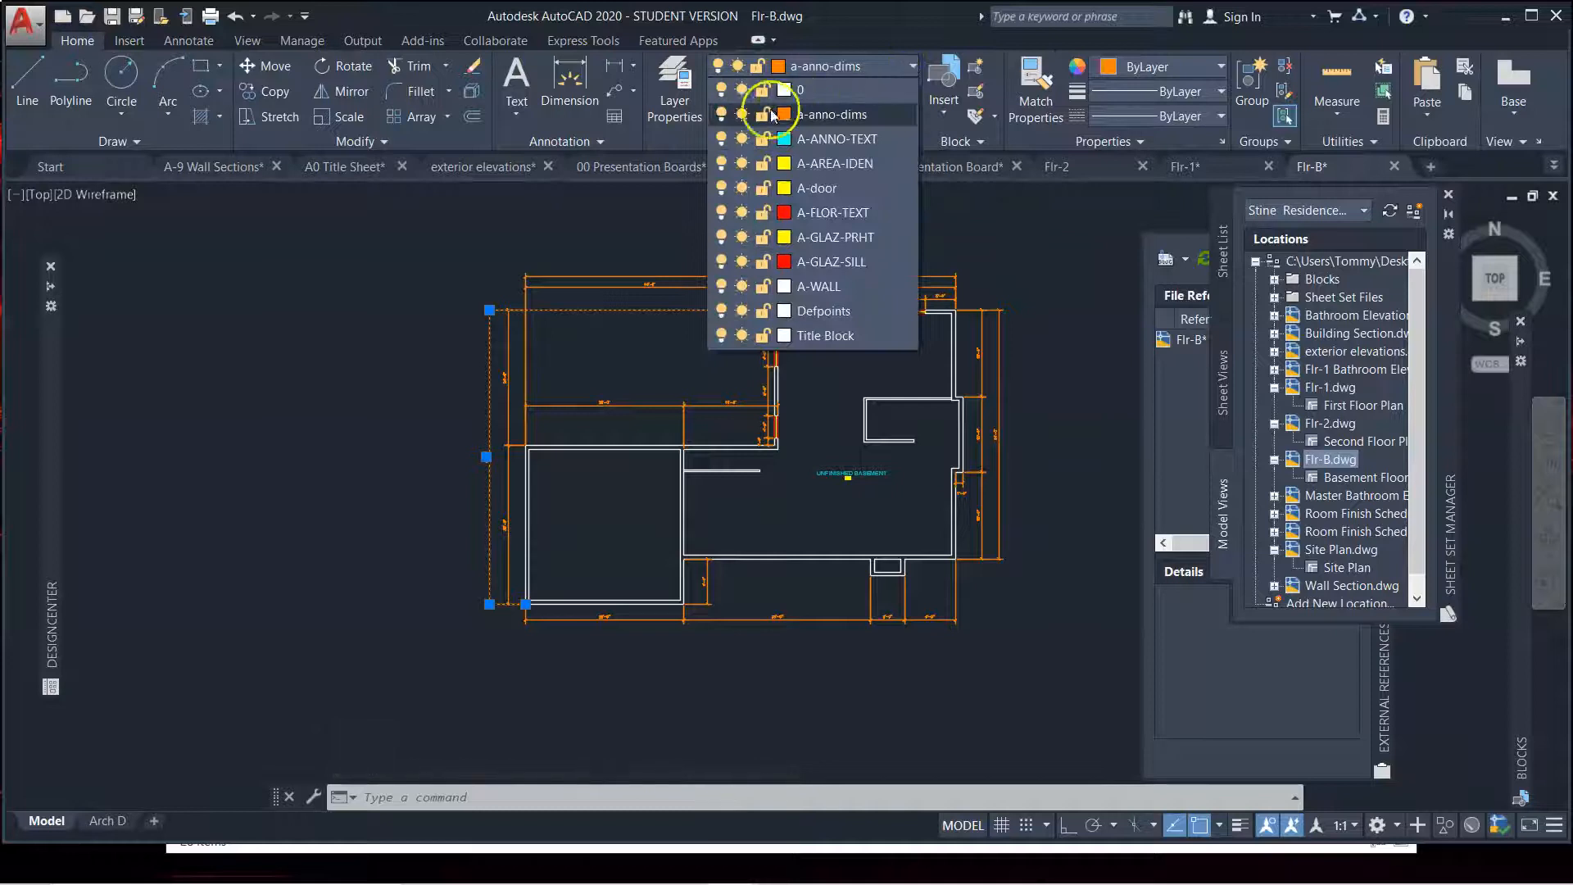
pyautogui.click(742, 115)
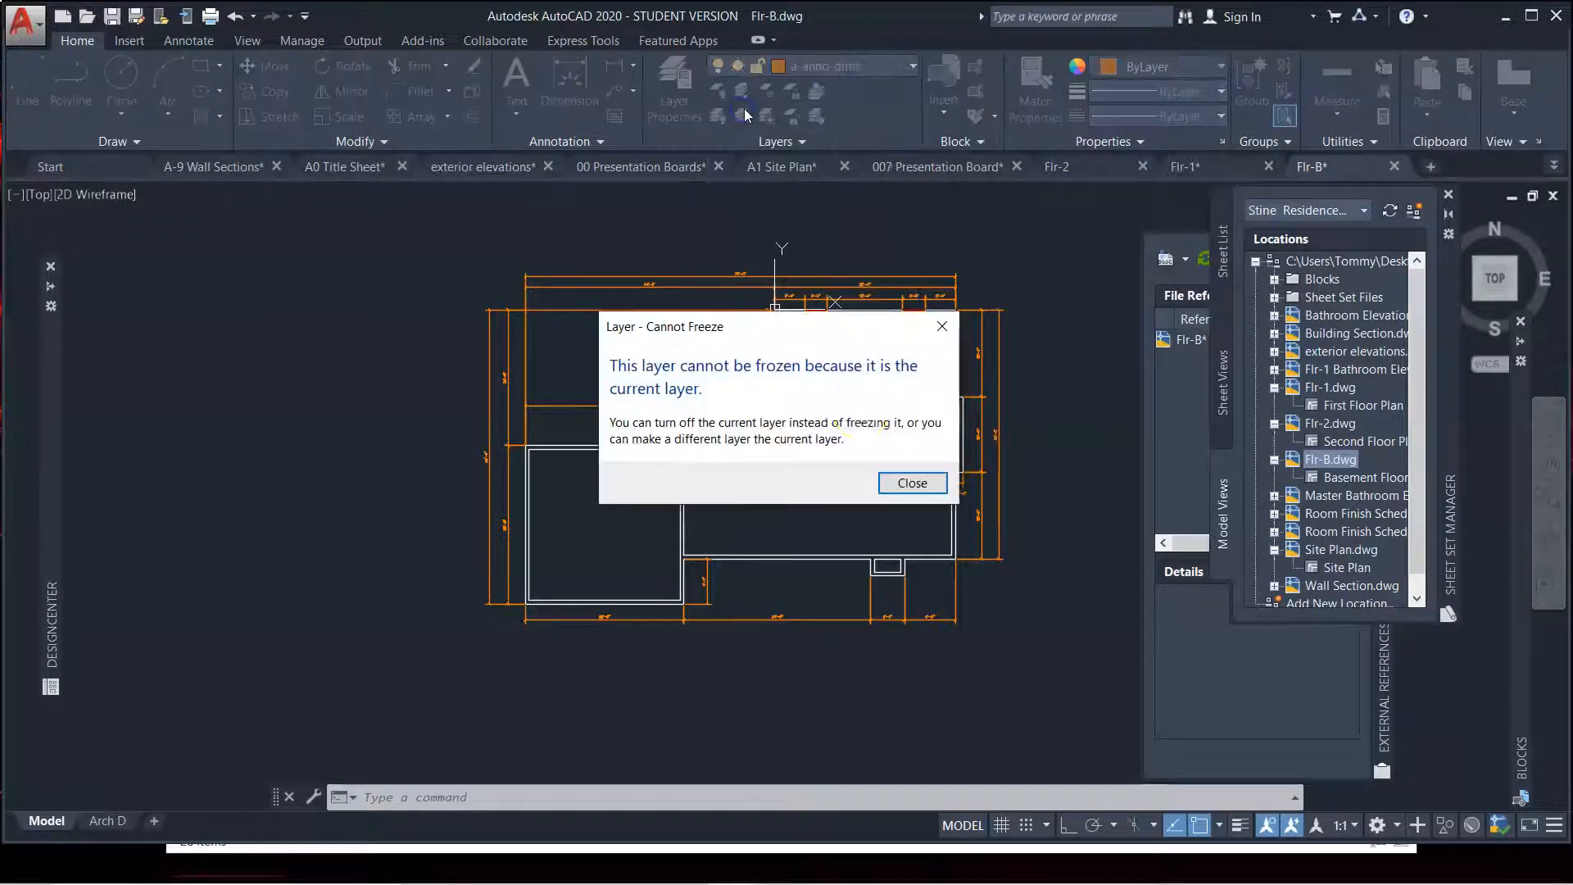
pyautogui.click(911, 485)
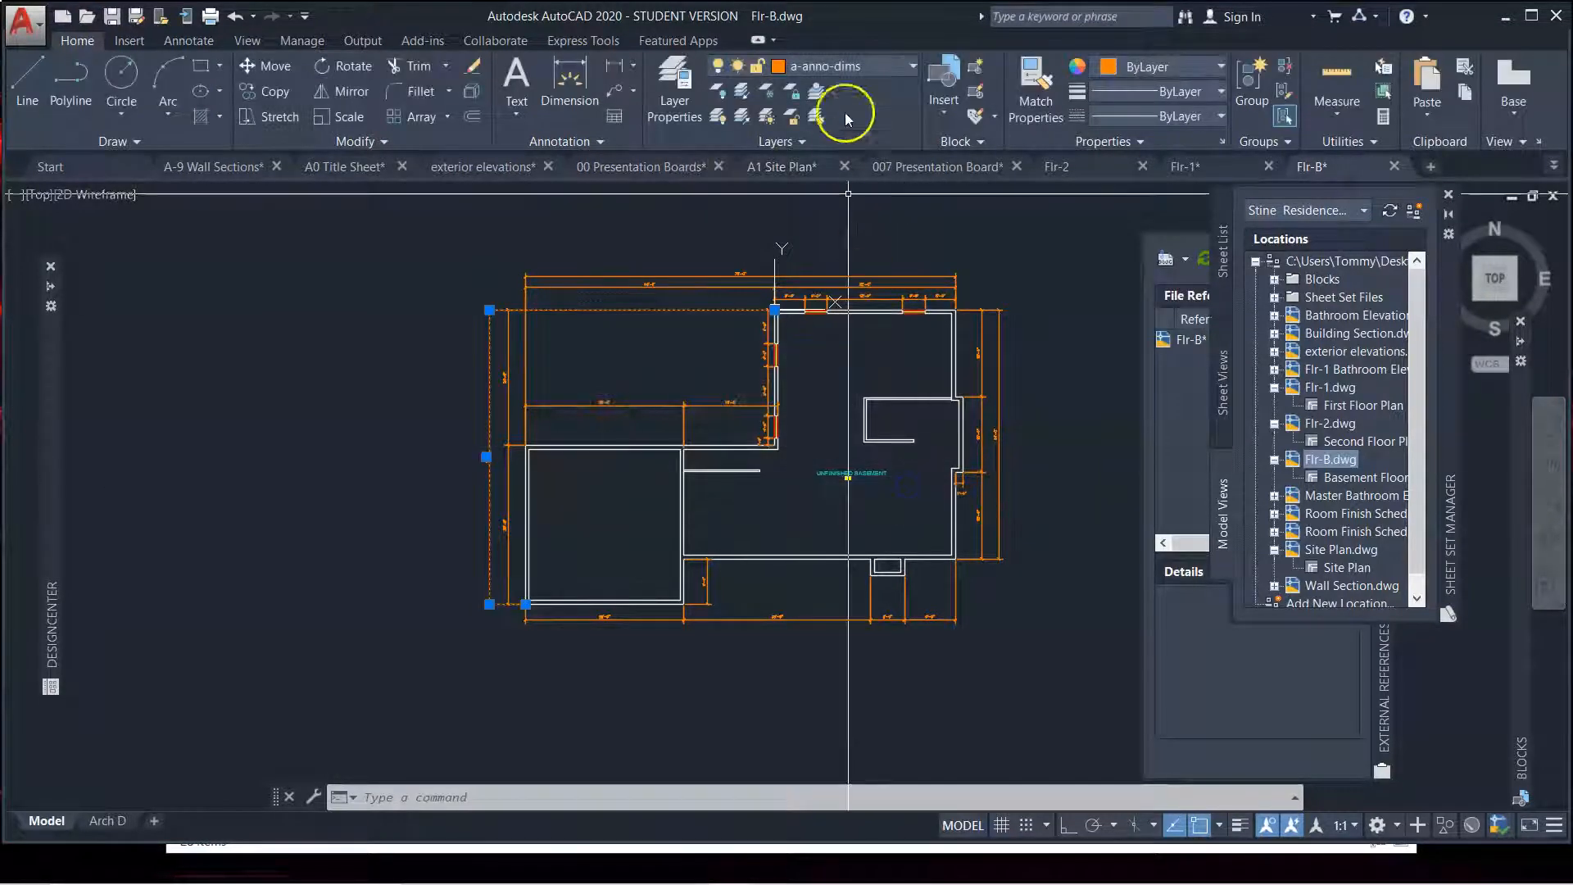
# Move the selected overall vertical dimension to layer 0 and clear the selection
pyautogui.click(915, 65)
pyautogui.click(881, 87)
pyautogui.click(893, 254)
pyautogui.click(864, 282)
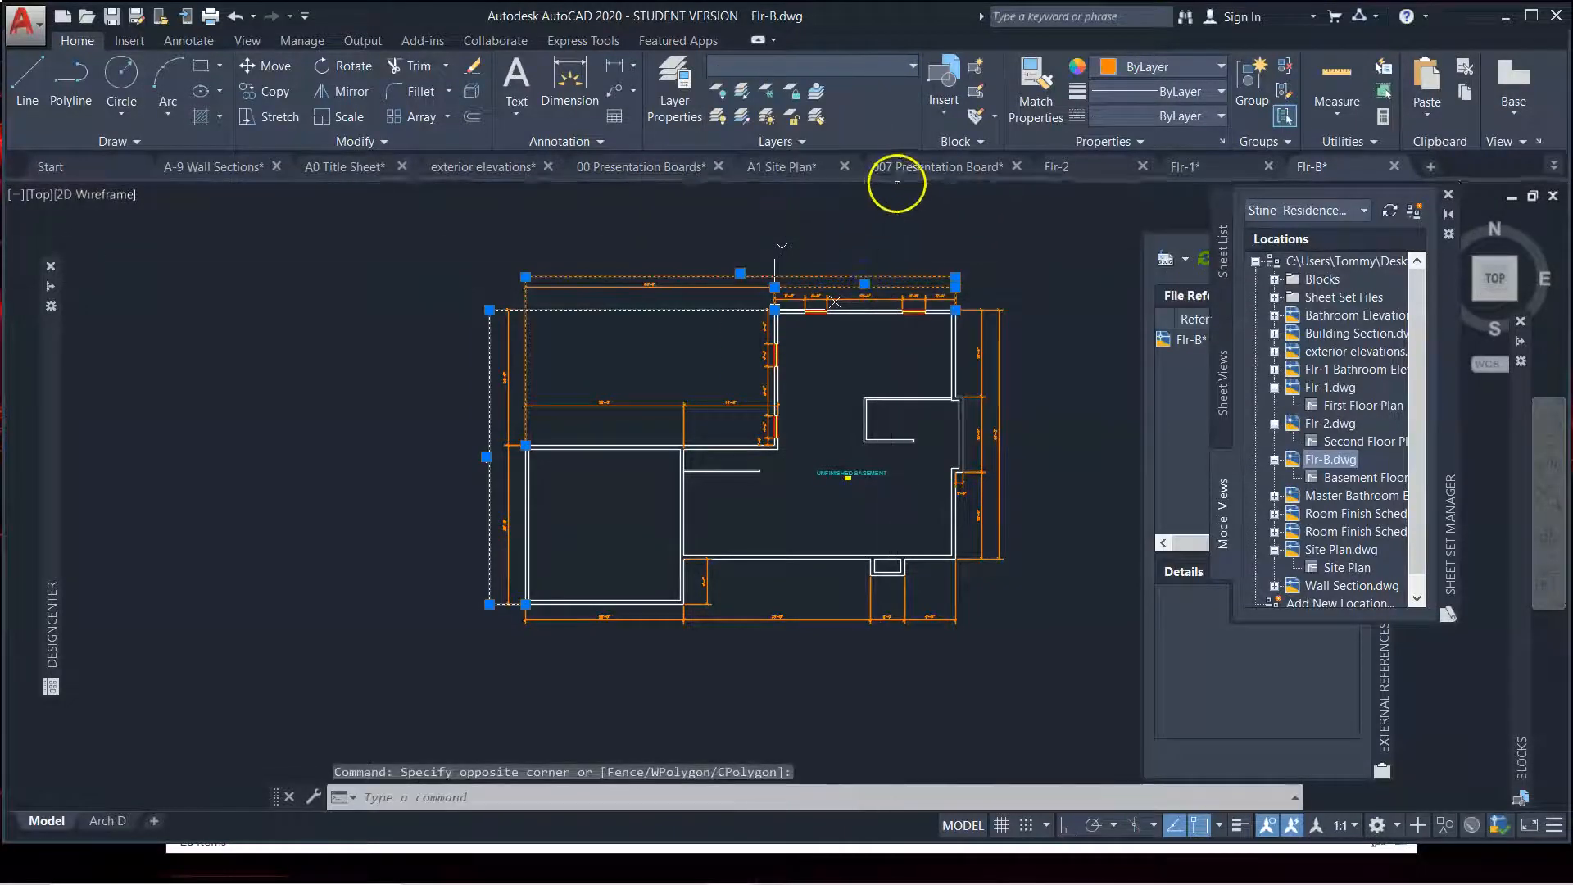
pyautogui.press('Escape')
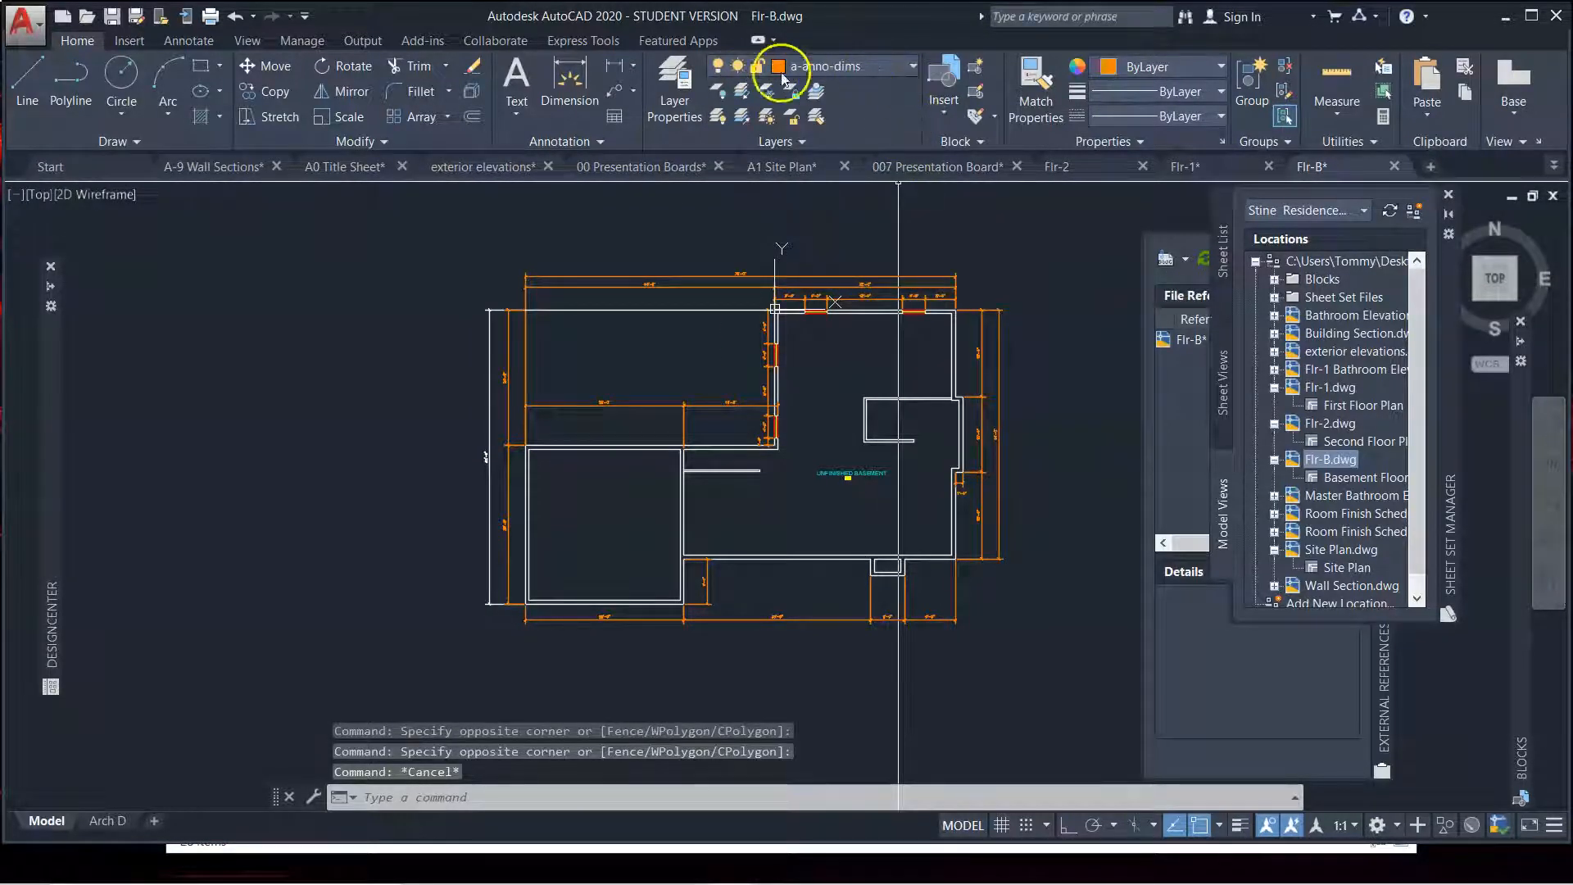
# Make layer 0 current and freeze the a-anno-dims layer in the basement plan drawing
pyautogui.click(895, 66)
pyautogui.click(859, 88)
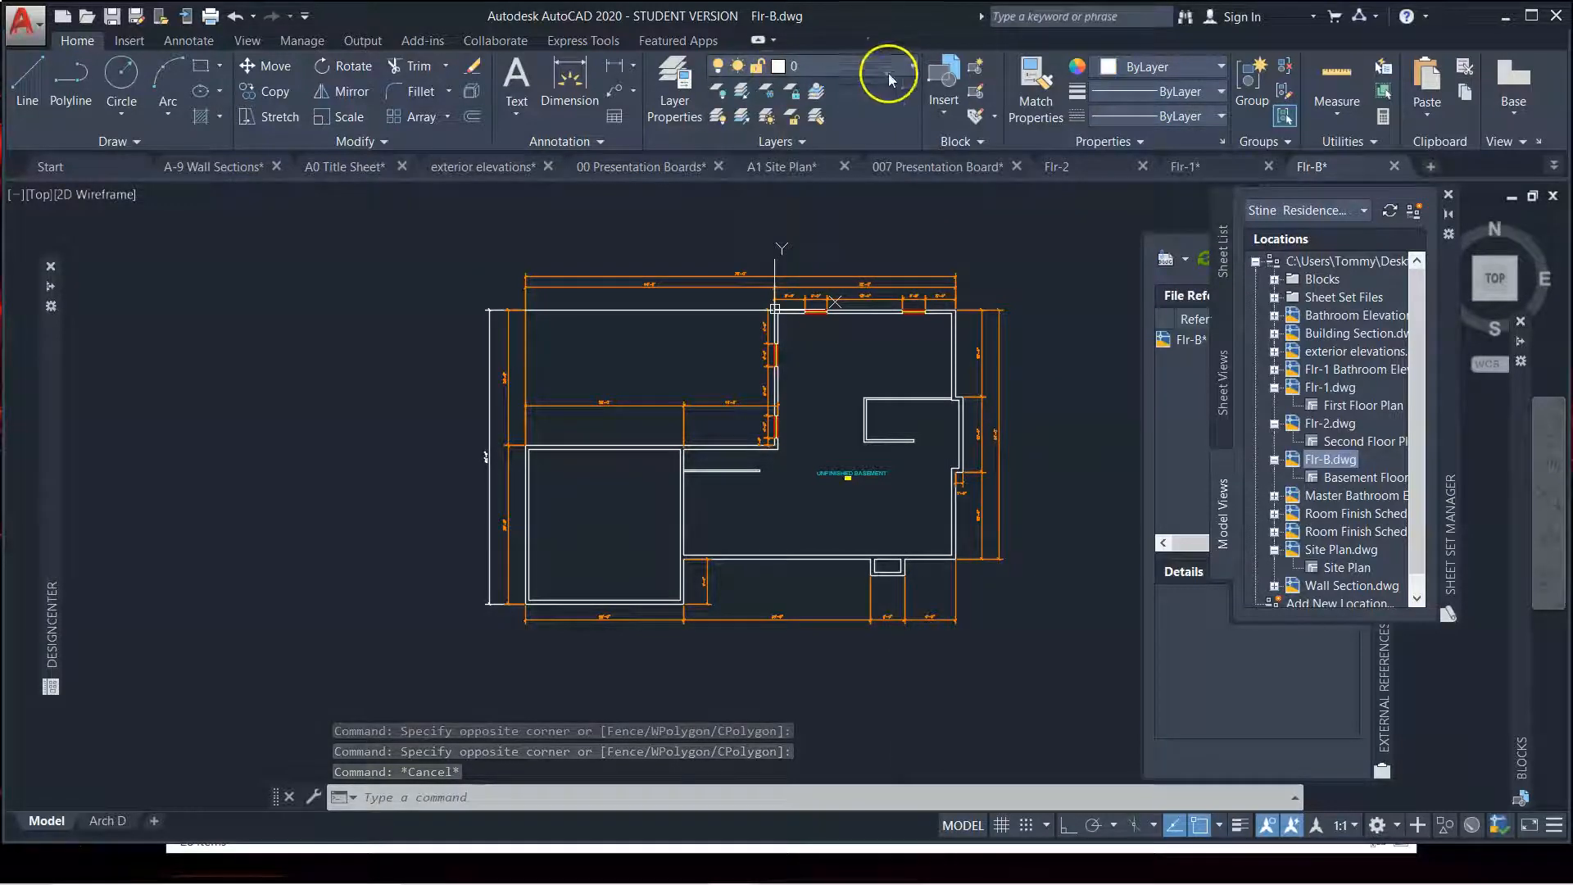
pyautogui.click(914, 66)
pyautogui.click(742, 114)
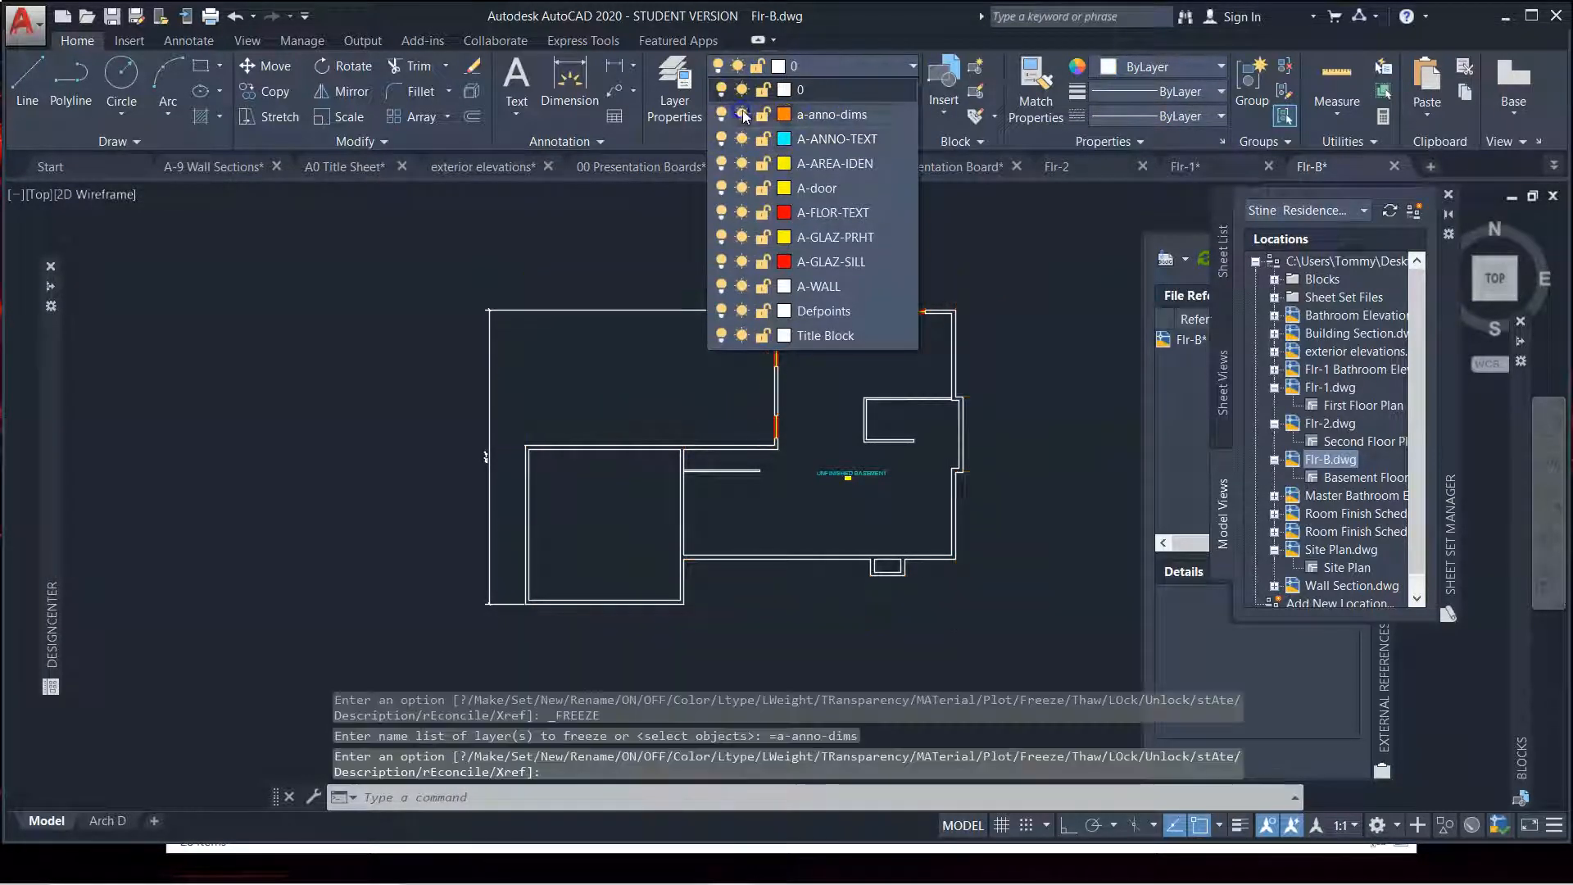
pyautogui.click(991, 231)
pyautogui.press('Escape')
pyautogui.click(990, 251)
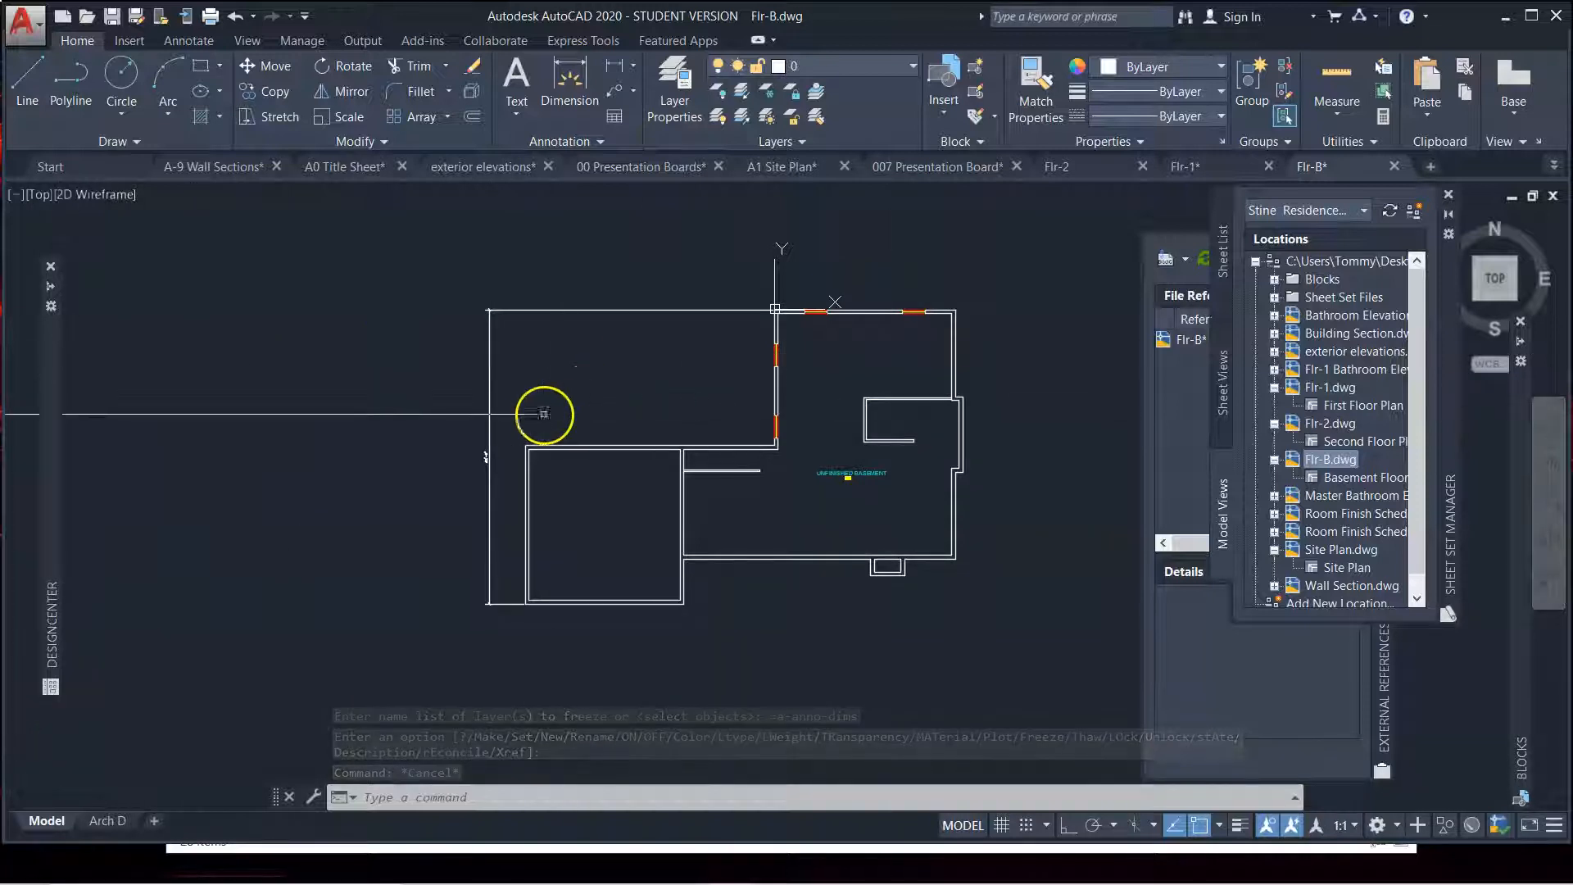
# Return to the 007 Presentation Board drawing, regenerate its layout, and review how the photo, plans and elevations are arranged on the sheet
pyautogui.click(944, 168)
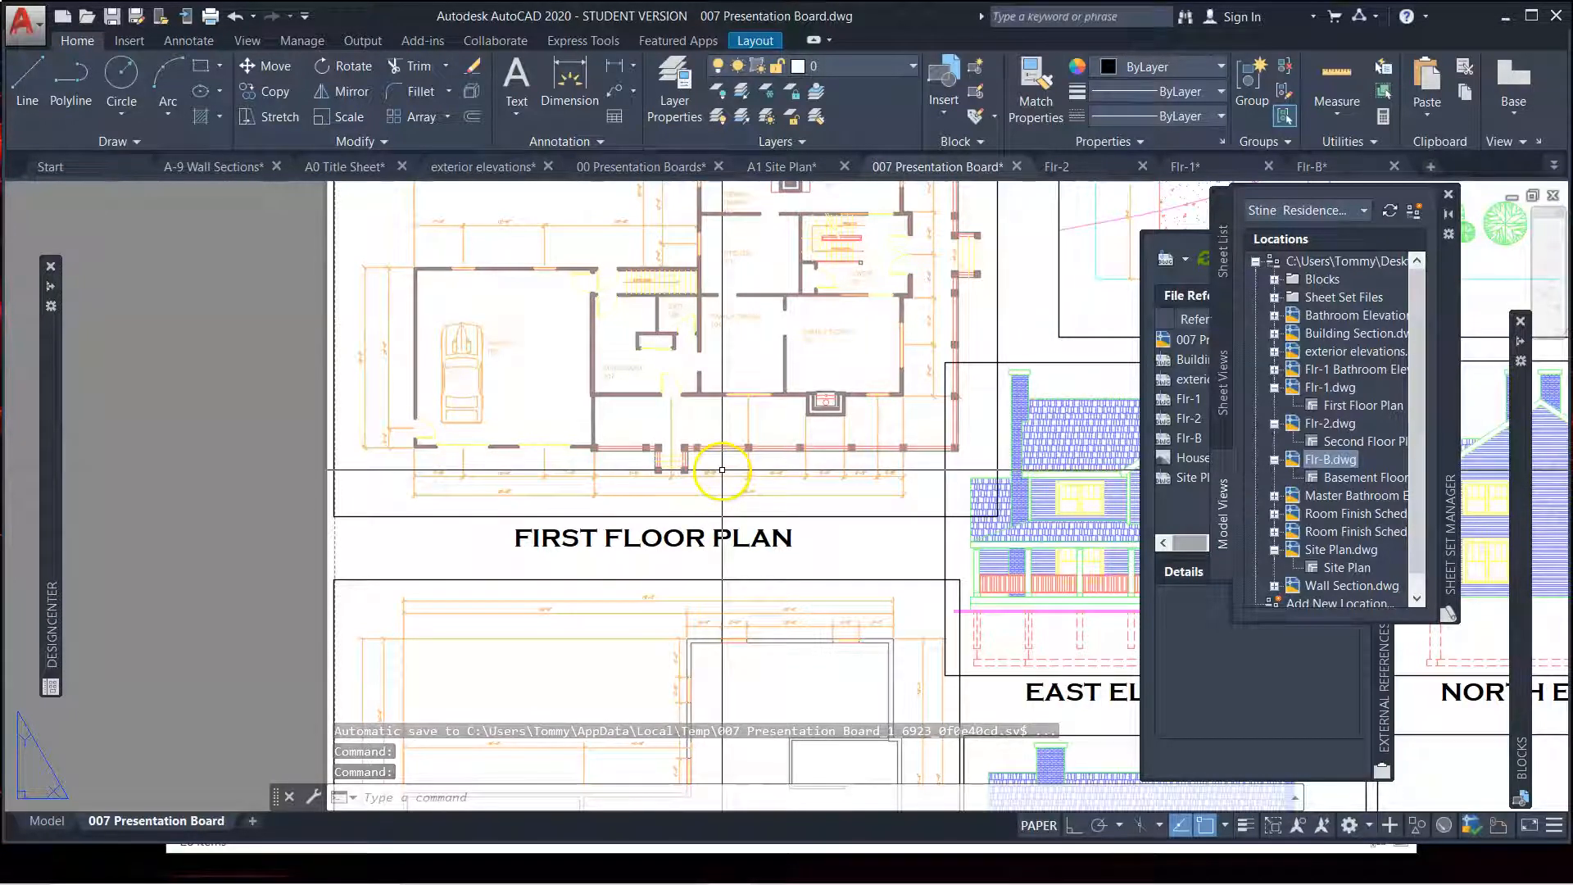
pyautogui.scroll(-2, 752, 484)
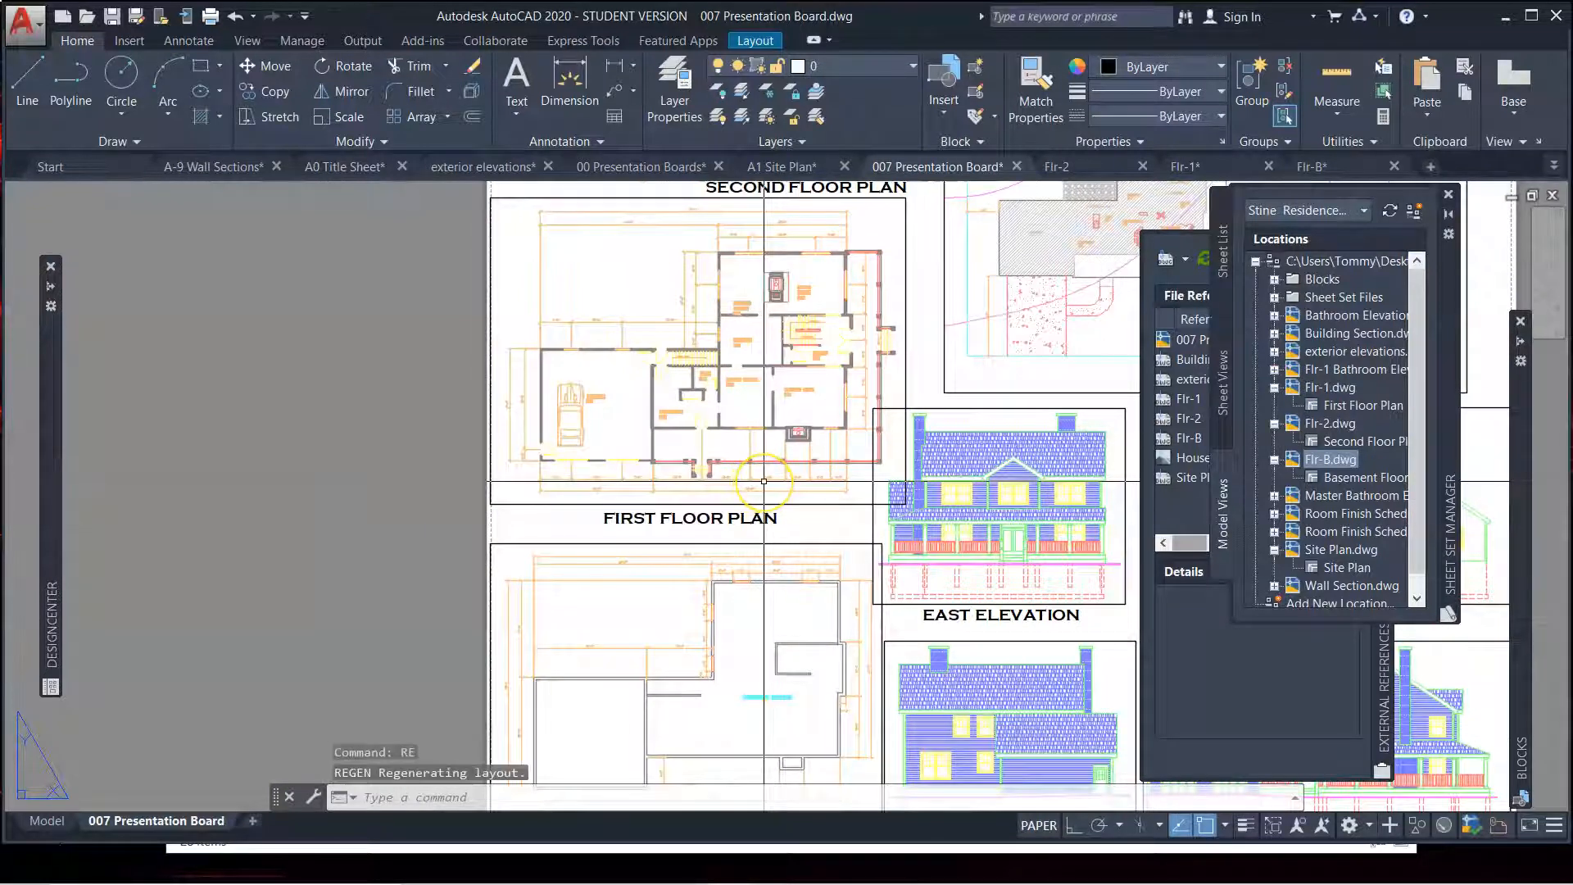
pyautogui.scroll(-4, 764, 482)
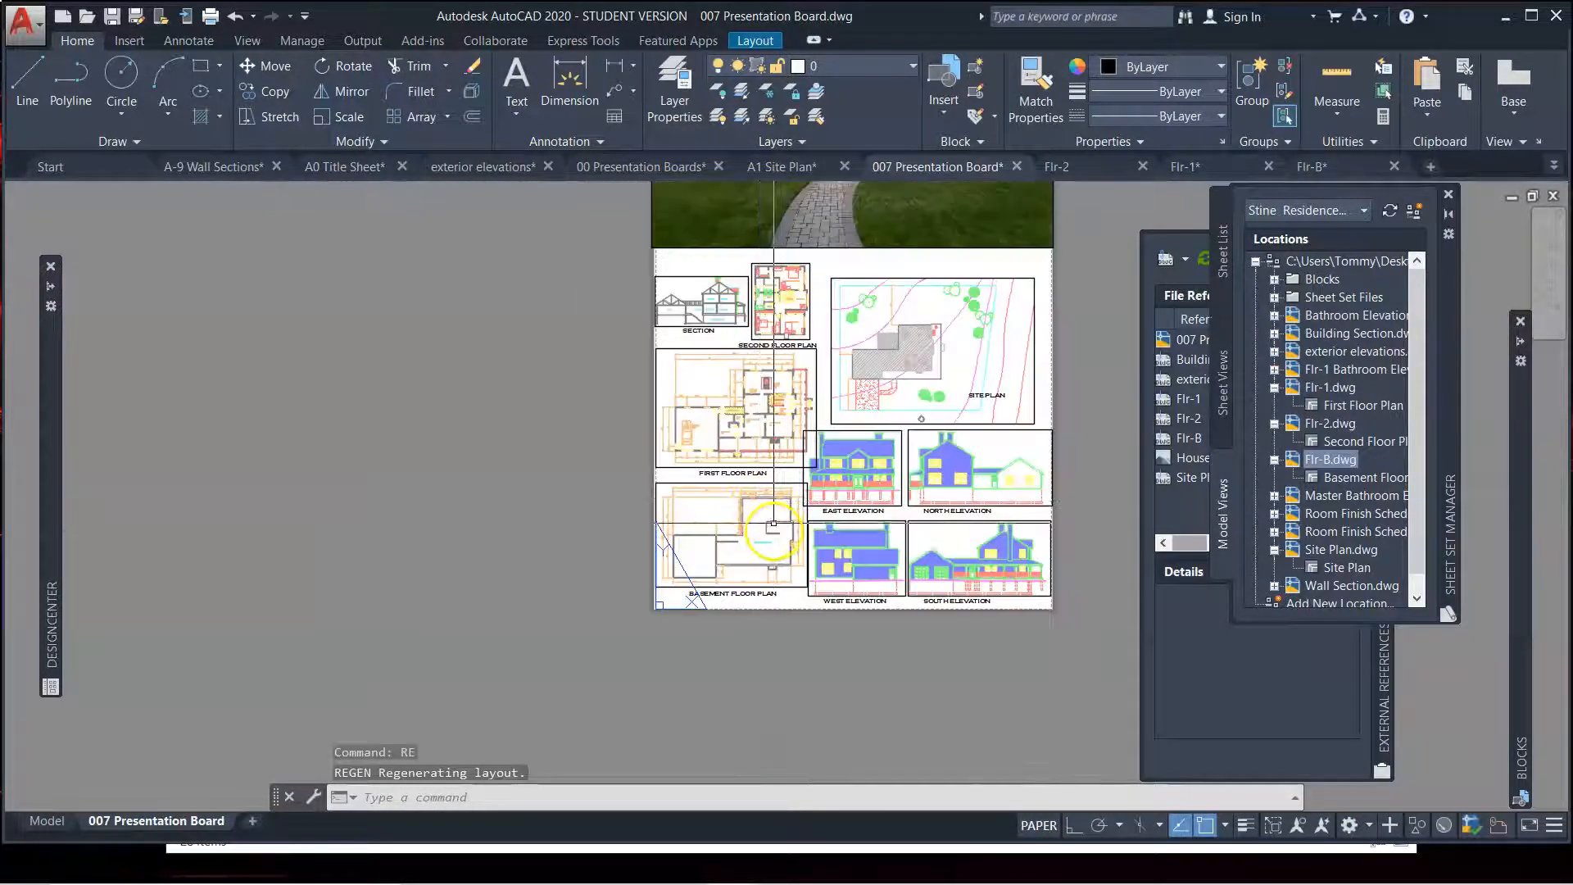
pyautogui.scroll(3, 793, 344)
pyautogui.scroll(-2, 793, 345)
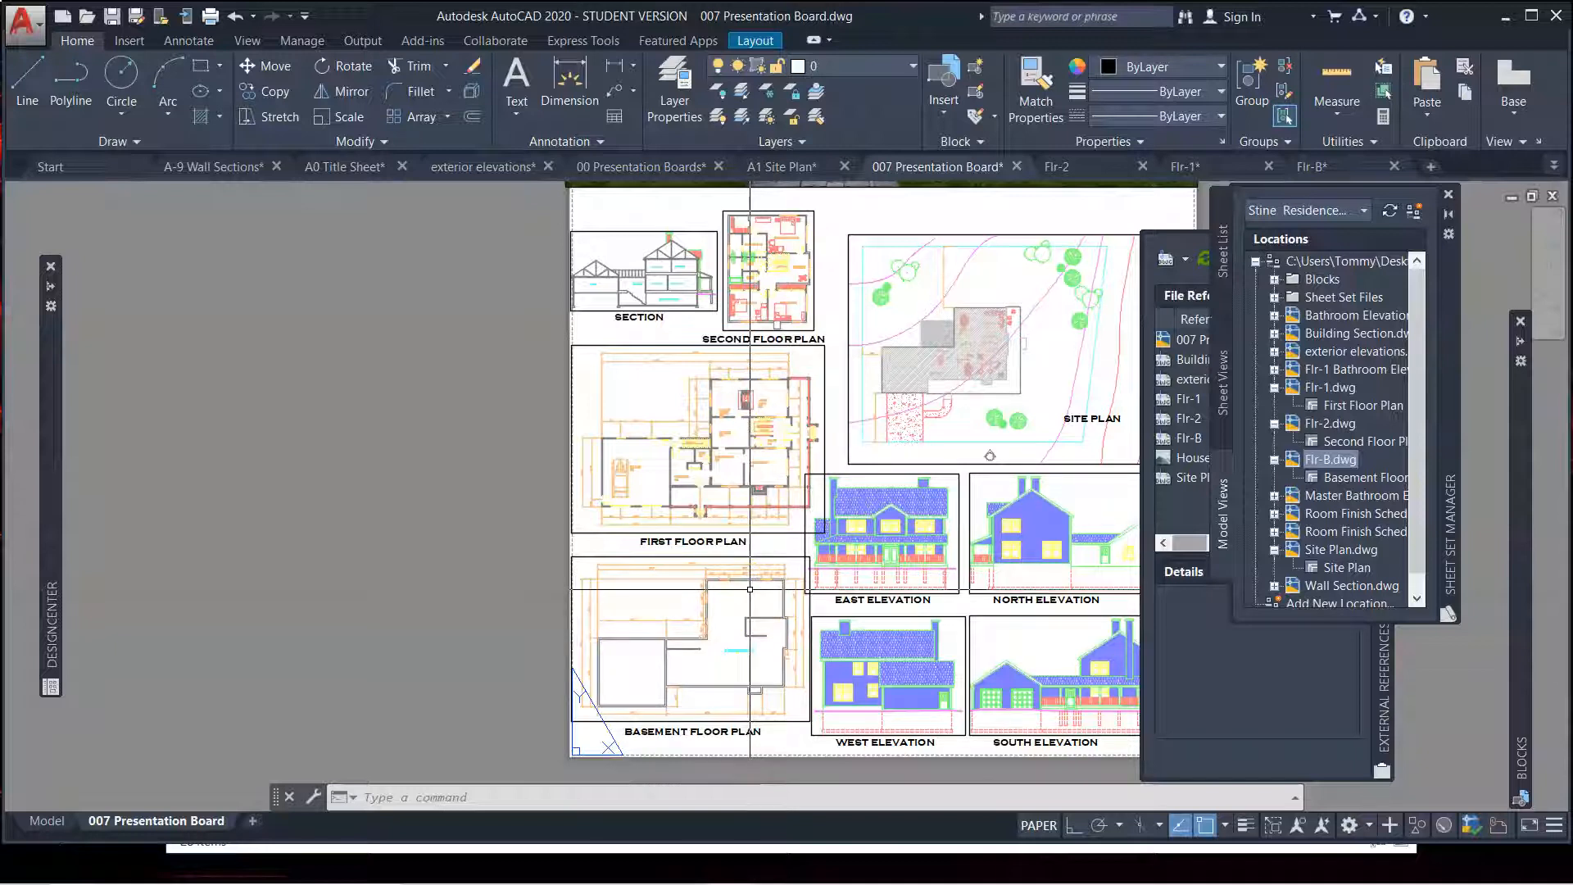
pyautogui.scroll(-2, 750, 589)
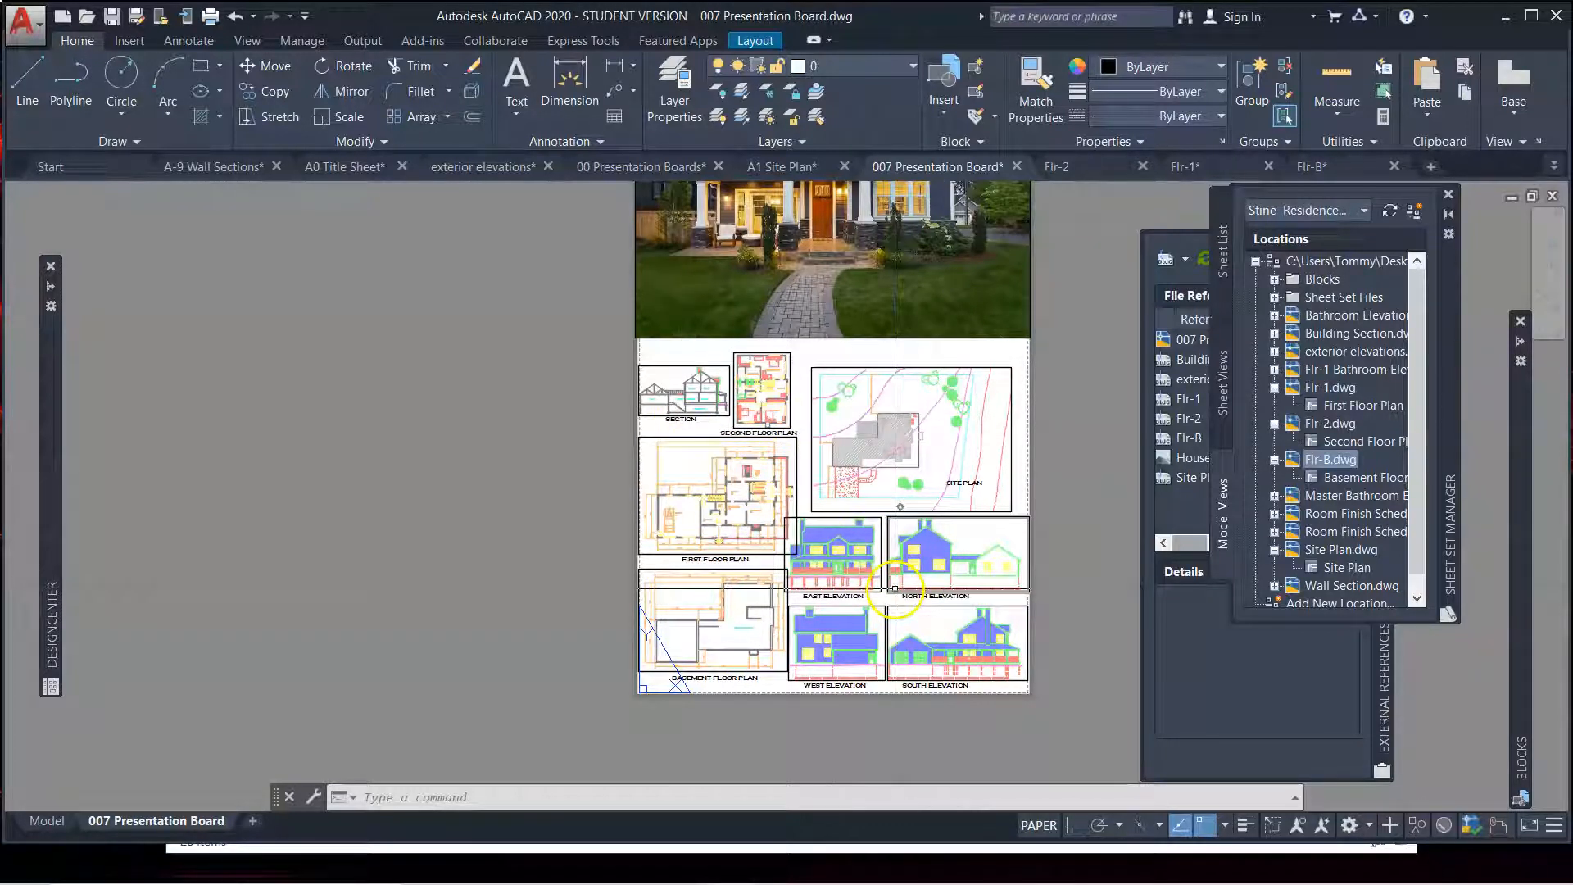
pyautogui.scroll(-5, 901, 506)
pyautogui.scroll(4, 869, 503)
pyautogui.scroll(2, 869, 503)
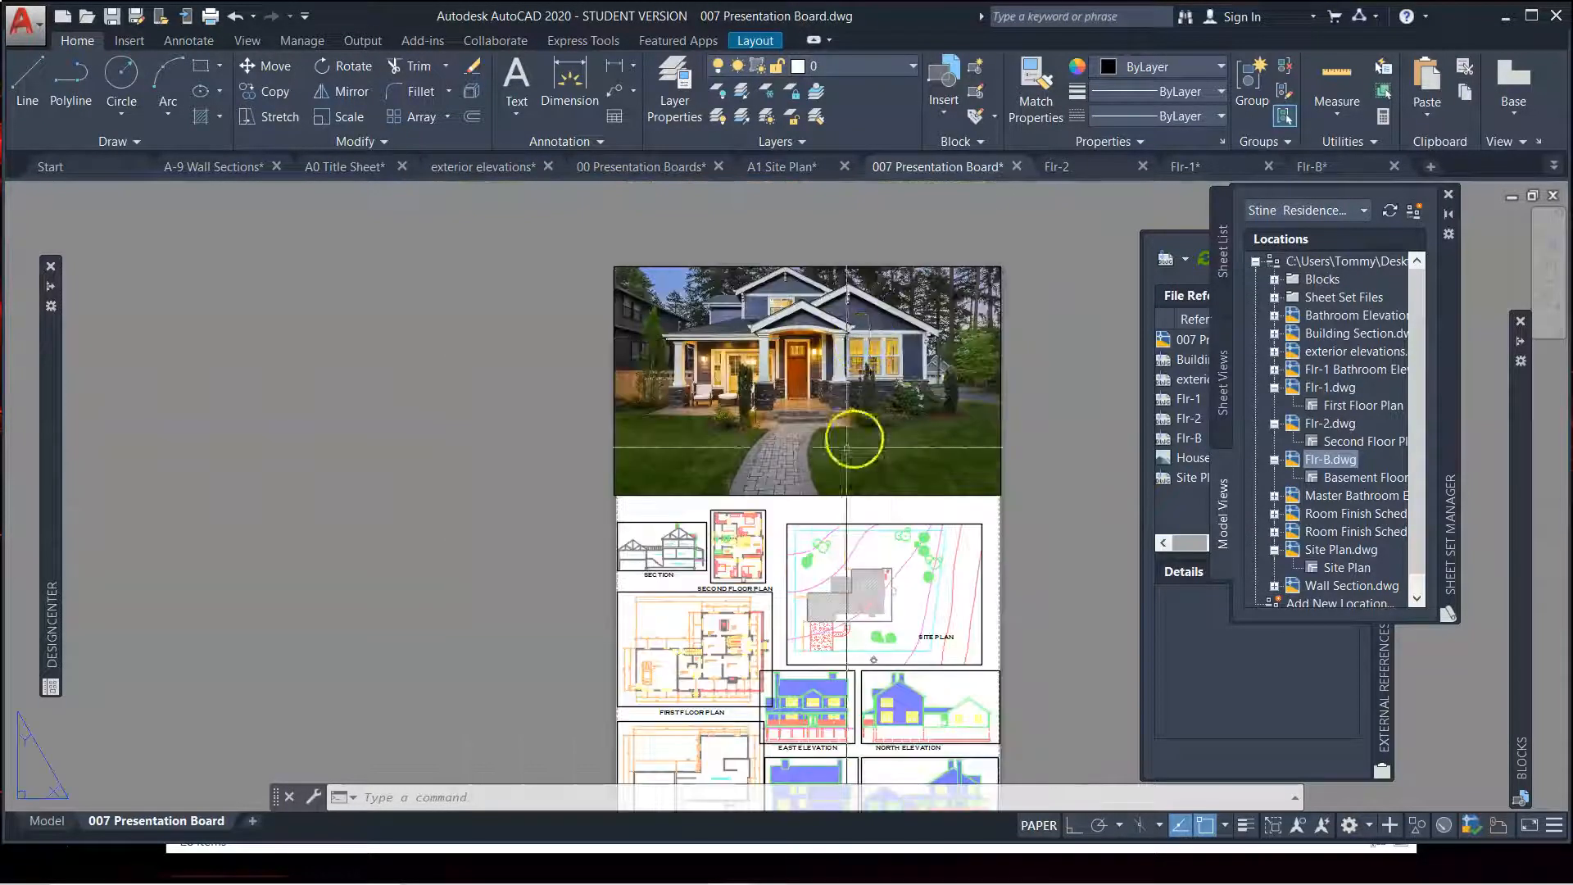
# Set the North Elevation viewport's scale to 1/16" = 1'-0" and clear the selection
pyautogui.click(947, 498)
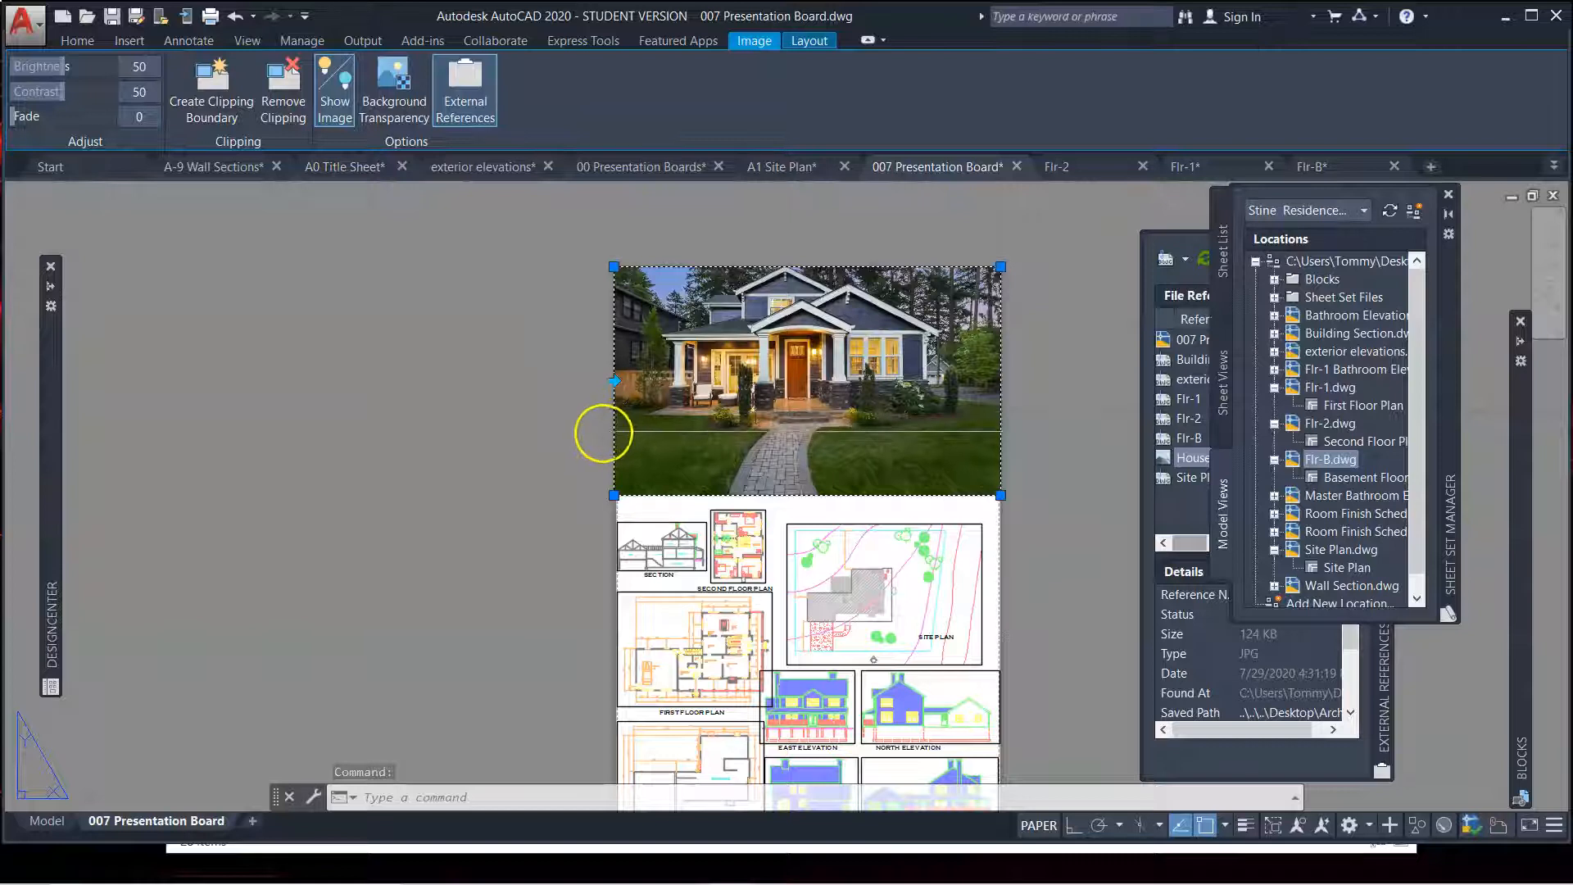
pyautogui.scroll(-2, 812, 403)
pyautogui.scroll(4, 849, 561)
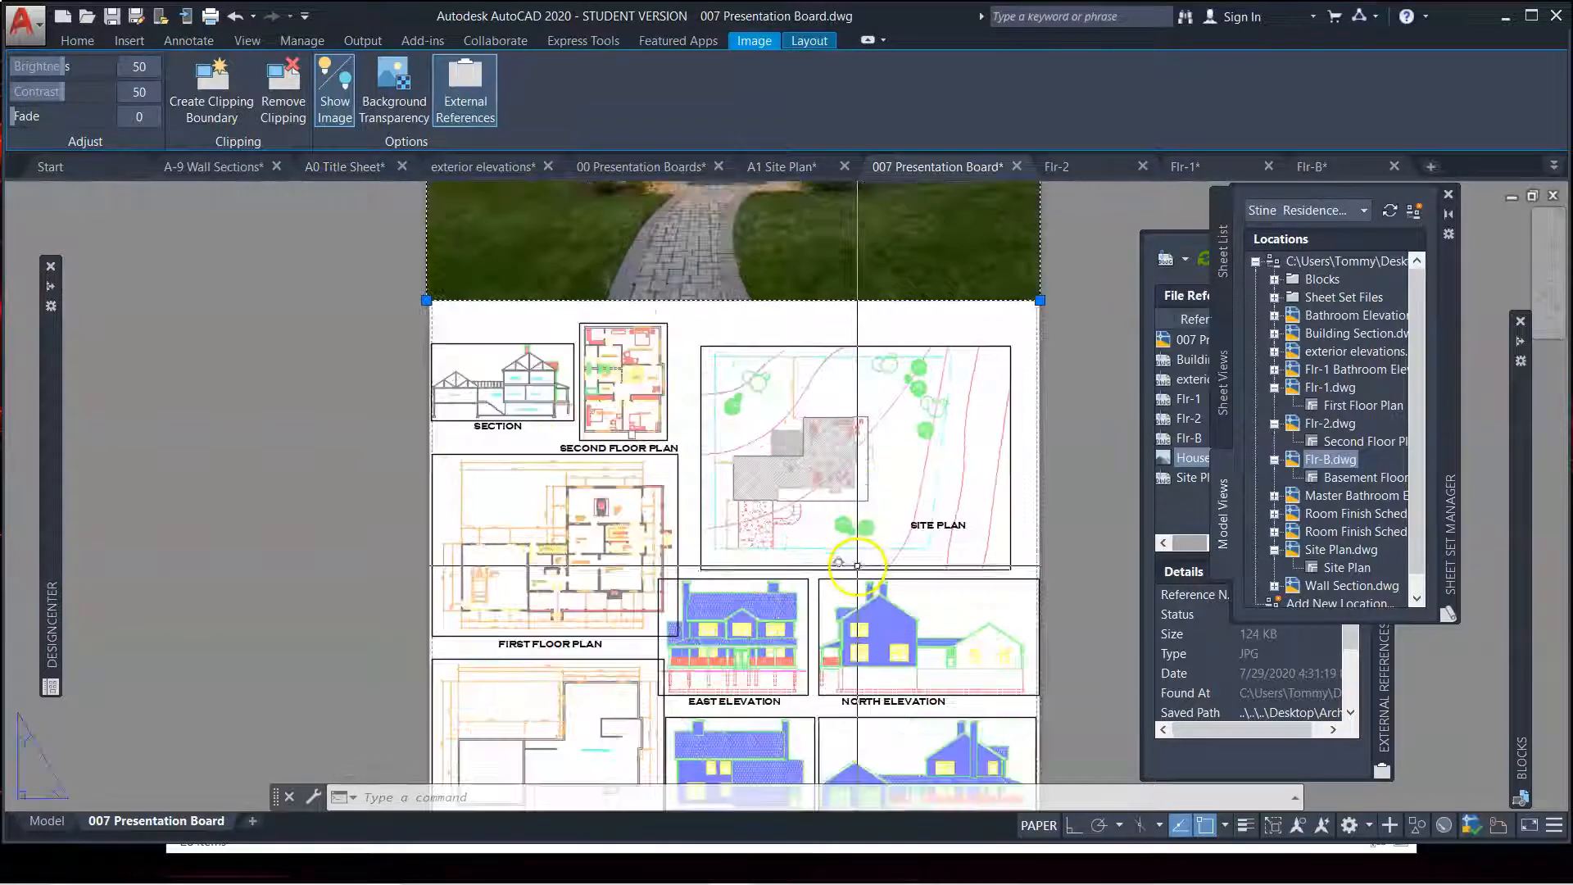
pyautogui.scroll(-4, 763, 346)
pyautogui.scroll(4, 770, 484)
pyautogui.scroll(-2, 770, 484)
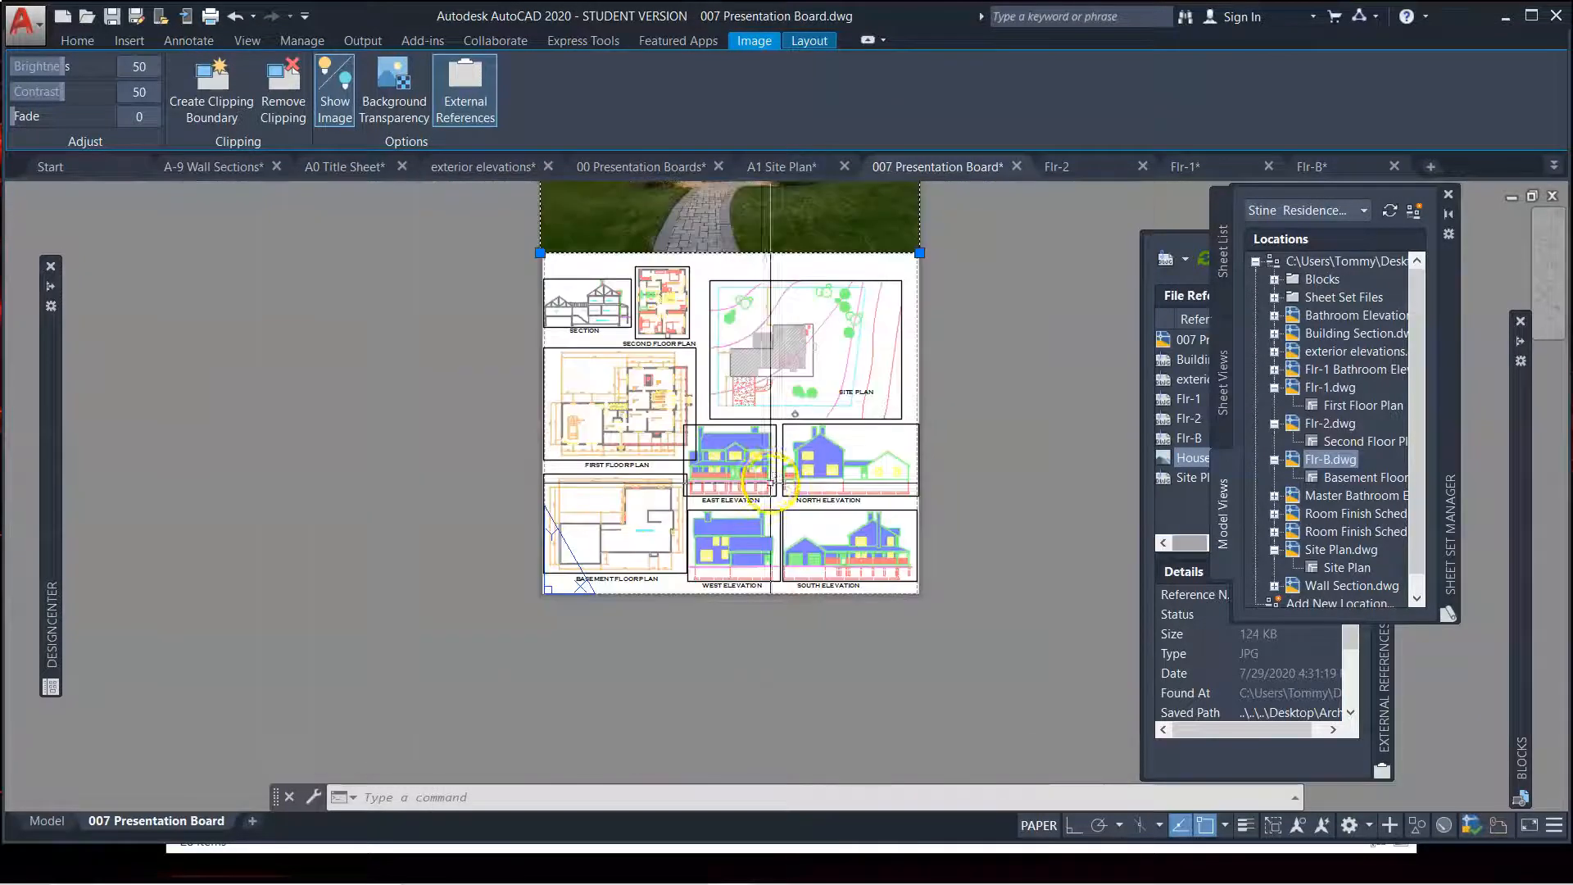
pyautogui.scroll(4, 814, 512)
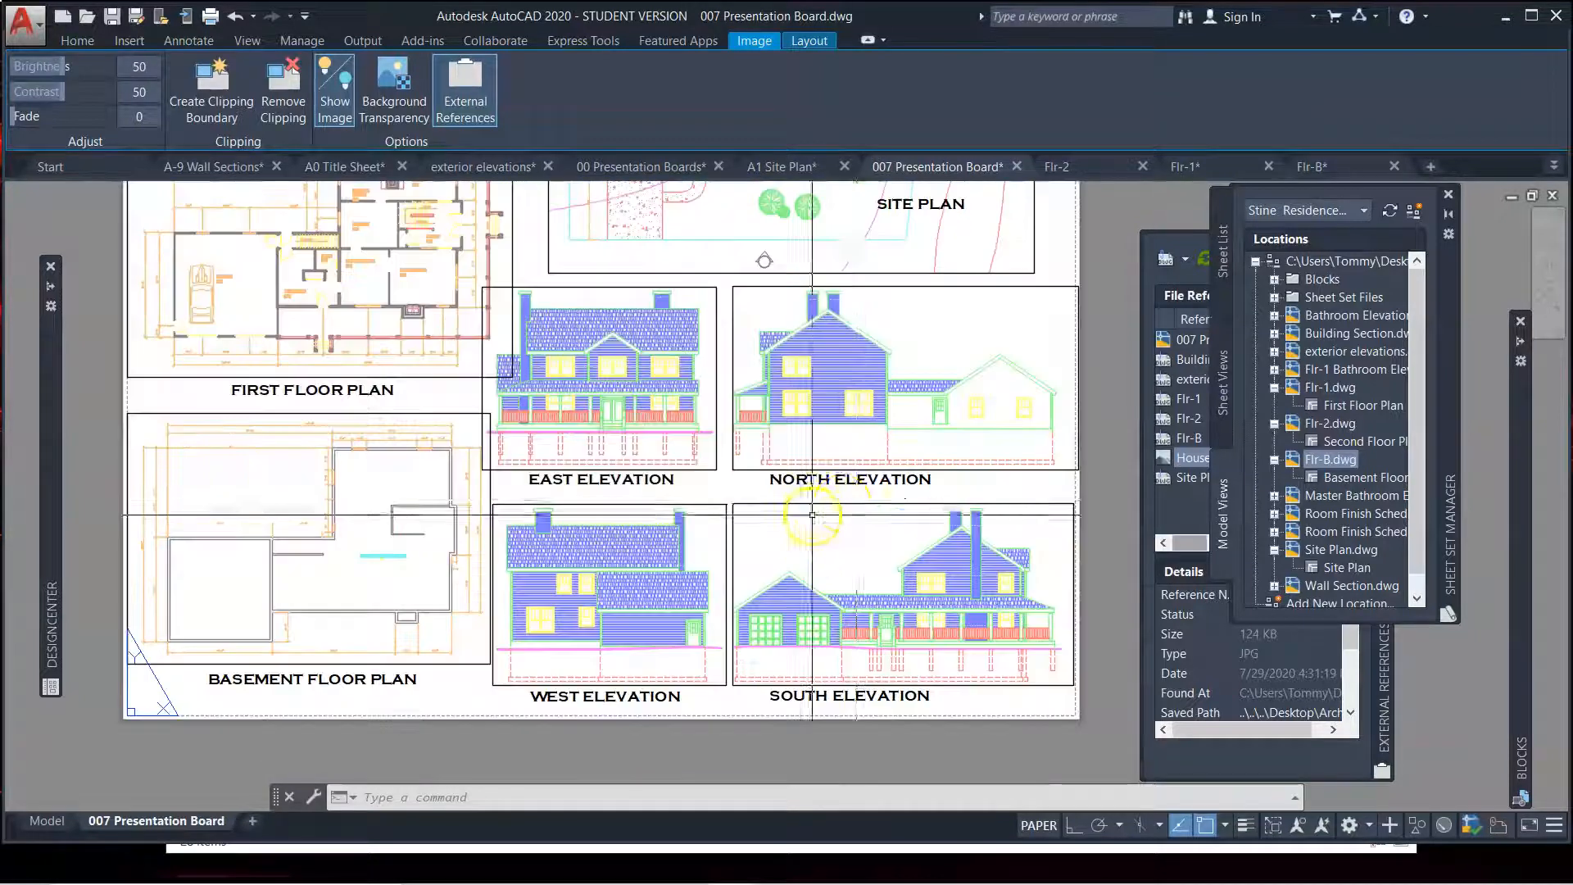
pyautogui.click(954, 470)
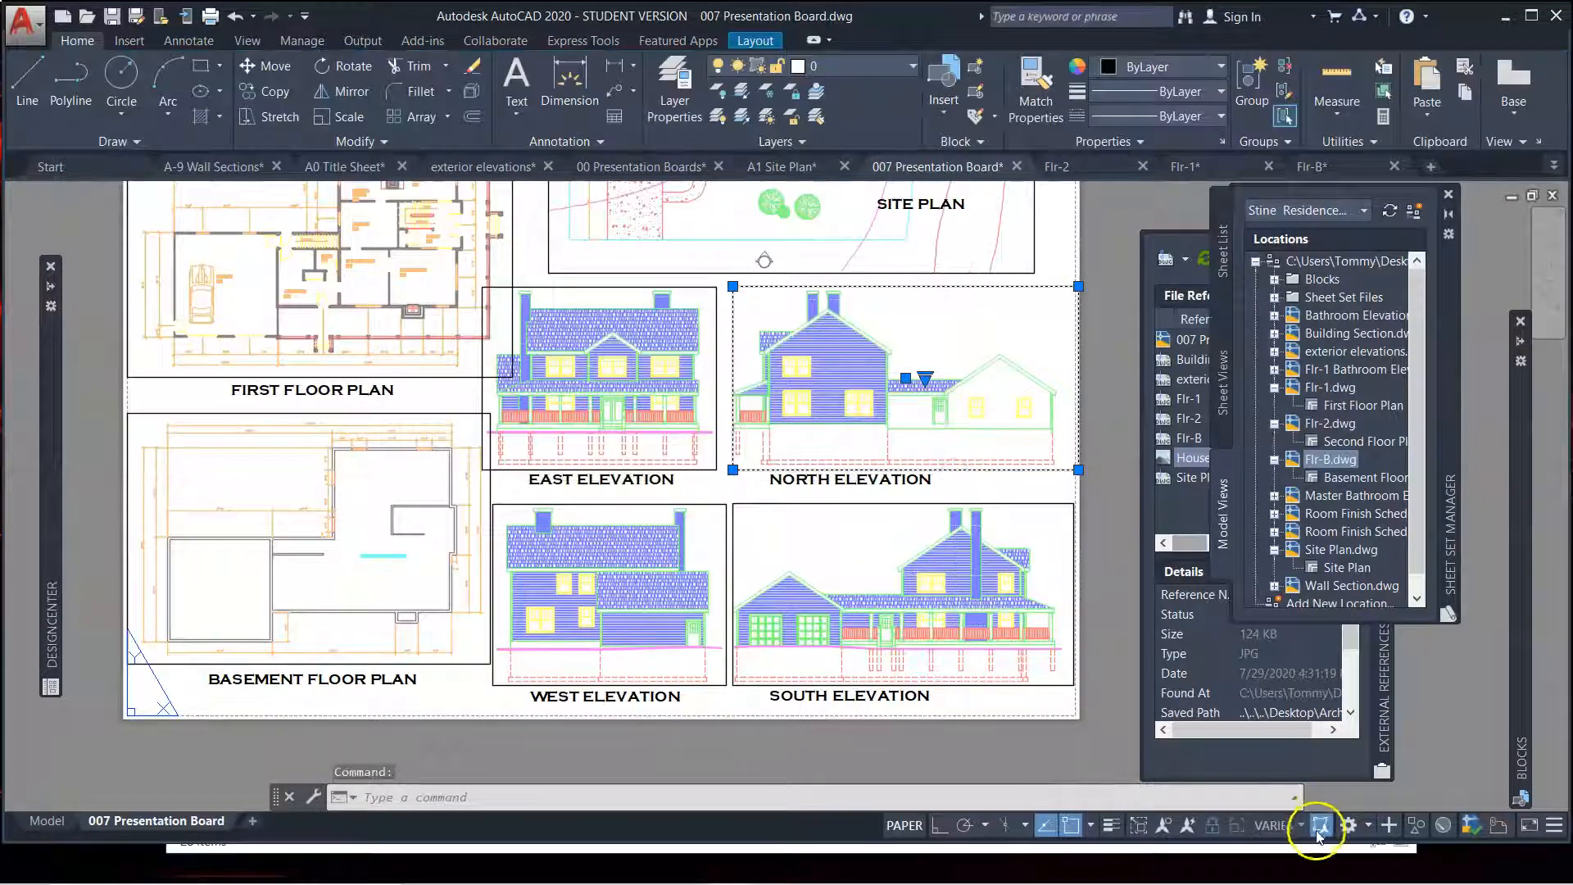
pyautogui.press('Escape')
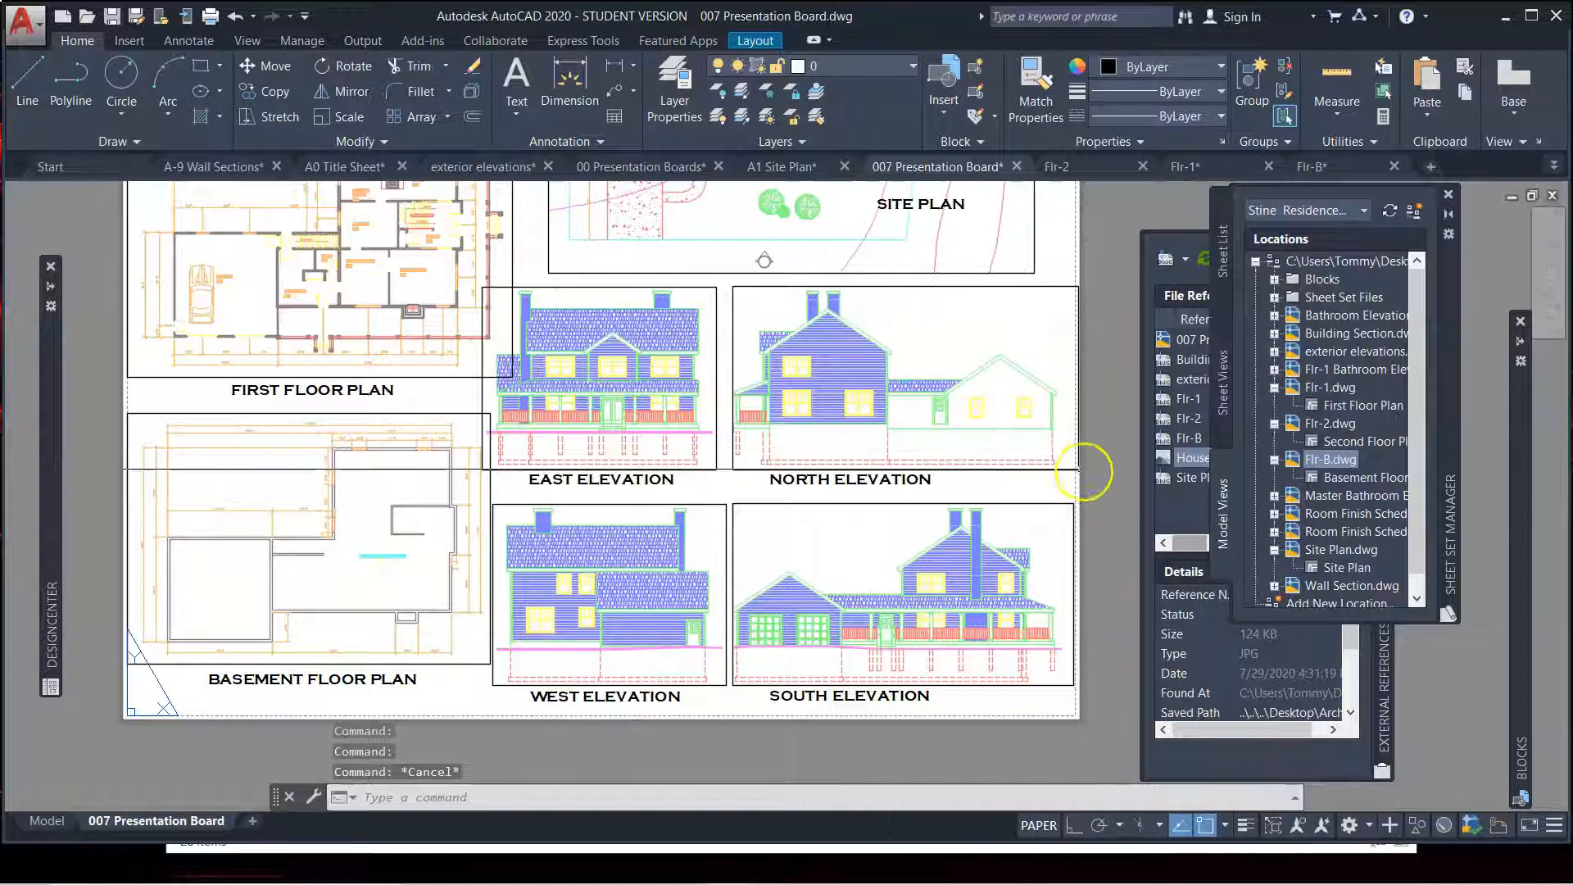
pyautogui.click(1067, 471)
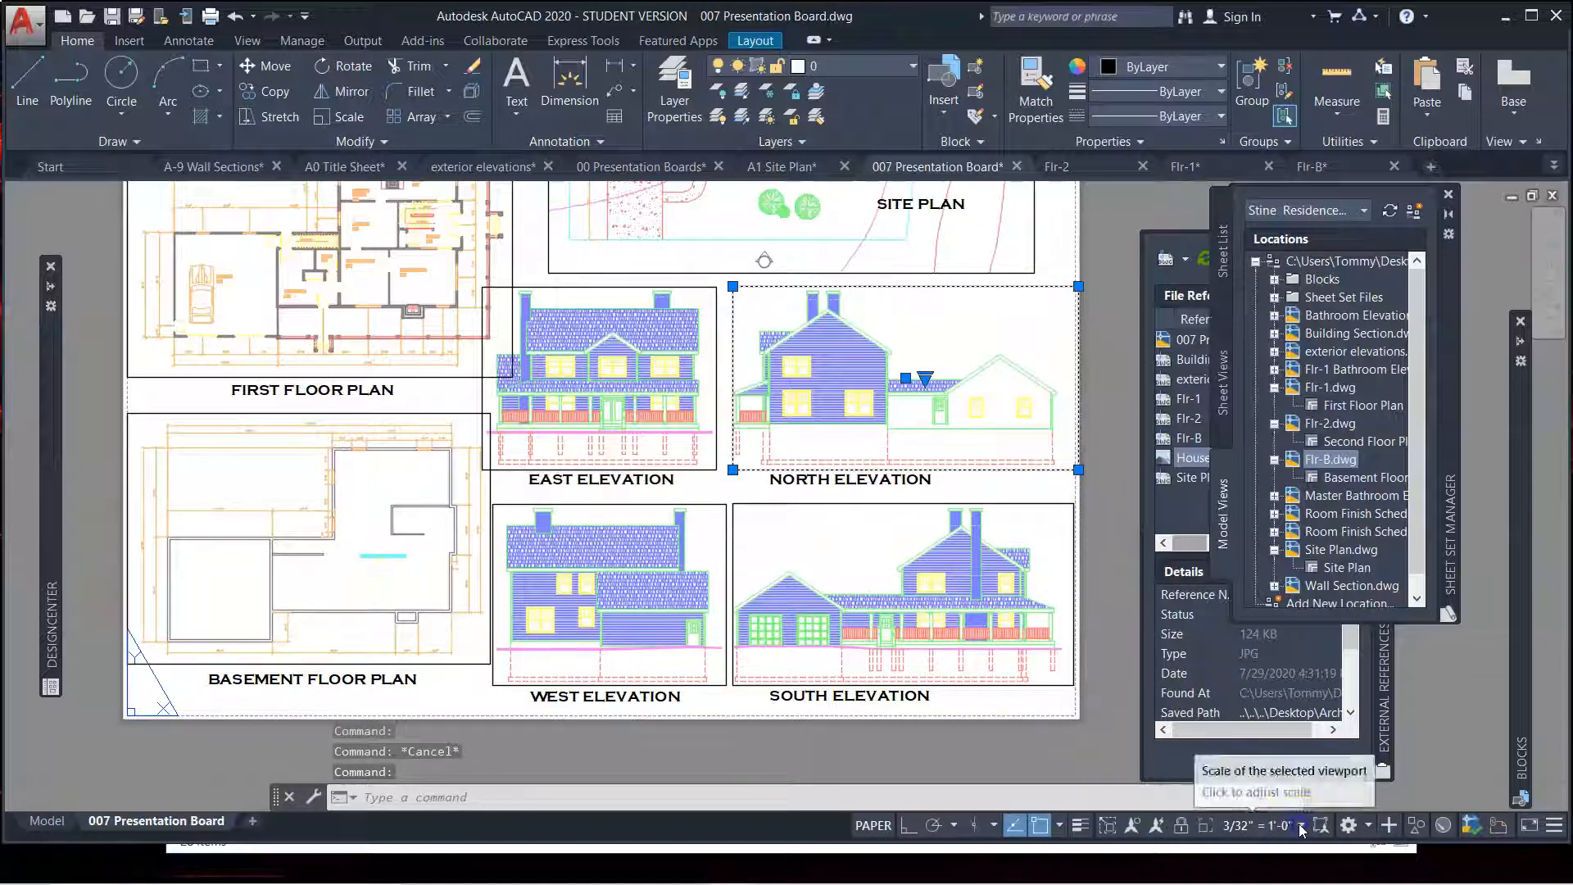
pyautogui.click(1301, 825)
pyautogui.click(1225, 724)
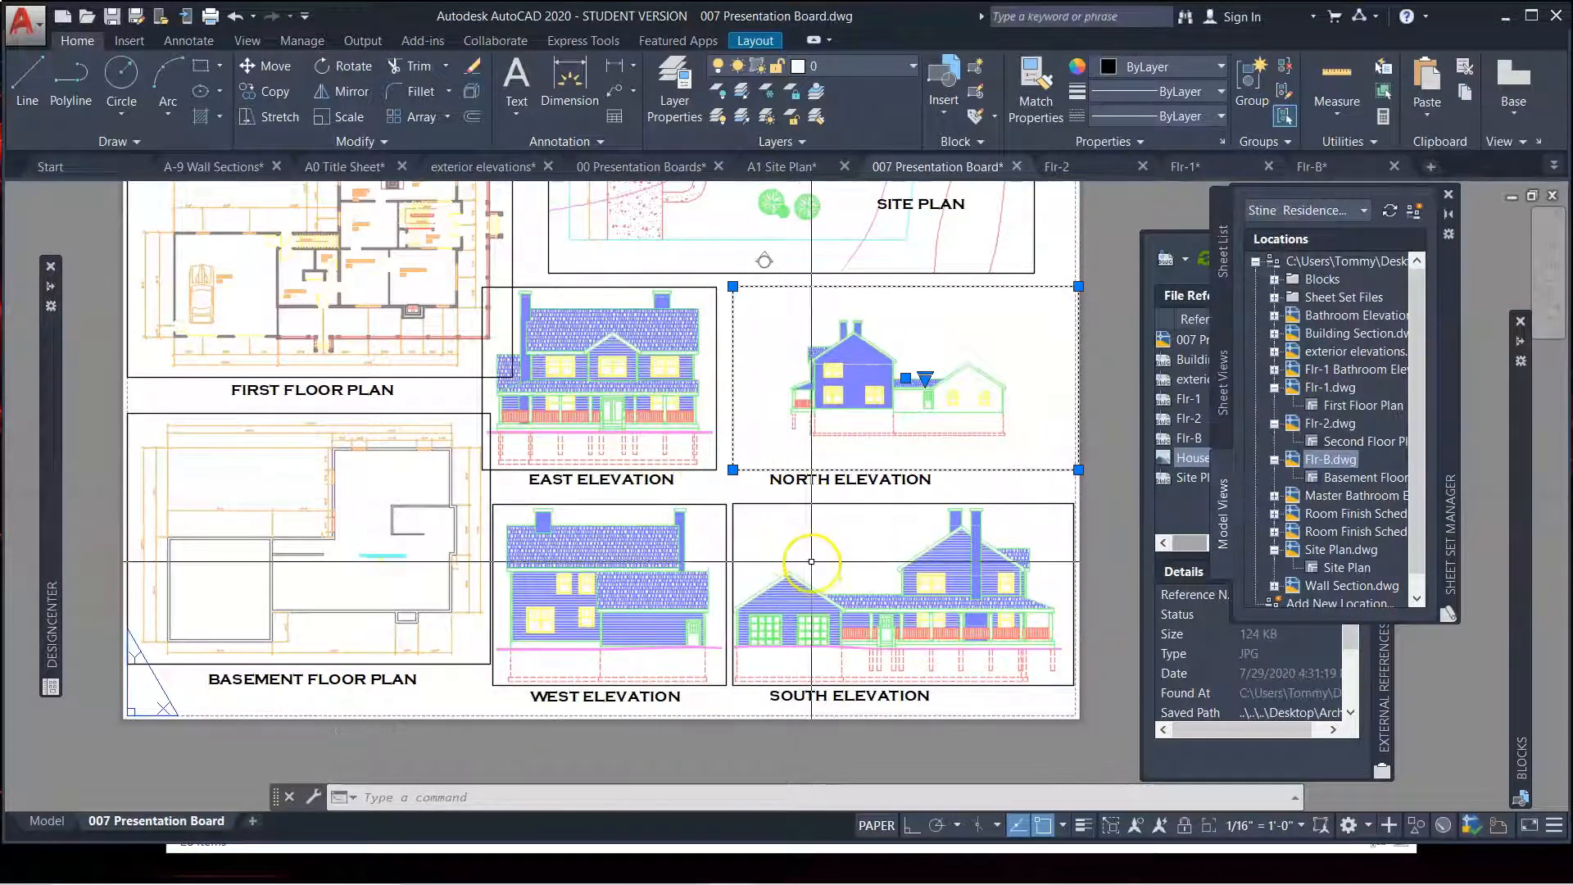
pyautogui.press('Escape')
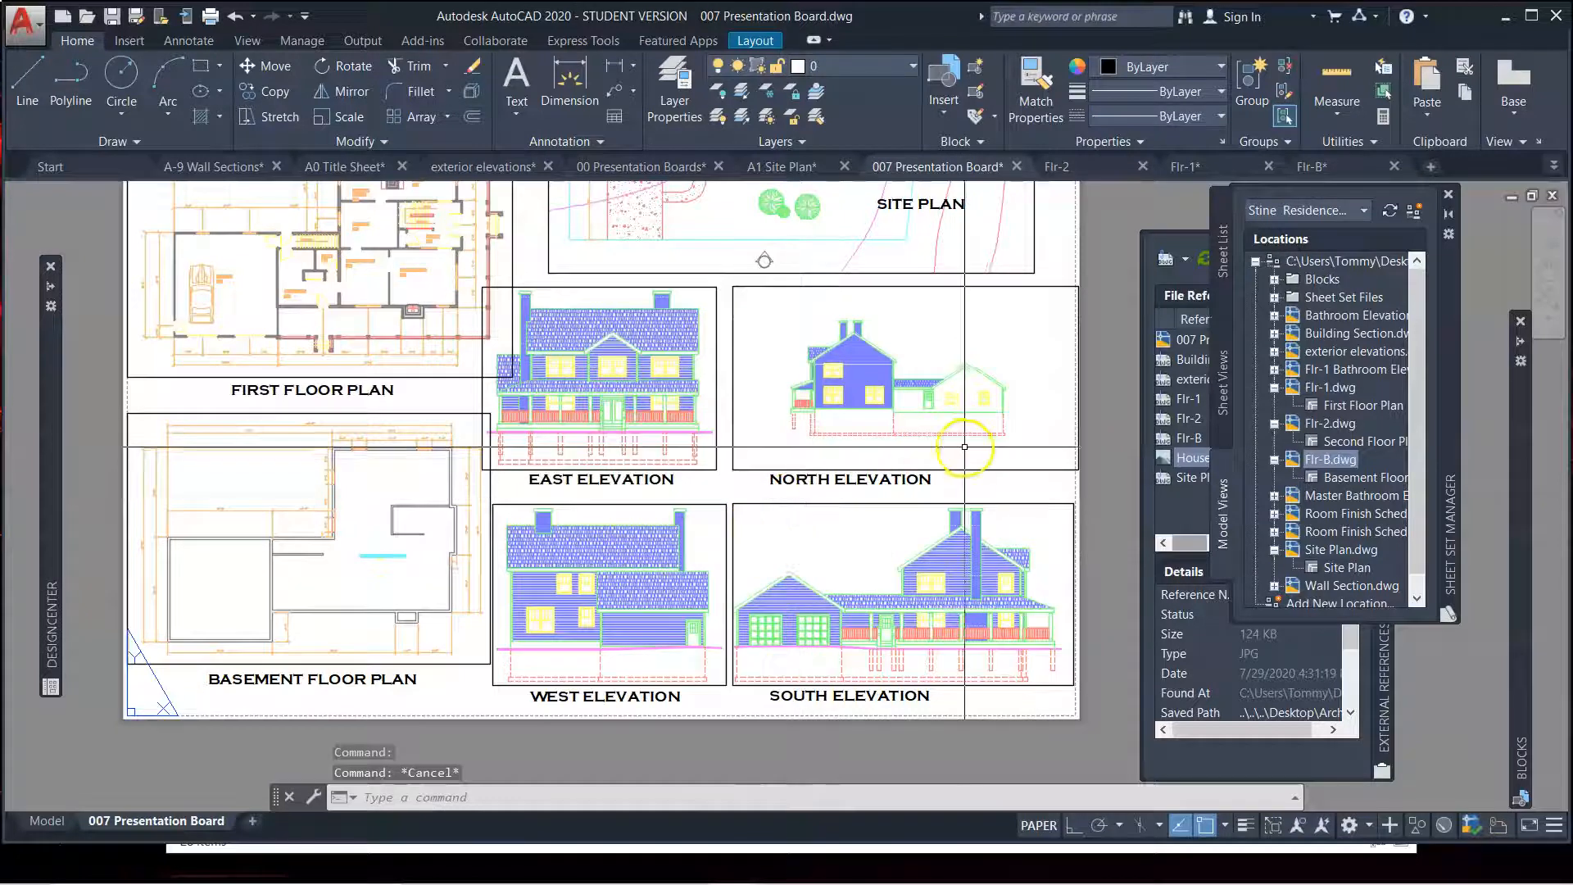
# Select the East, West and South Elevation viewports together and set their scale to 1/16" = 1'-0"
pyautogui.click(747, 492)
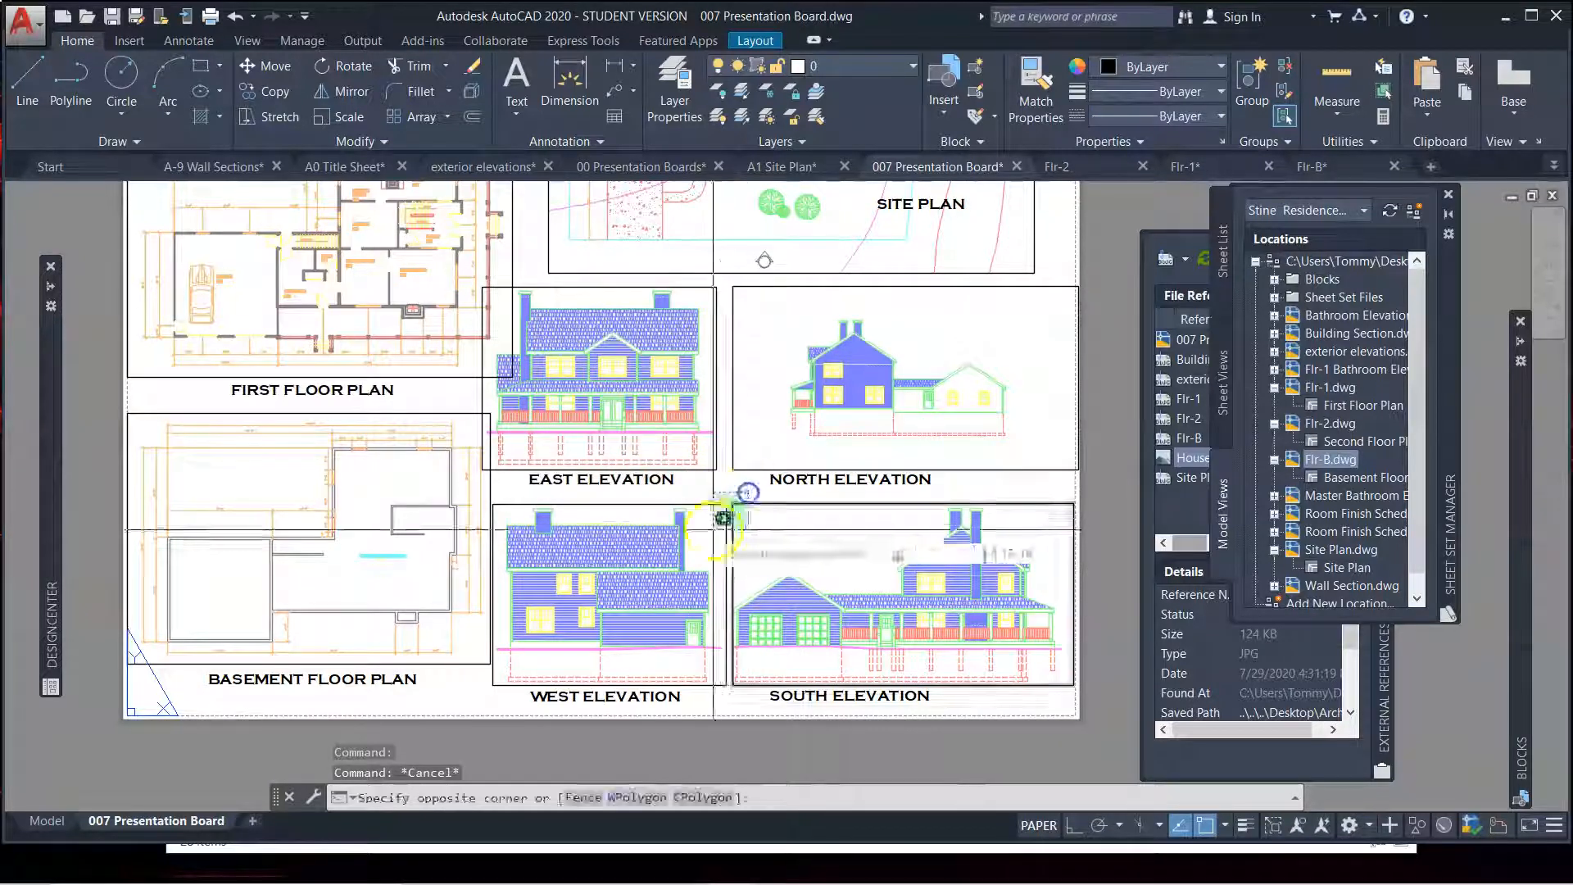
pyautogui.click(722, 524)
pyautogui.click(726, 460)
pyautogui.click(712, 483)
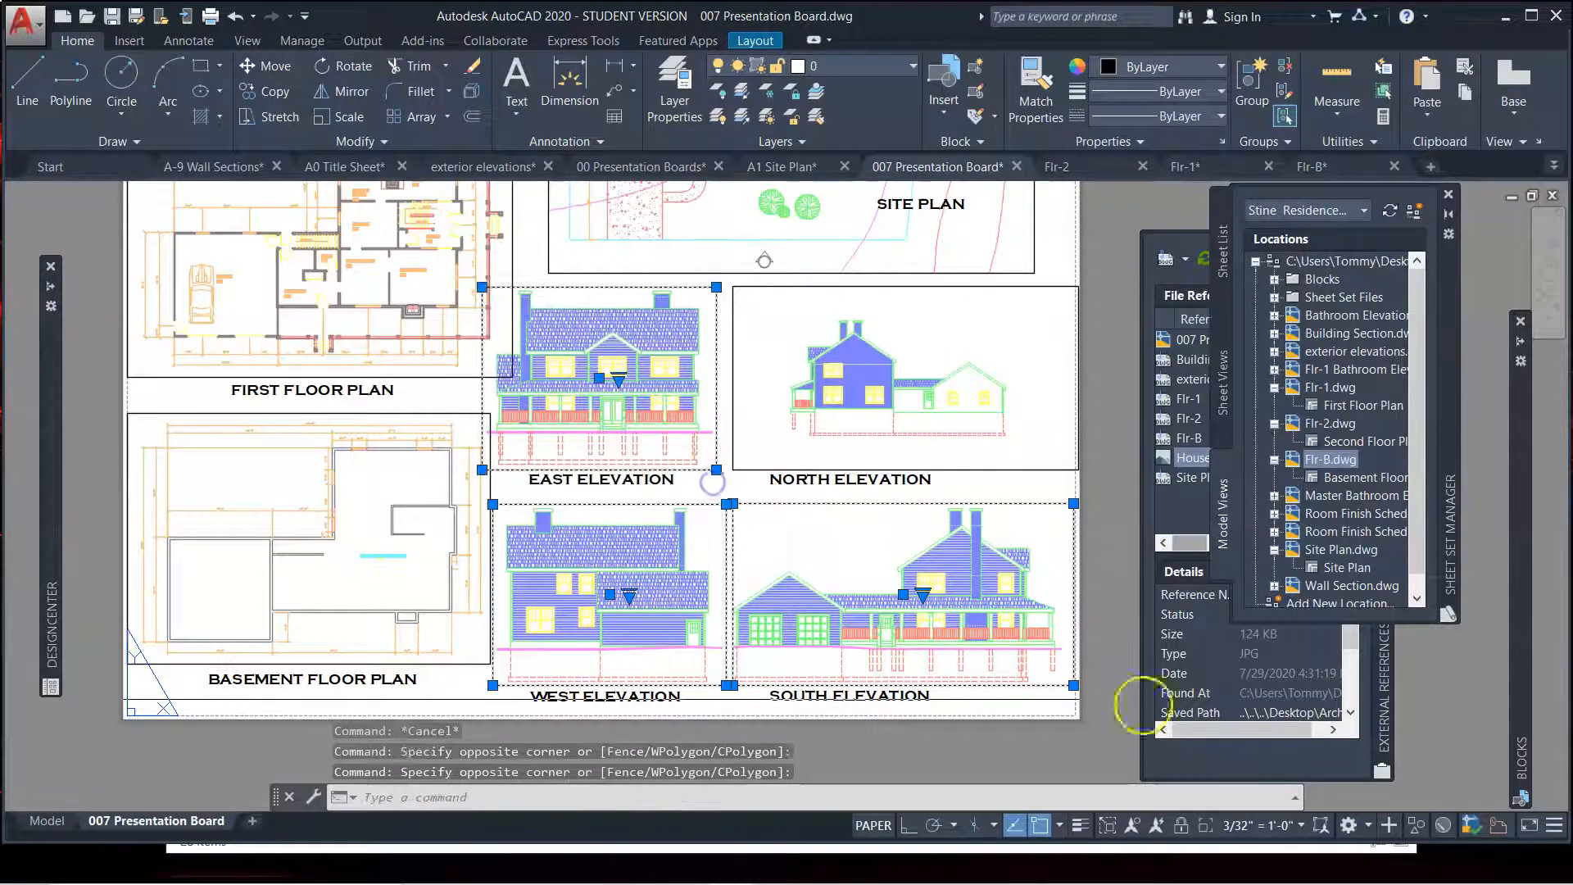
pyautogui.click(1295, 826)
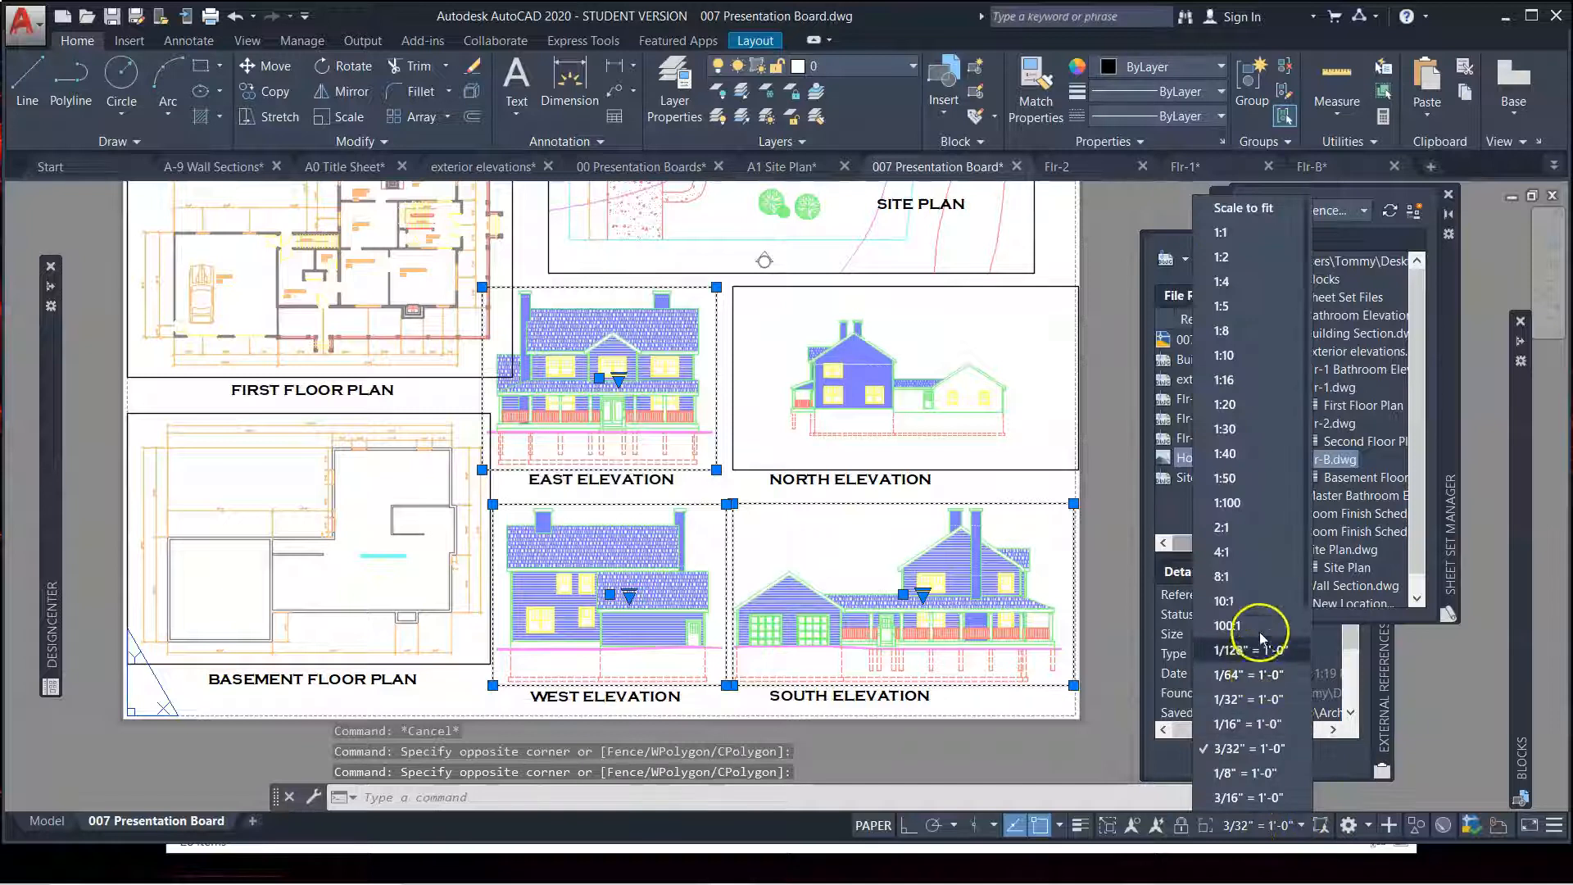
pyautogui.click(1246, 699)
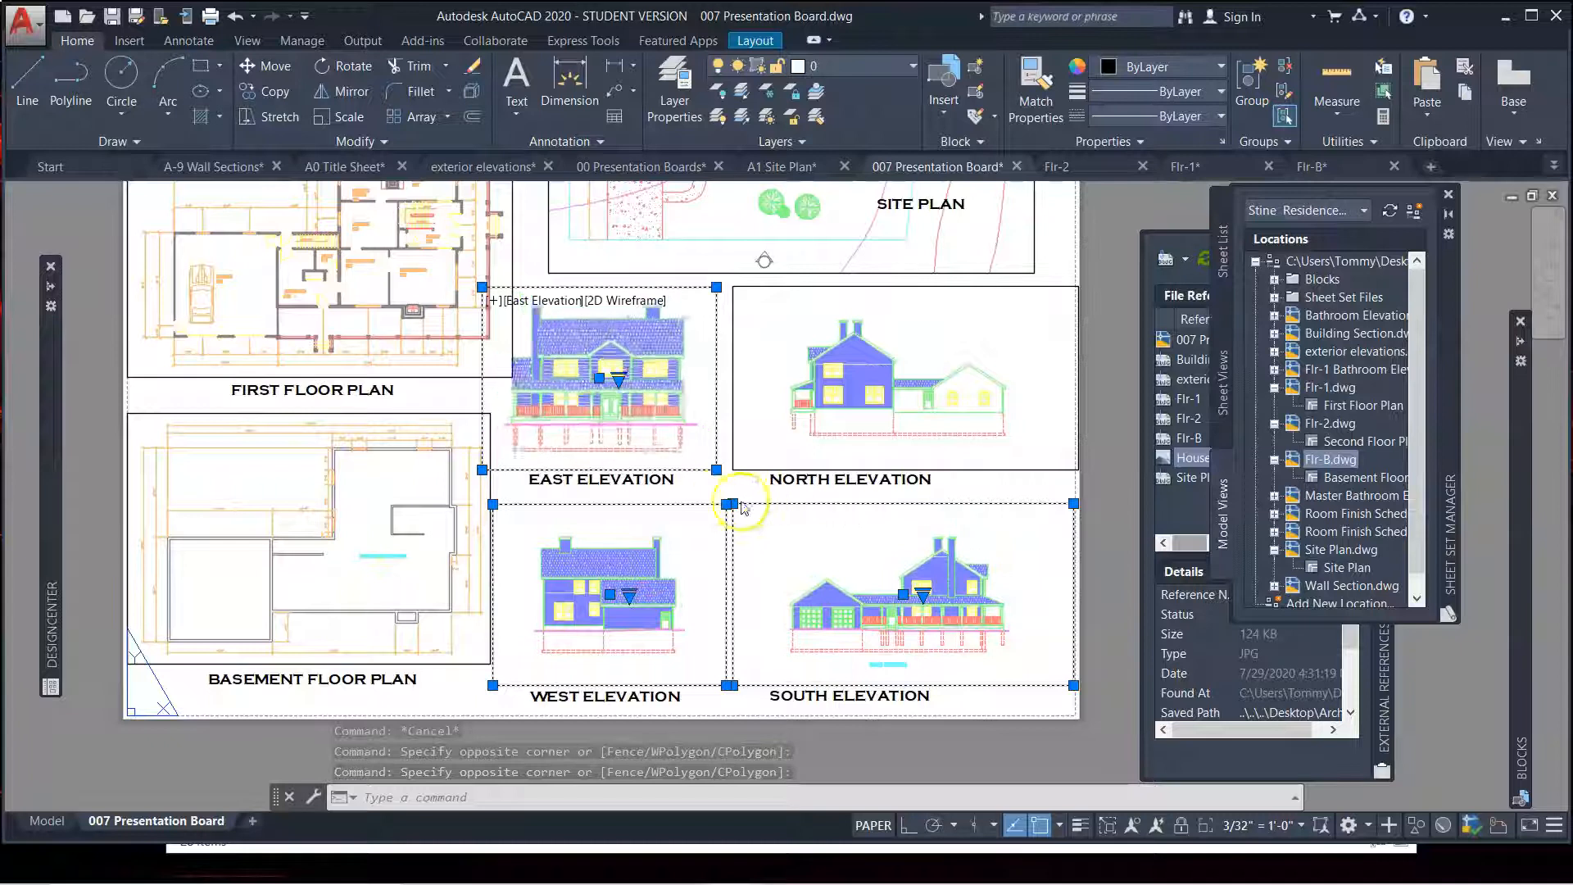
# Shrink the East Elevation viewport from its lower-right and upper-left corners to fit closely around the house
pyautogui.click(716, 470)
pyautogui.click(689, 444)
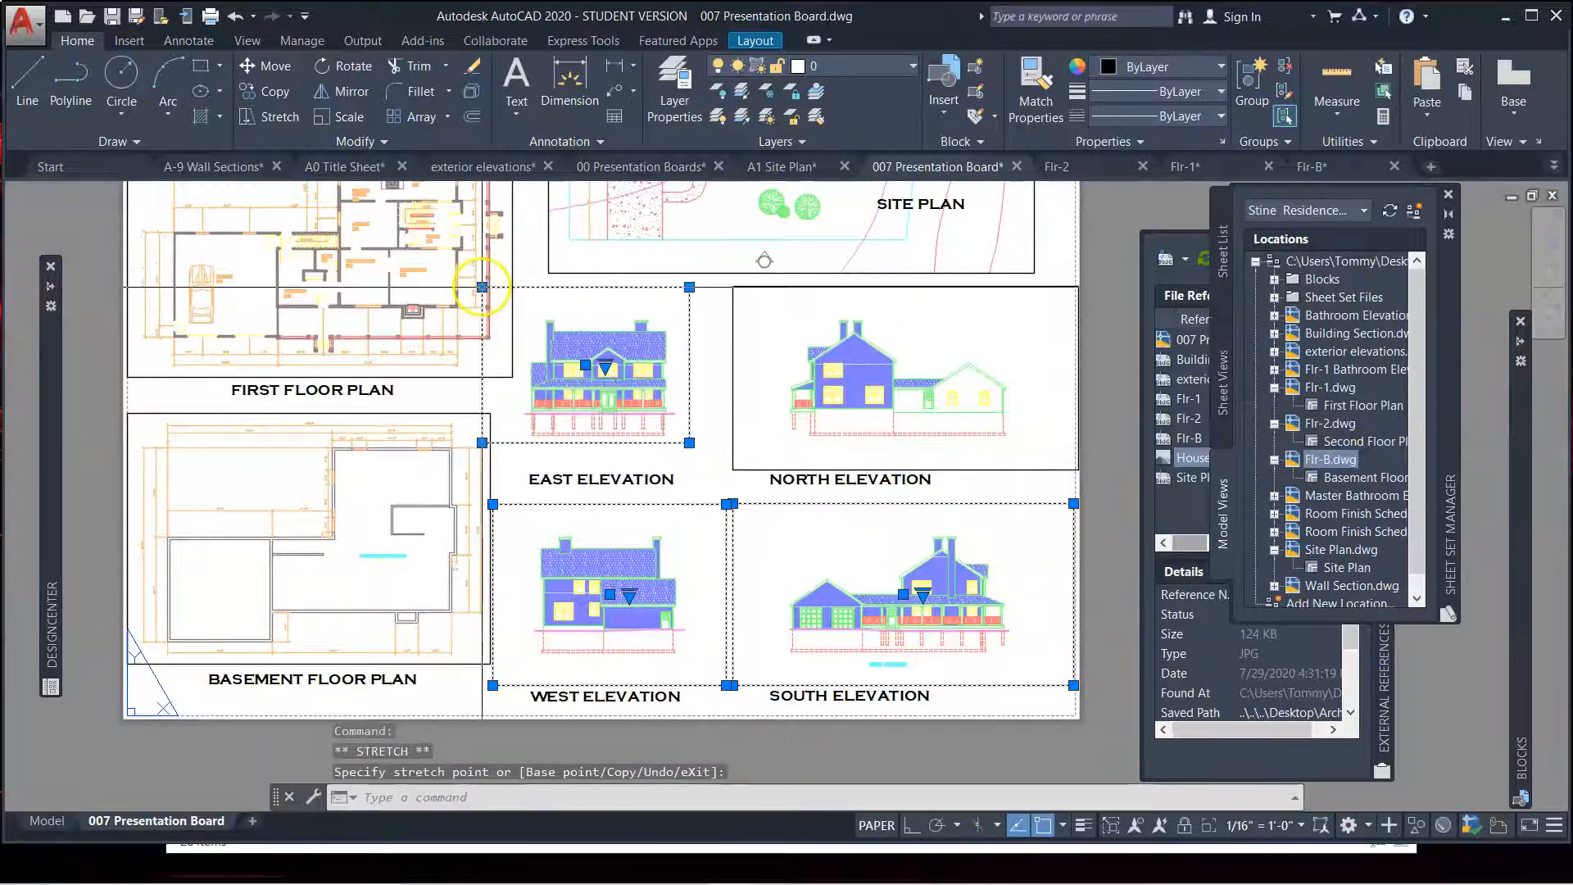
pyautogui.click(482, 287)
pyautogui.click(513, 314)
# Add the North Elevation viewport to the selection and pull its upper-left and lower-right corners in around the house
pyautogui.click(717, 322)
pyautogui.click(733, 286)
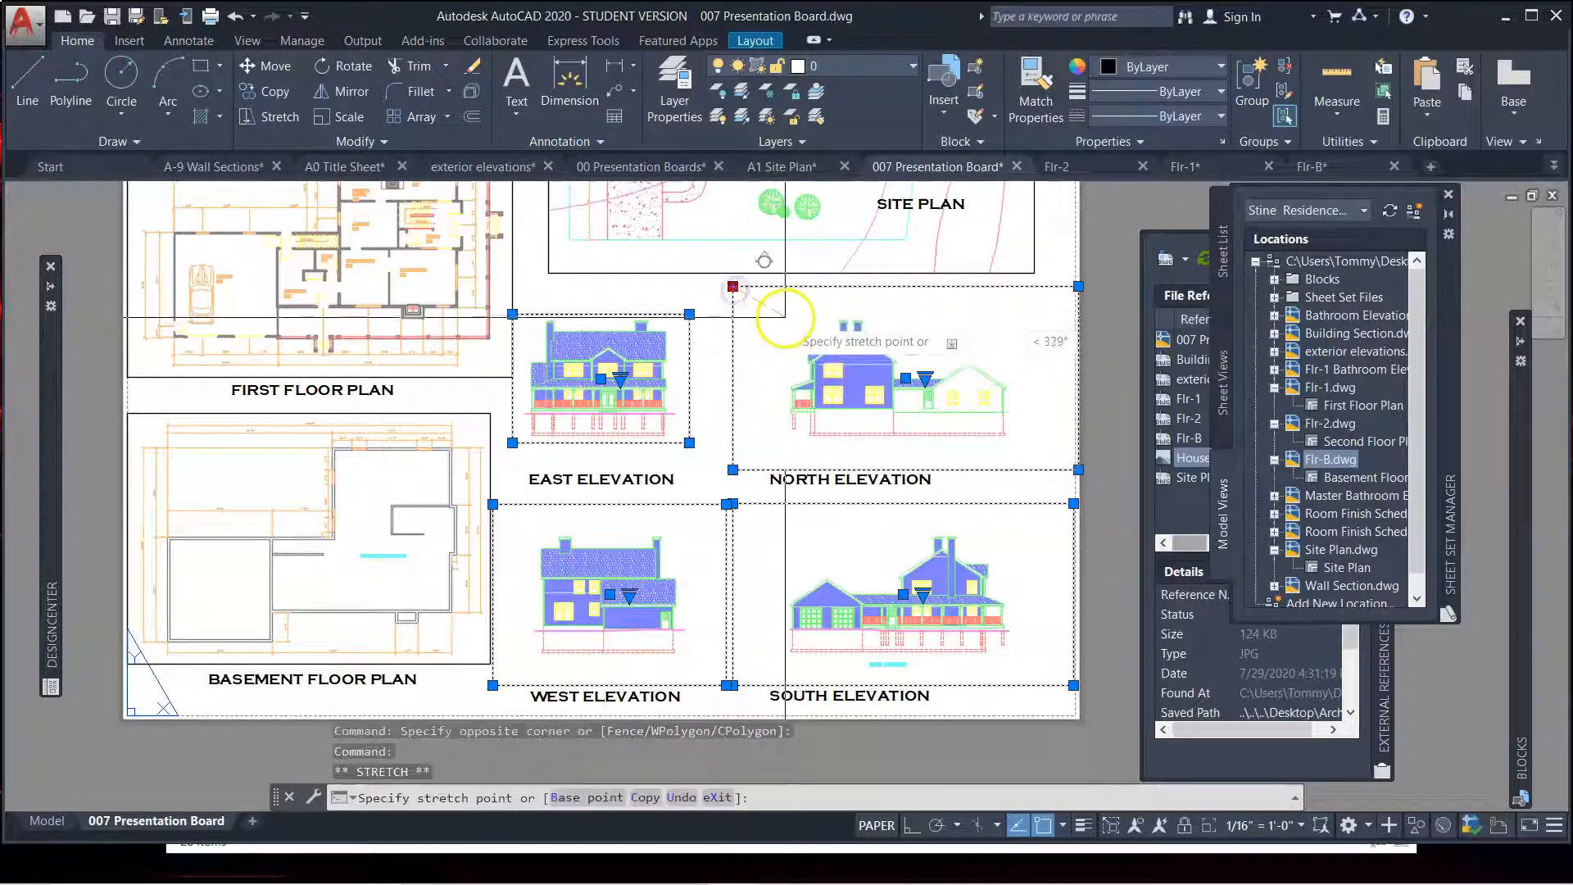
pyautogui.click(783, 312)
pyautogui.click(1080, 471)
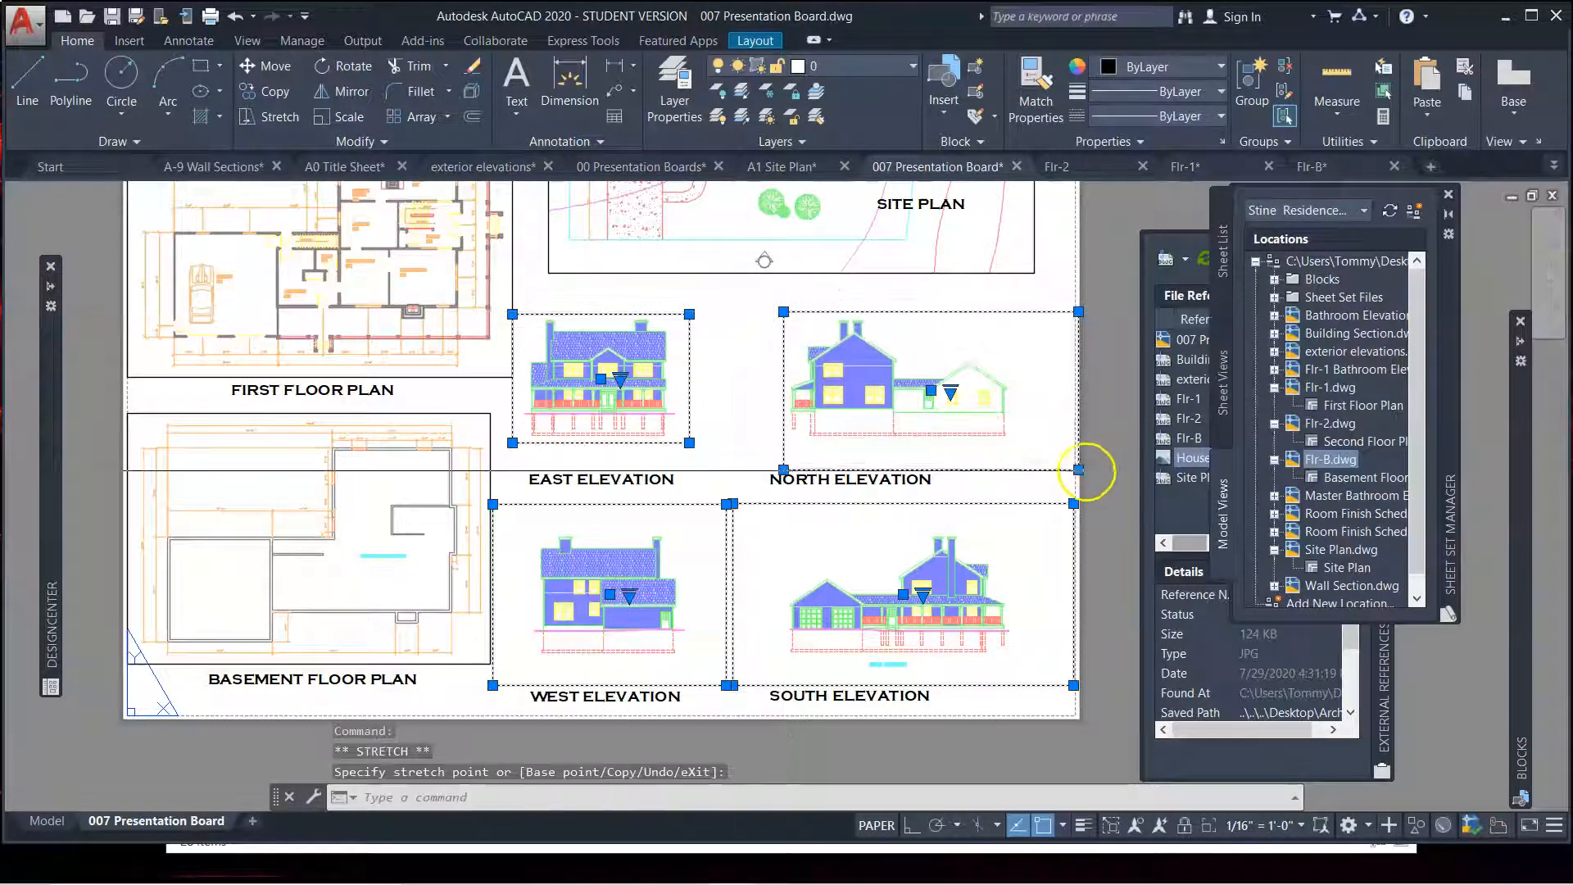
pyautogui.click(1031, 447)
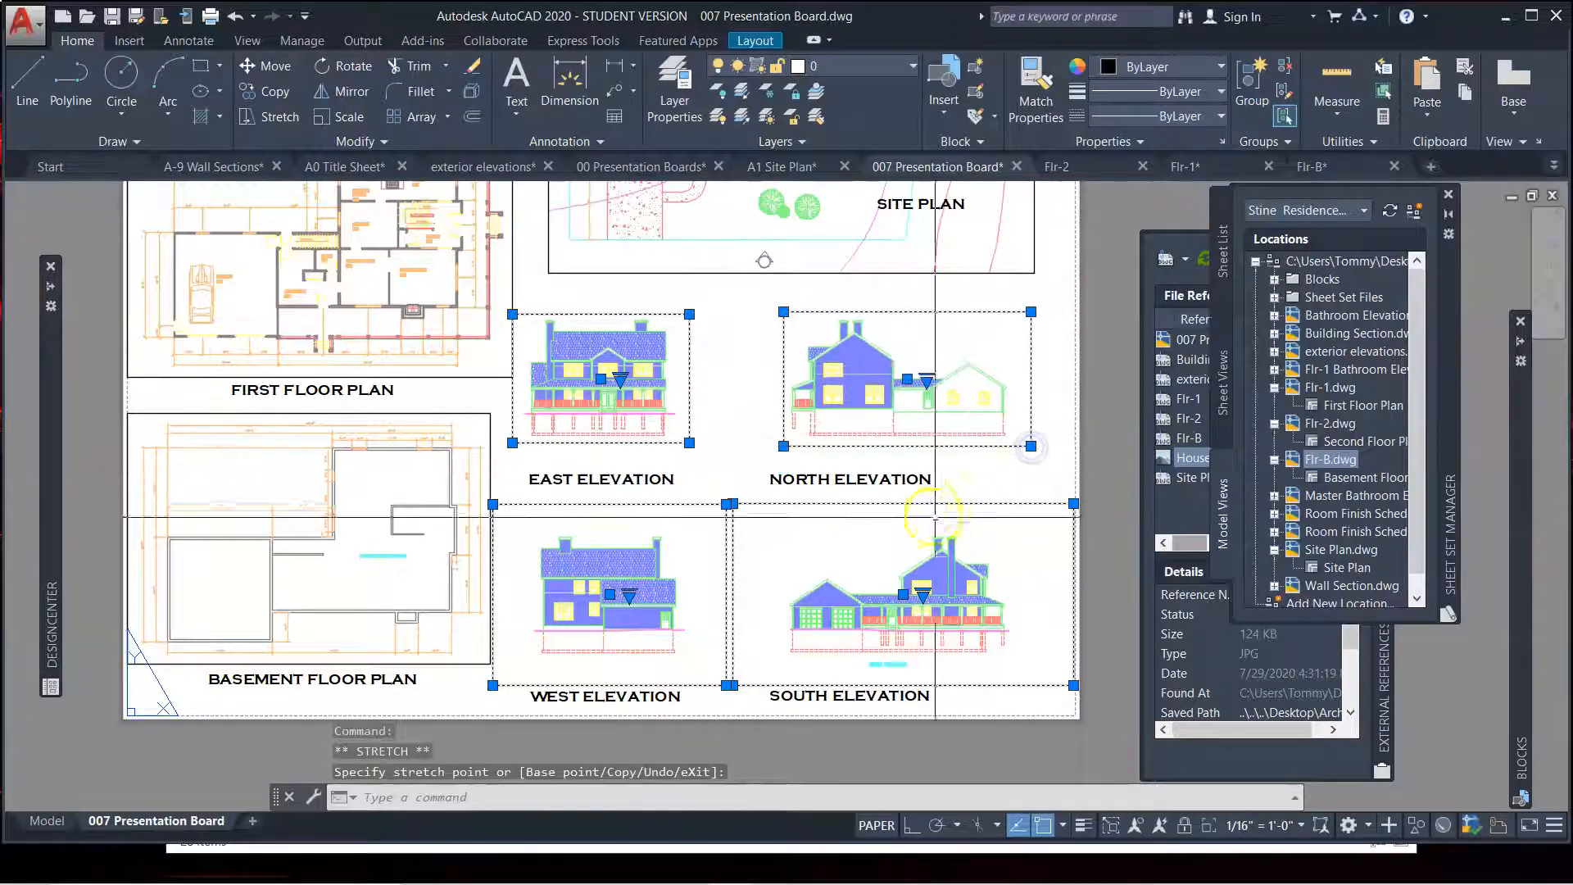
# Shrink the West Elevation viewport from its upper-right and lower-left corners to fit closely around the house
pyautogui.click(731, 503)
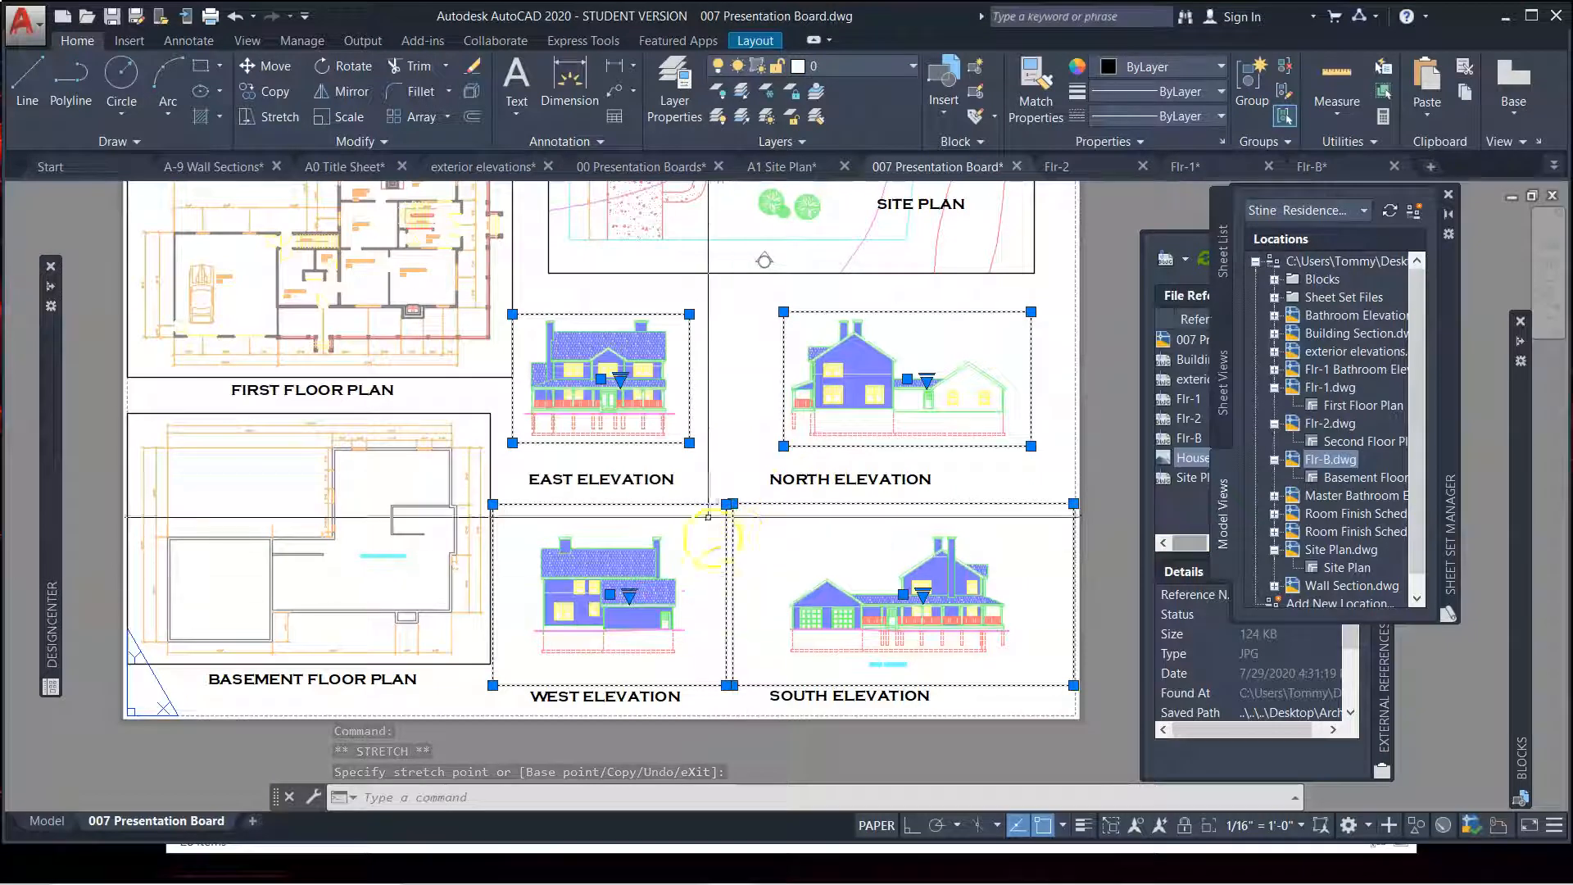
pyautogui.click(726, 503)
pyautogui.click(726, 503)
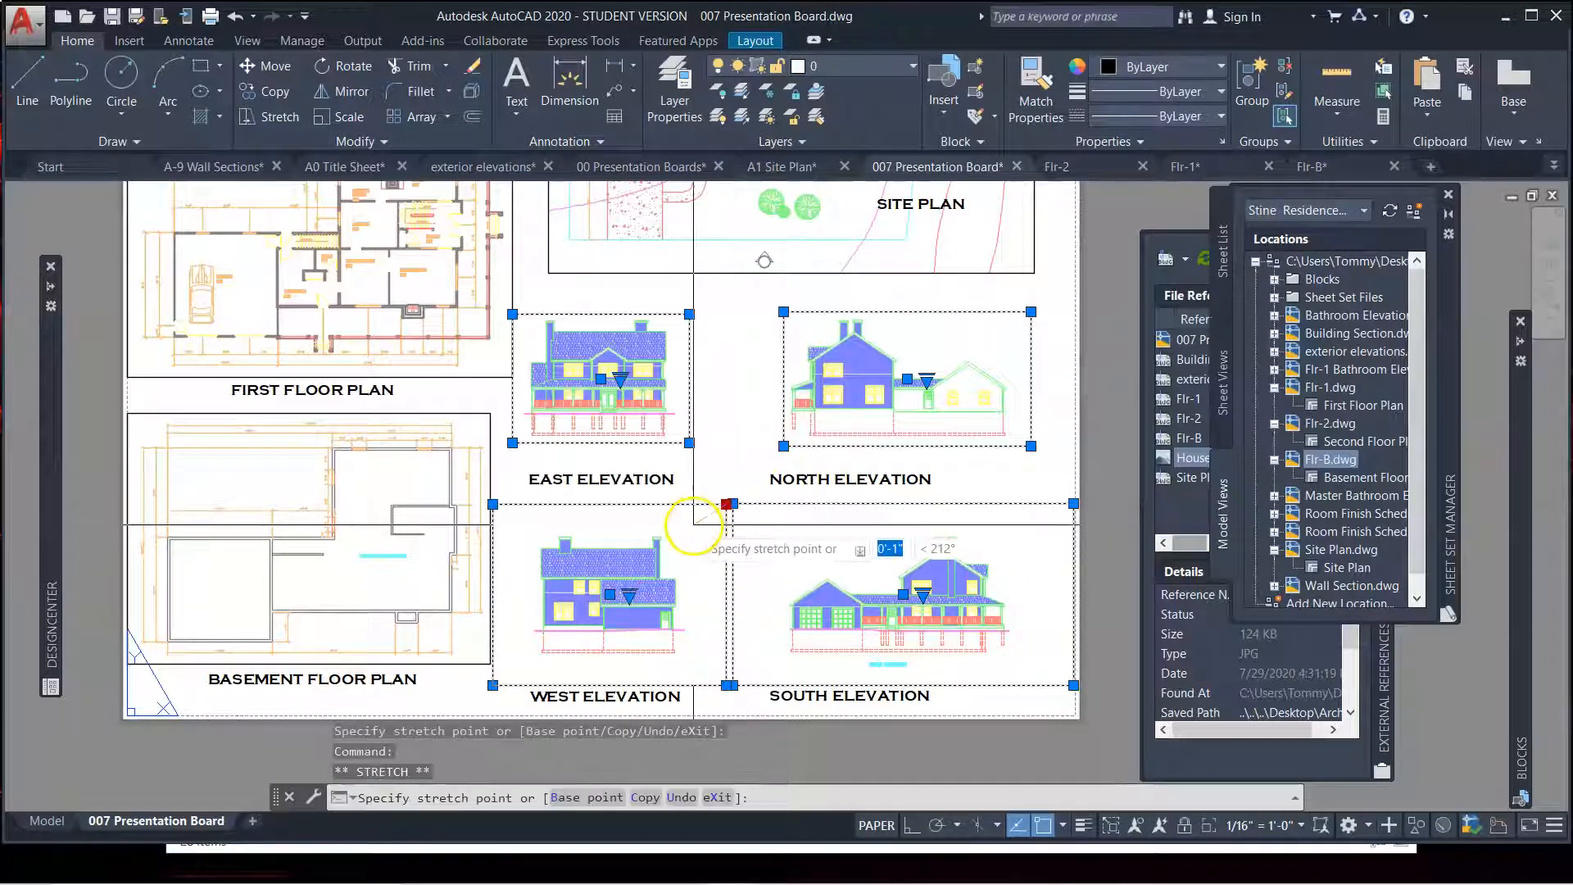
pyautogui.click(693, 524)
pyautogui.click(592, 653)
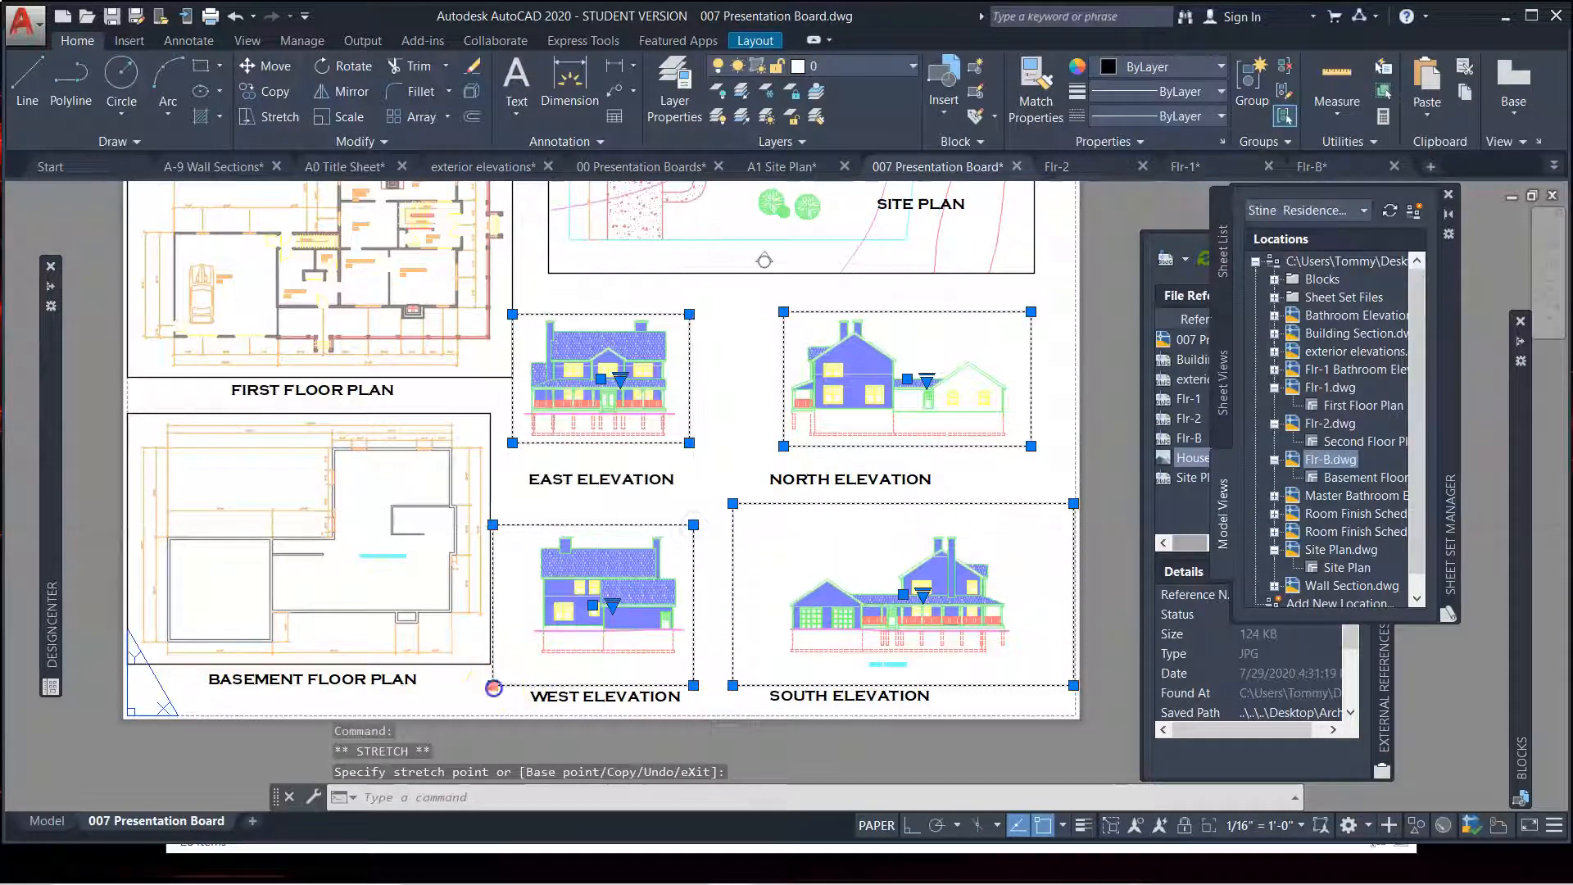
pyautogui.click(493, 686)
pyautogui.click(525, 660)
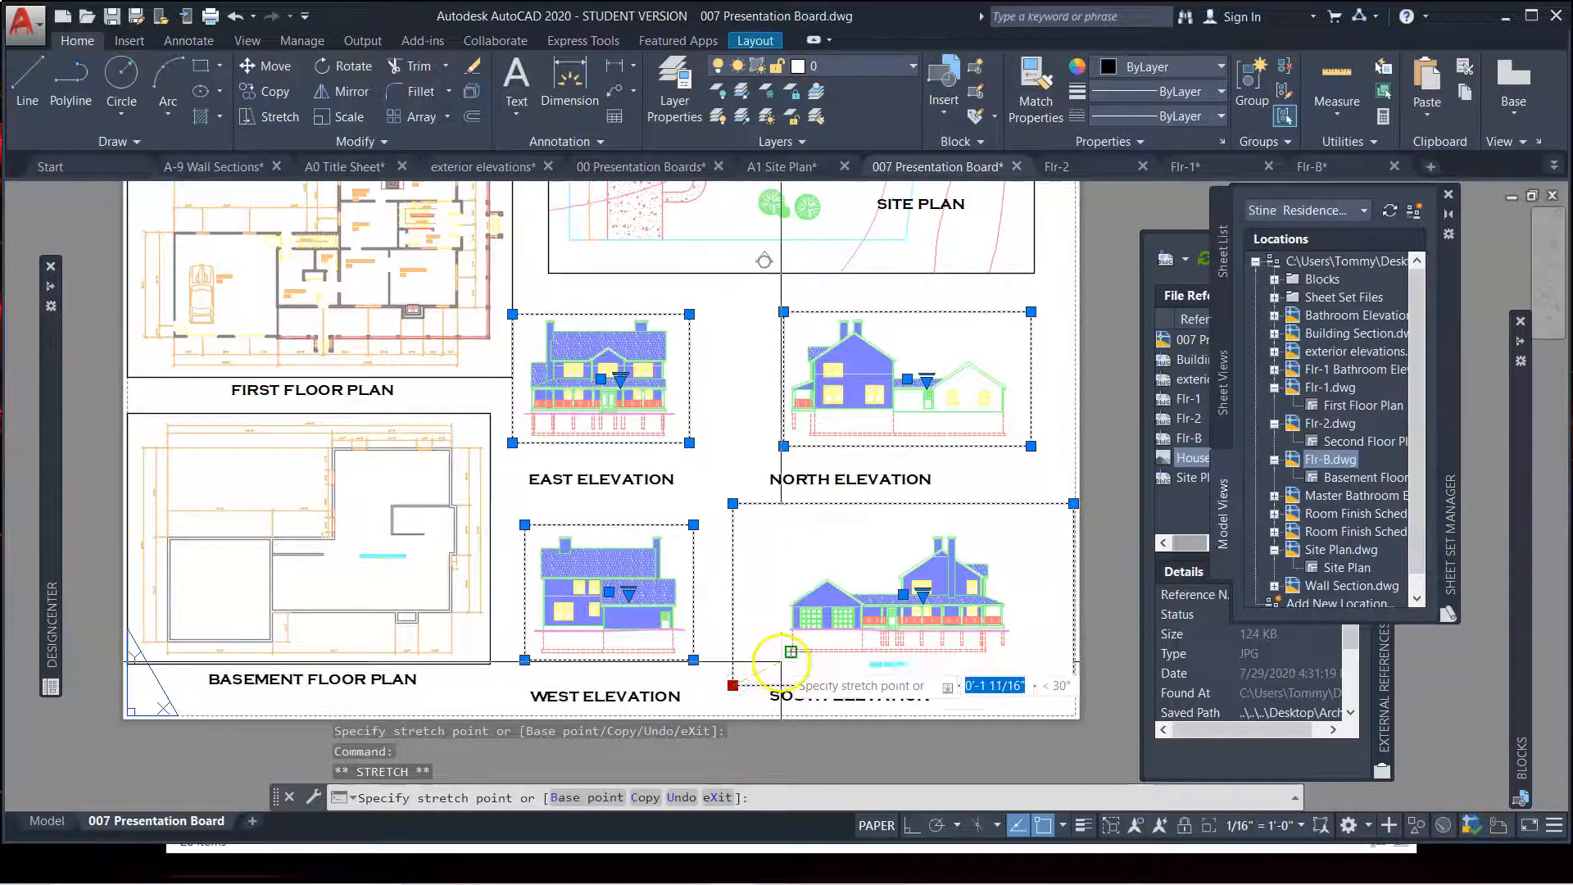
# Tighten the South Elevation viewport around the house, cropping out the cyan title beneath it and the empty space above and beside it
pyautogui.scroll(2, 781, 658)
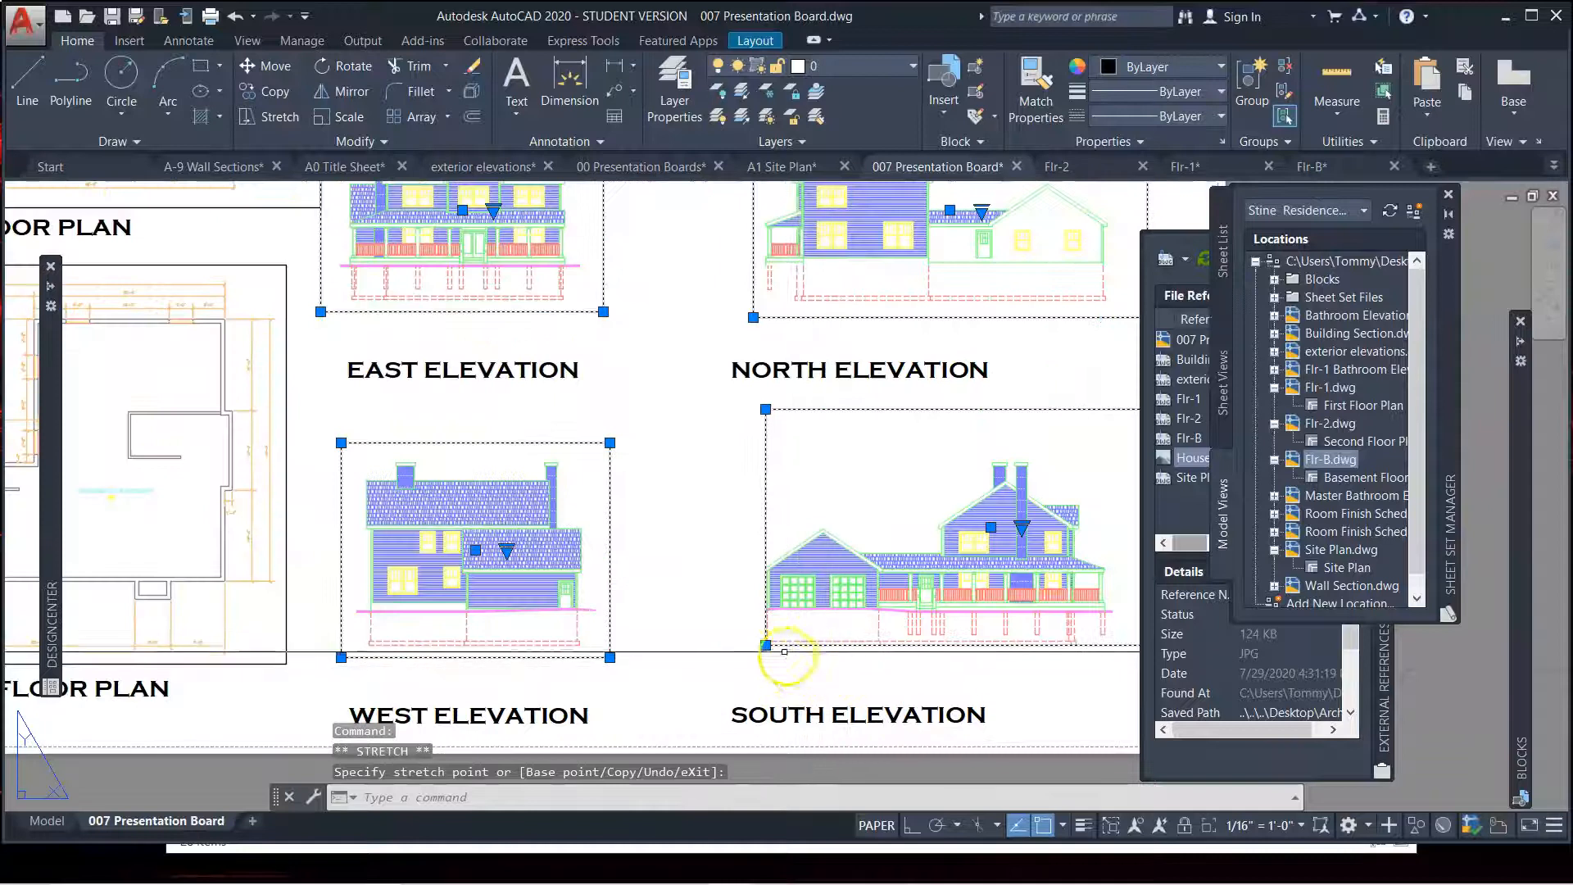
pyautogui.click(748, 667)
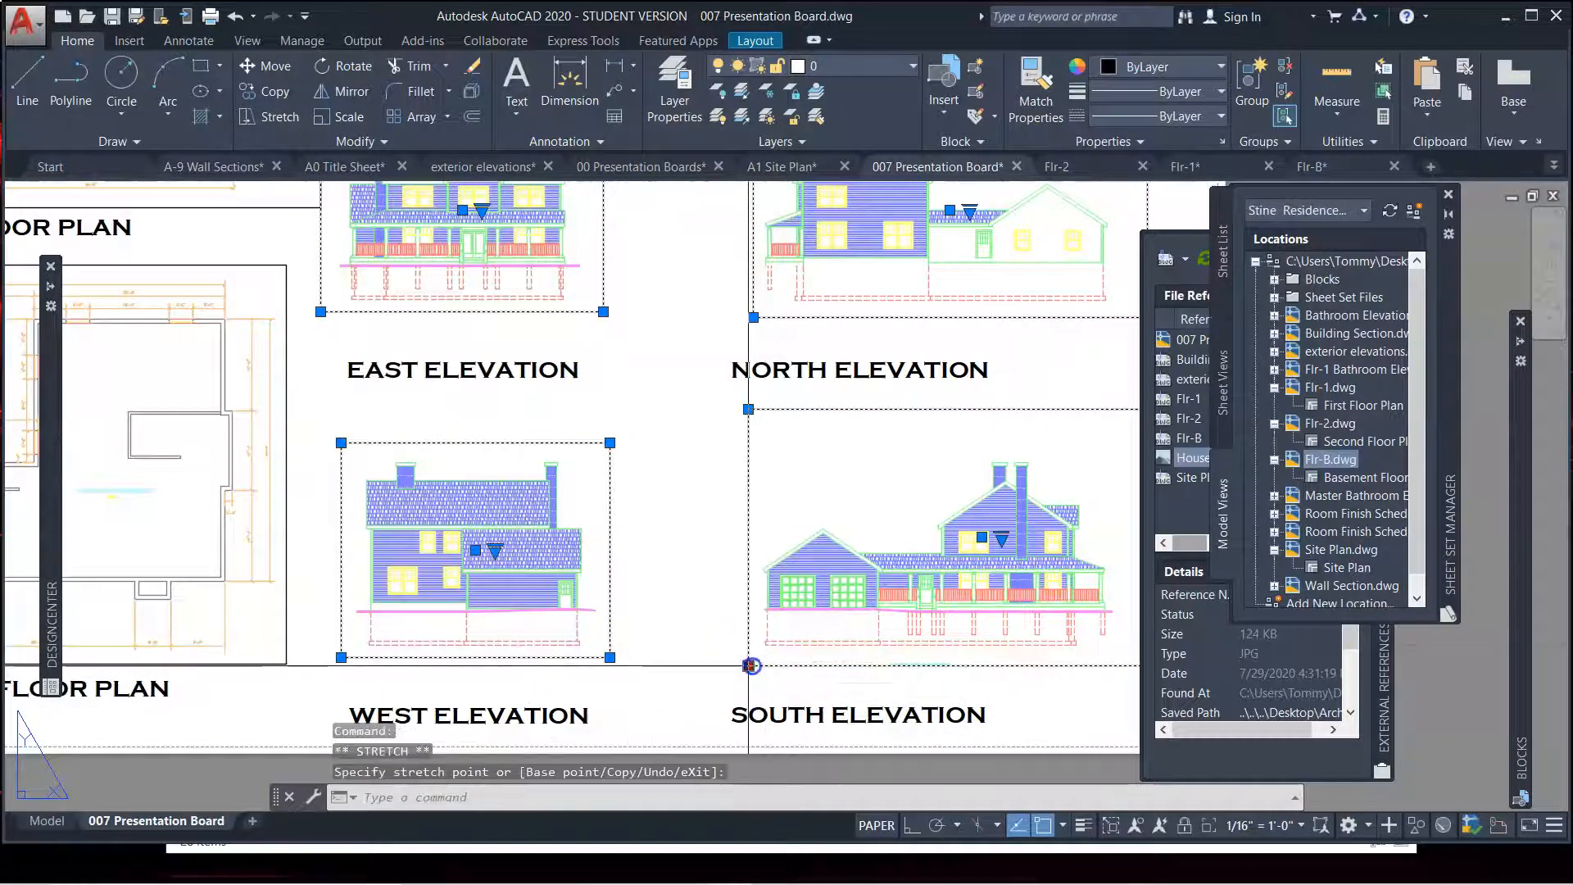
pyautogui.scroll(4, 787, 664)
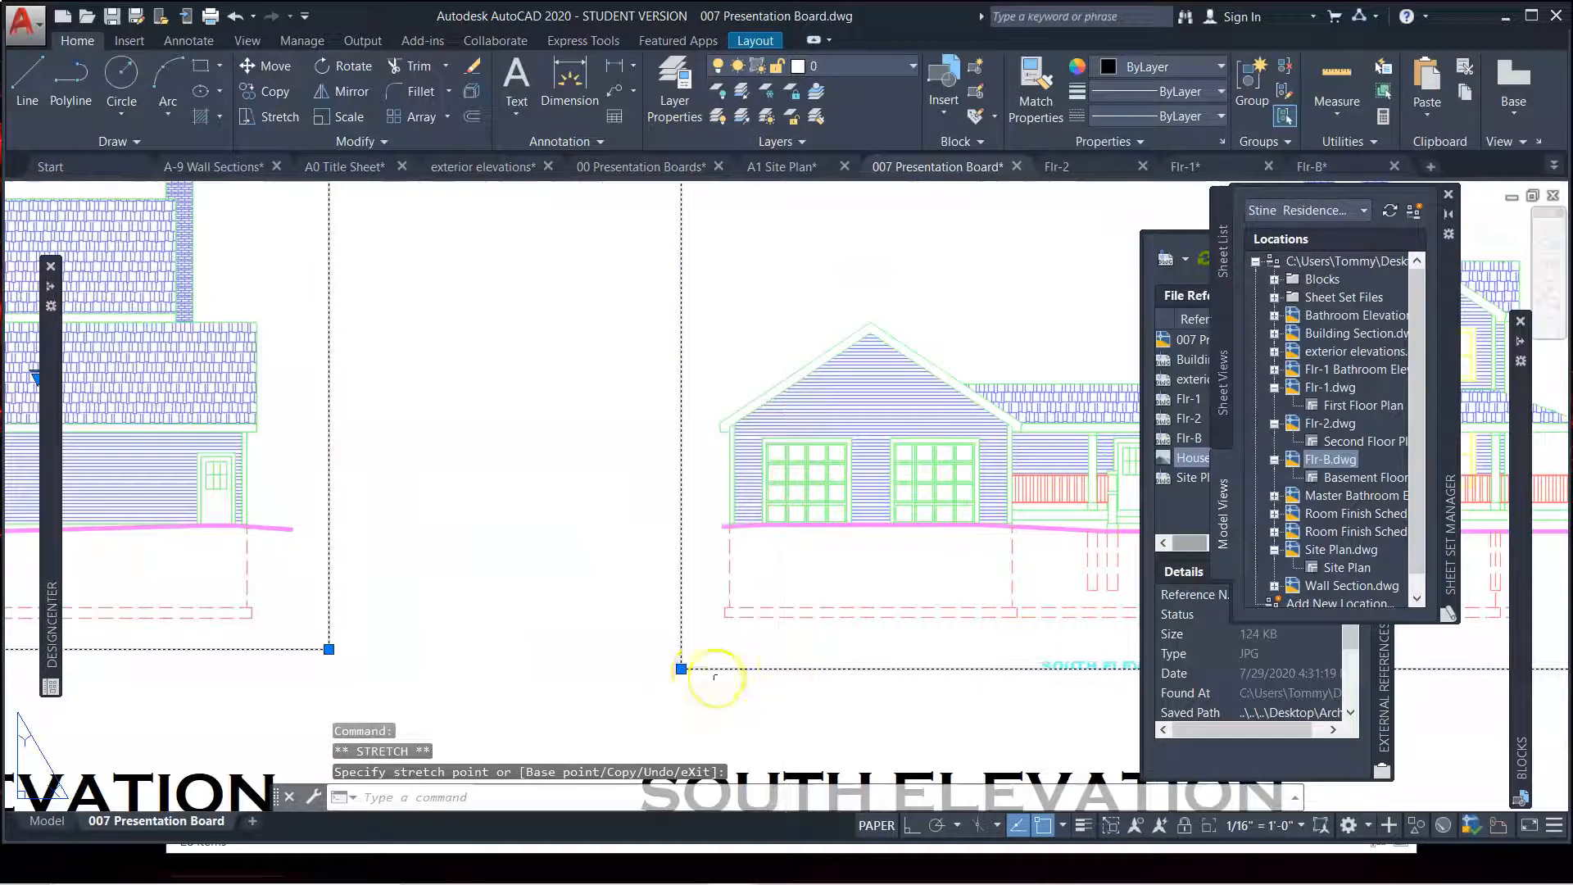
pyautogui.click(681, 669)
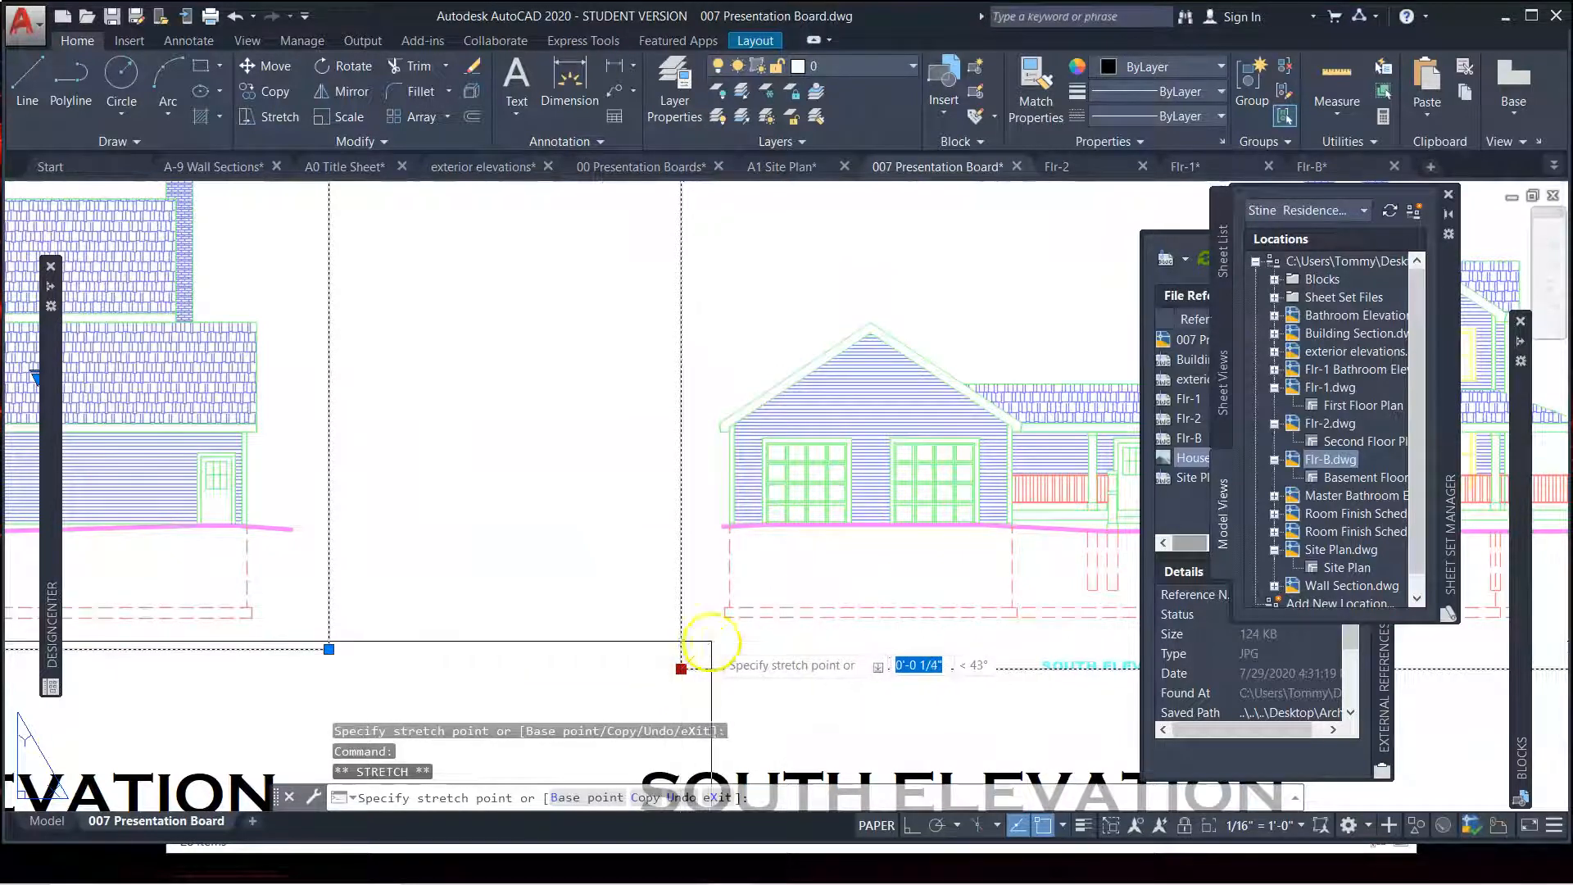
pyautogui.click(705, 638)
pyautogui.scroll(-4, 604, 702)
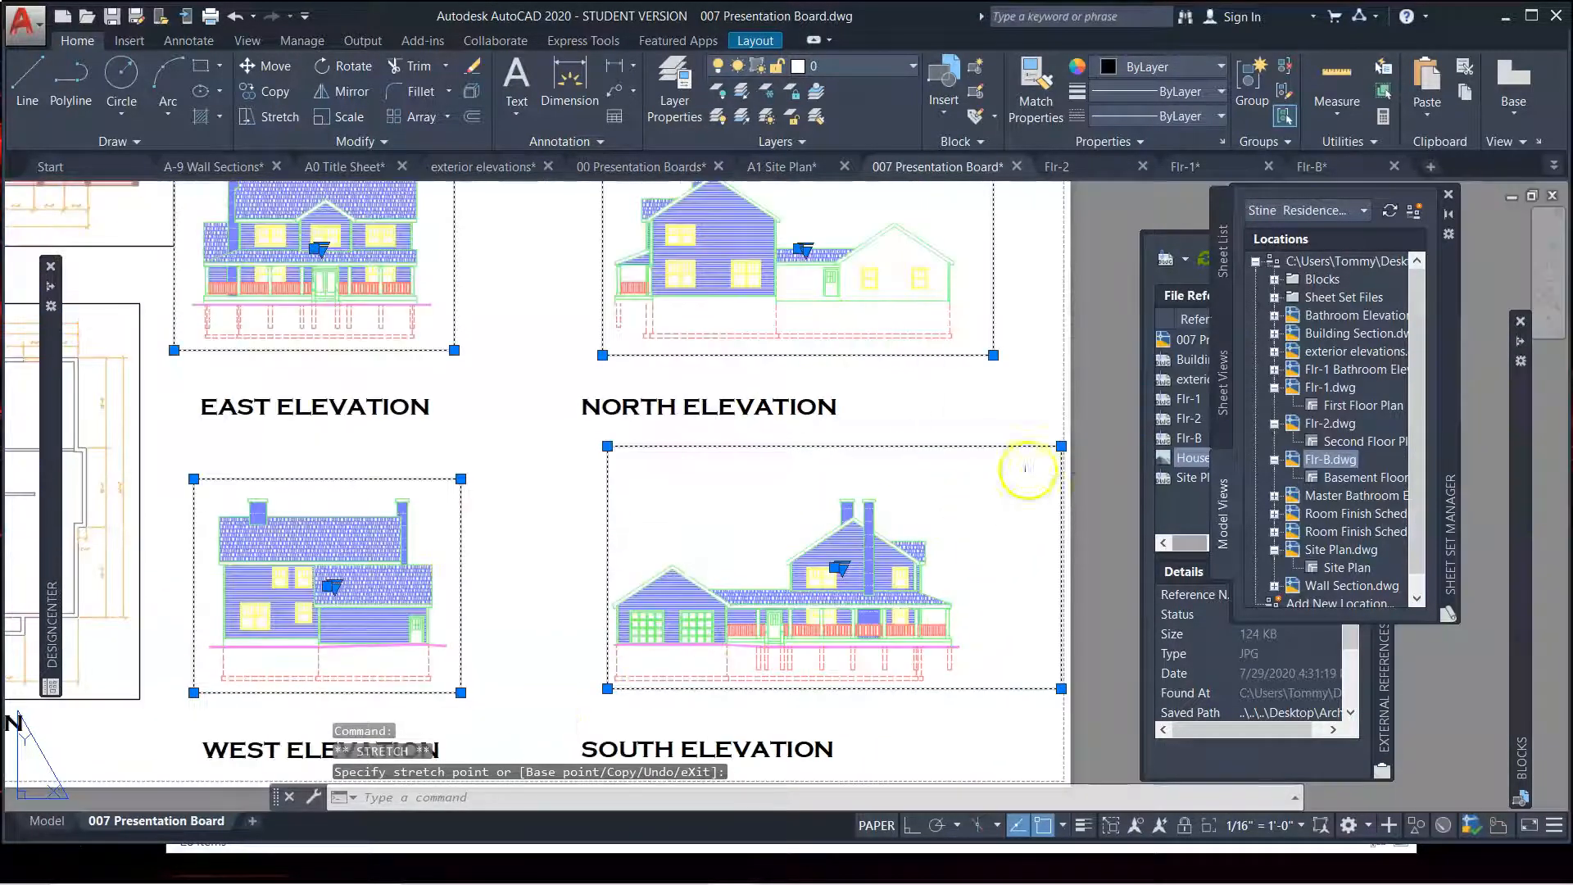
pyautogui.click(1061, 445)
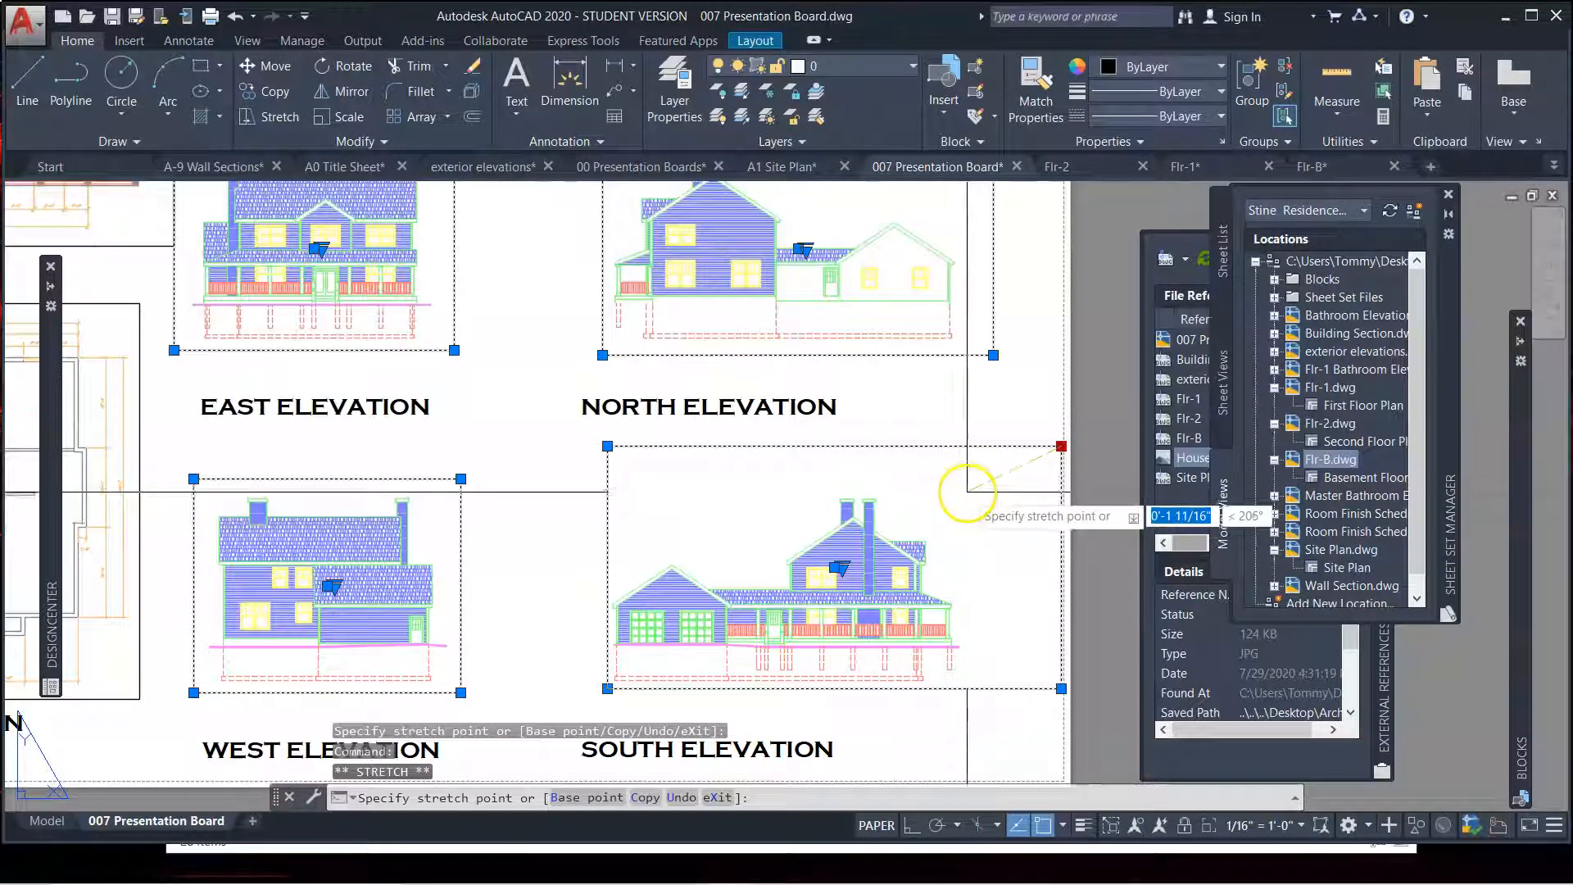
pyautogui.click(967, 491)
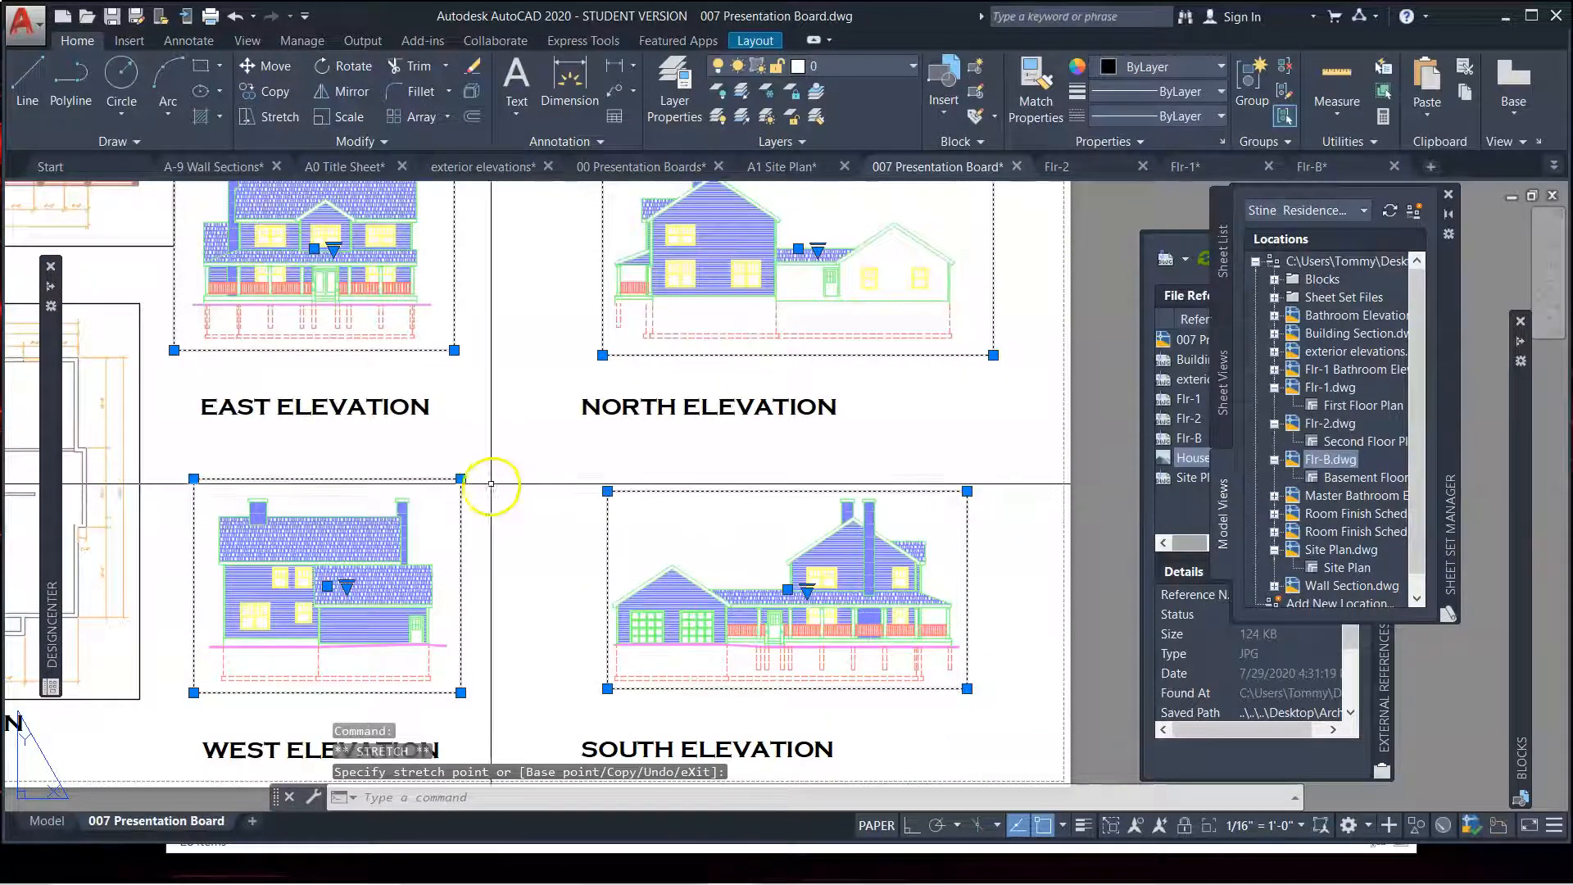
# Lower the West Elevation viewport's top edge toward the roof, and pull the North Elevation viewport's right edge in toward the house
pyautogui.click(461, 478)
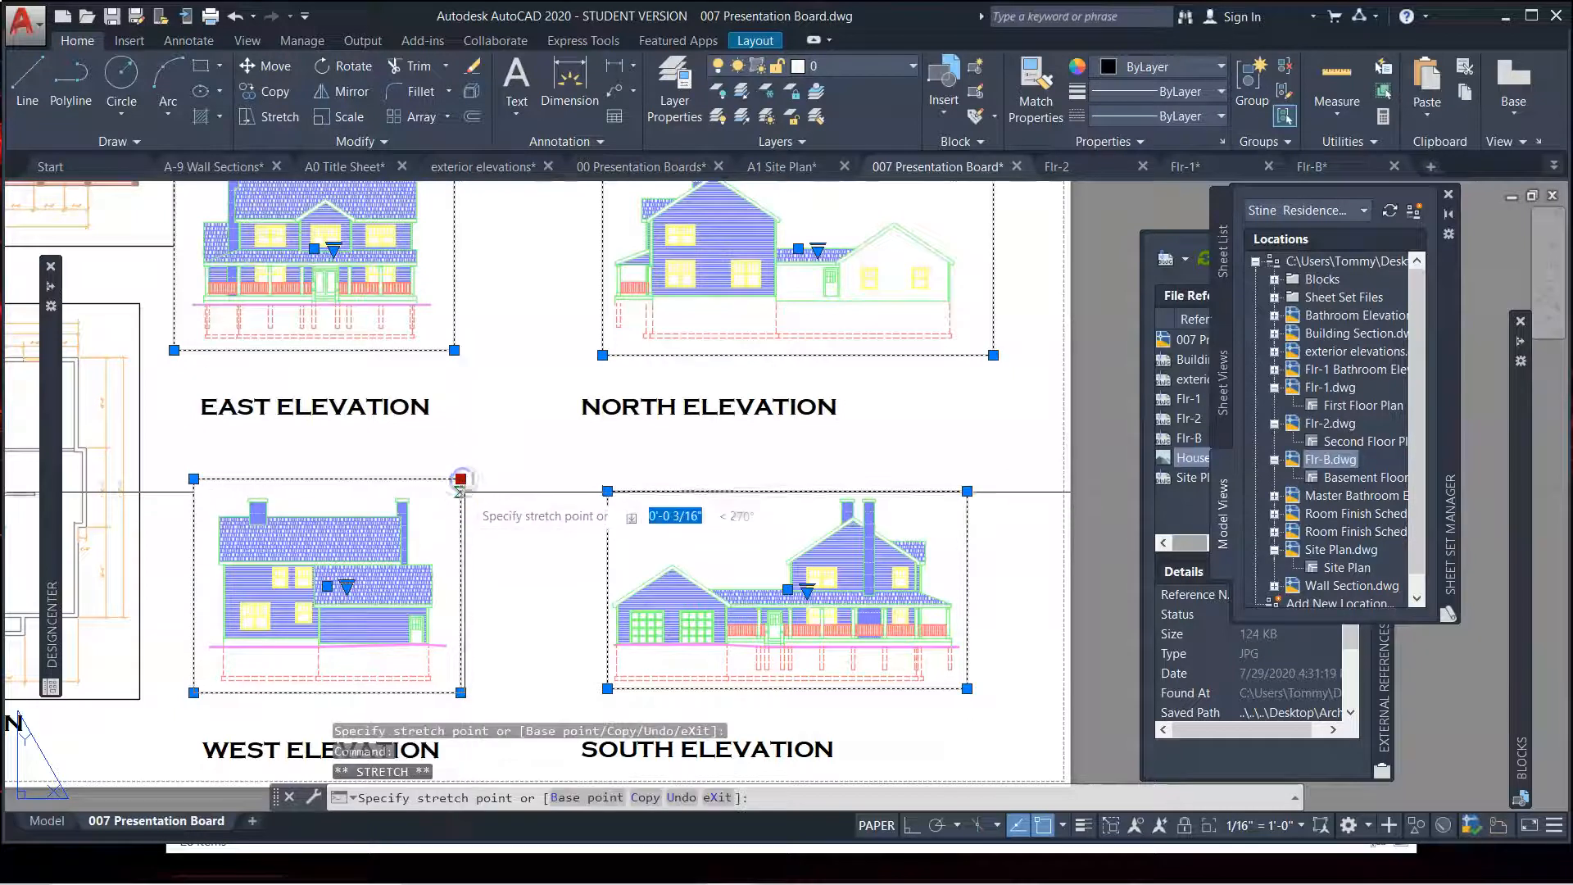
pyautogui.press('Escape')
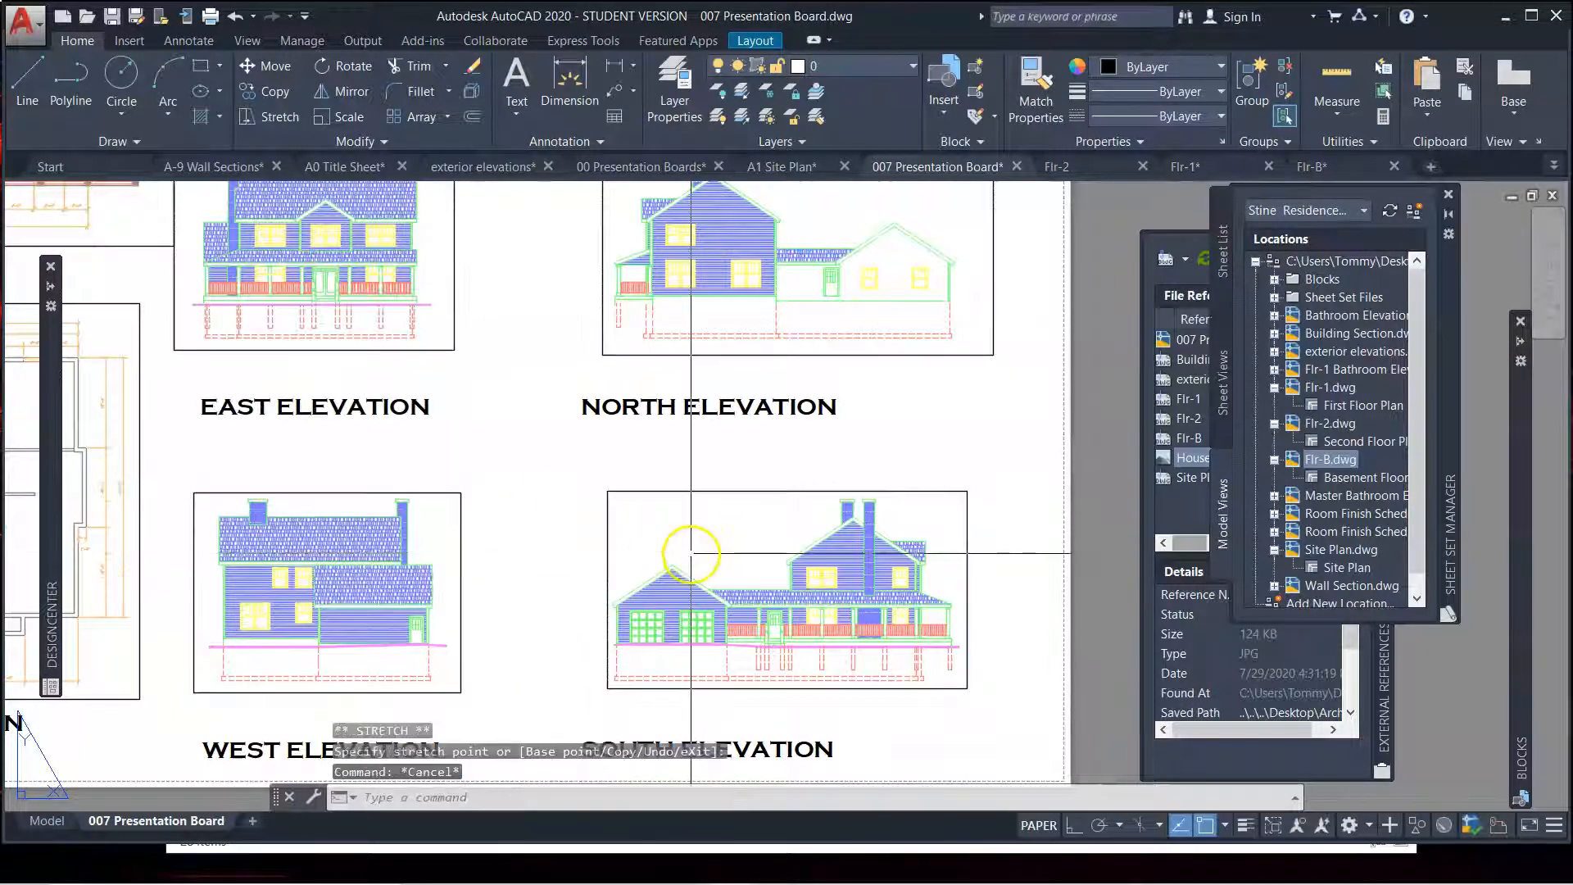
pyautogui.scroll(-2, 691, 553)
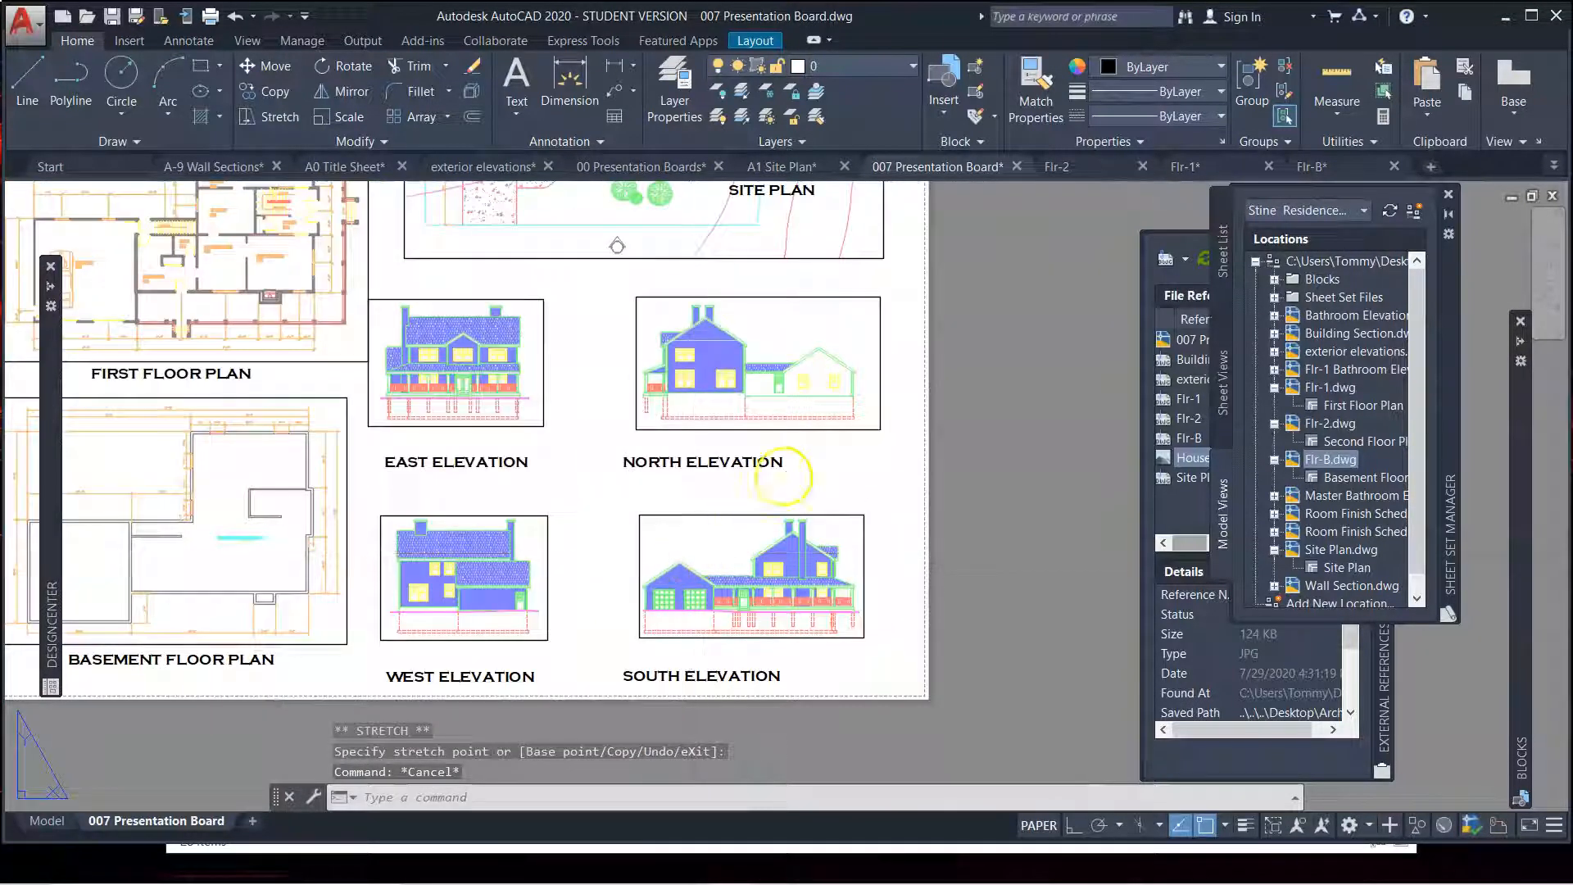
pyautogui.click(889, 417)
pyautogui.click(870, 446)
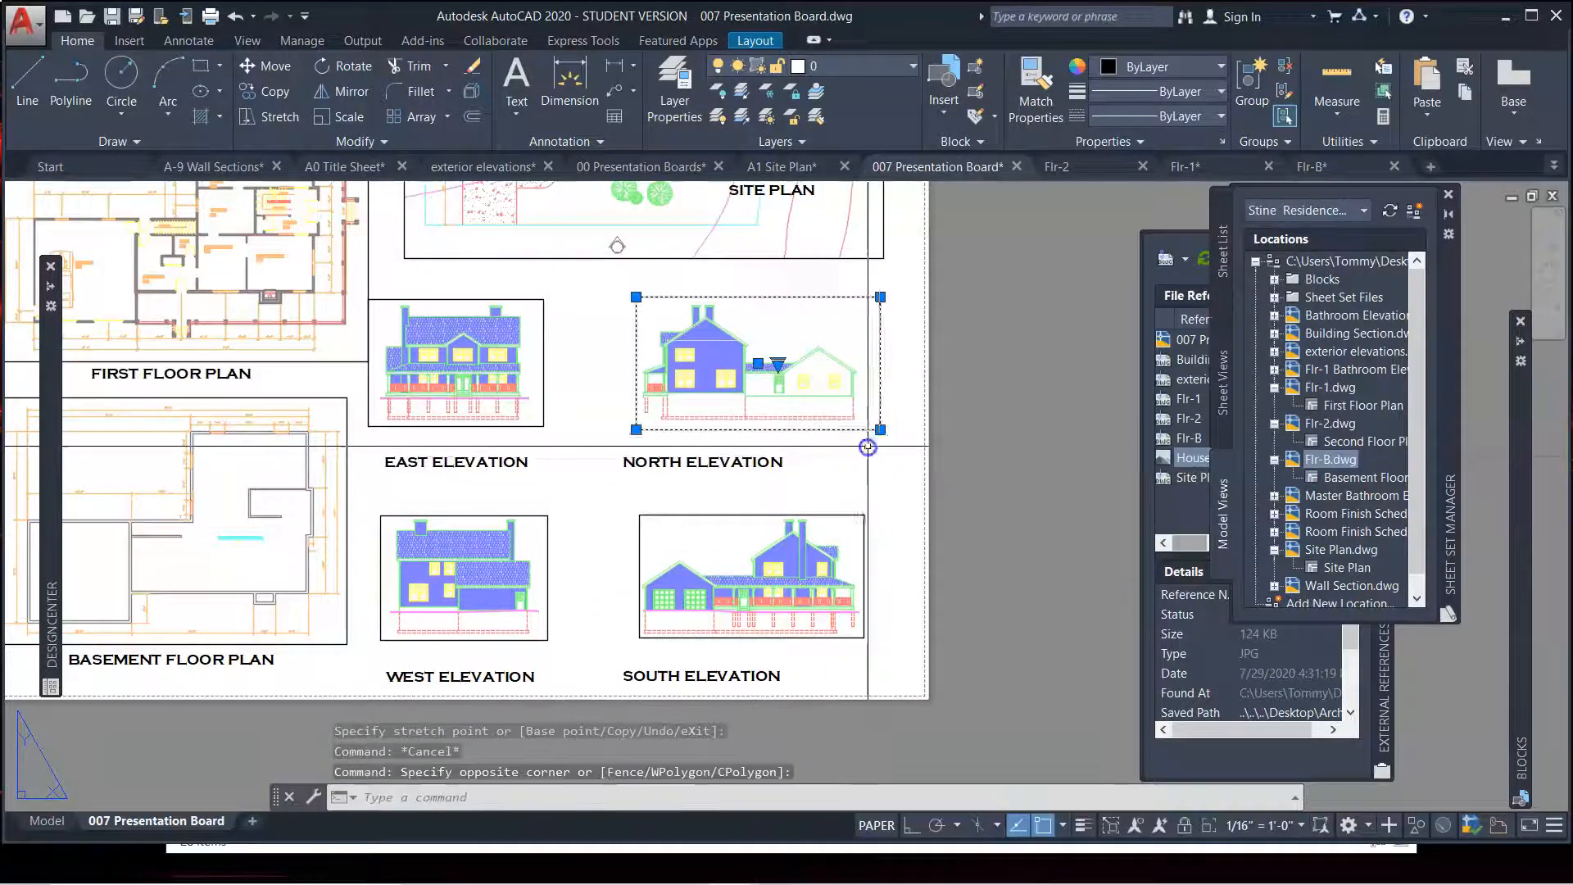
pyautogui.click(880, 430)
pyautogui.click(862, 434)
# Move the North and South Elevation viewports together down and to the left, closer to their titles
pyautogui.click(870, 459)
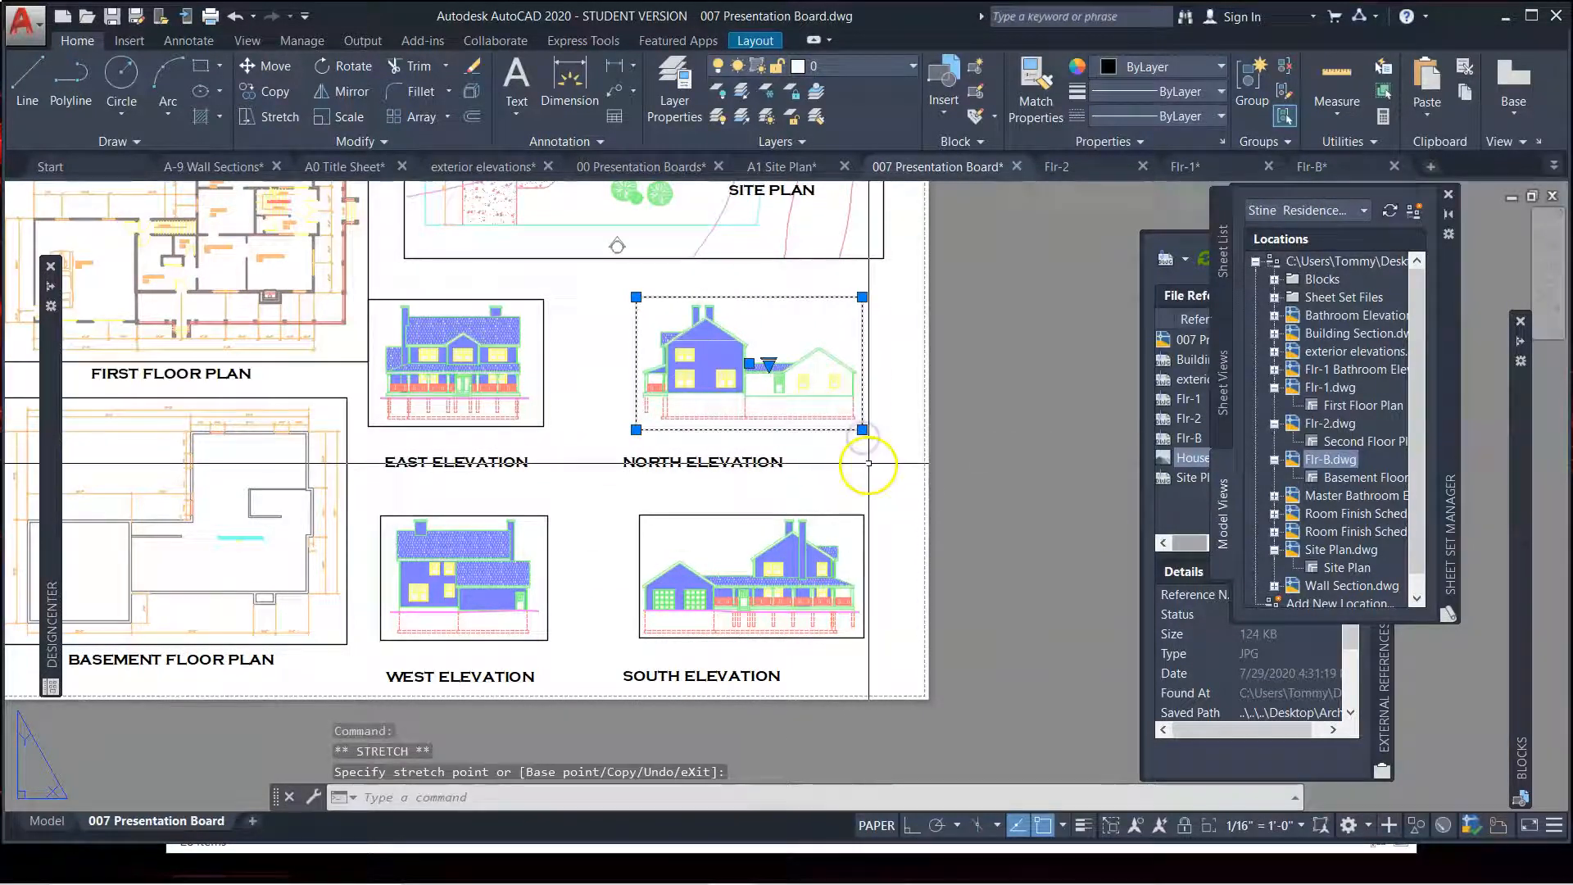
pyautogui.click(832, 542)
pyautogui.write('m')
pyautogui.press('Return')
pyautogui.click(877, 487)
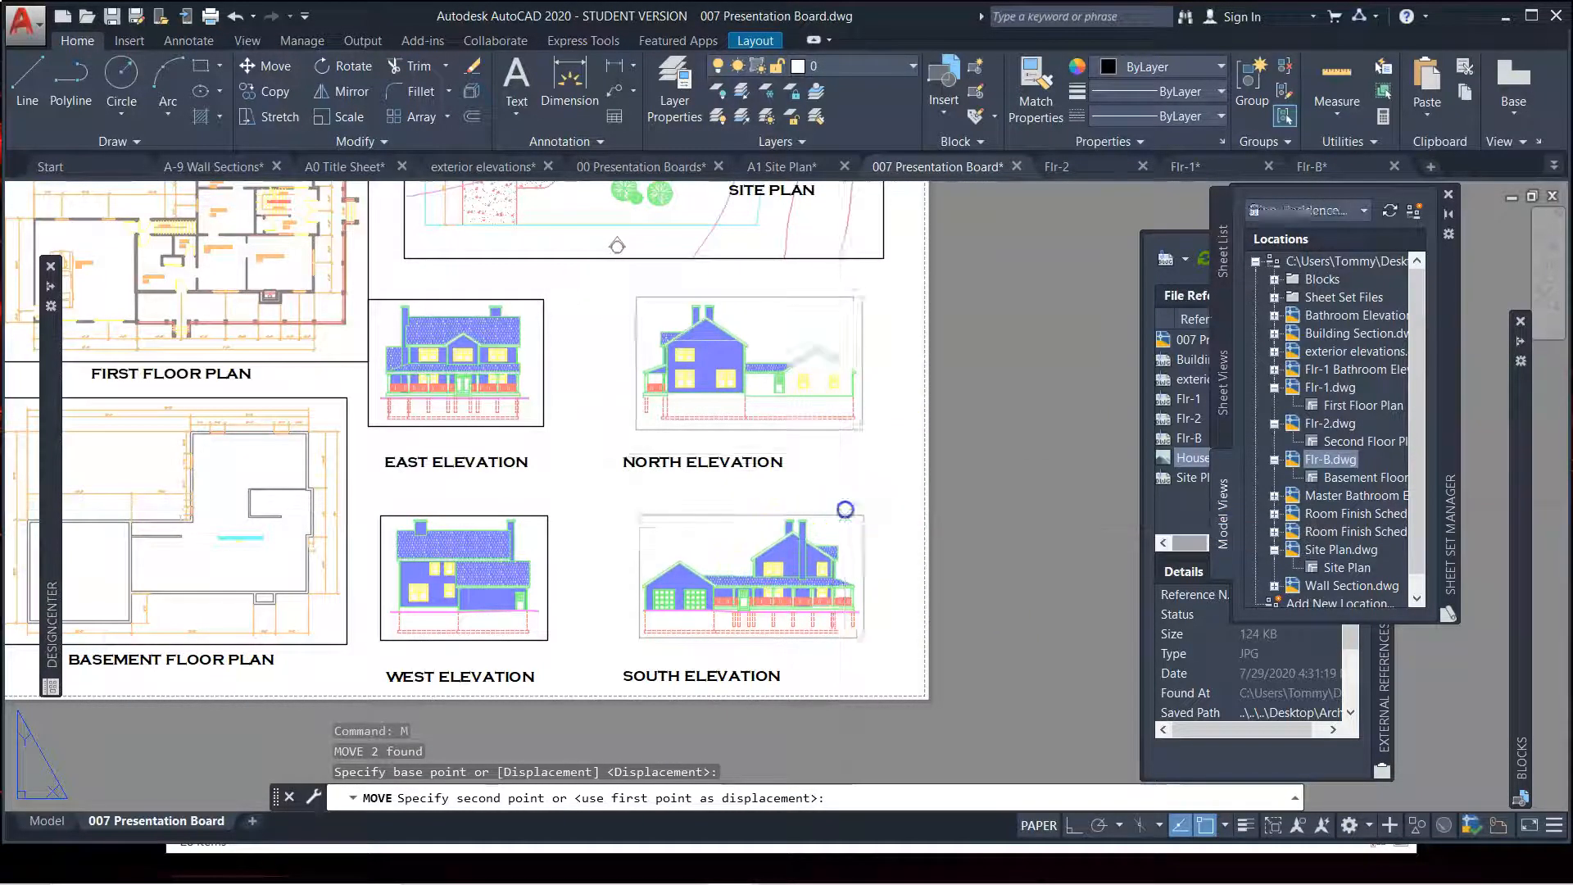
pyautogui.click(843, 502)
# Raise the North Elevation viewport slightly so its frame clears the title beneath it
pyautogui.click(804, 463)
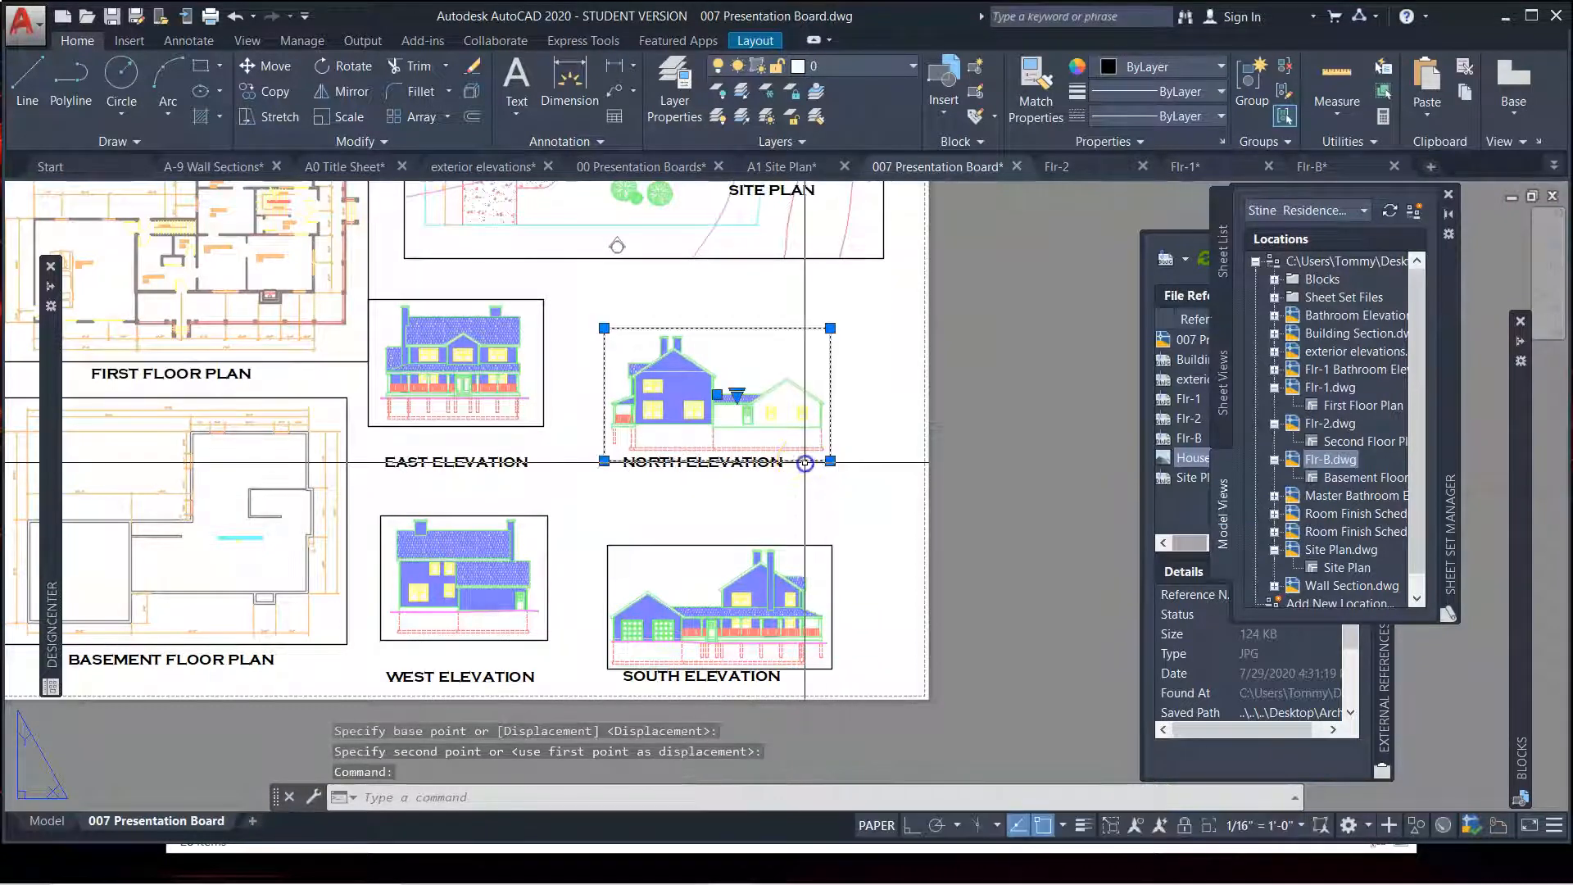
pyautogui.write('m')
pyautogui.press('Return')
pyautogui.click(847, 491)
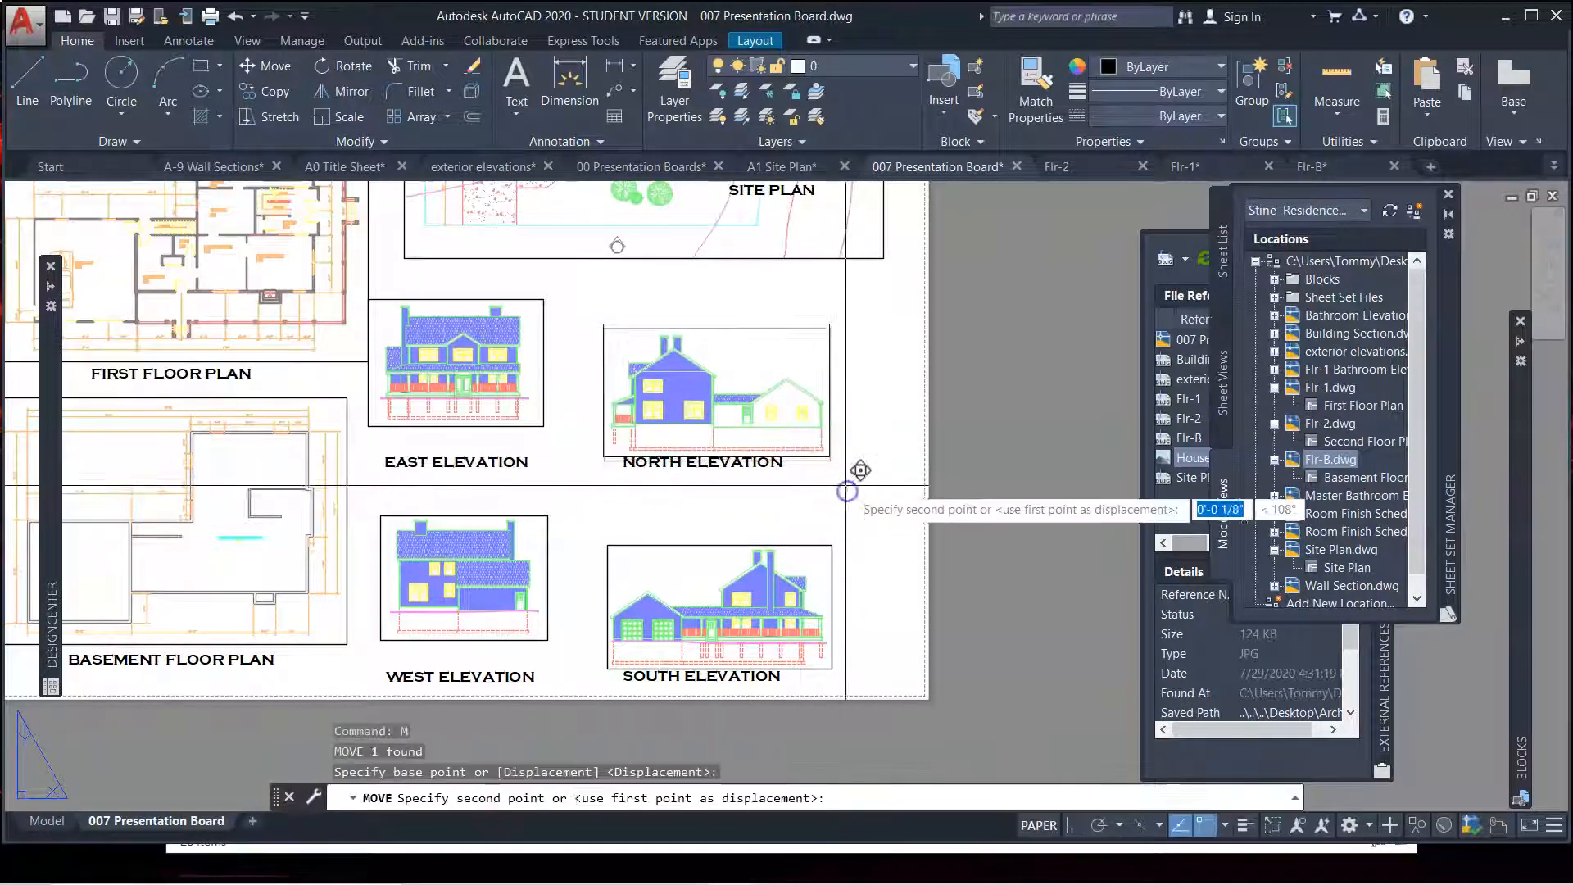
pyautogui.click(844, 479)
# Reselect the North Elevation viewport and nudge it down so it sits just above its title
pyautogui.click(843, 447)
pyautogui.click(831, 465)
pyautogui.click(838, 439)
pyautogui.click(823, 468)
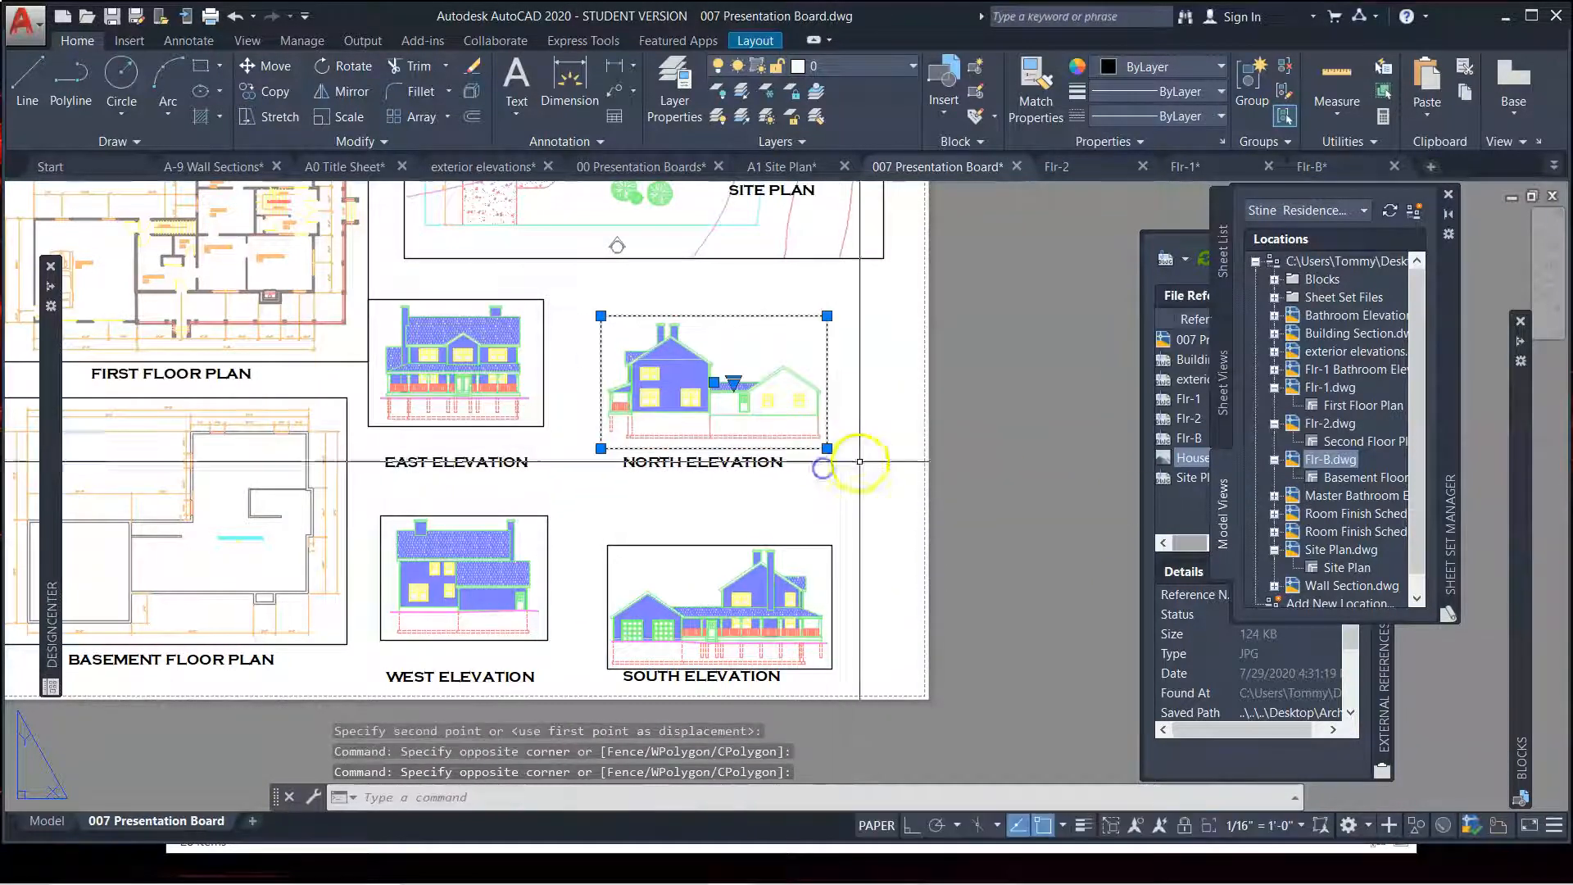
pyautogui.write('m')
pyautogui.press('Return')
pyautogui.click(897, 472)
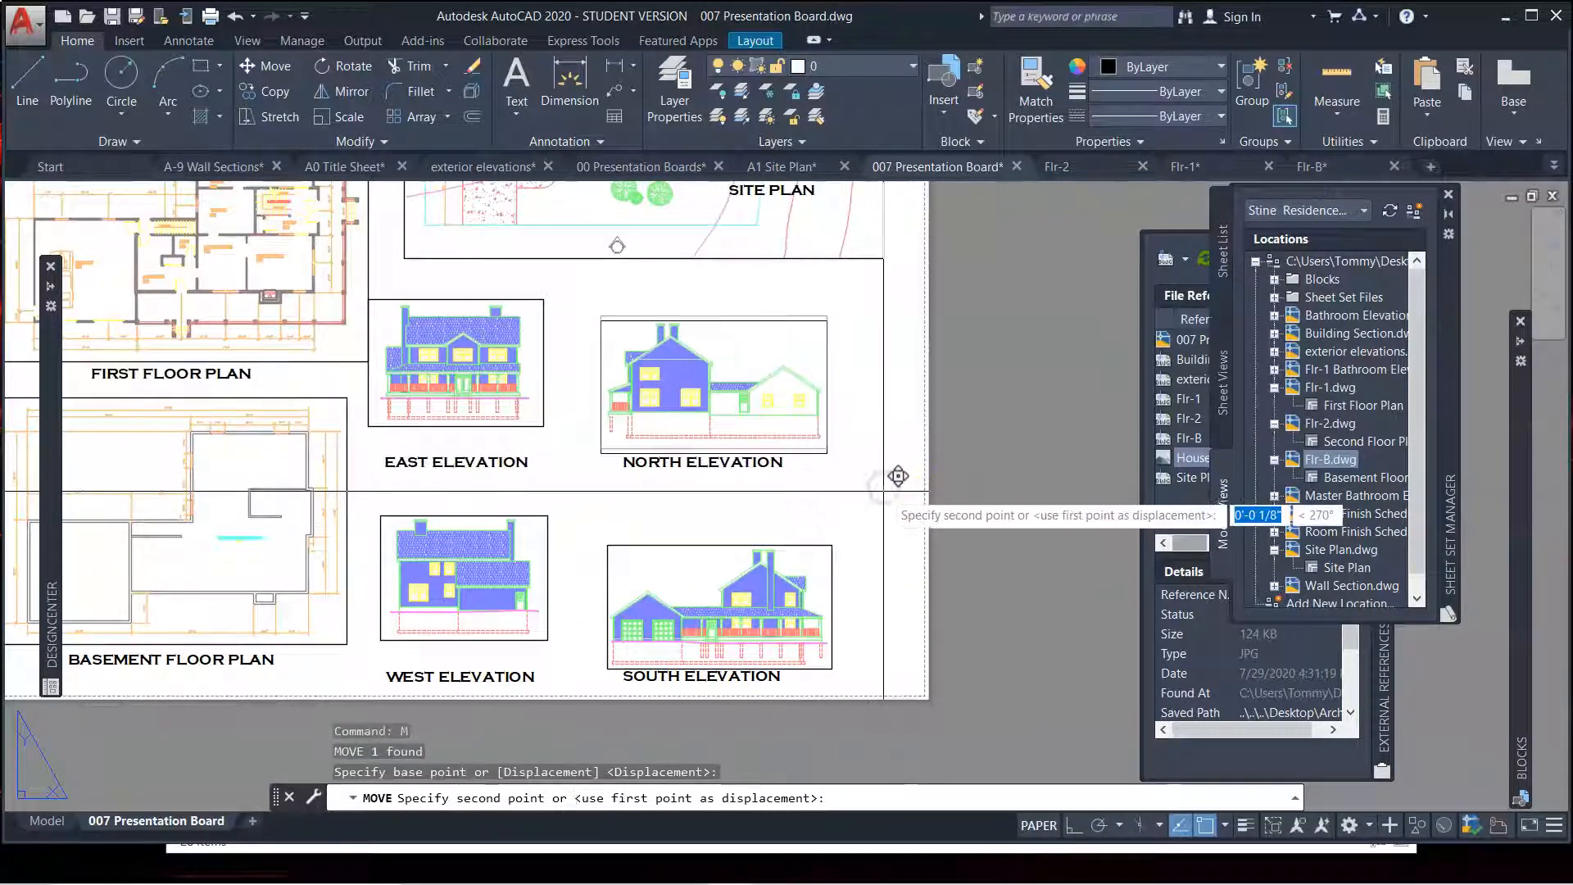
pyautogui.click(884, 492)
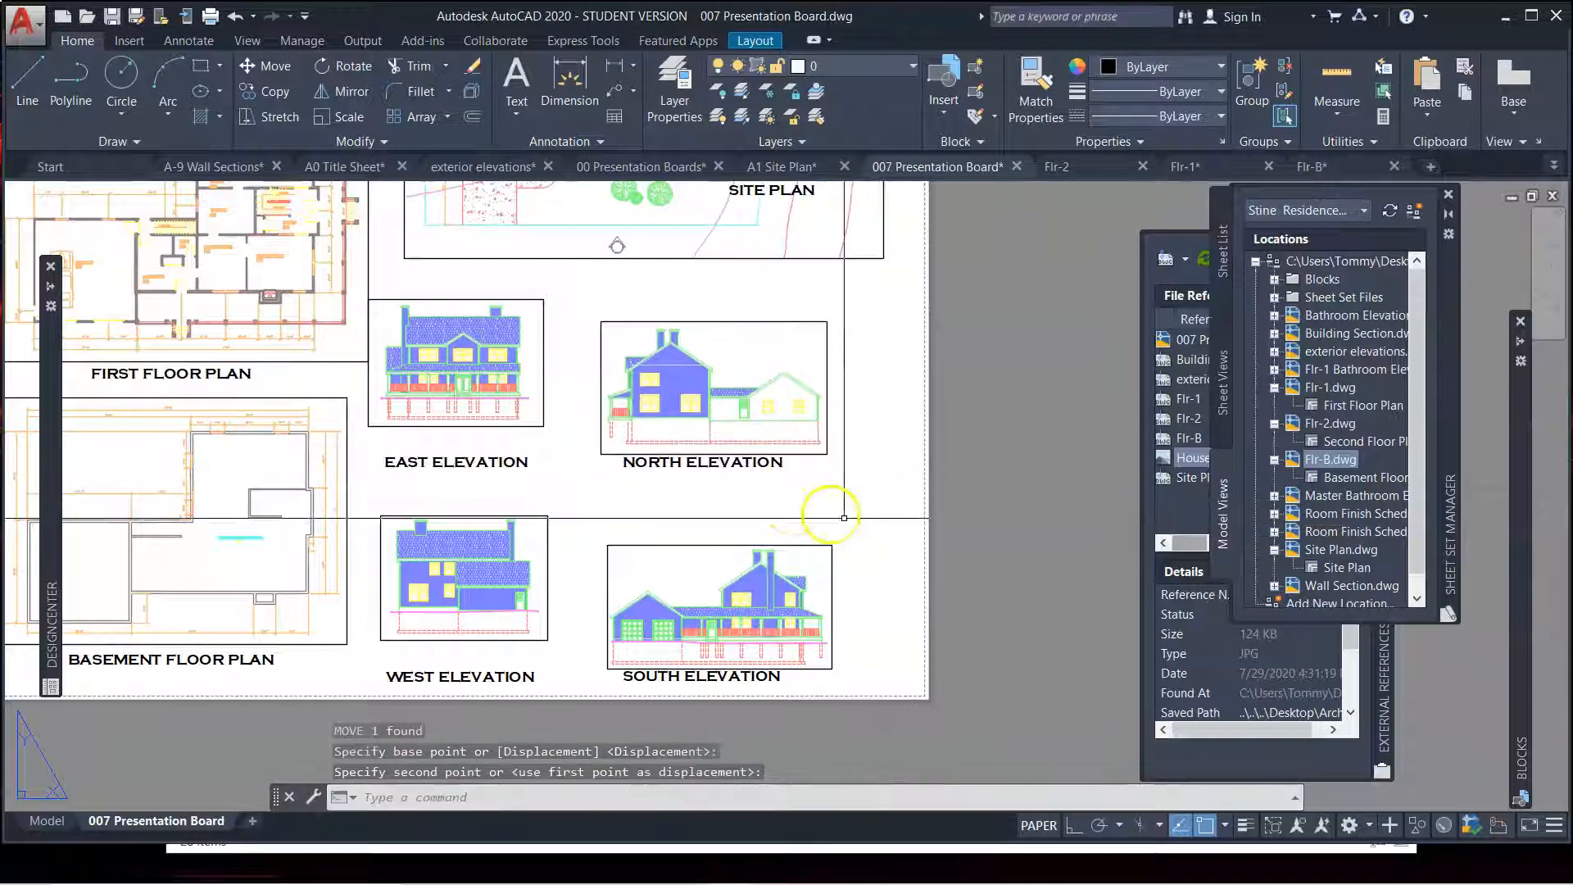
# Move the North Elevation viewport and its title straight down about 1 3/4" with Ortho on, to just above the South Elevation viewport
pyautogui.click(849, 418)
pyautogui.click(643, 498)
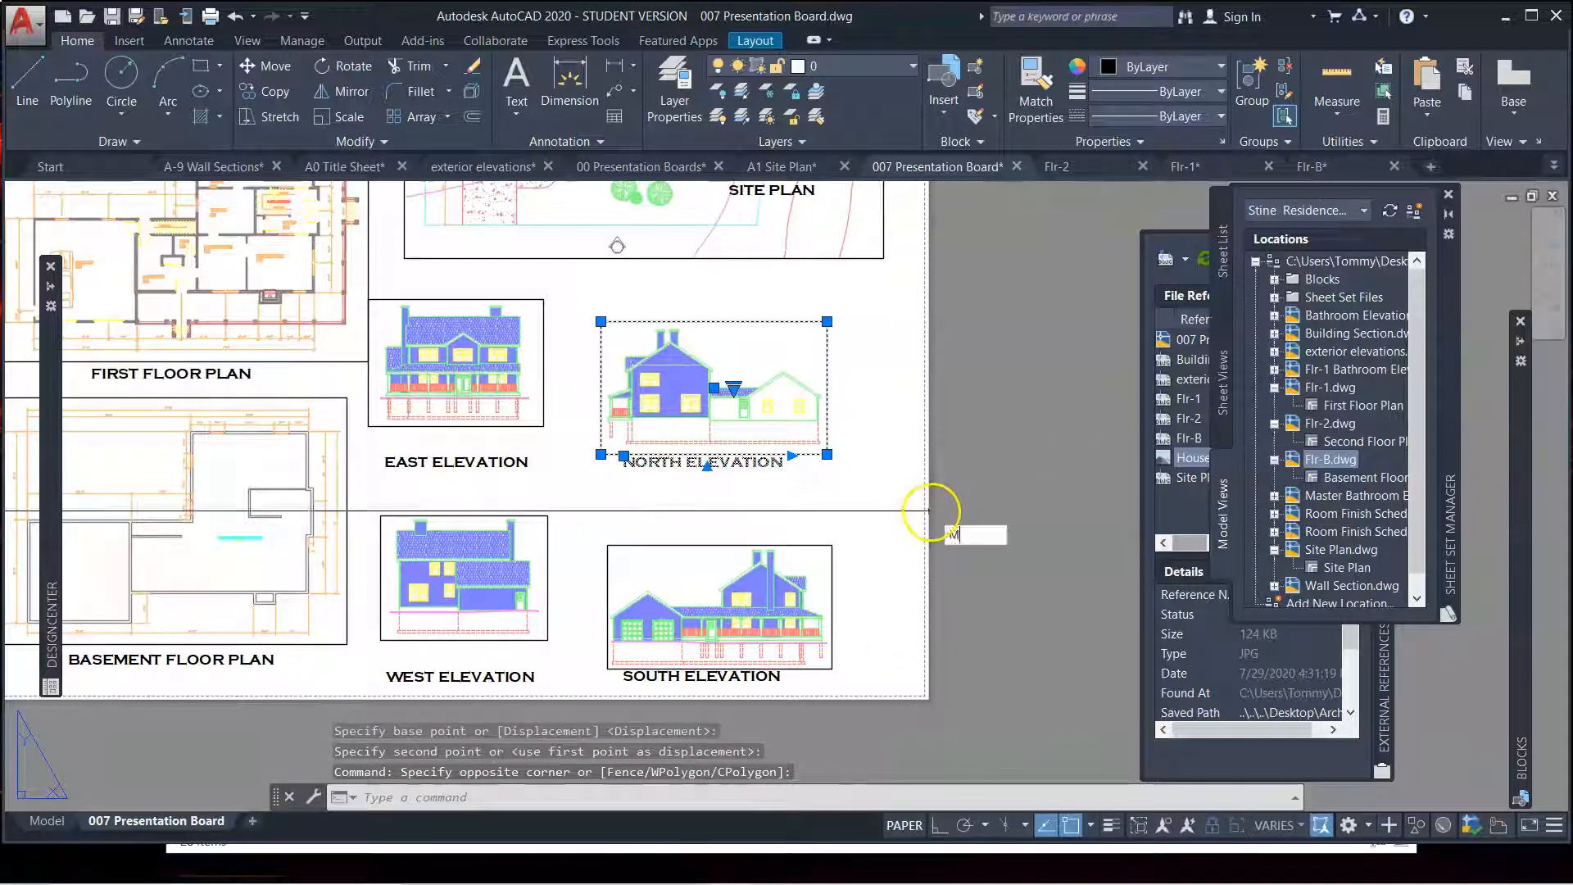
pyautogui.write('m')
pyautogui.press('Return')
pyautogui.click(884, 450)
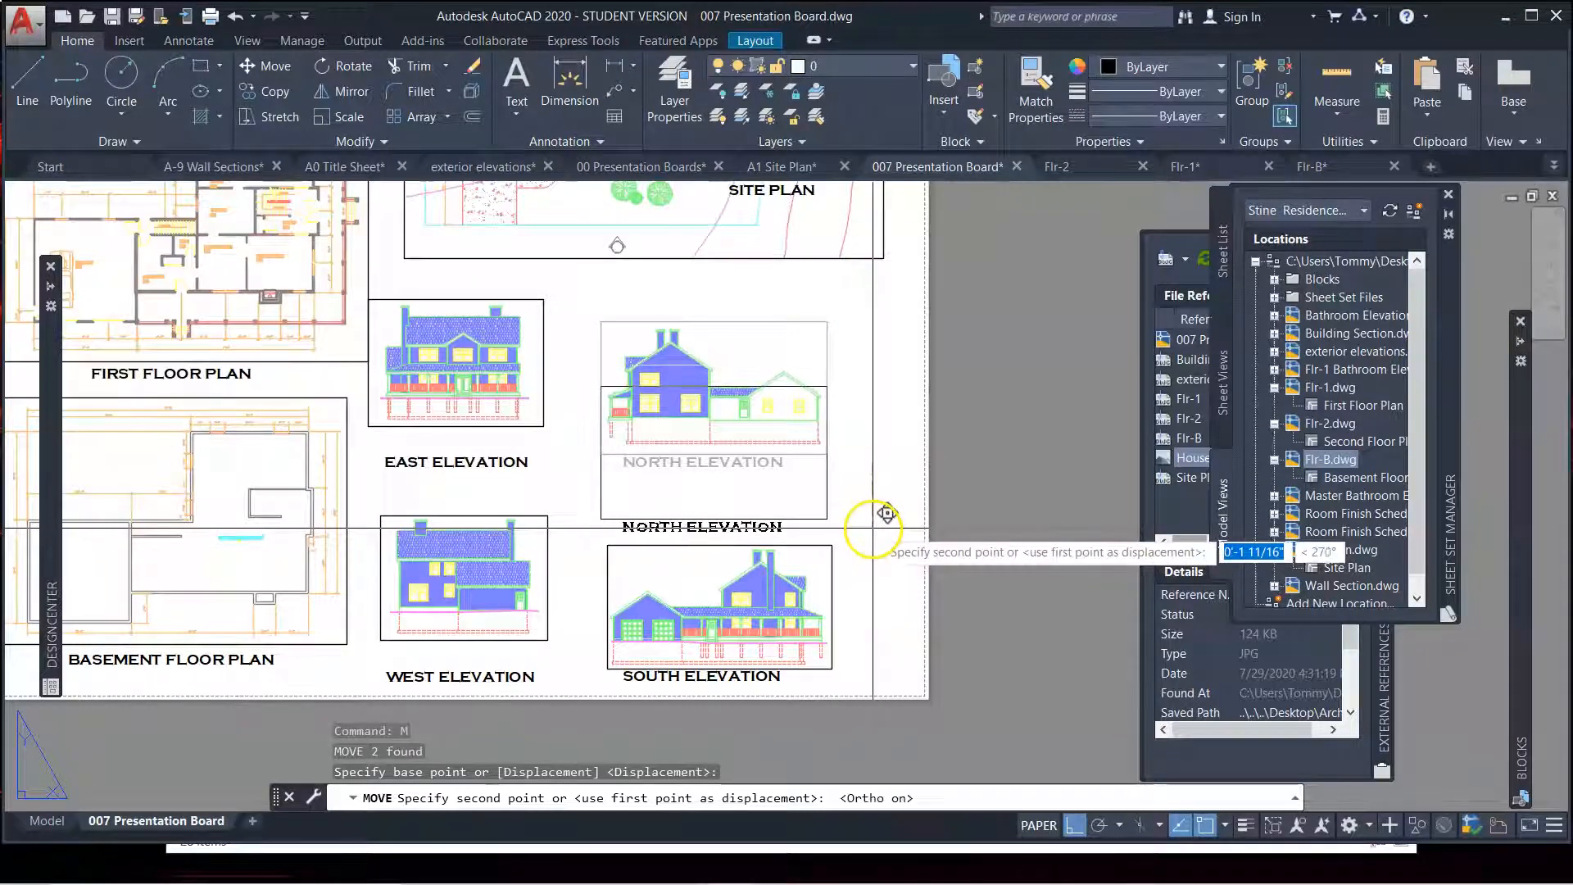
pyautogui.press('F8')
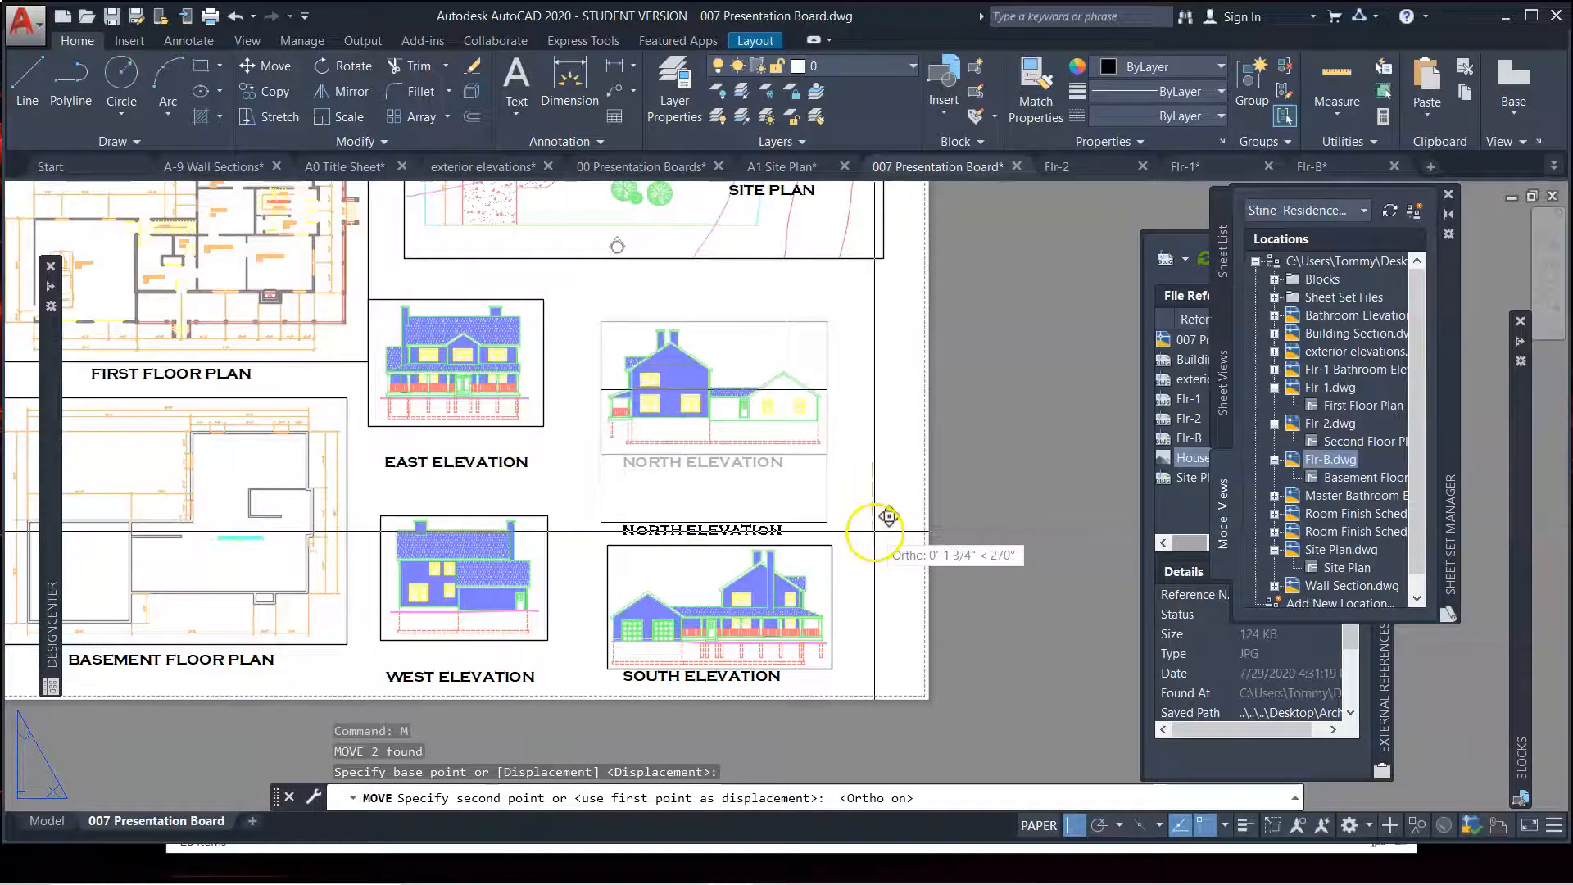
pyautogui.click(874, 531)
pyautogui.click(867, 495)
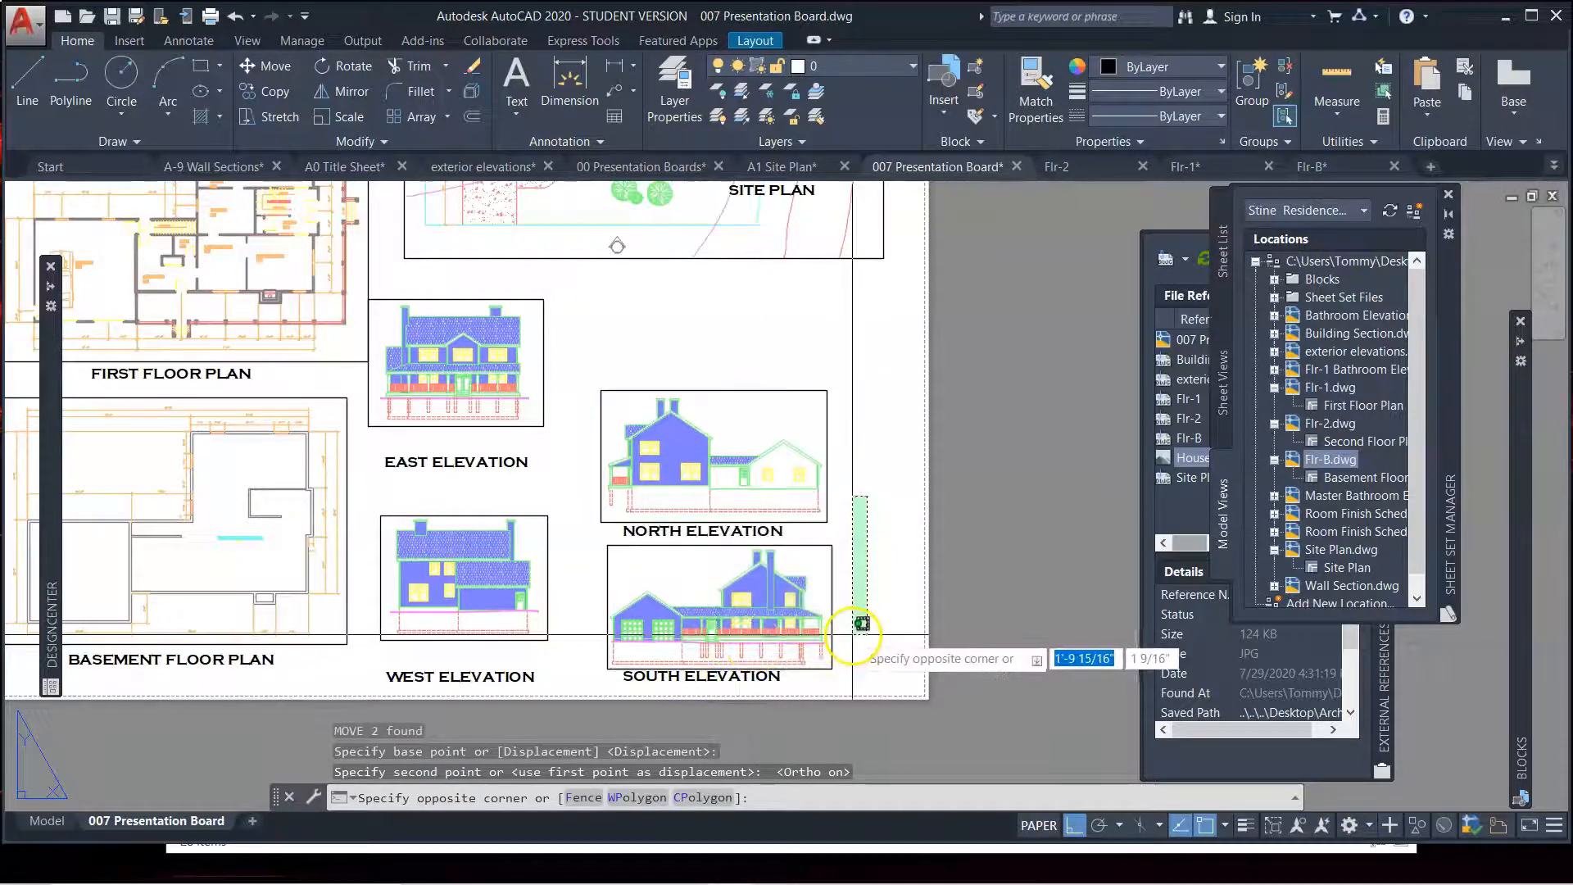
pyautogui.press('Escape')
# Move the East Elevation viewport straight down about 11/16" so it sits just above its title
pyautogui.click(558, 391)
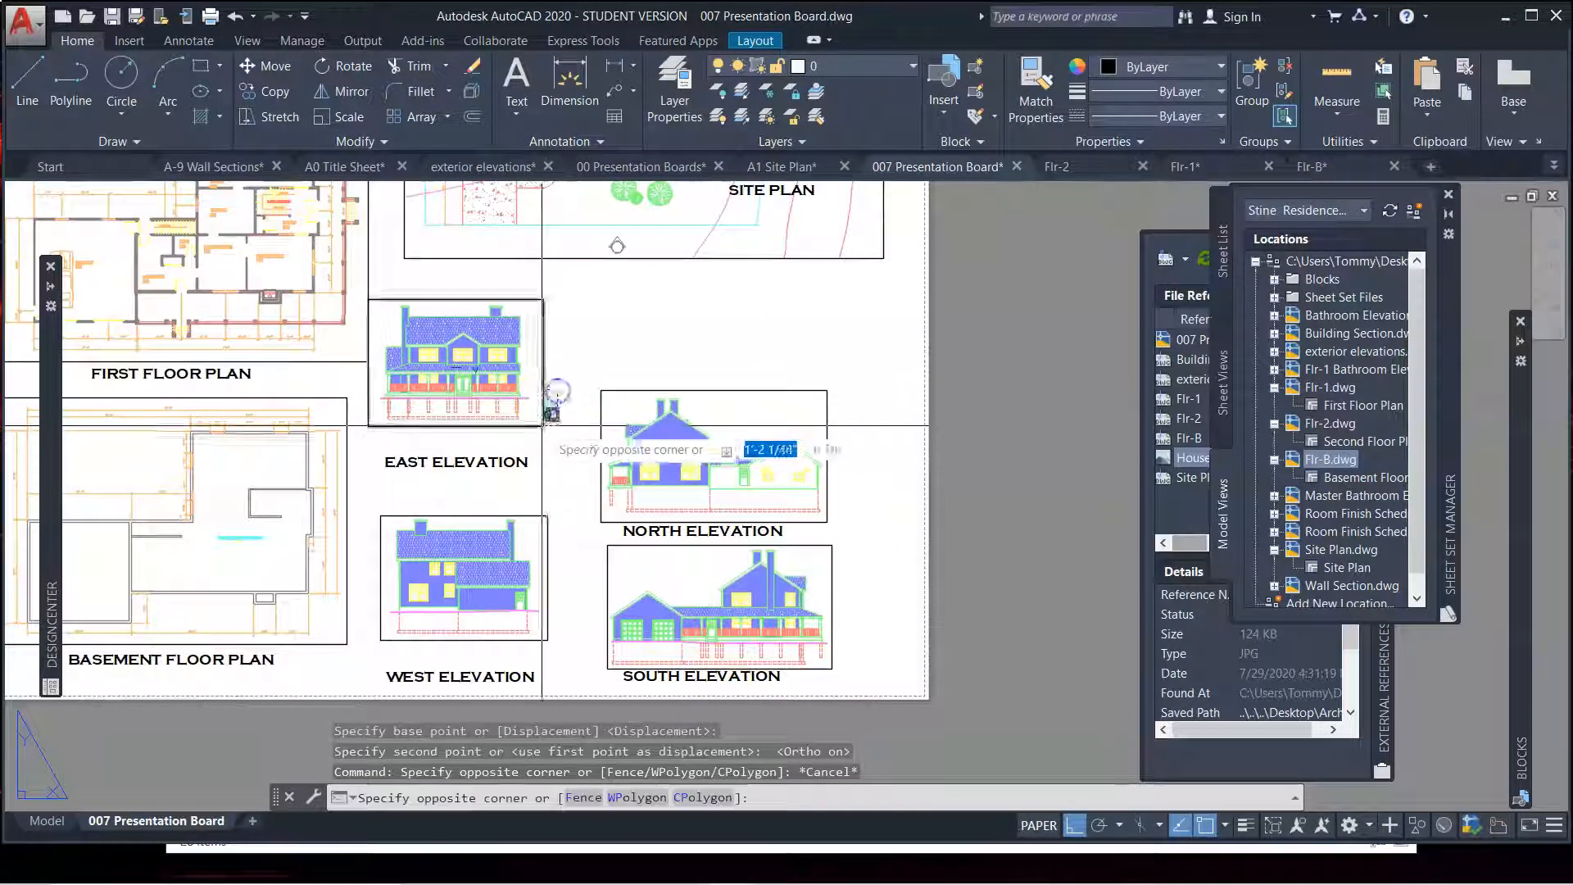
pyautogui.click(544, 425)
pyautogui.write('m')
pyautogui.press('Return')
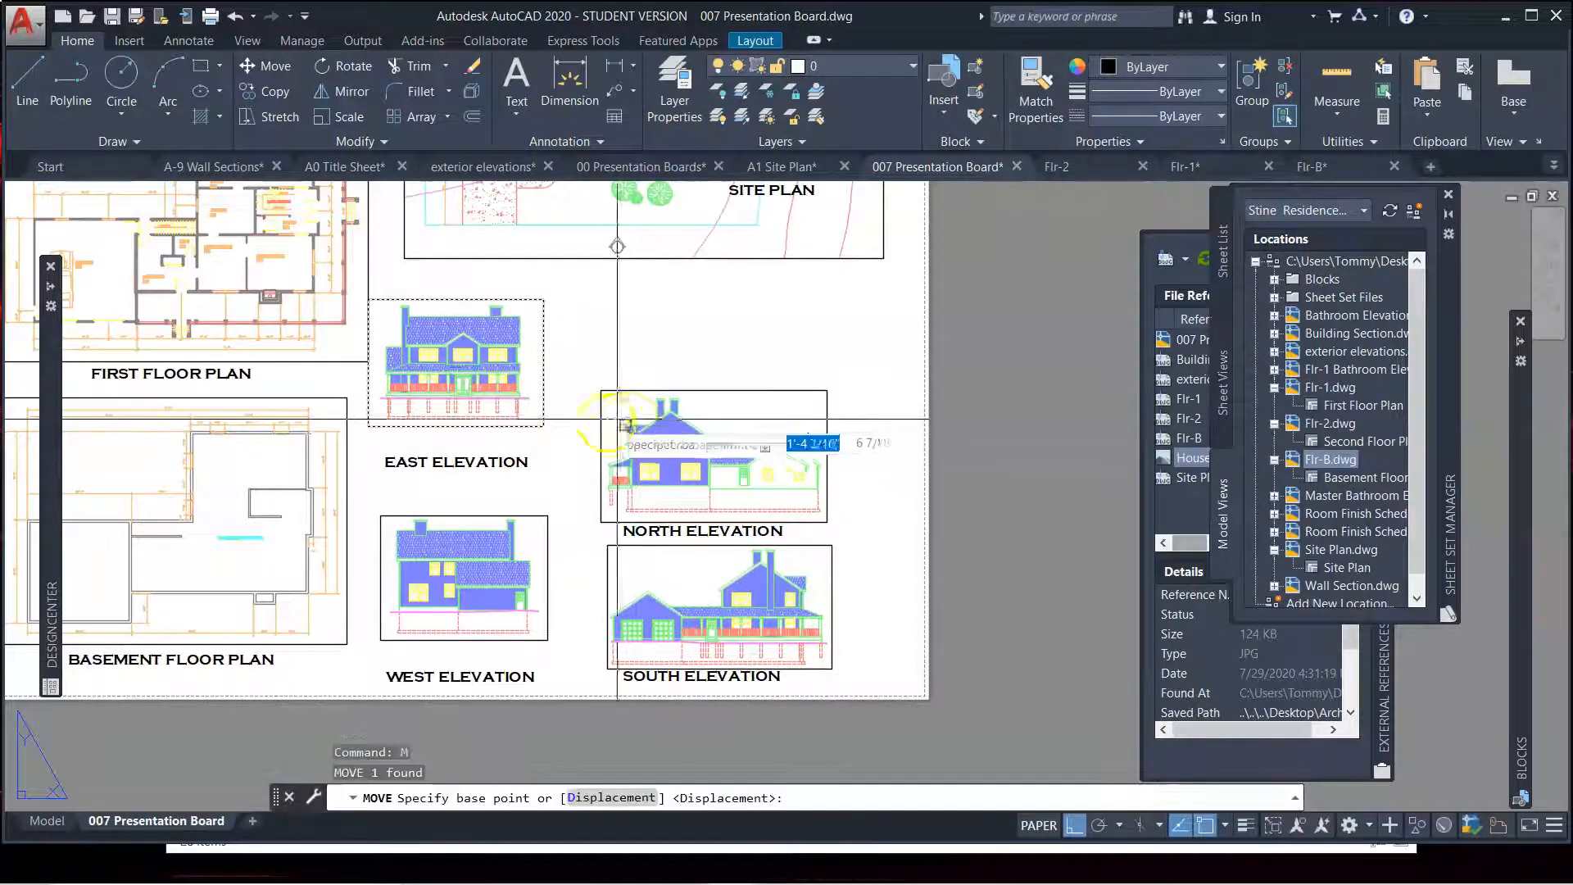
pyautogui.click(558, 427)
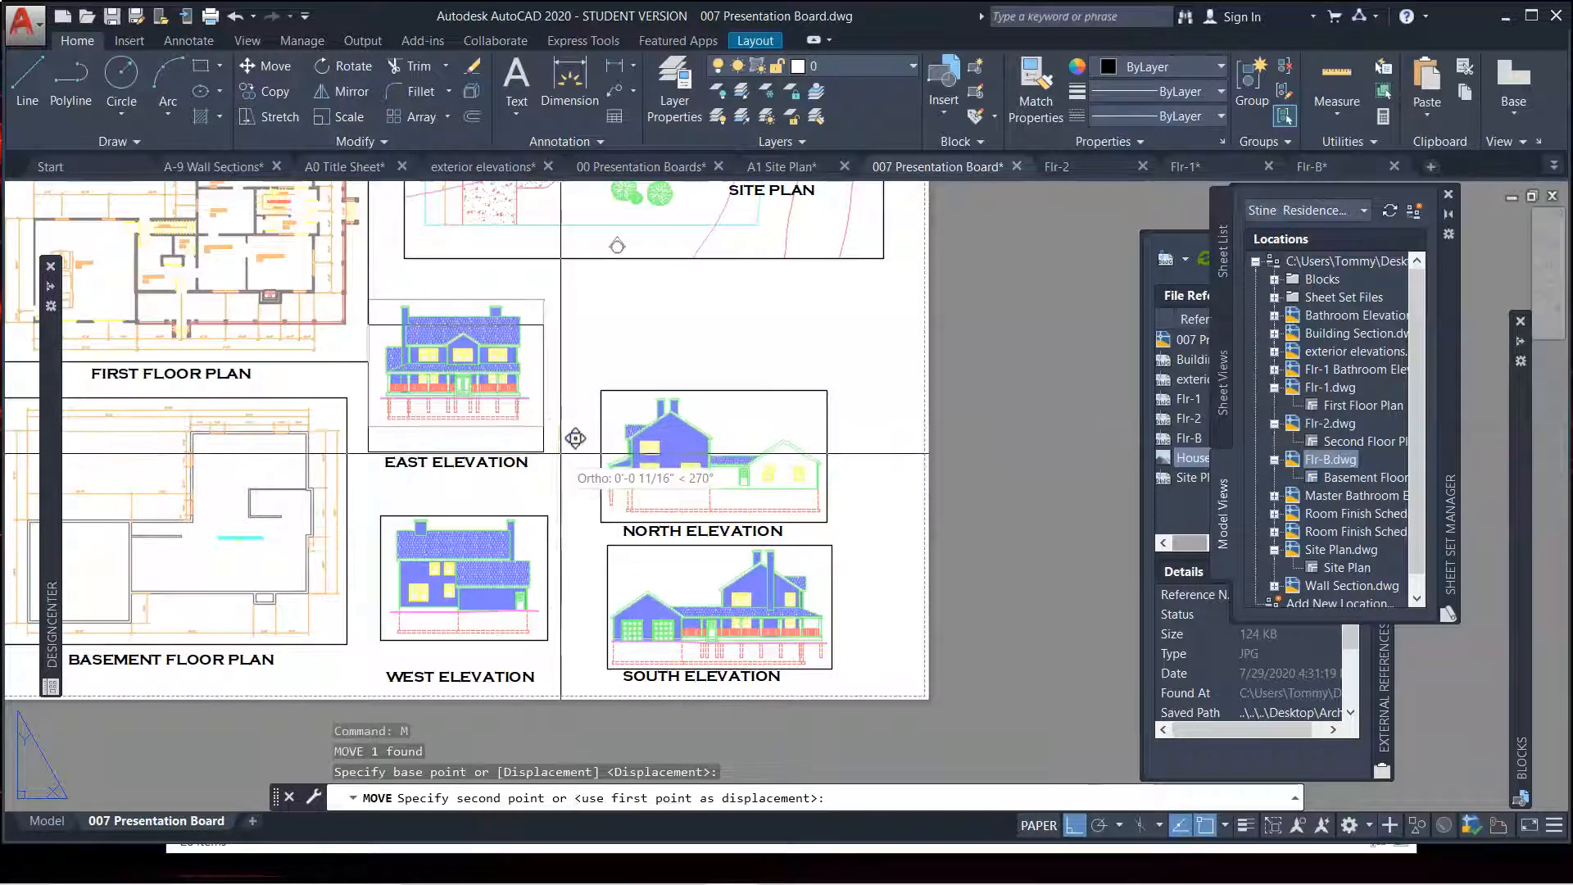
pyautogui.click(561, 453)
# Move the West Elevation viewport straight down so it sits just above its title
pyautogui.click(556, 517)
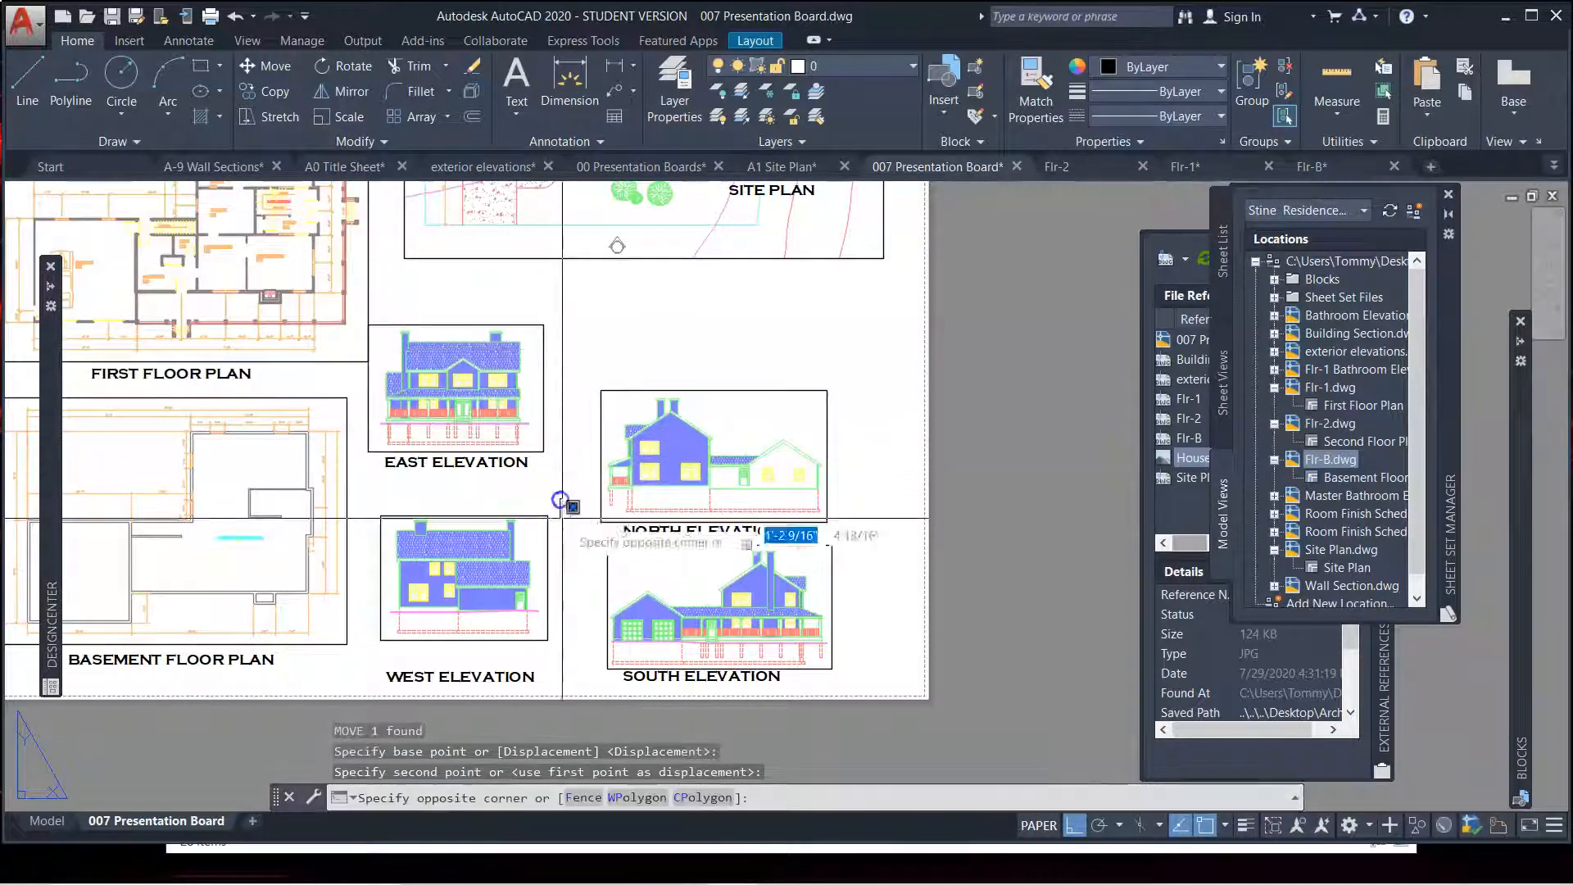
pyautogui.click(378, 647)
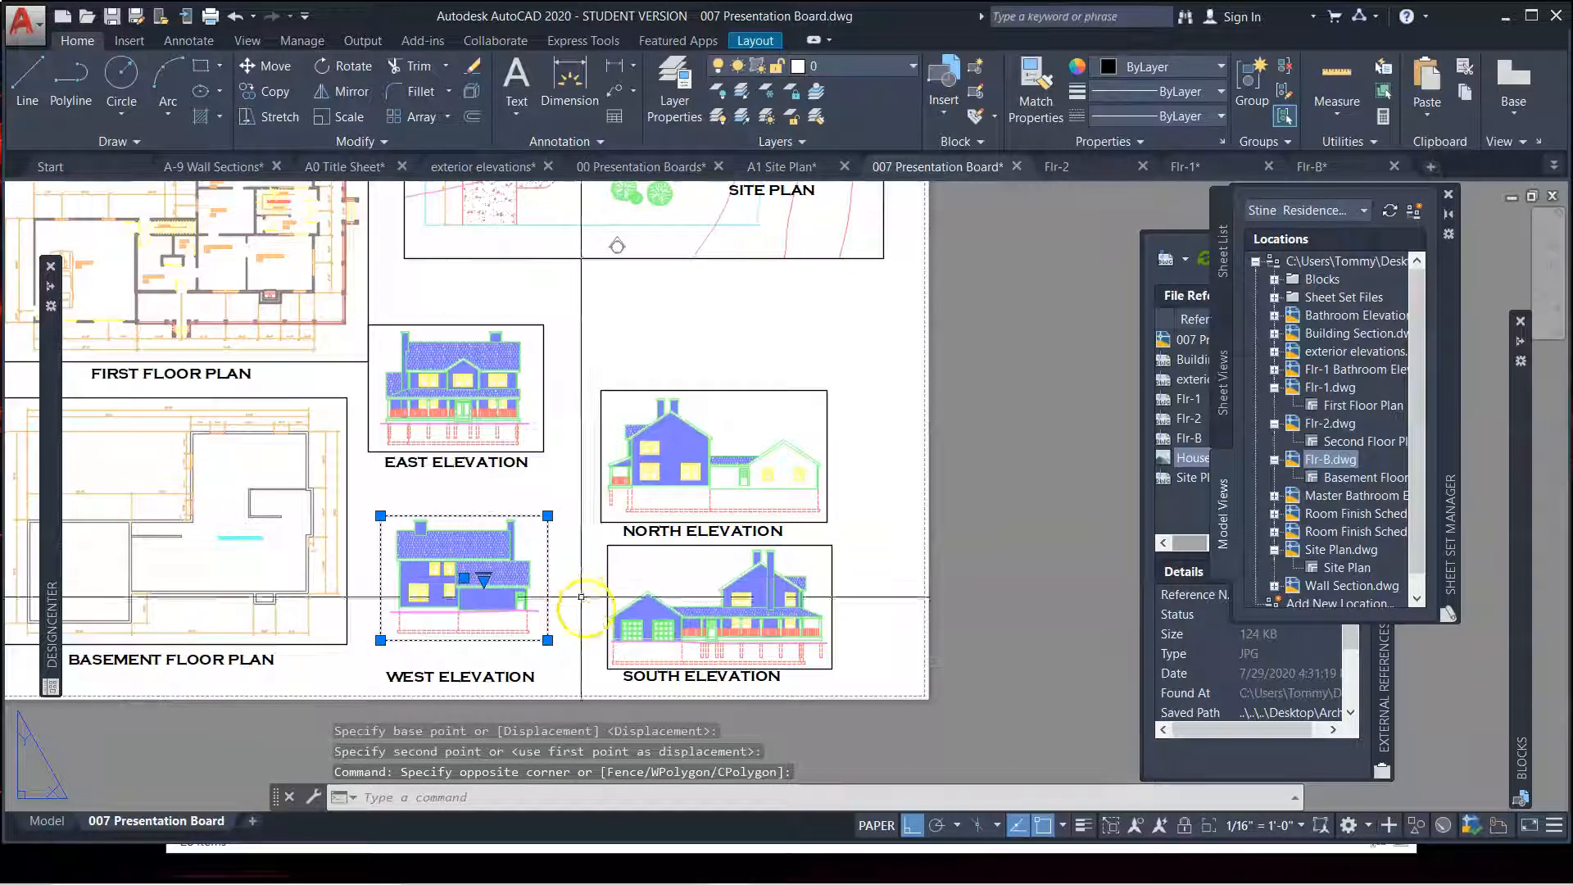
pyautogui.write('m')
pyautogui.press('Return')
pyautogui.click(561, 644)
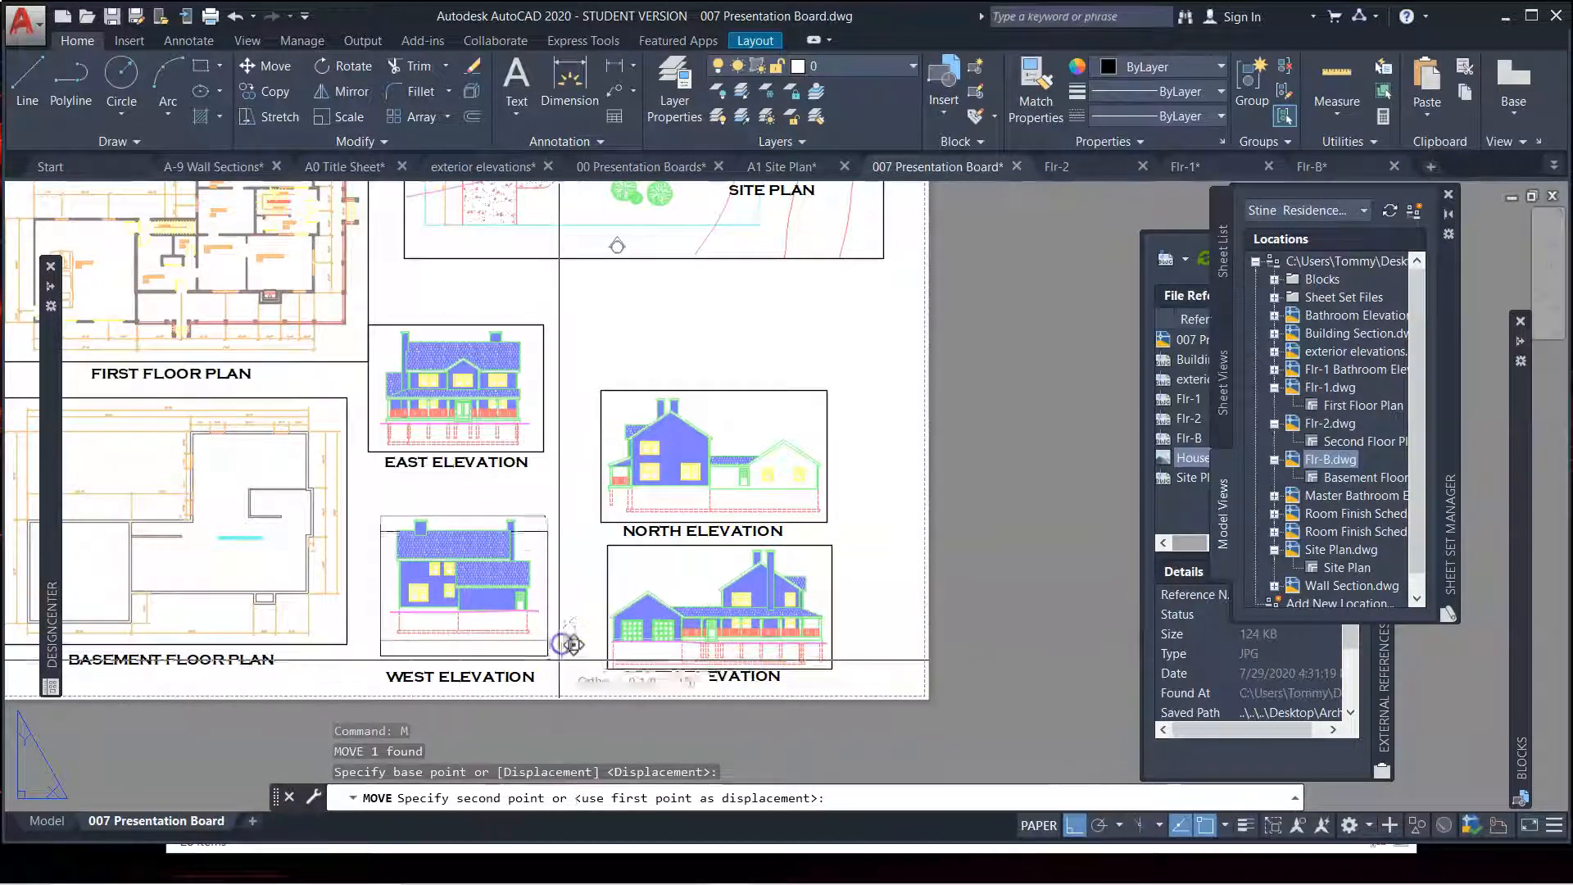
pyautogui.click(560, 664)
# Move the East Elevation viewport and its title straight down about 1 3/4", level with the North Elevation
pyautogui.click(563, 485)
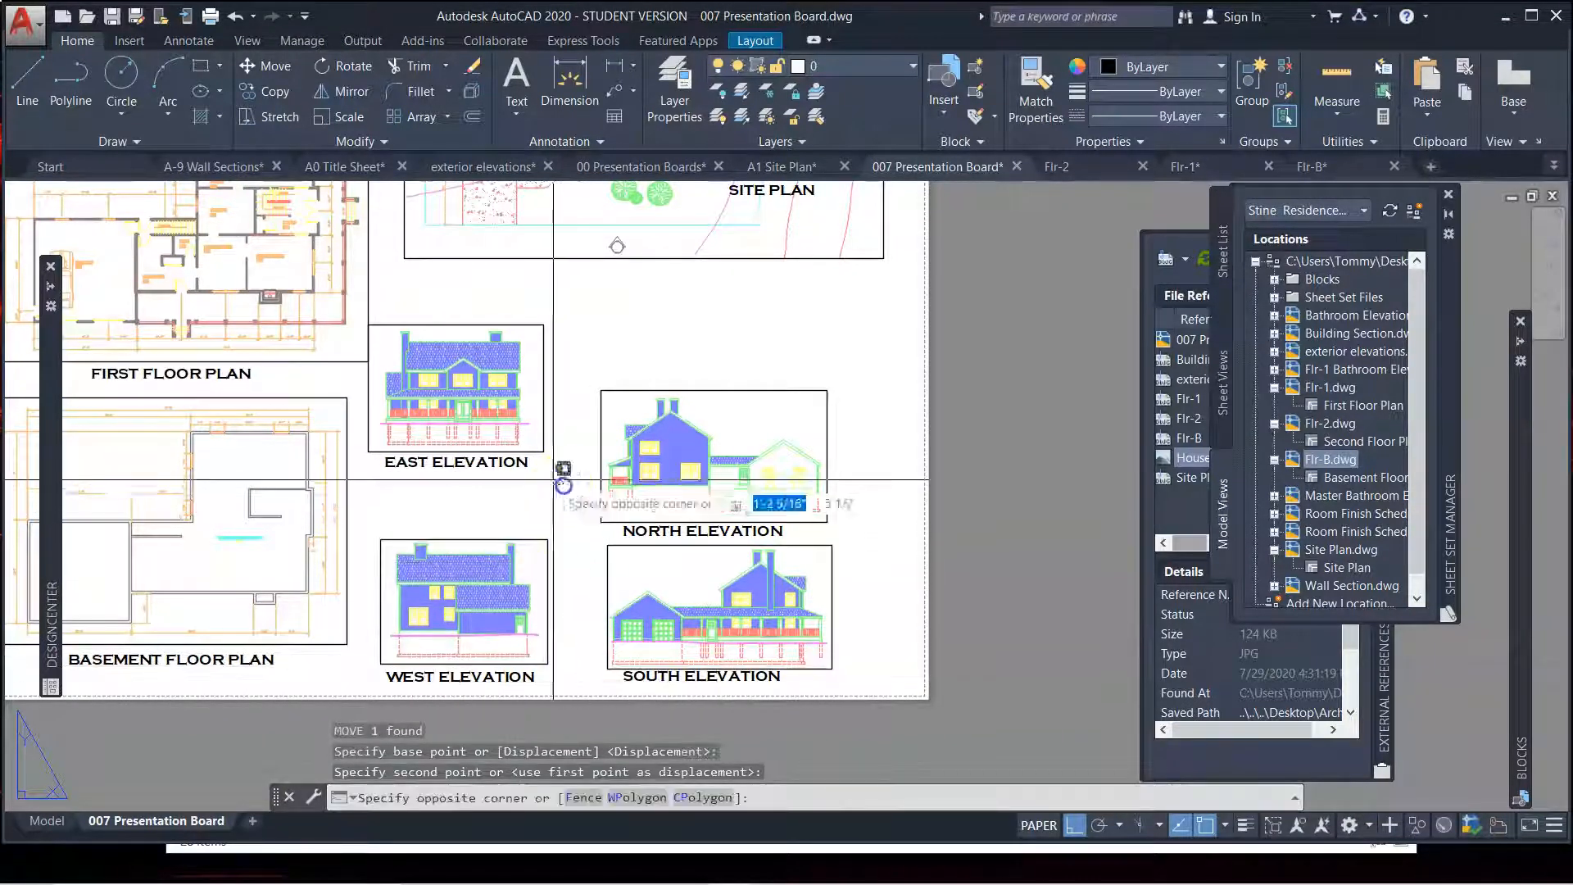
pyautogui.click(566, 453)
pyautogui.write('m')
pyautogui.press('Return')
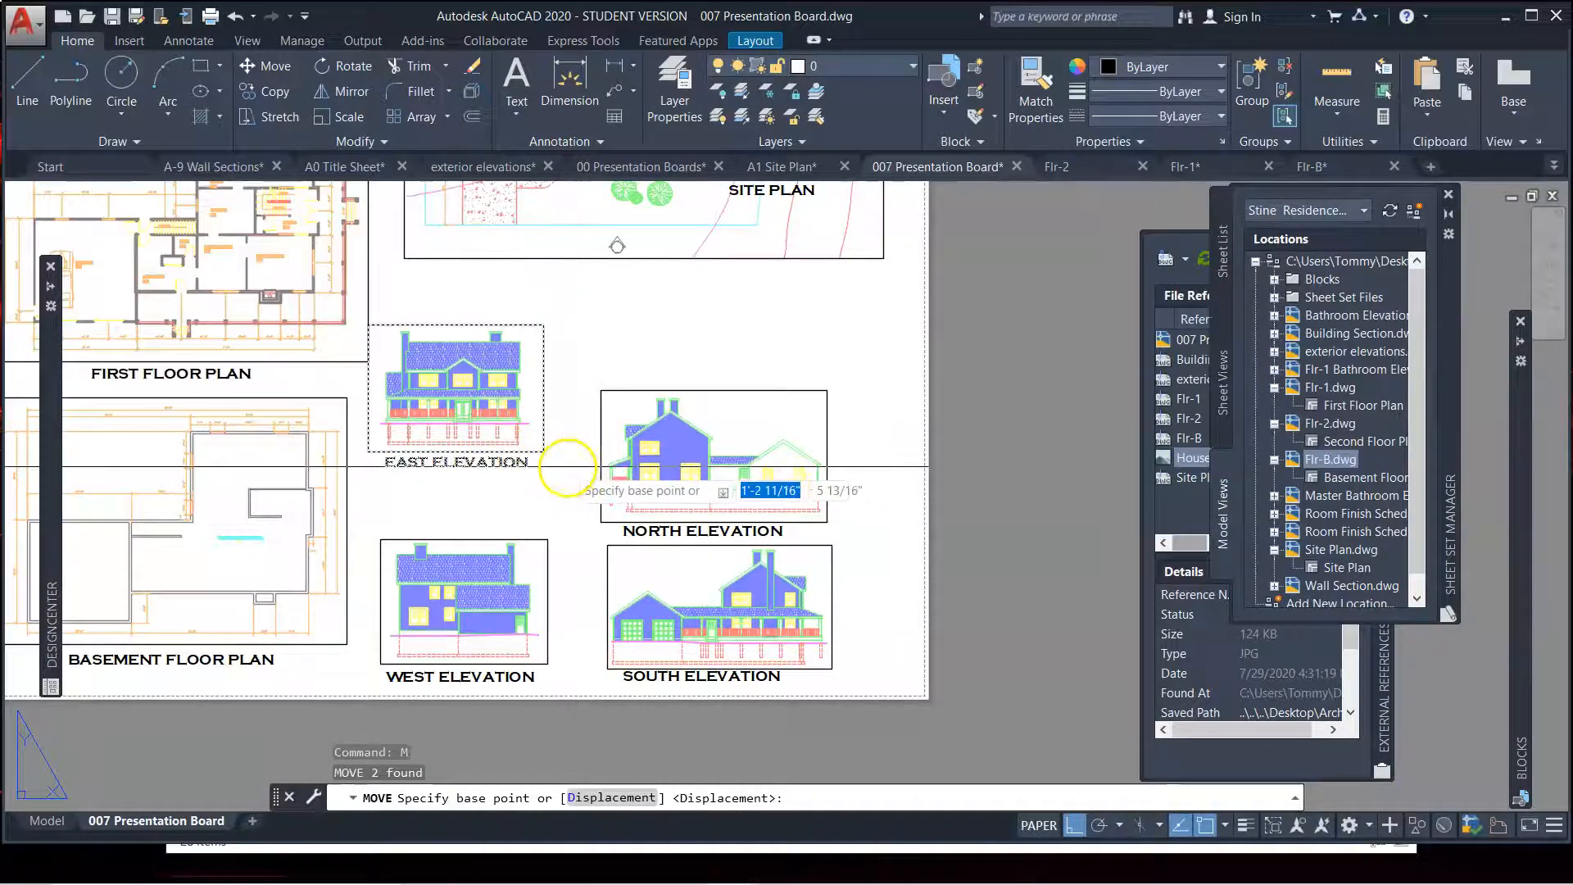
pyautogui.click(570, 469)
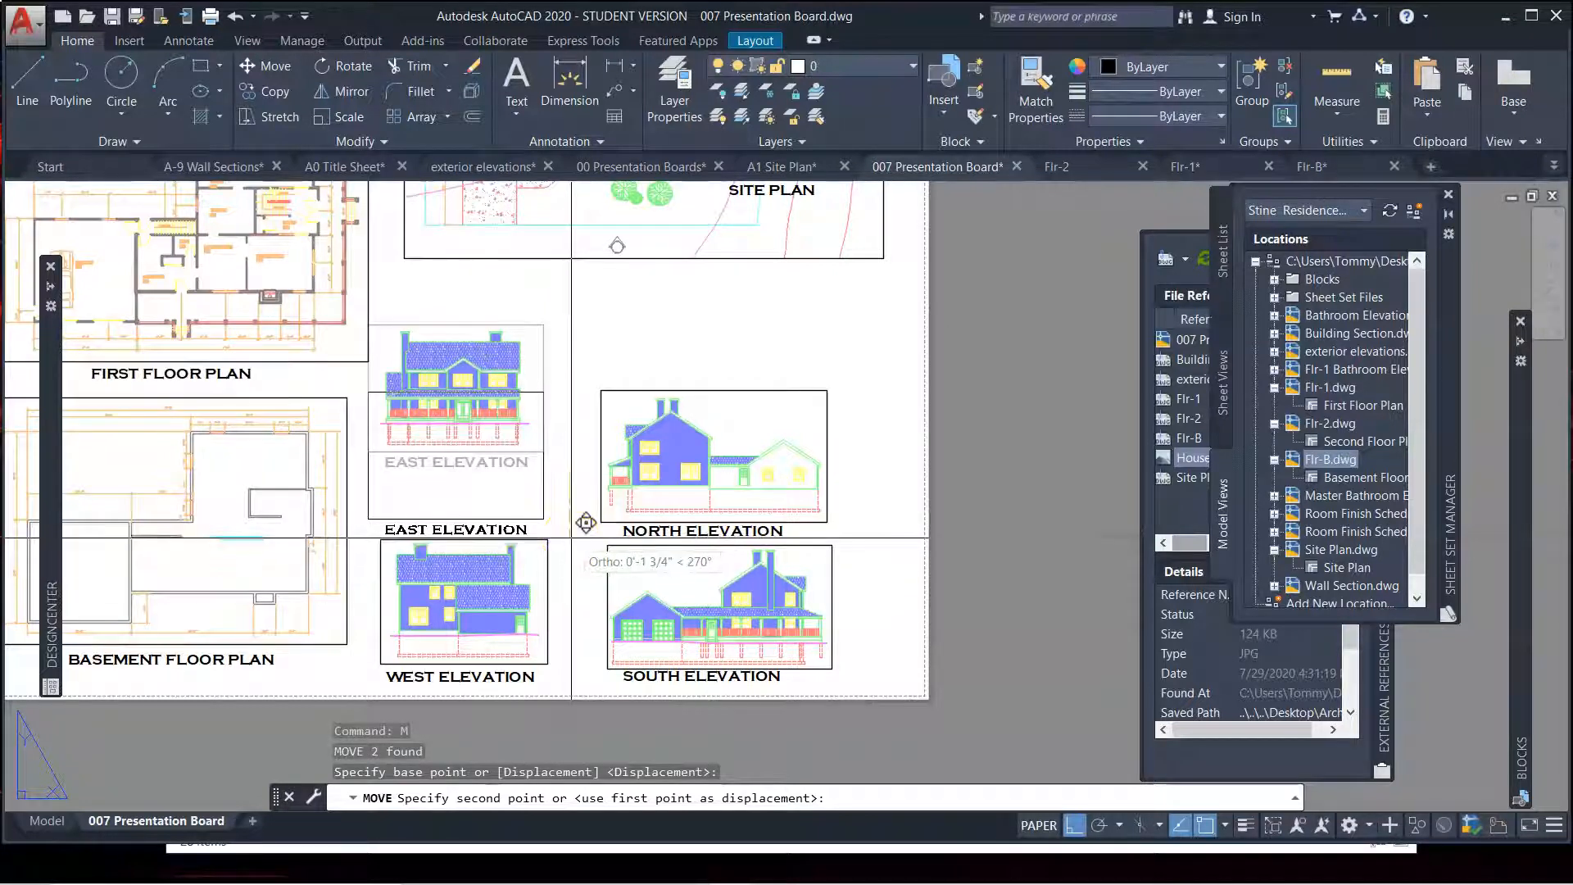
pyautogui.click(572, 537)
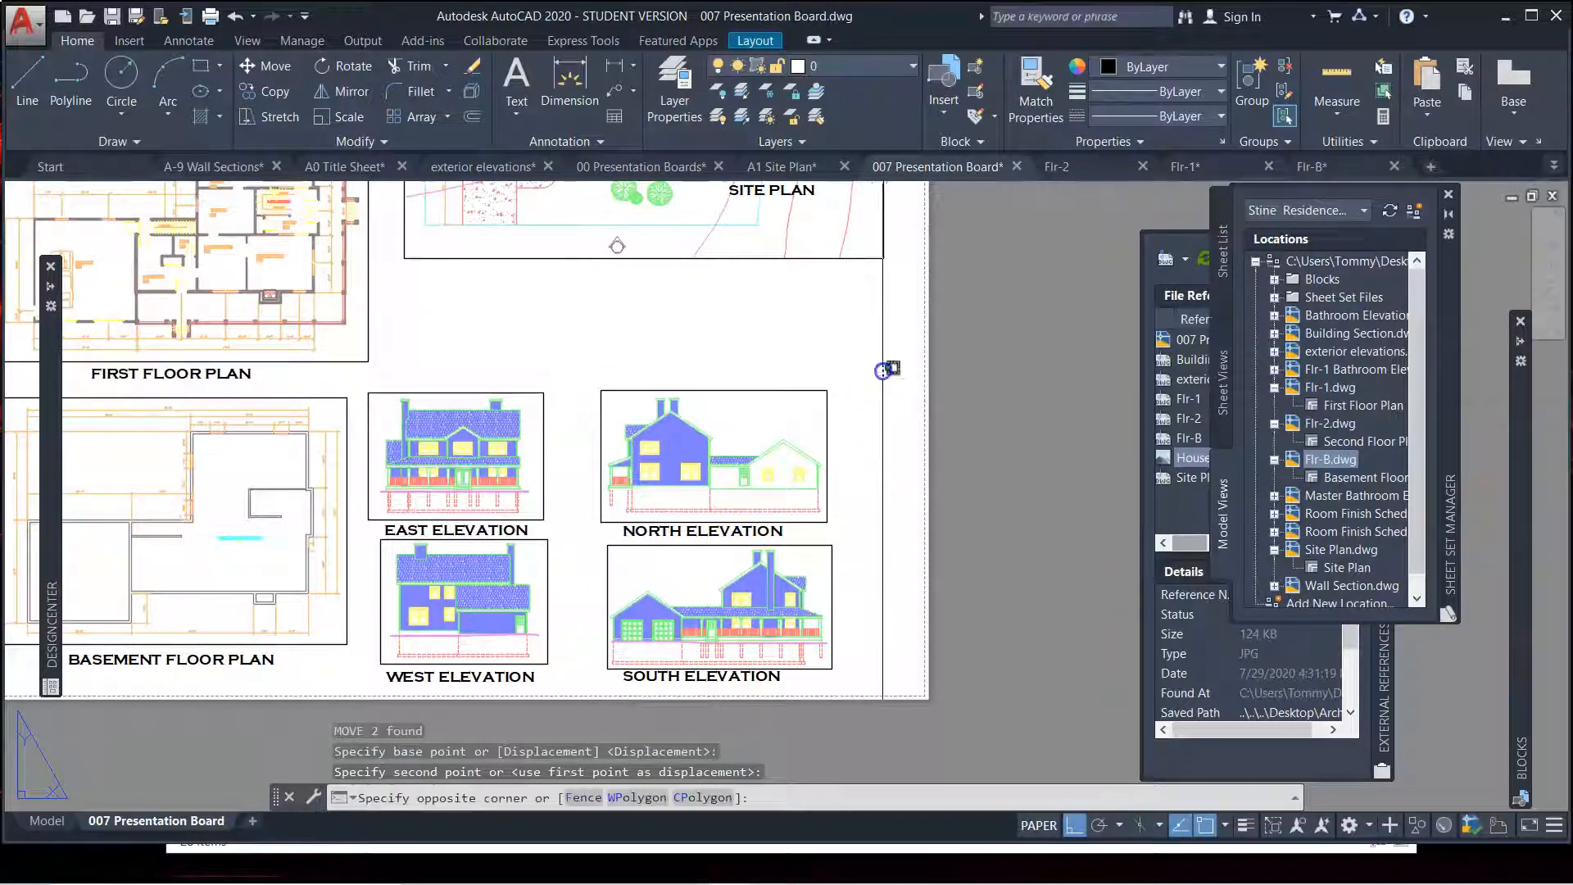
# Move all four elevation viewports with their titles up and to the right as a group, with Ortho off
pyautogui.click(883, 365)
pyautogui.click(443, 690)
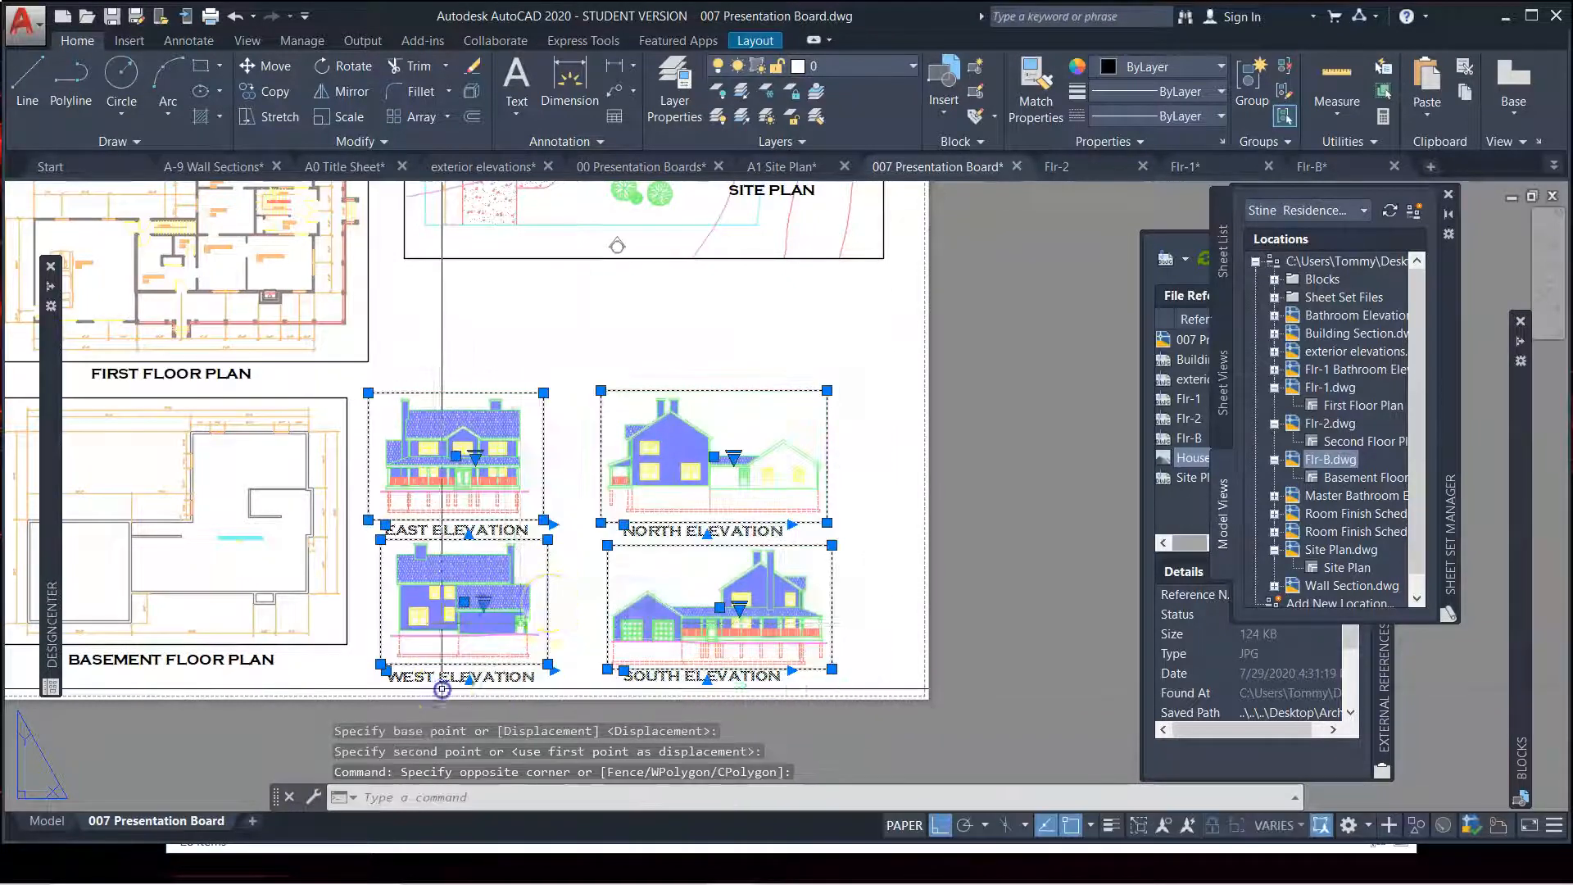
pyautogui.write('M')
pyautogui.press('Return')
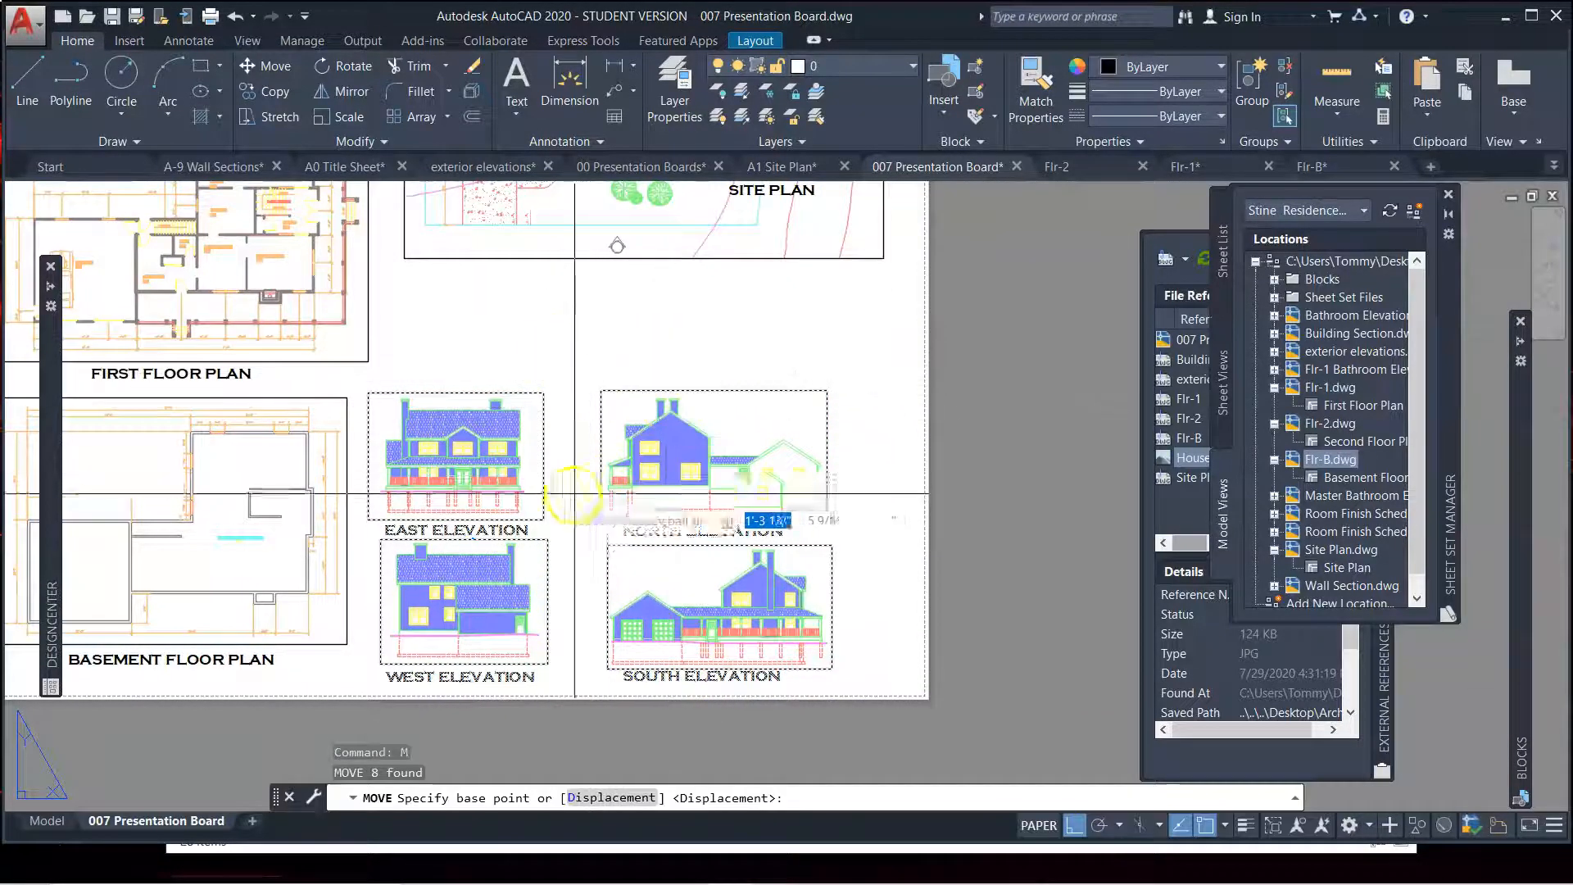
pyautogui.click(565, 530)
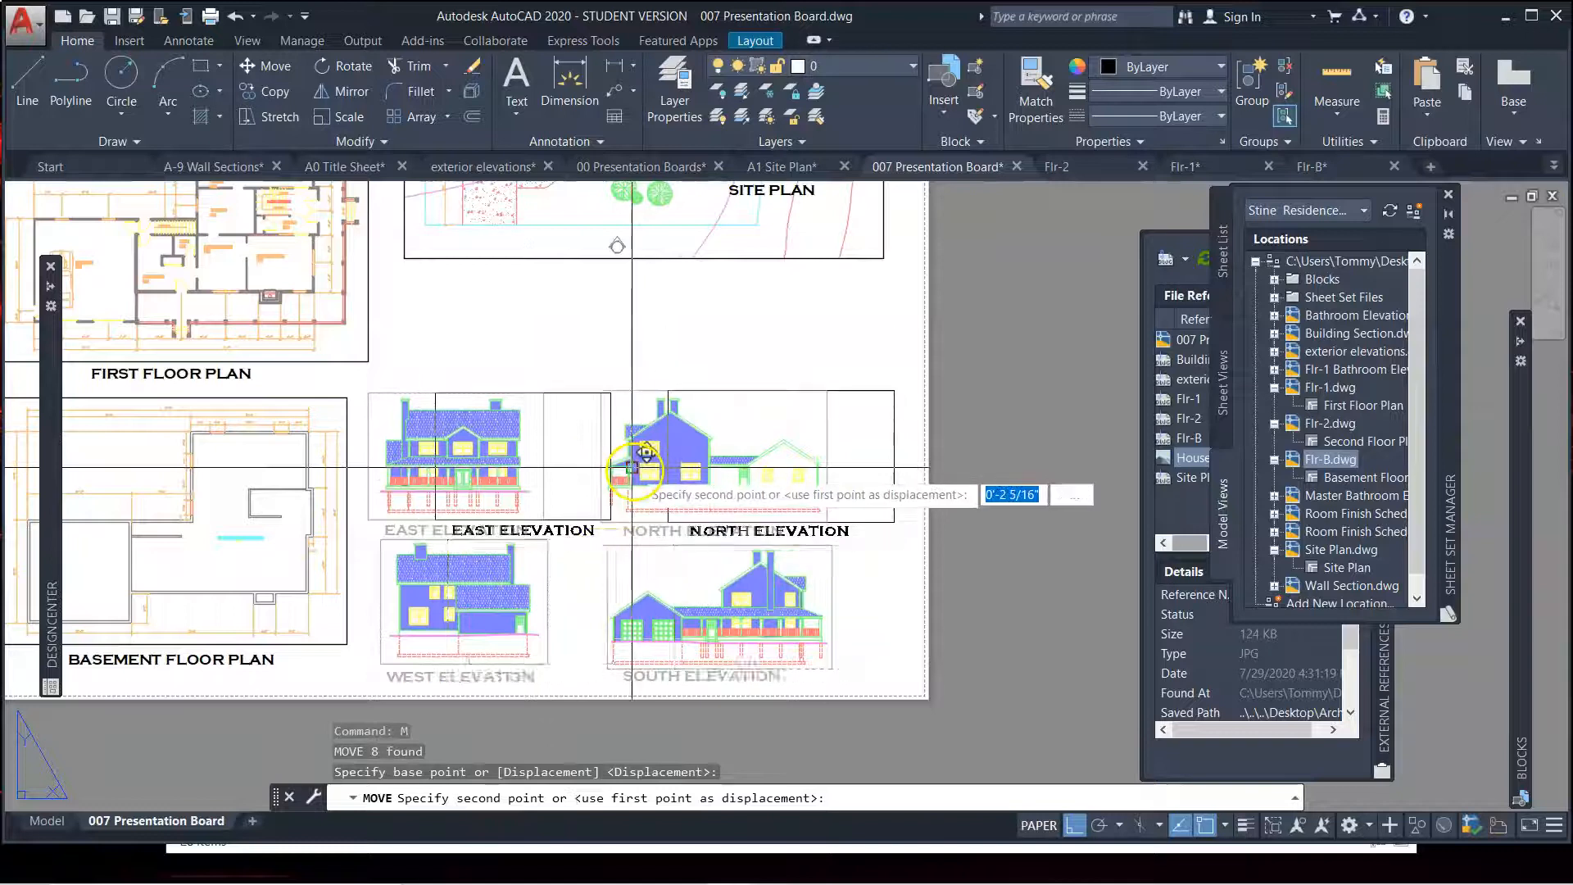
pyautogui.press('F8')
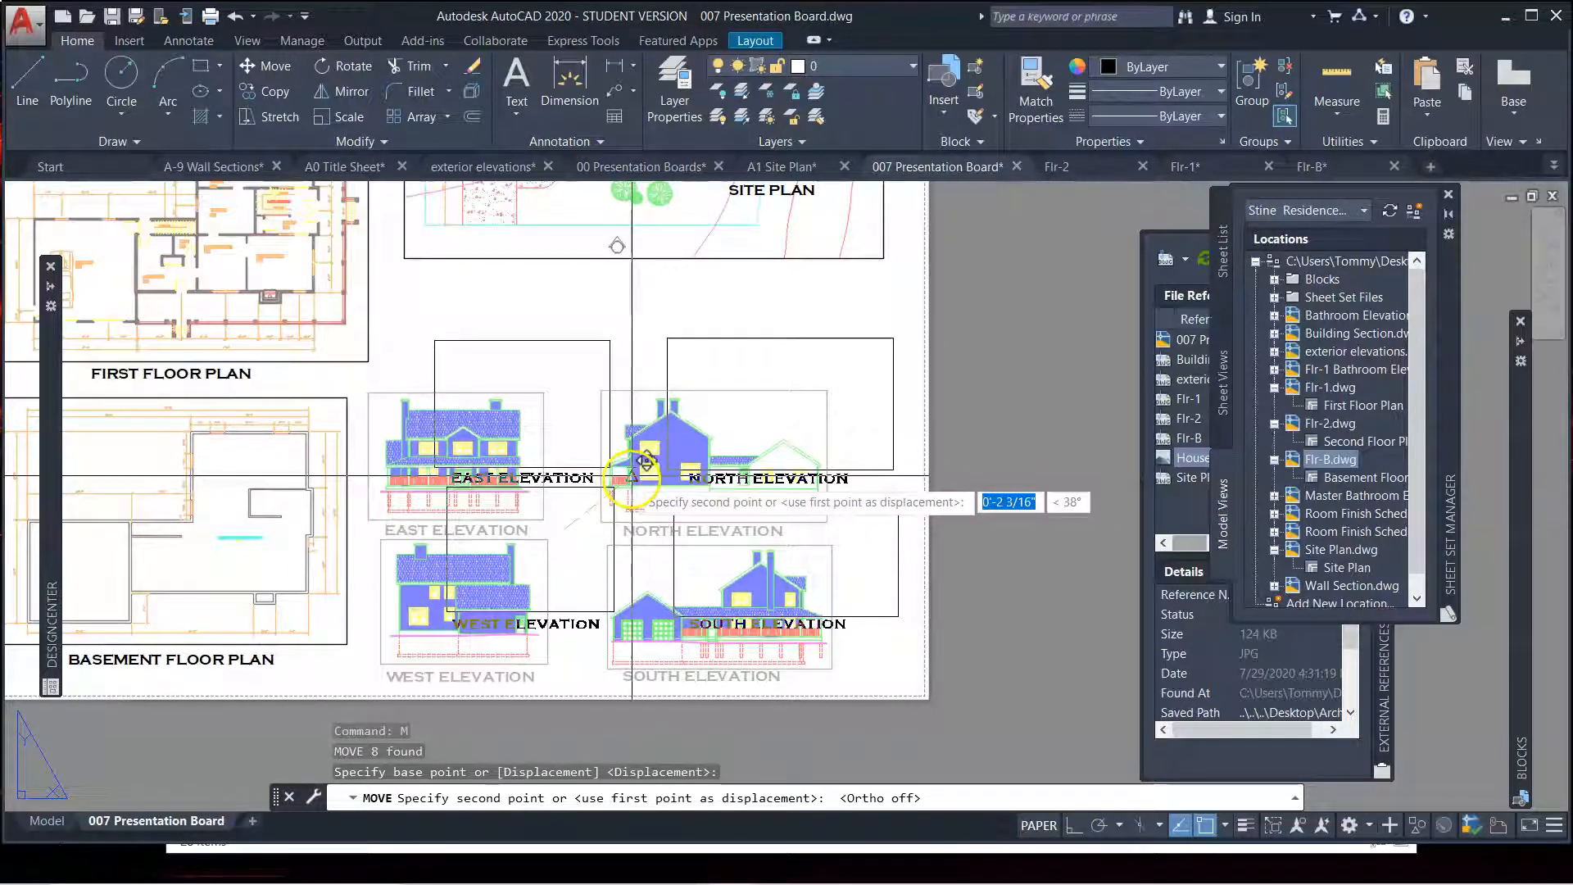
pyautogui.click(626, 478)
# Move the site plan viewport and its title slightly to the right, toward the sheet edge
pyautogui.scroll(-4, 687, 553)
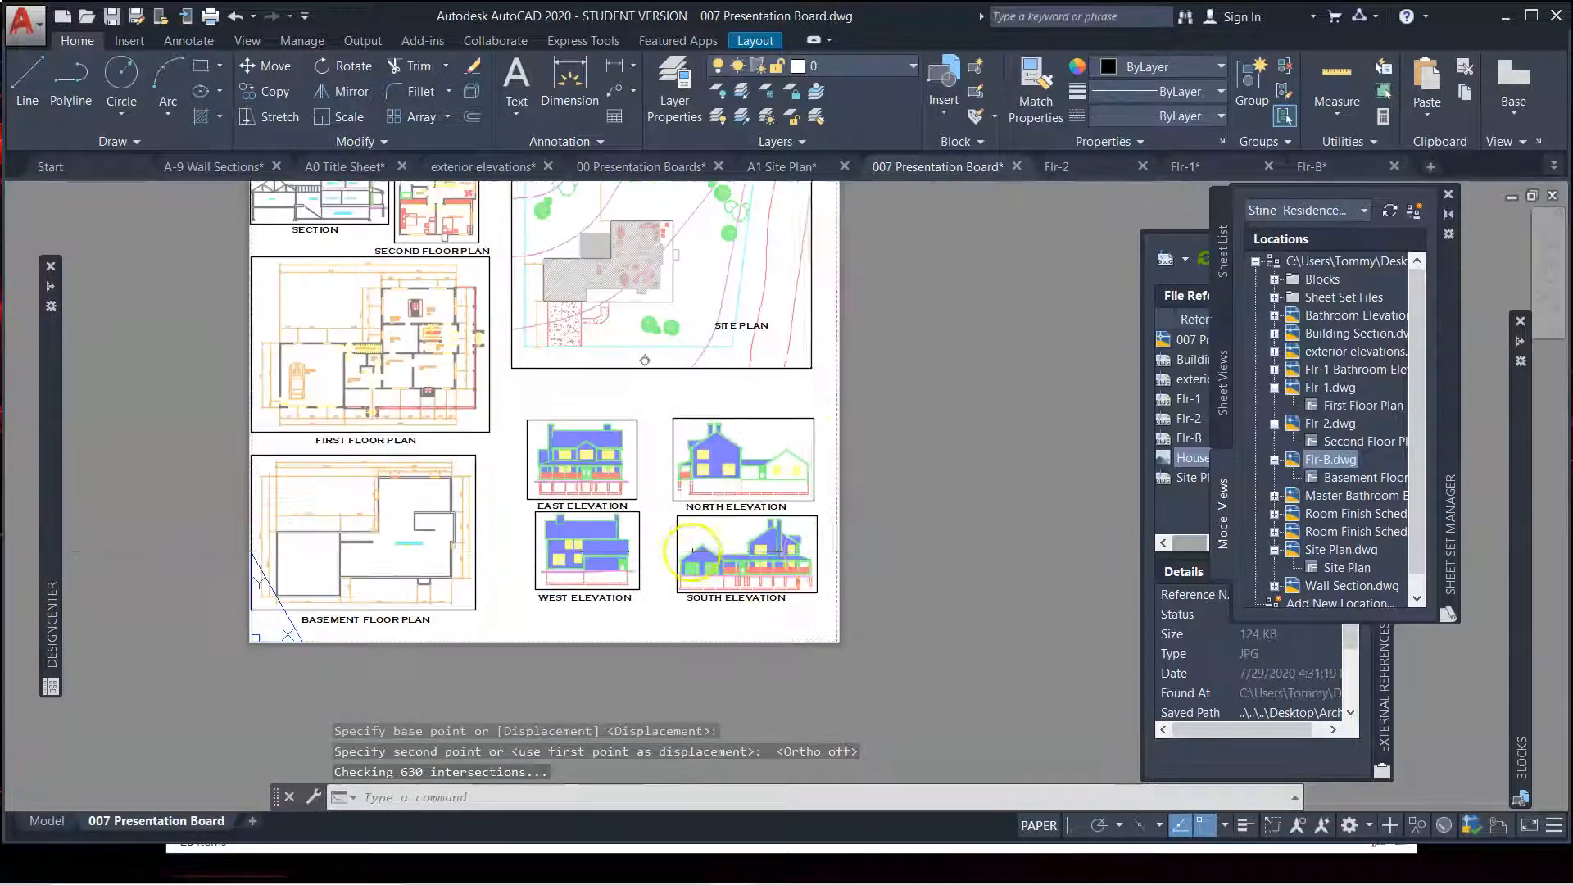
pyautogui.scroll(2, 618, 484)
pyautogui.scroll(-2, 606, 442)
pyautogui.scroll(3, 812, 461)
pyautogui.click(812, 459)
pyautogui.click(764, 391)
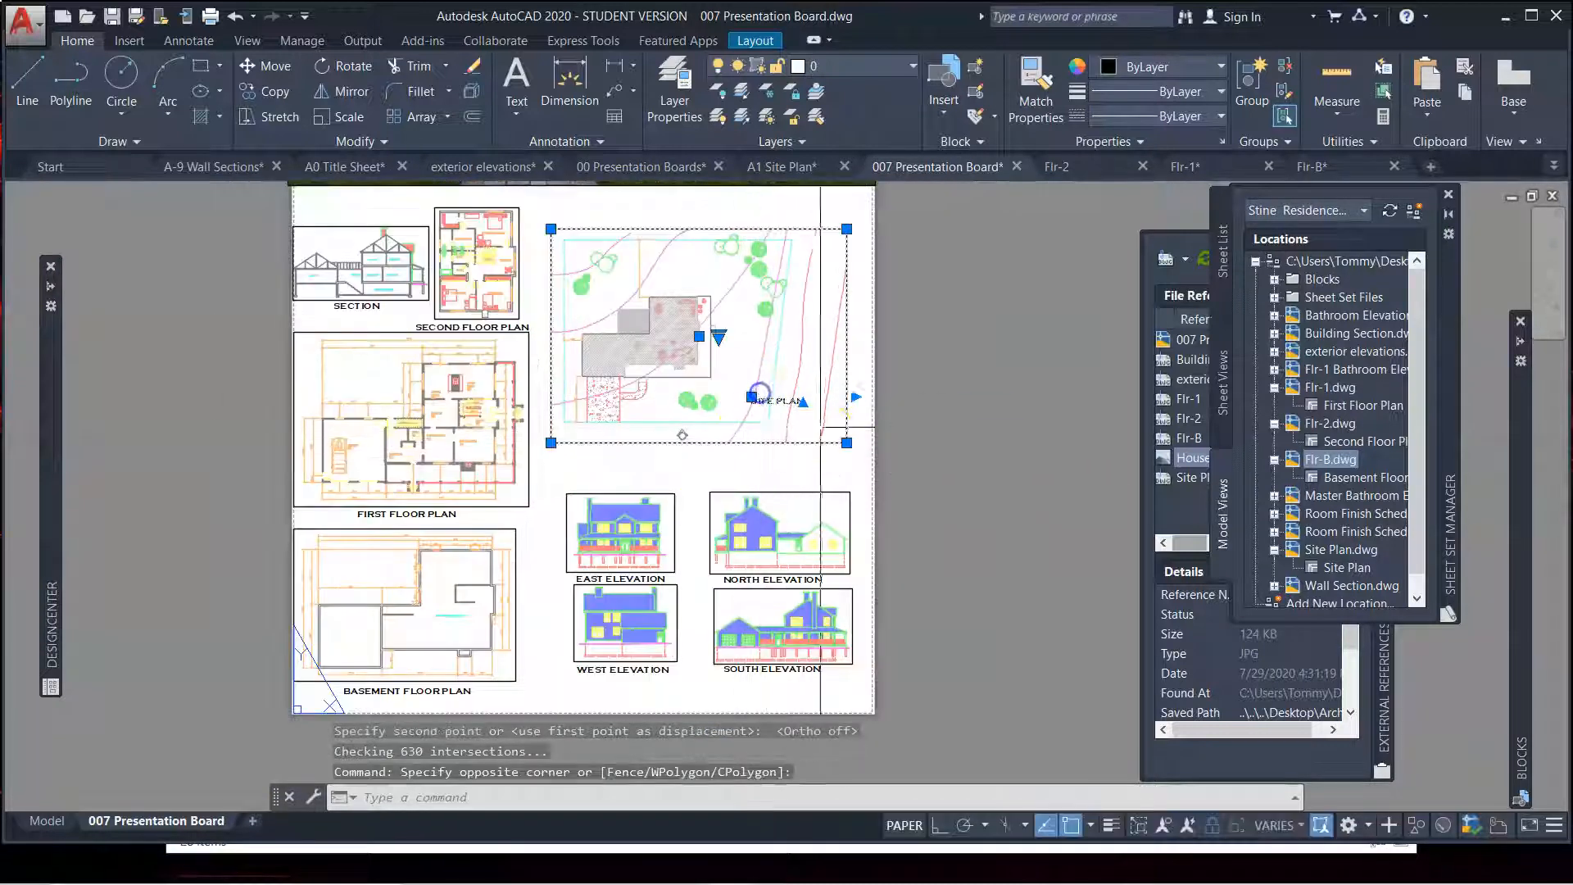
pyautogui.write('m')
pyautogui.press('Return')
pyautogui.click(934, 422)
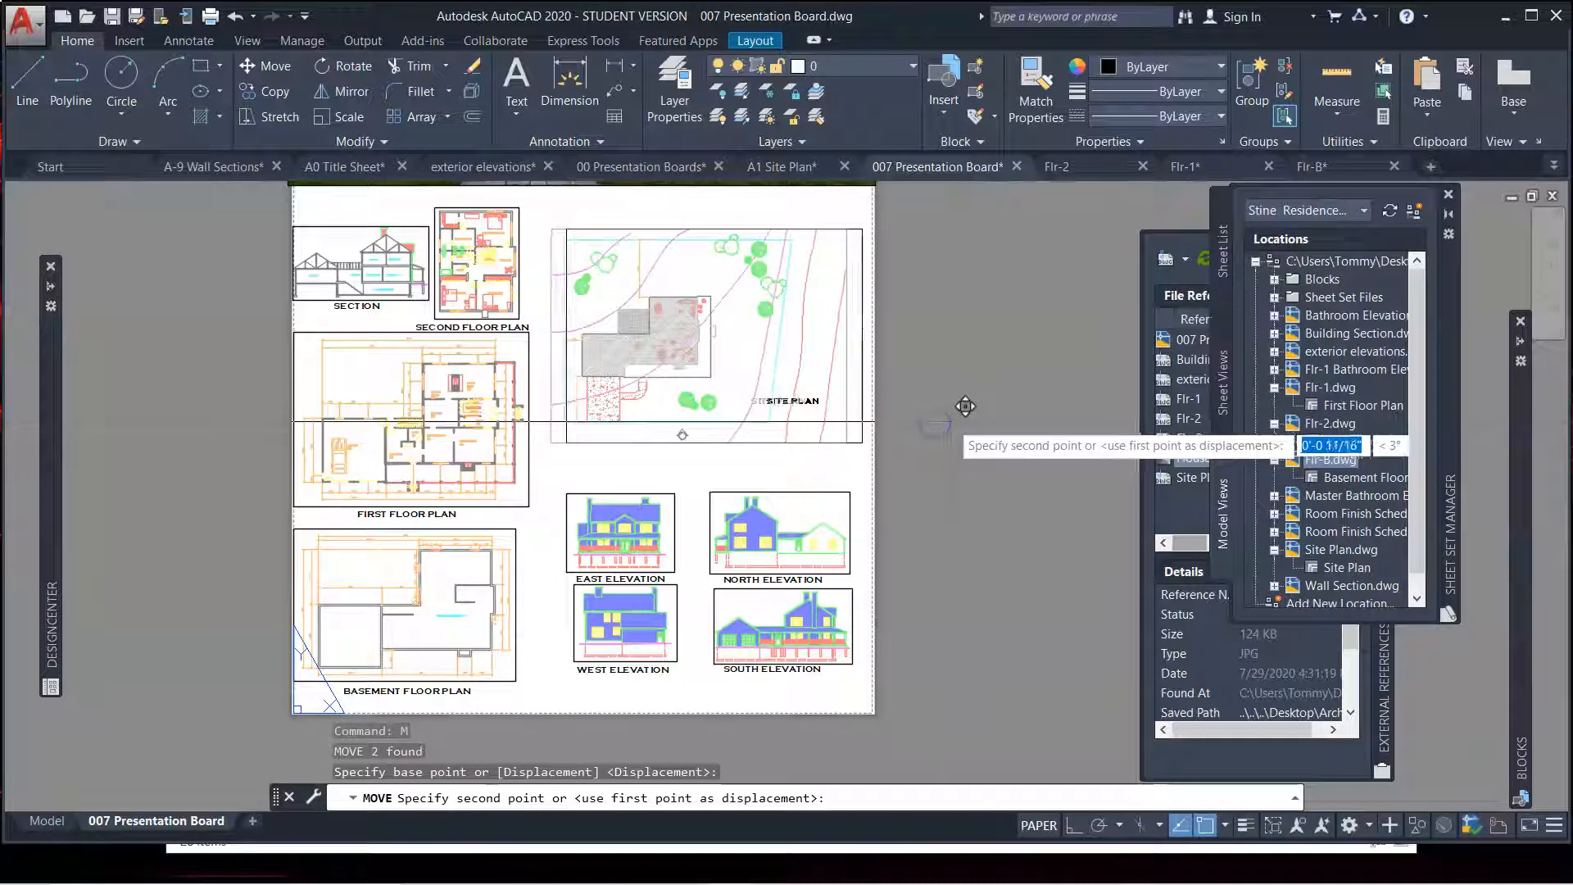
pyautogui.click(950, 423)
# Move the three floor plan viewports with the Second and First Floor Plan titles right about 1 1/16", away from the sheet edge
pyautogui.click(556, 304)
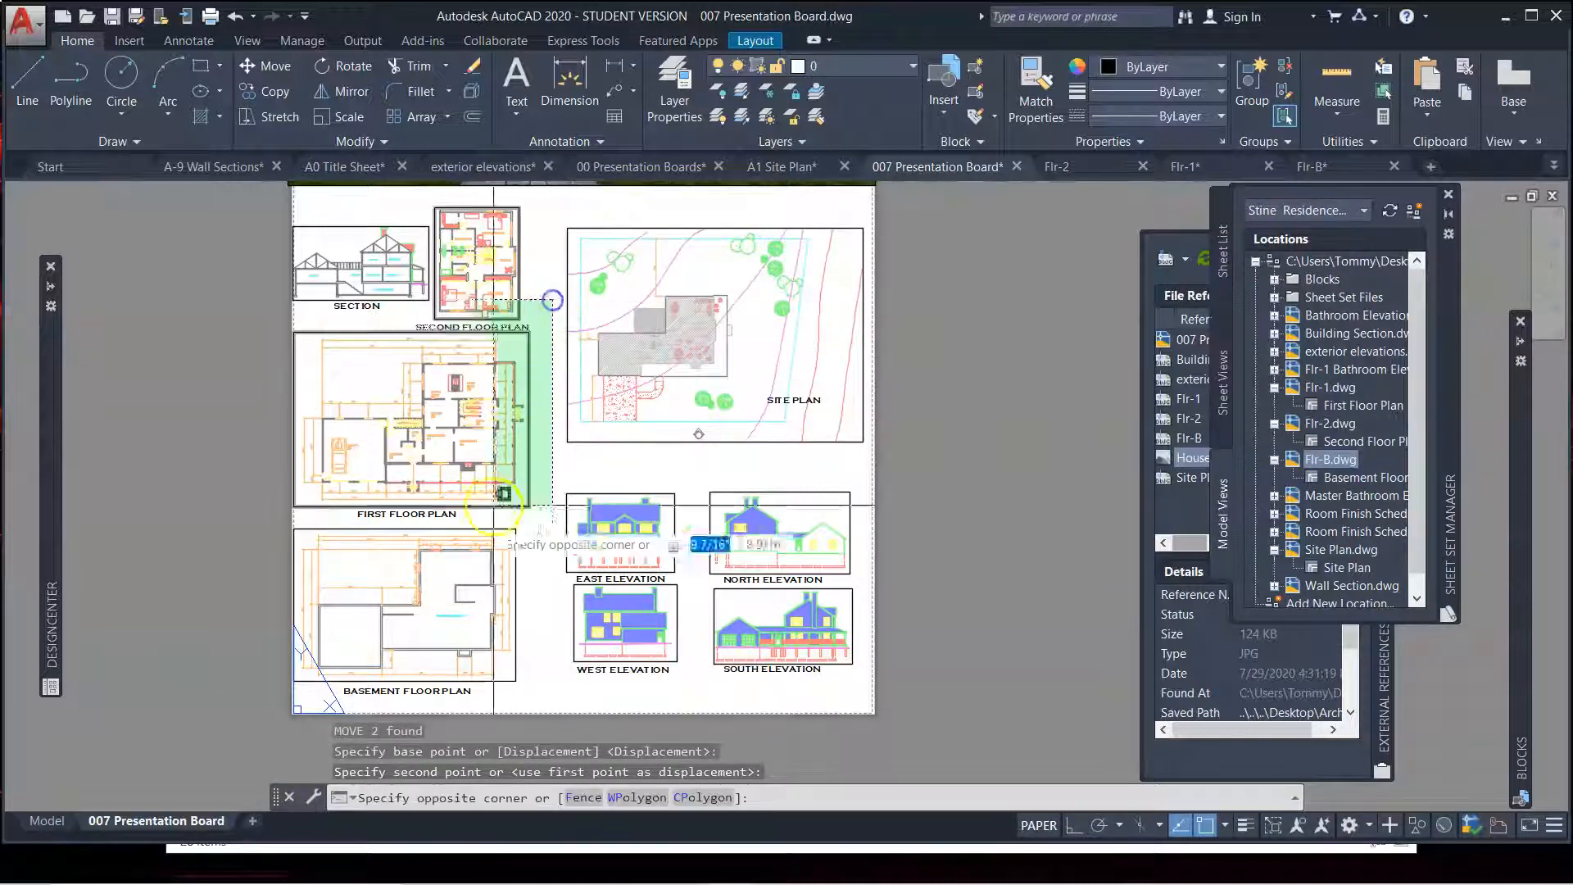
pyautogui.click(439, 671)
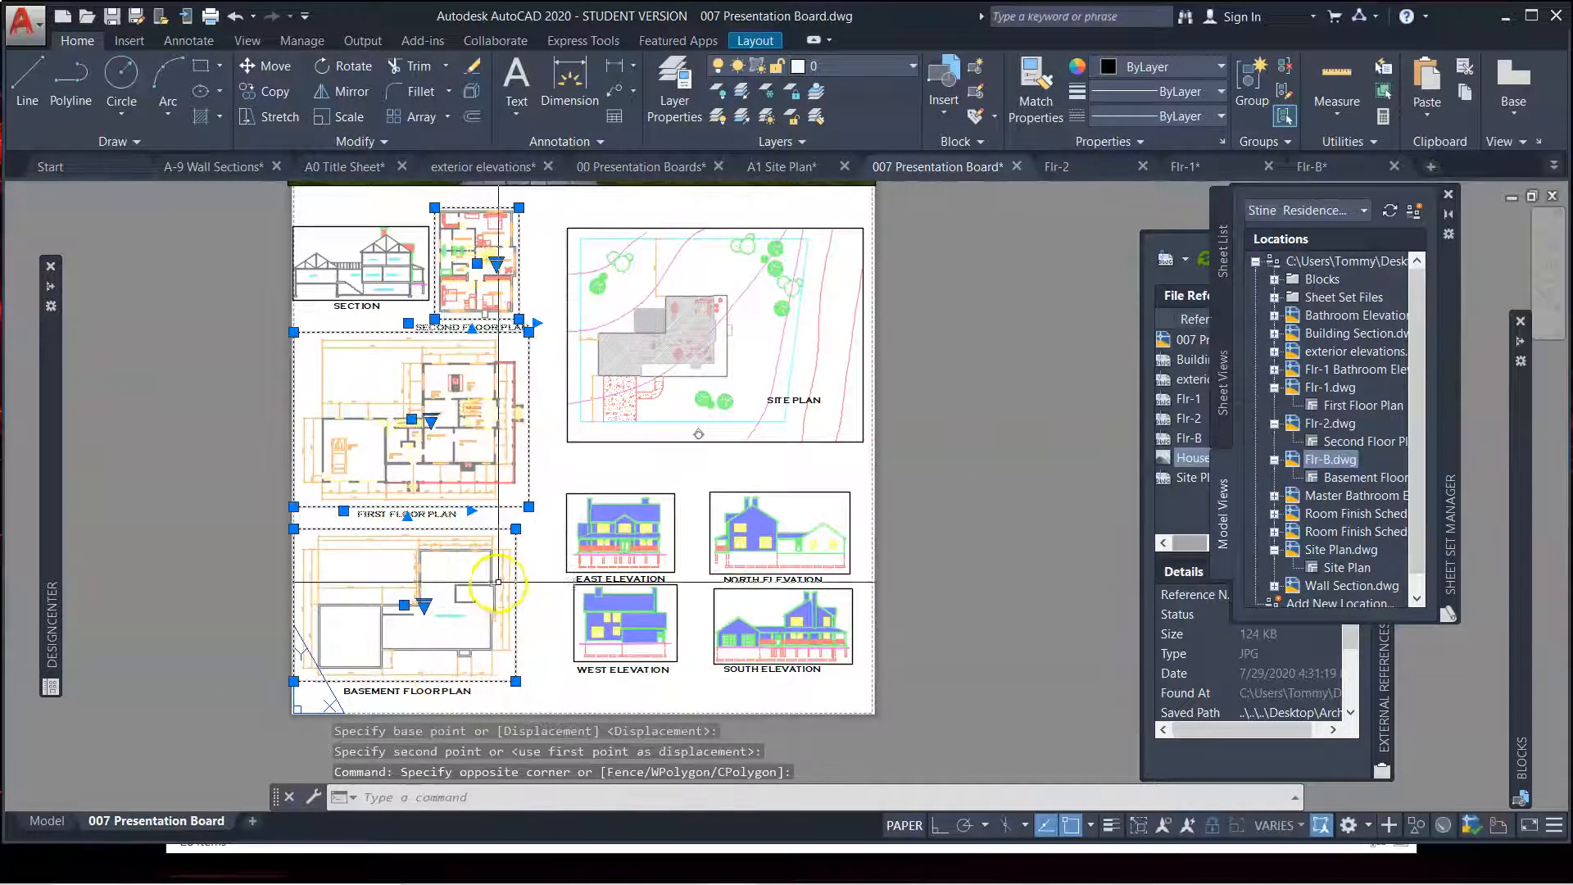
pyautogui.write('m')
pyautogui.press('Return')
pyautogui.click(556, 550)
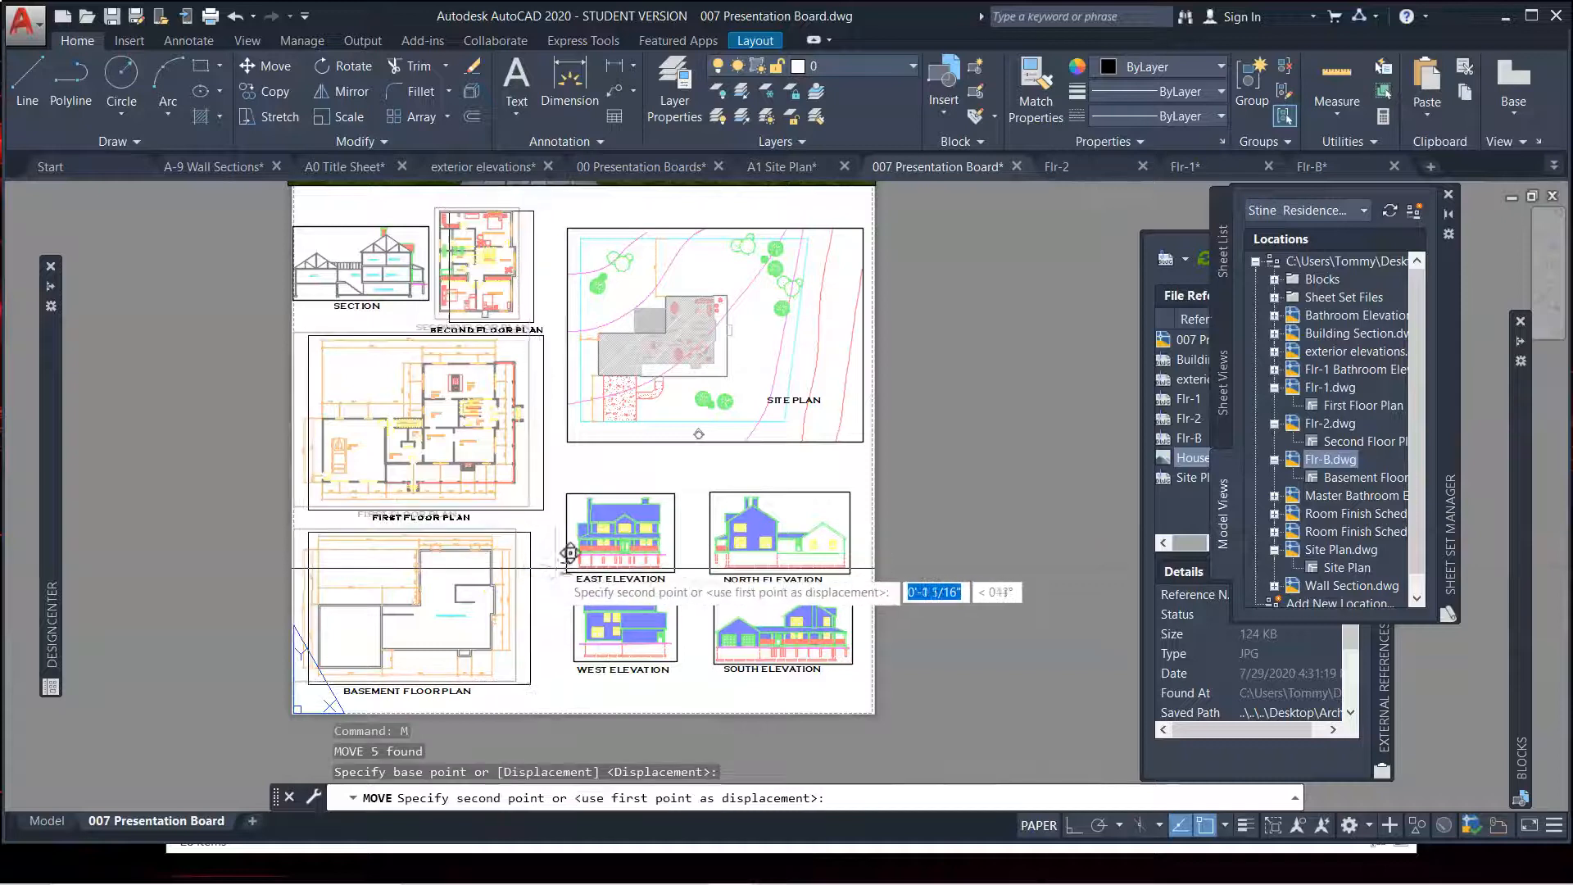
pyautogui.click(566, 551)
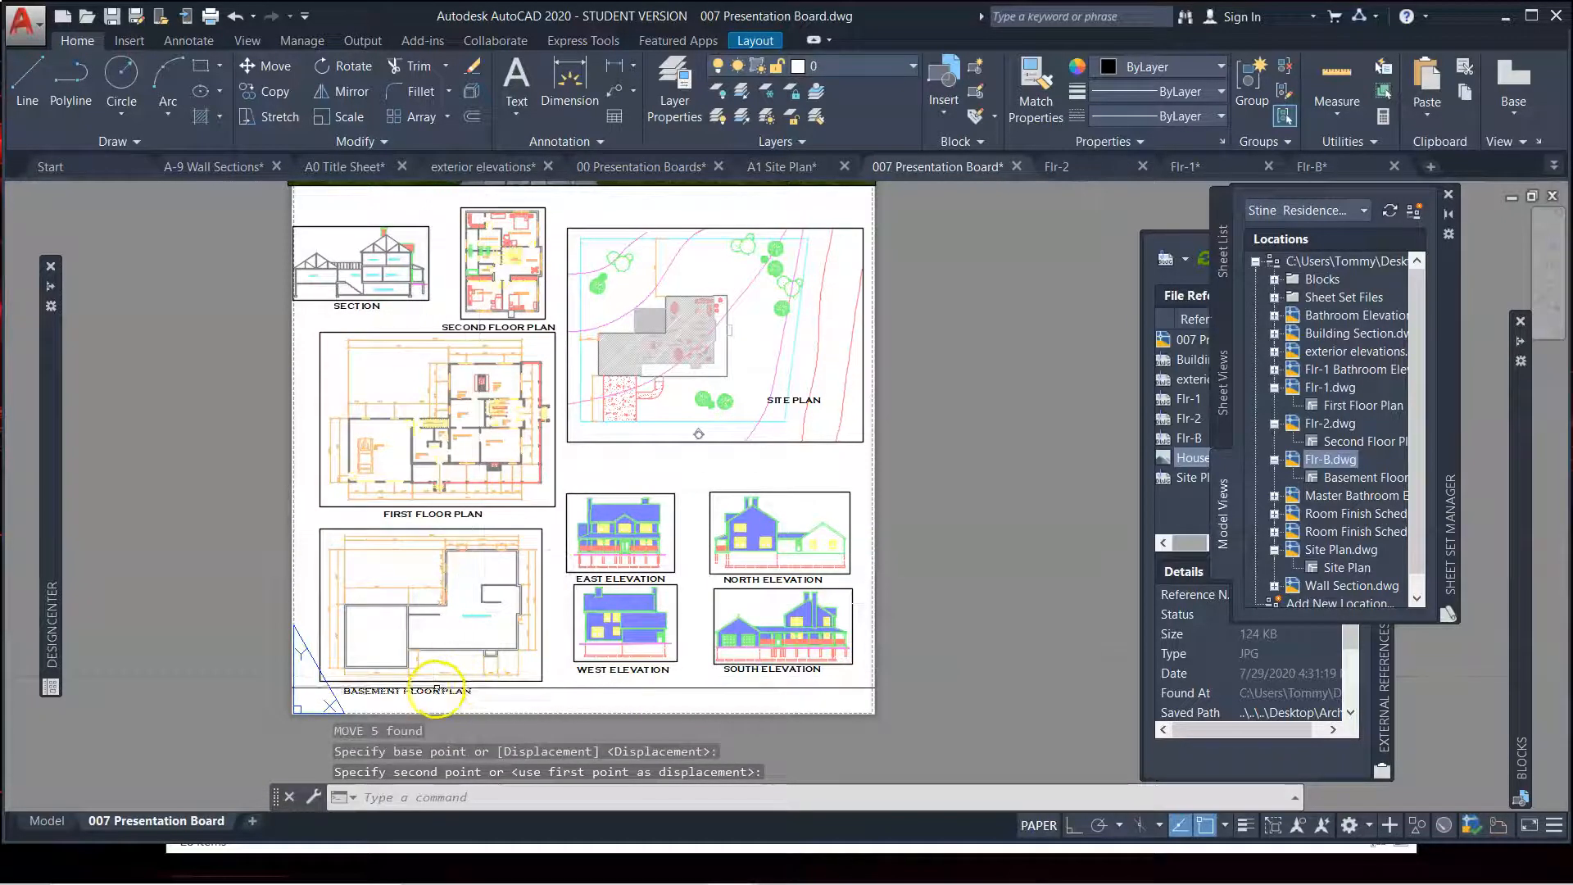
# Move the Basement Floor Plan title horizontally right about 1 1/4" so it centres beneath its viewport
pyautogui.click(432, 692)
pyautogui.write('m')
pyautogui.press('Return')
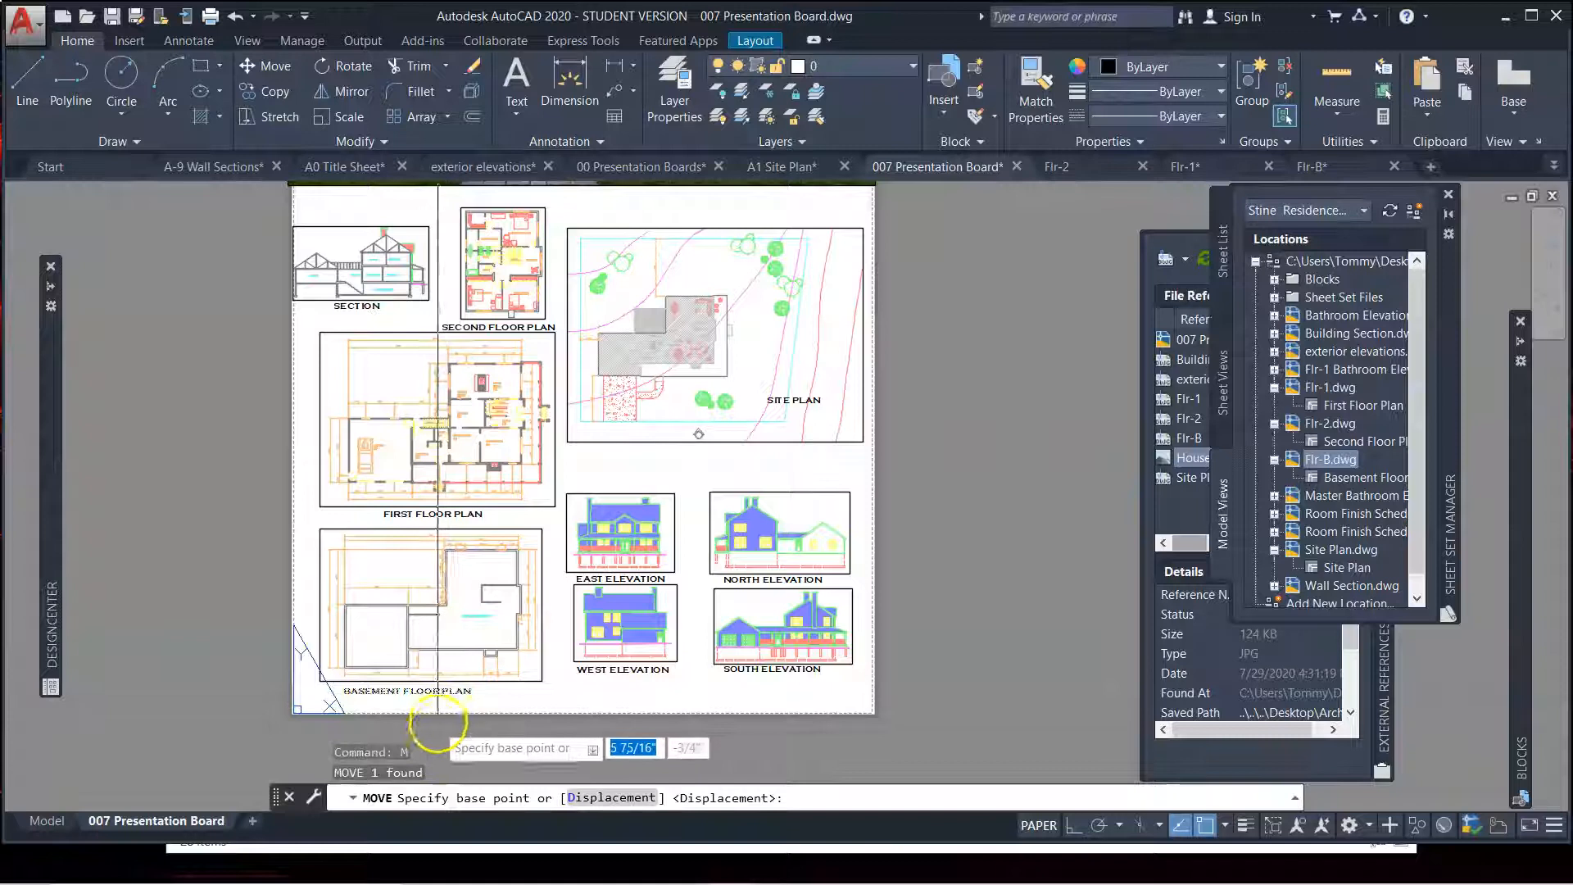
pyautogui.click(453, 718)
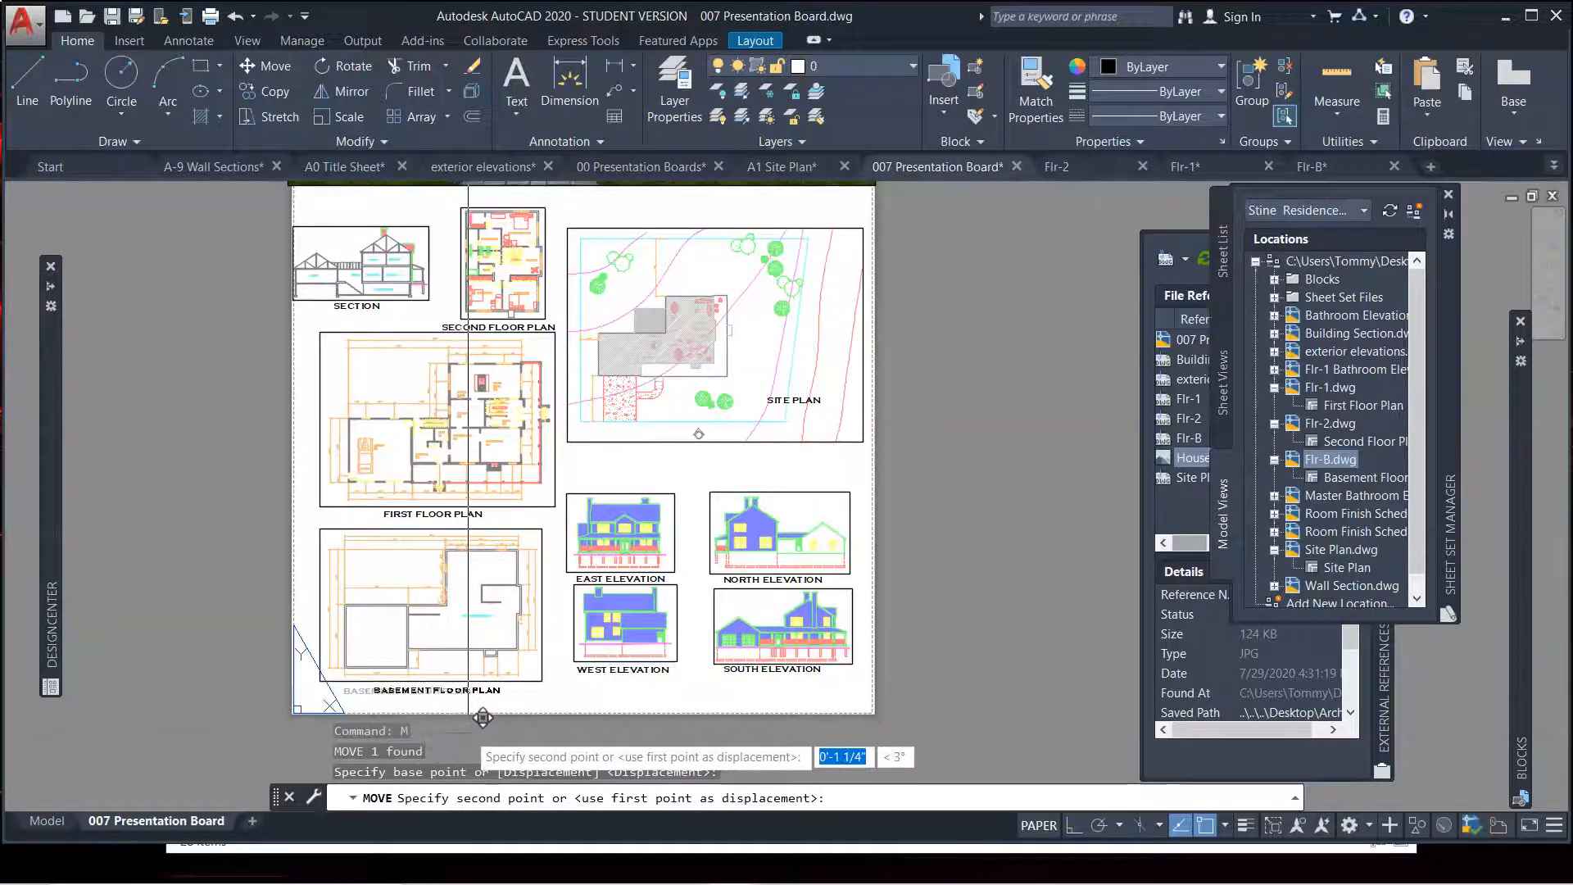
pyautogui.click(482, 718)
# Move the Section viewport and its title slightly to the right, between the sheet edge and the second floor plan
pyautogui.scroll(-2, 408, 418)
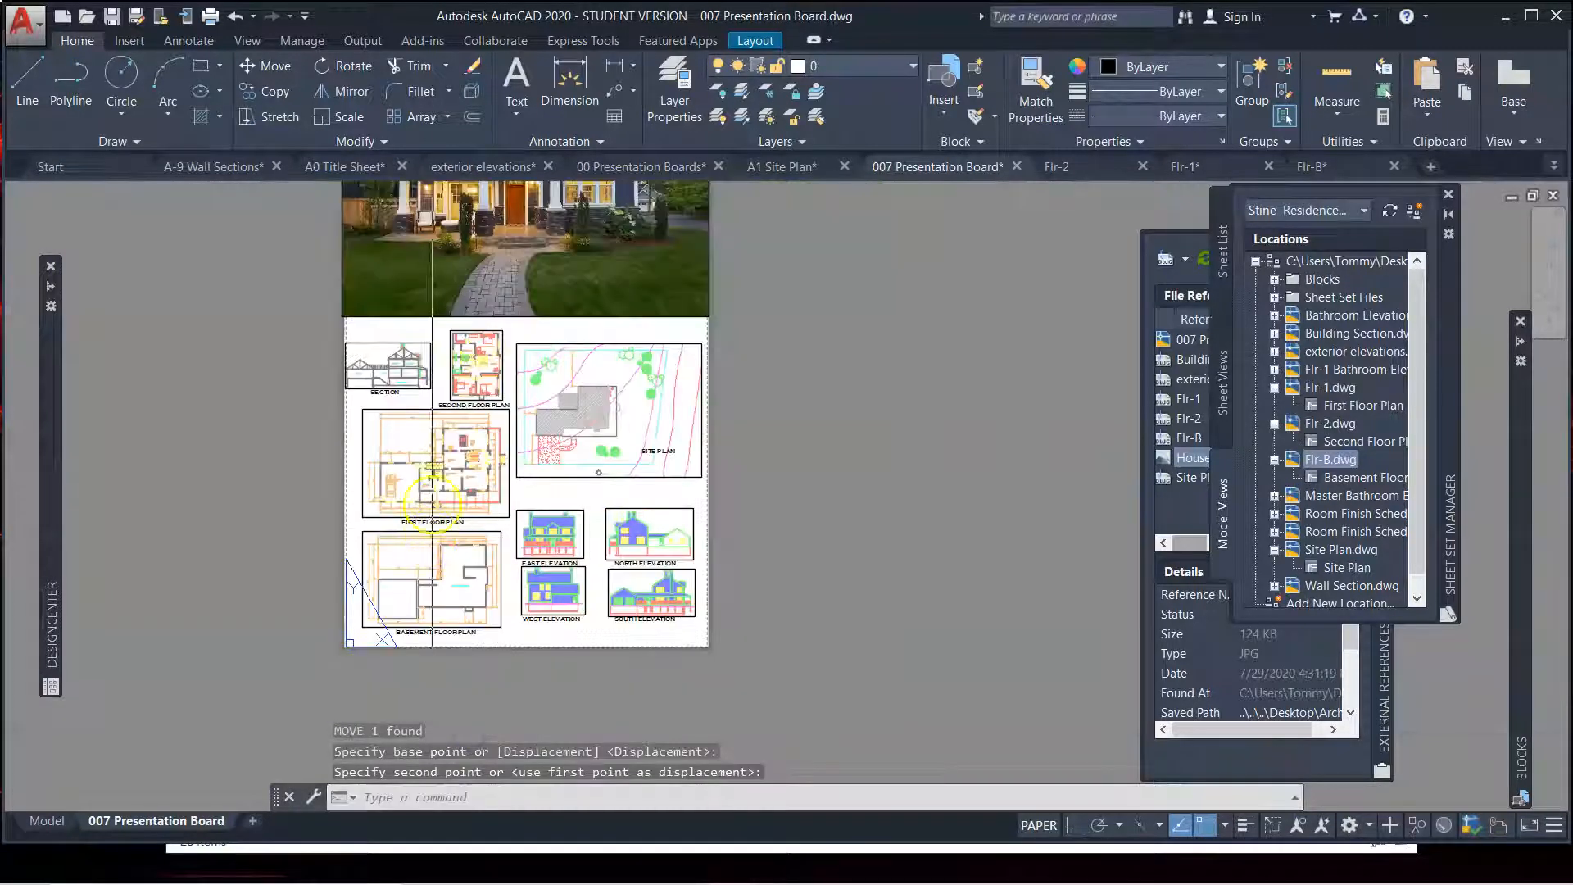
pyautogui.scroll(2, 407, 332)
pyautogui.scroll(3, 429, 367)
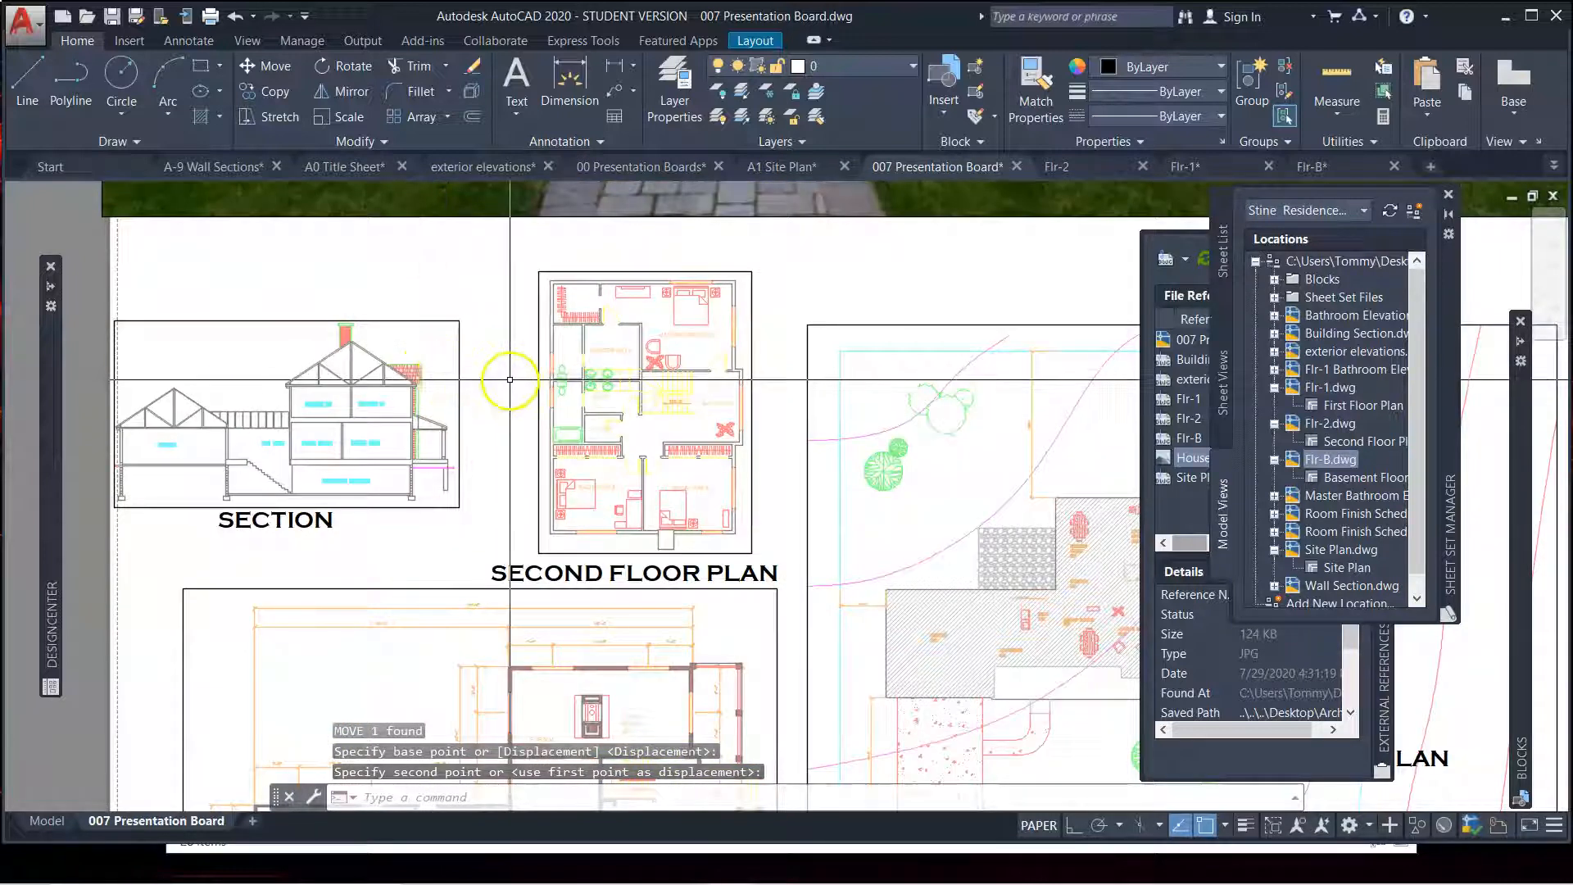
pyautogui.scroll(-3, 485, 435)
pyautogui.scroll(2, 445, 443)
pyautogui.click(443, 448)
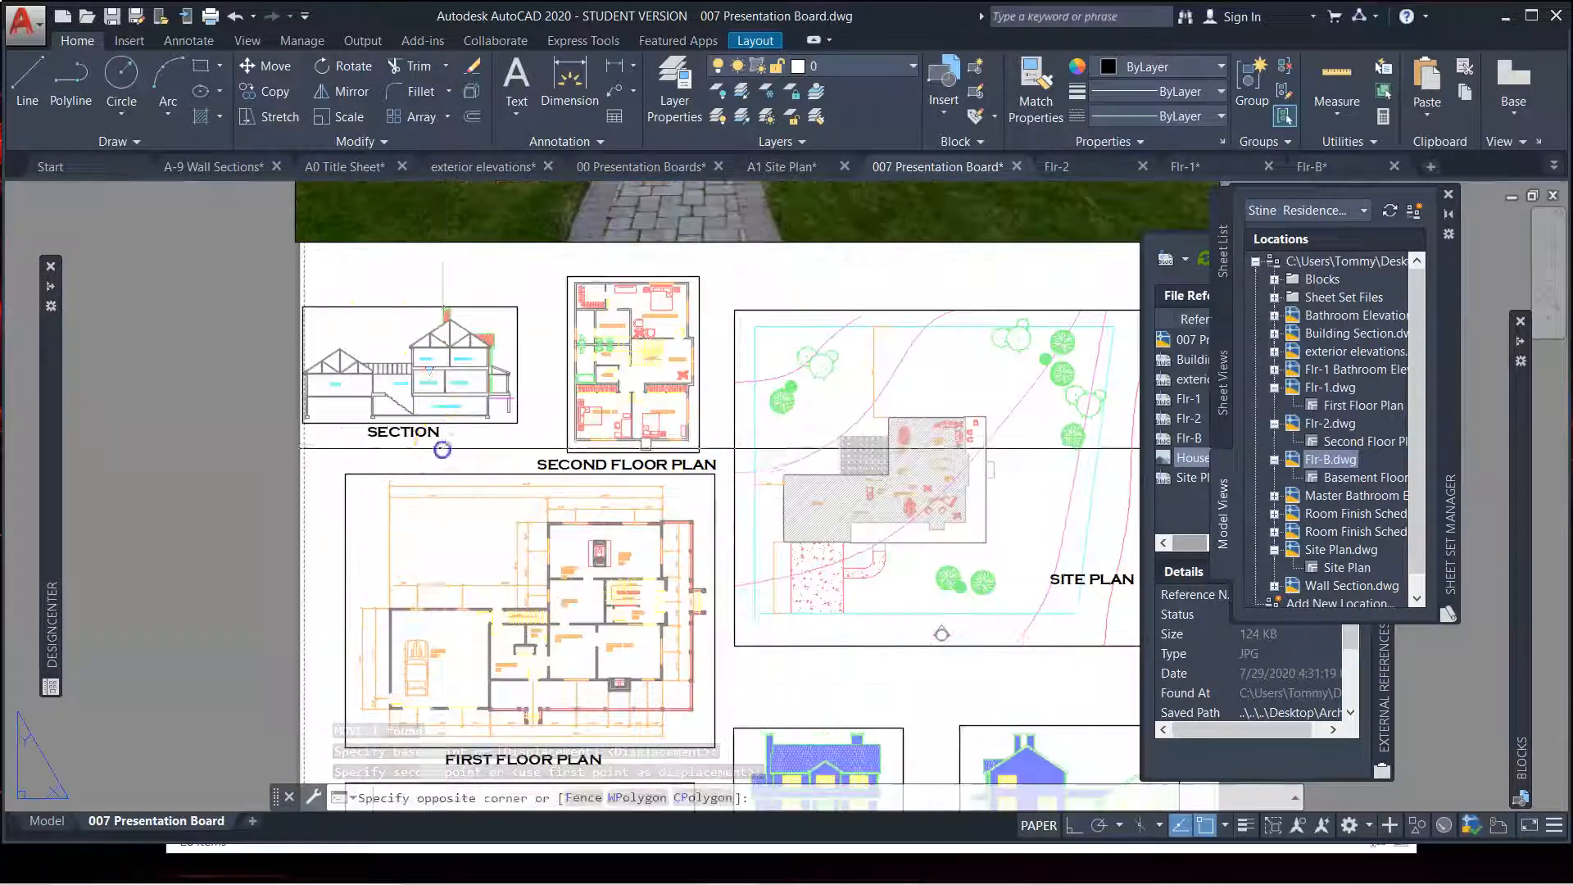
pyautogui.click(417, 423)
pyautogui.write('m')
pyautogui.press('Return')
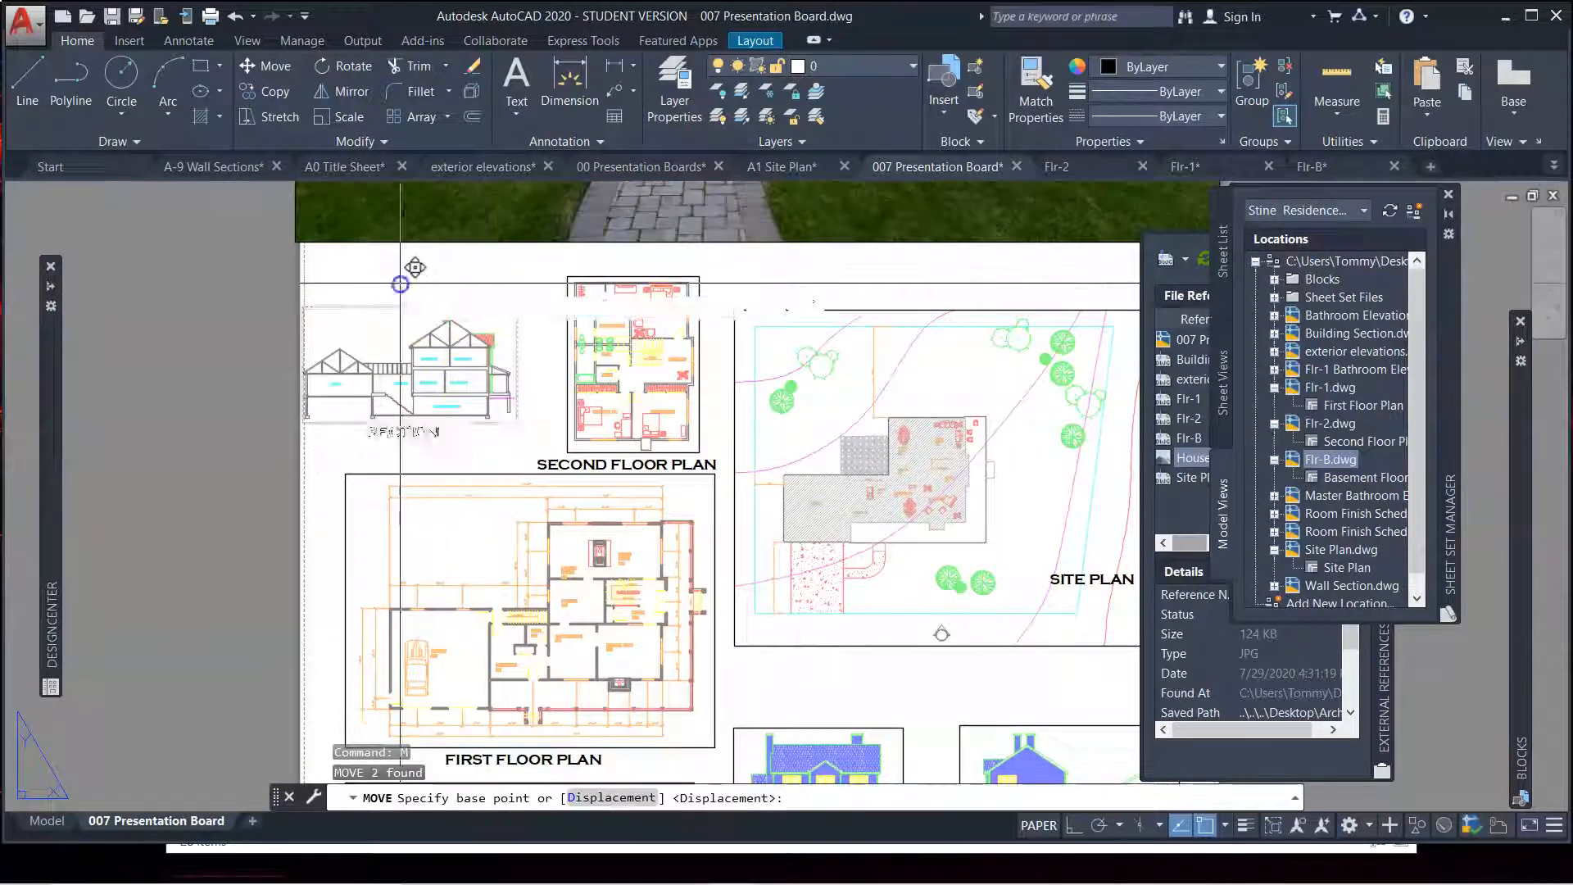
pyautogui.click(401, 284)
pyautogui.press('Escape')
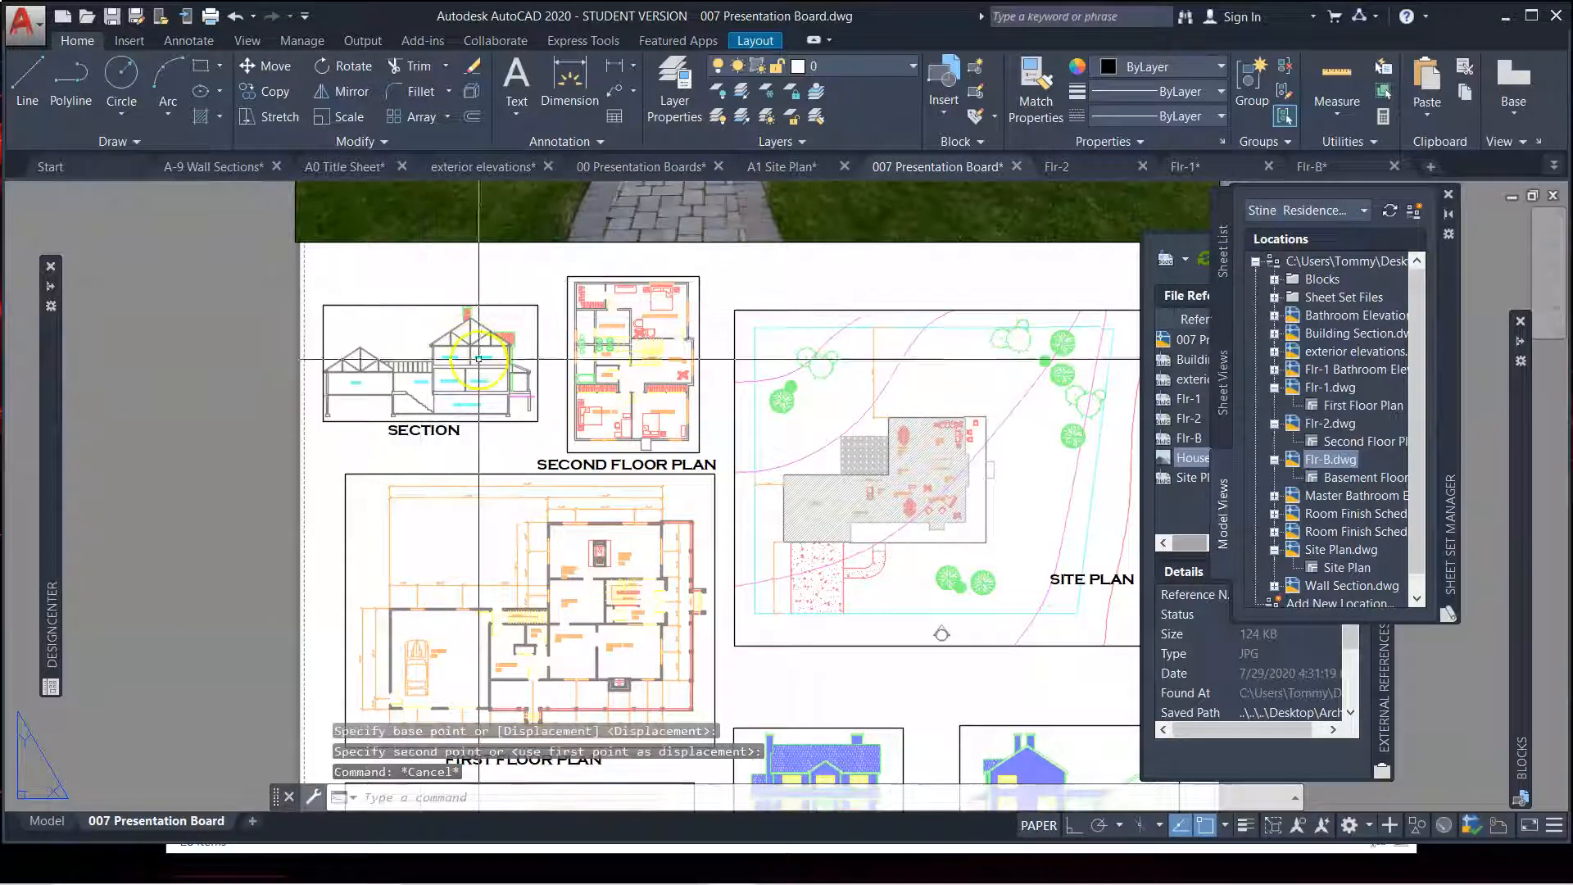
pyautogui.scroll(-5, 476, 357)
pyautogui.scroll(2, 485, 353)
pyautogui.scroll(3, 702, 464)
pyautogui.scroll(-3, 674, 380)
pyautogui.moveTo(674, 379); pyautogui.dragTo(1041, 595, button='middle')
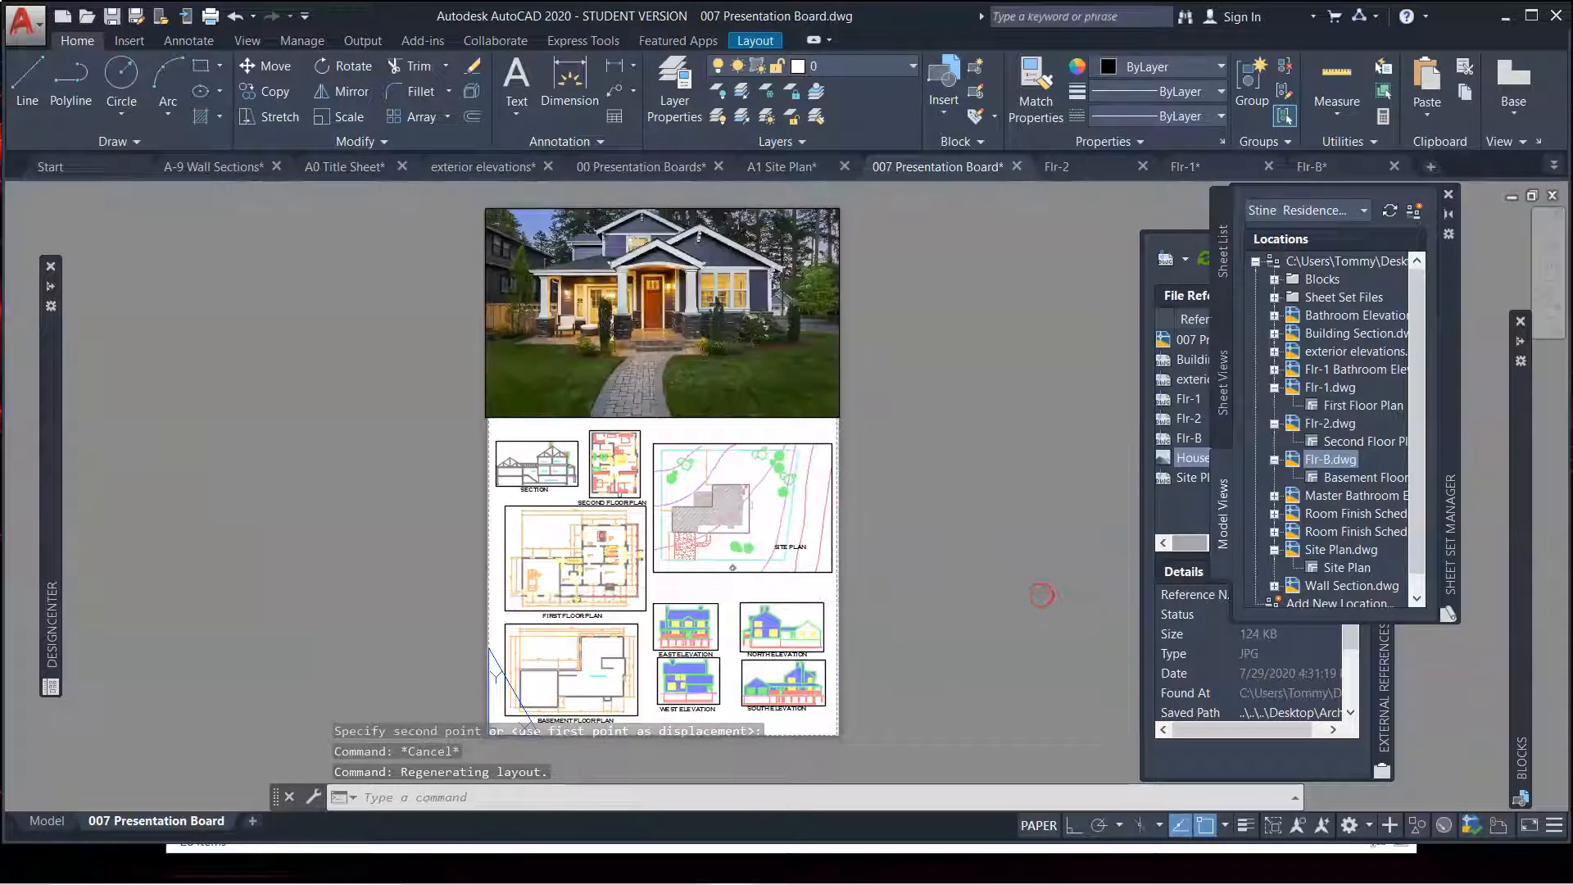